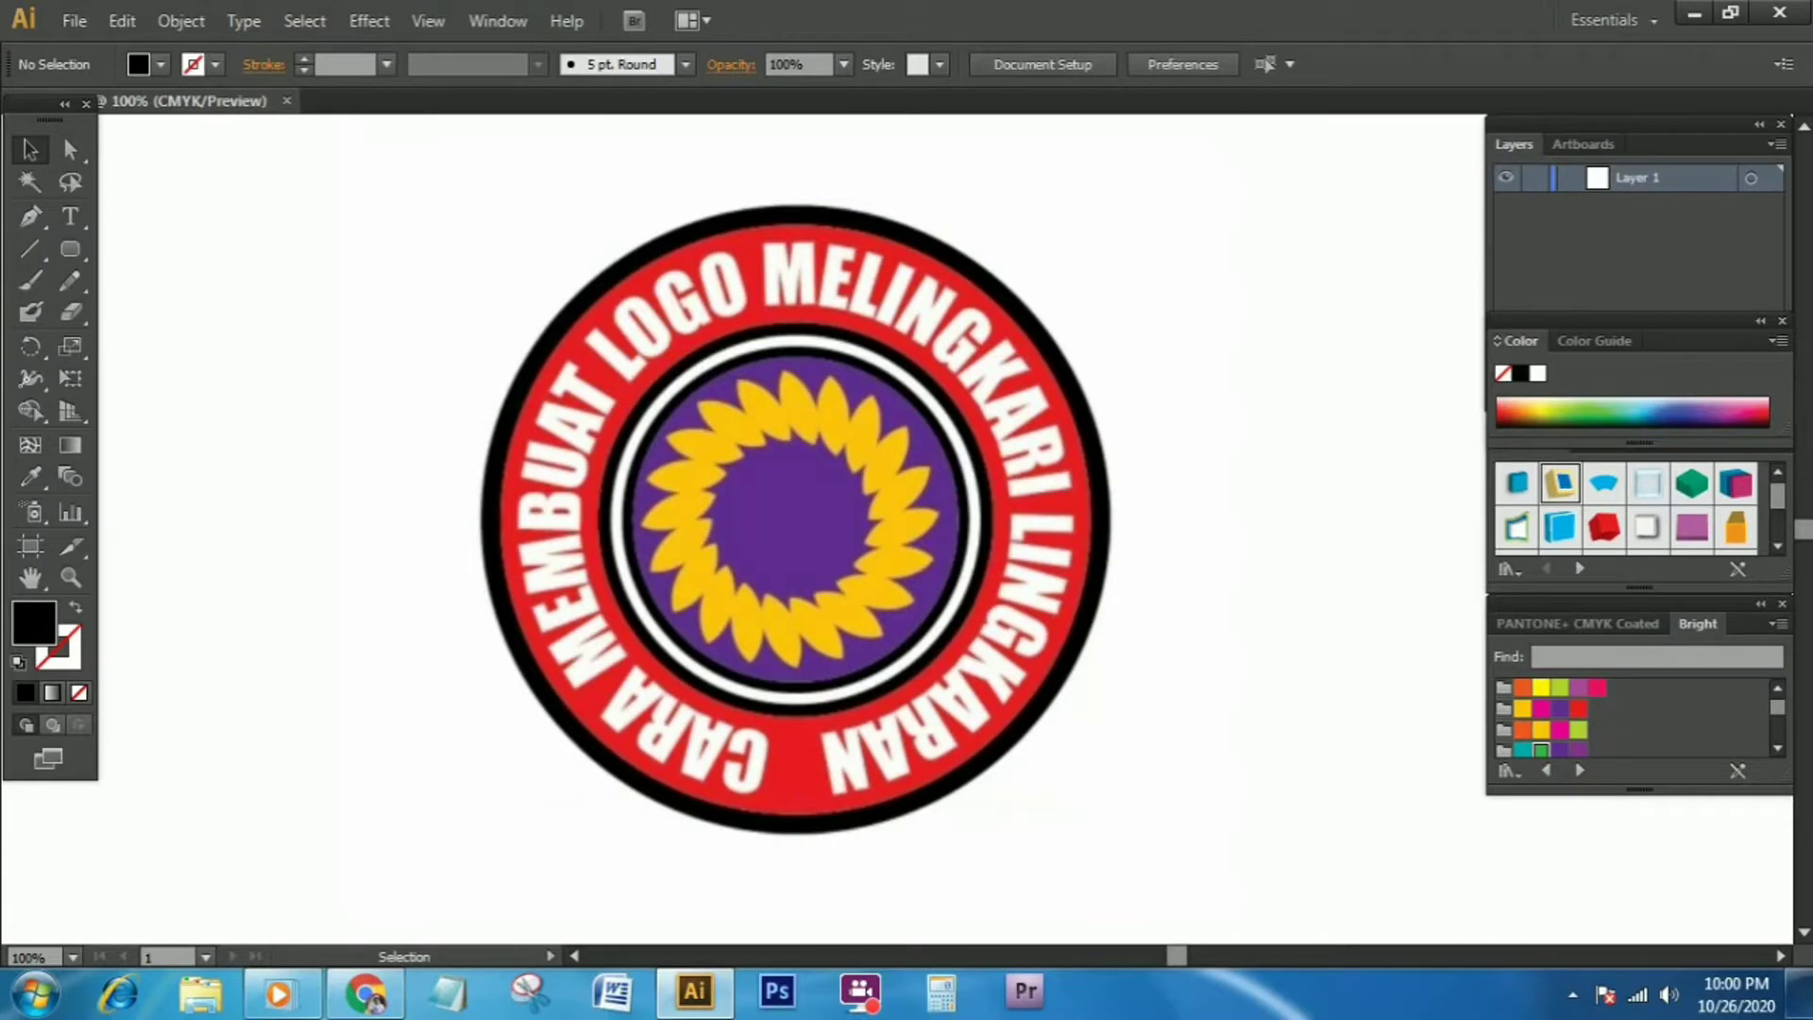
Draw a 400×400 px hollow circle with a black outline at the page centre
left_click(68, 243)
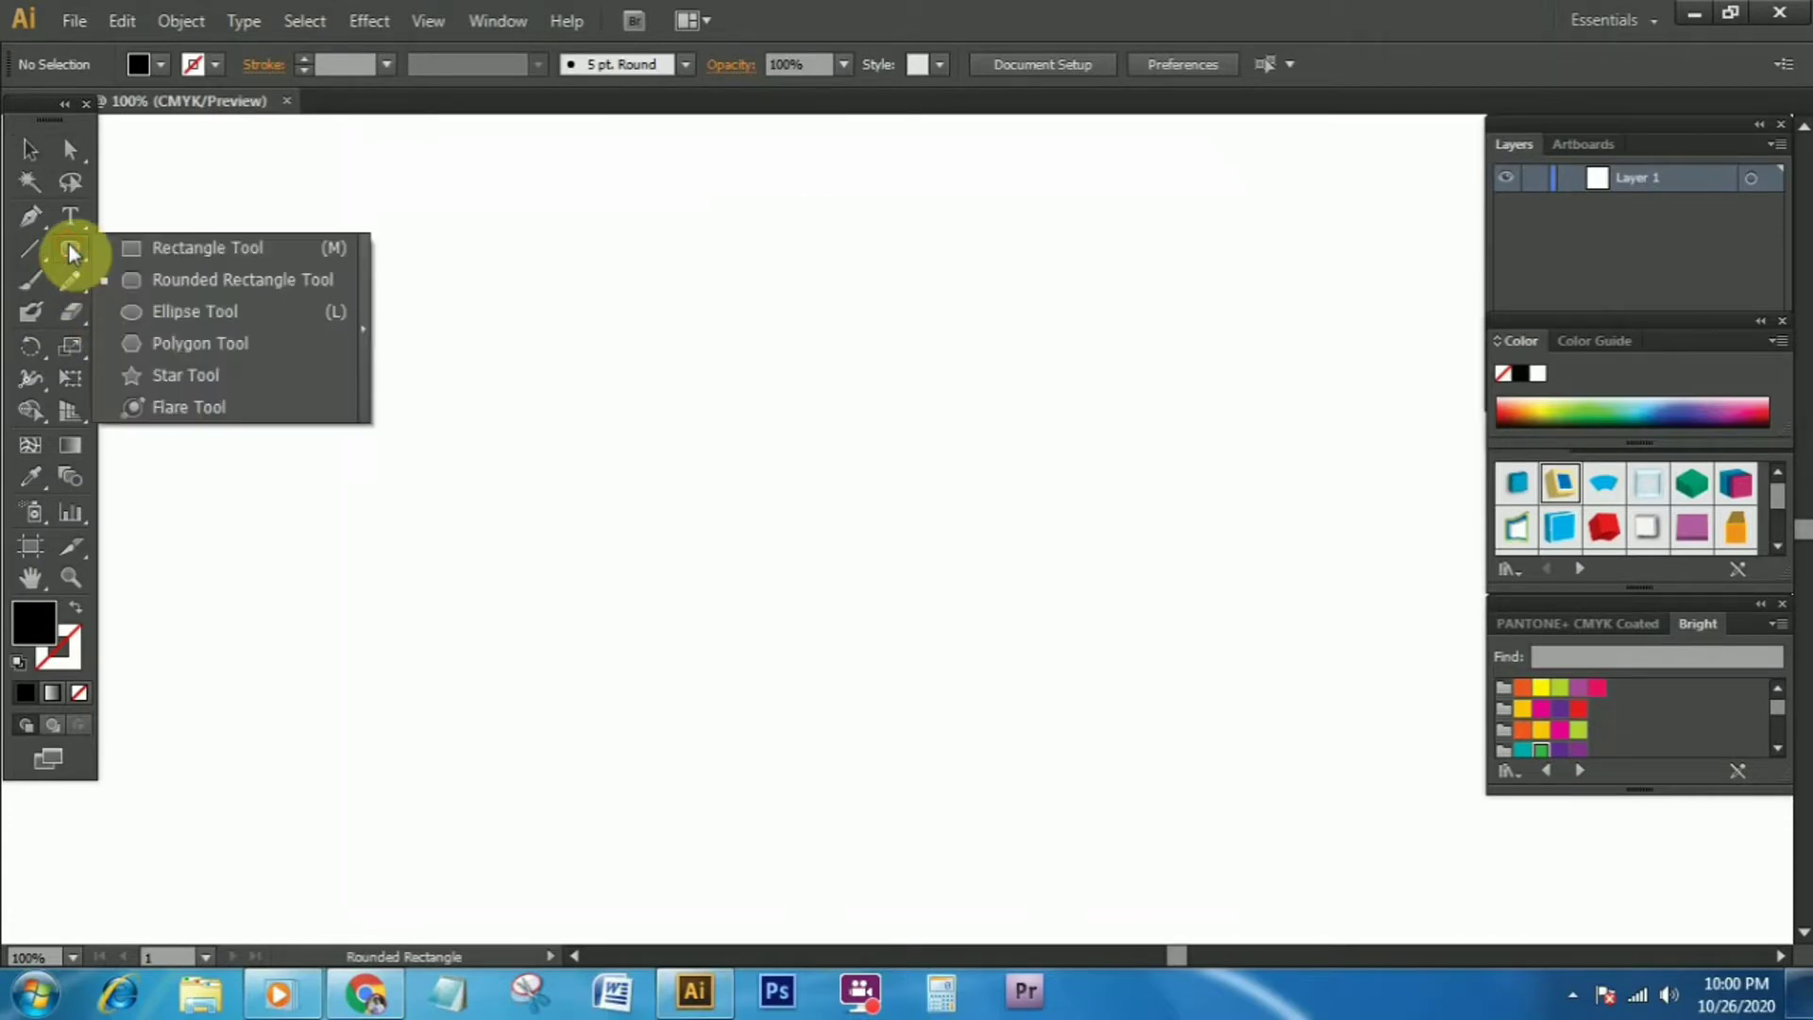
left_click(211, 311)
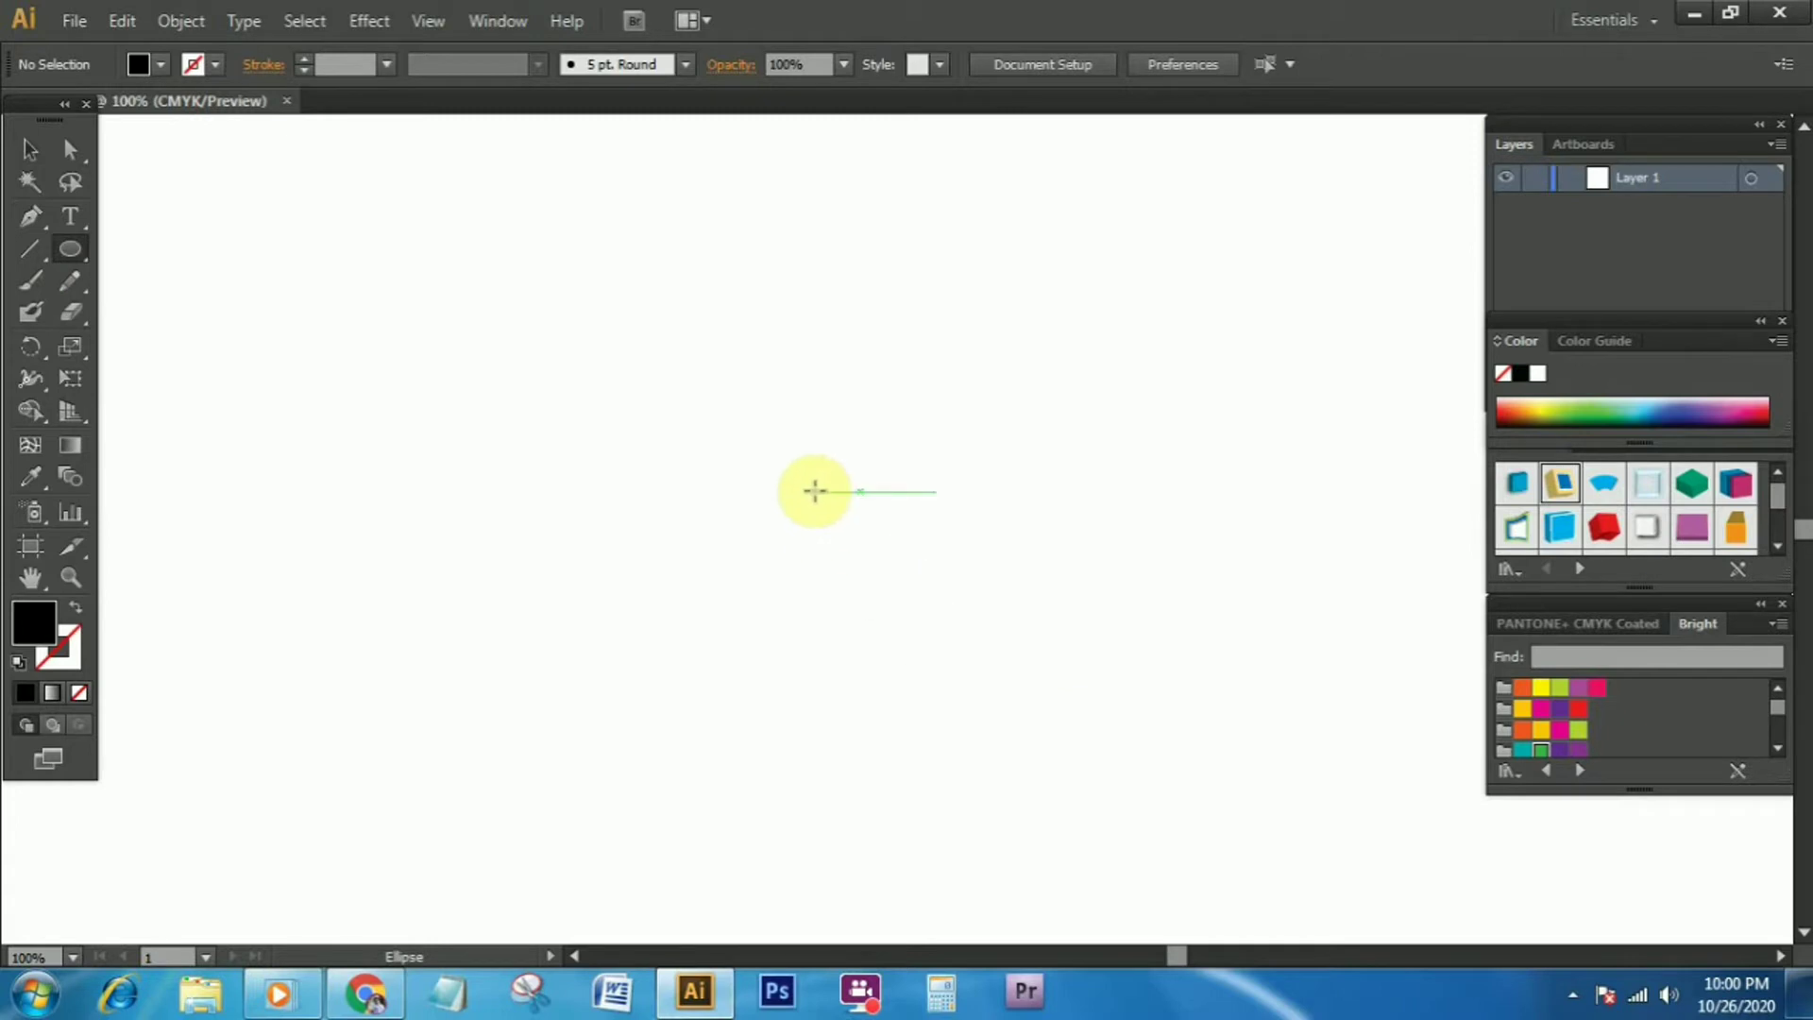
left_click_drag(814, 490, 549, 269)
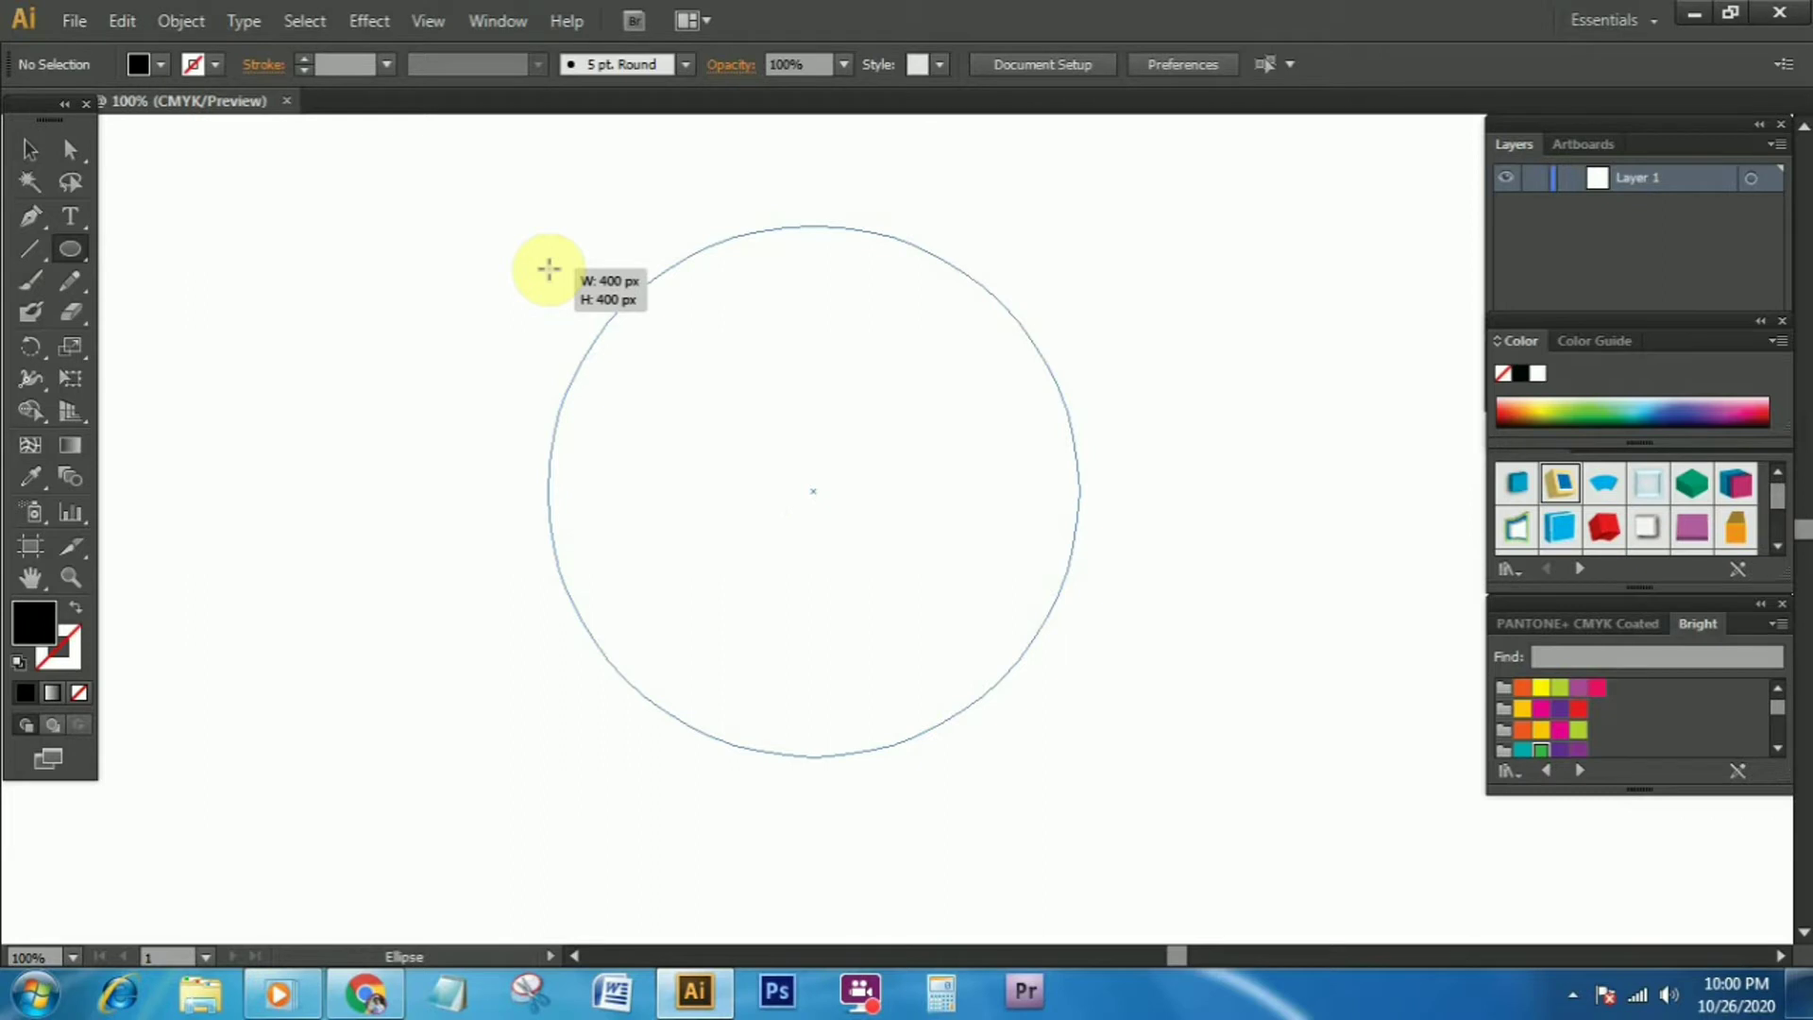
left_click(75, 607)
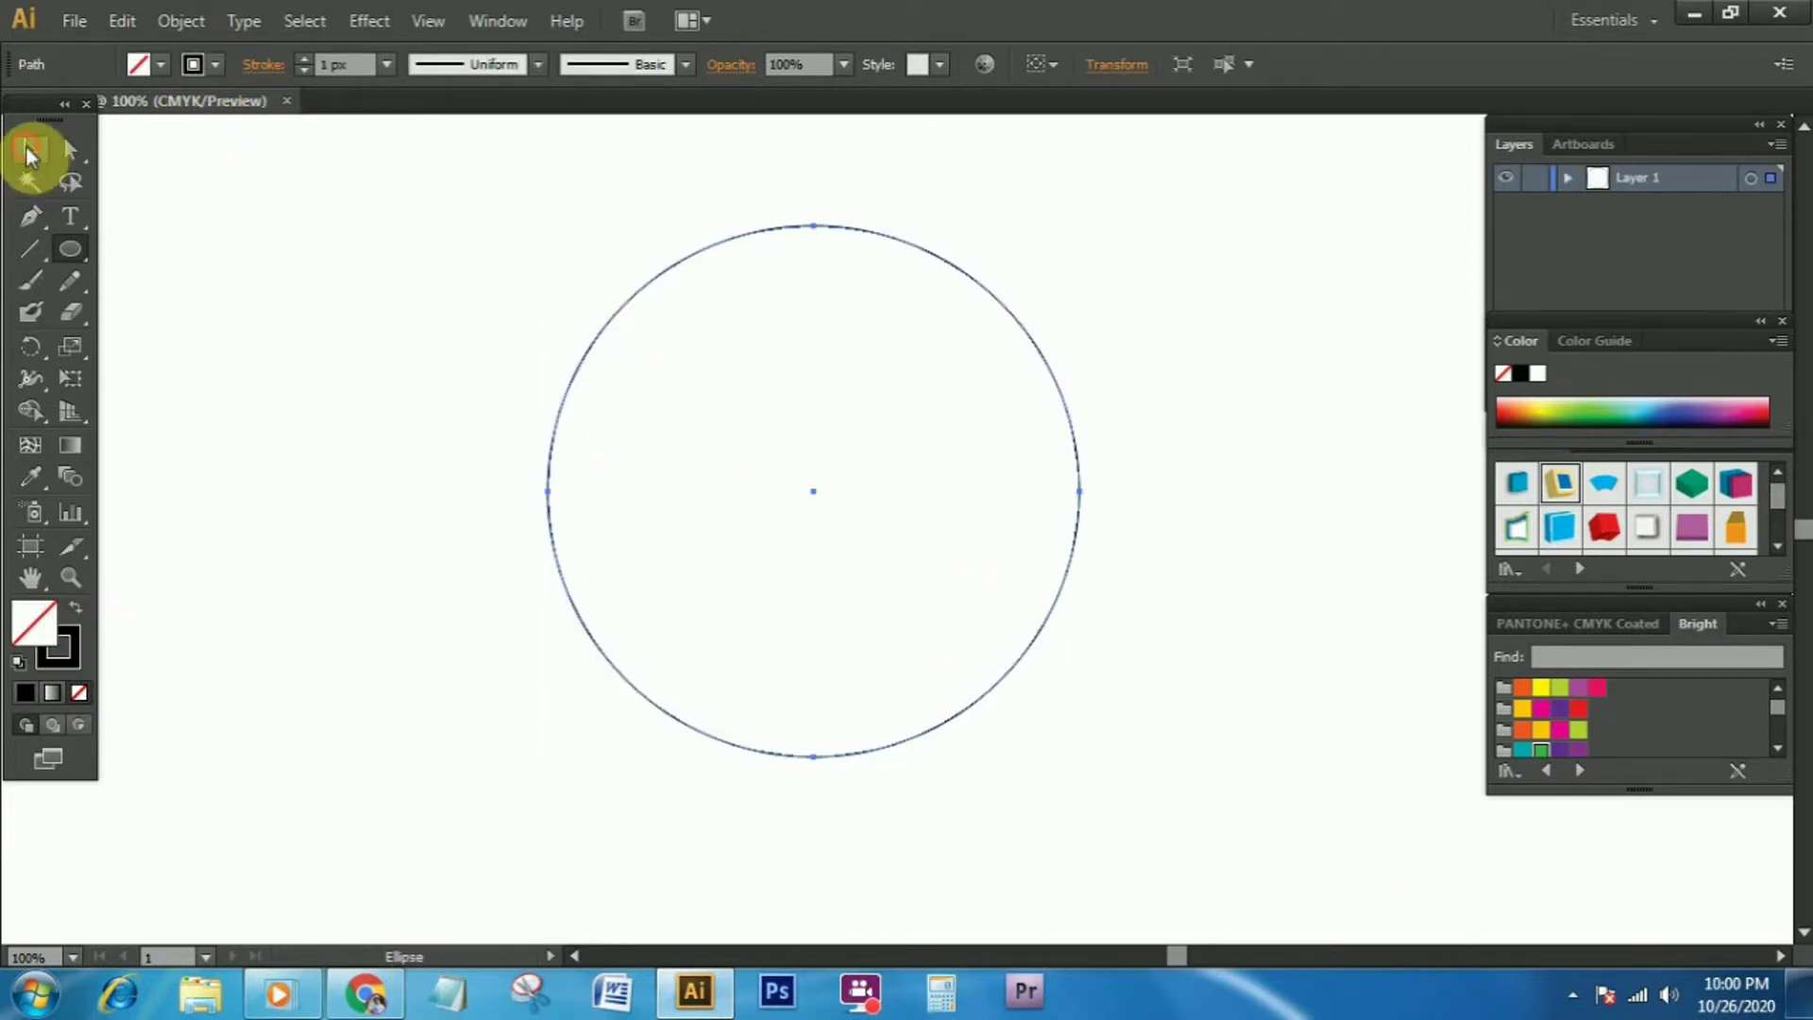
Raise the circle's stroke weight to 13 px
left_click(27, 148)
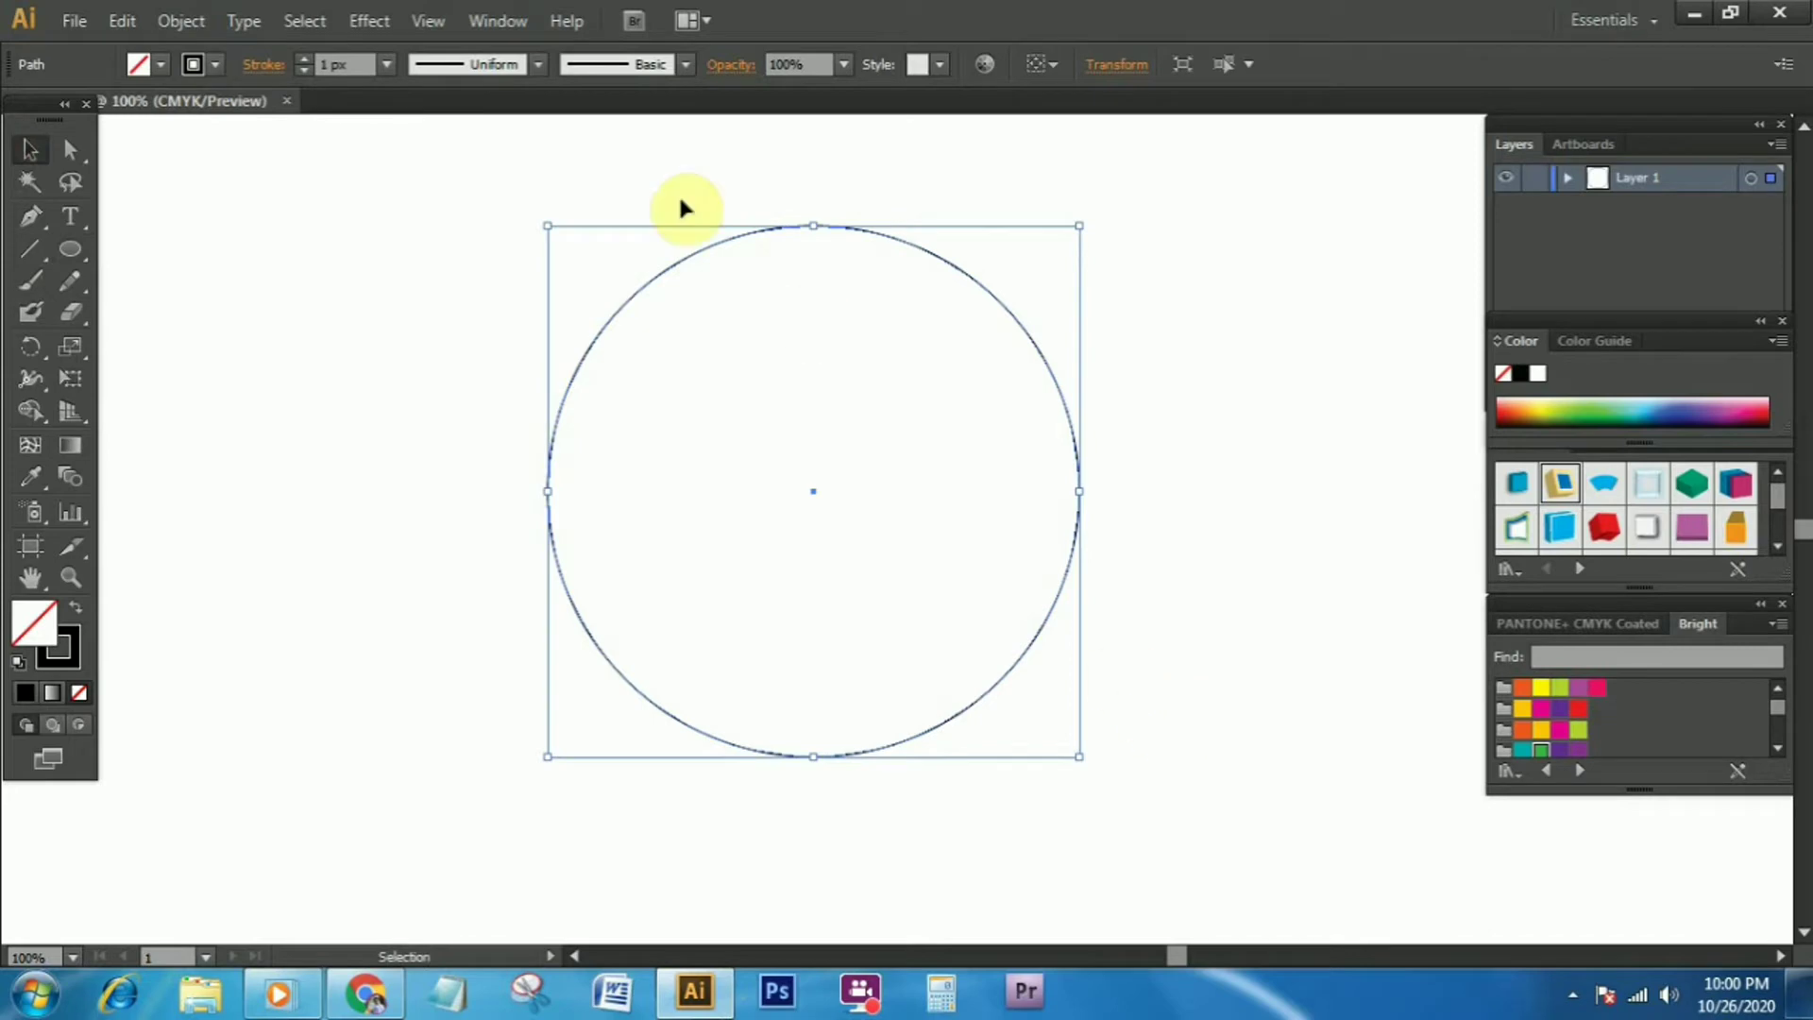
left_click(303, 59)
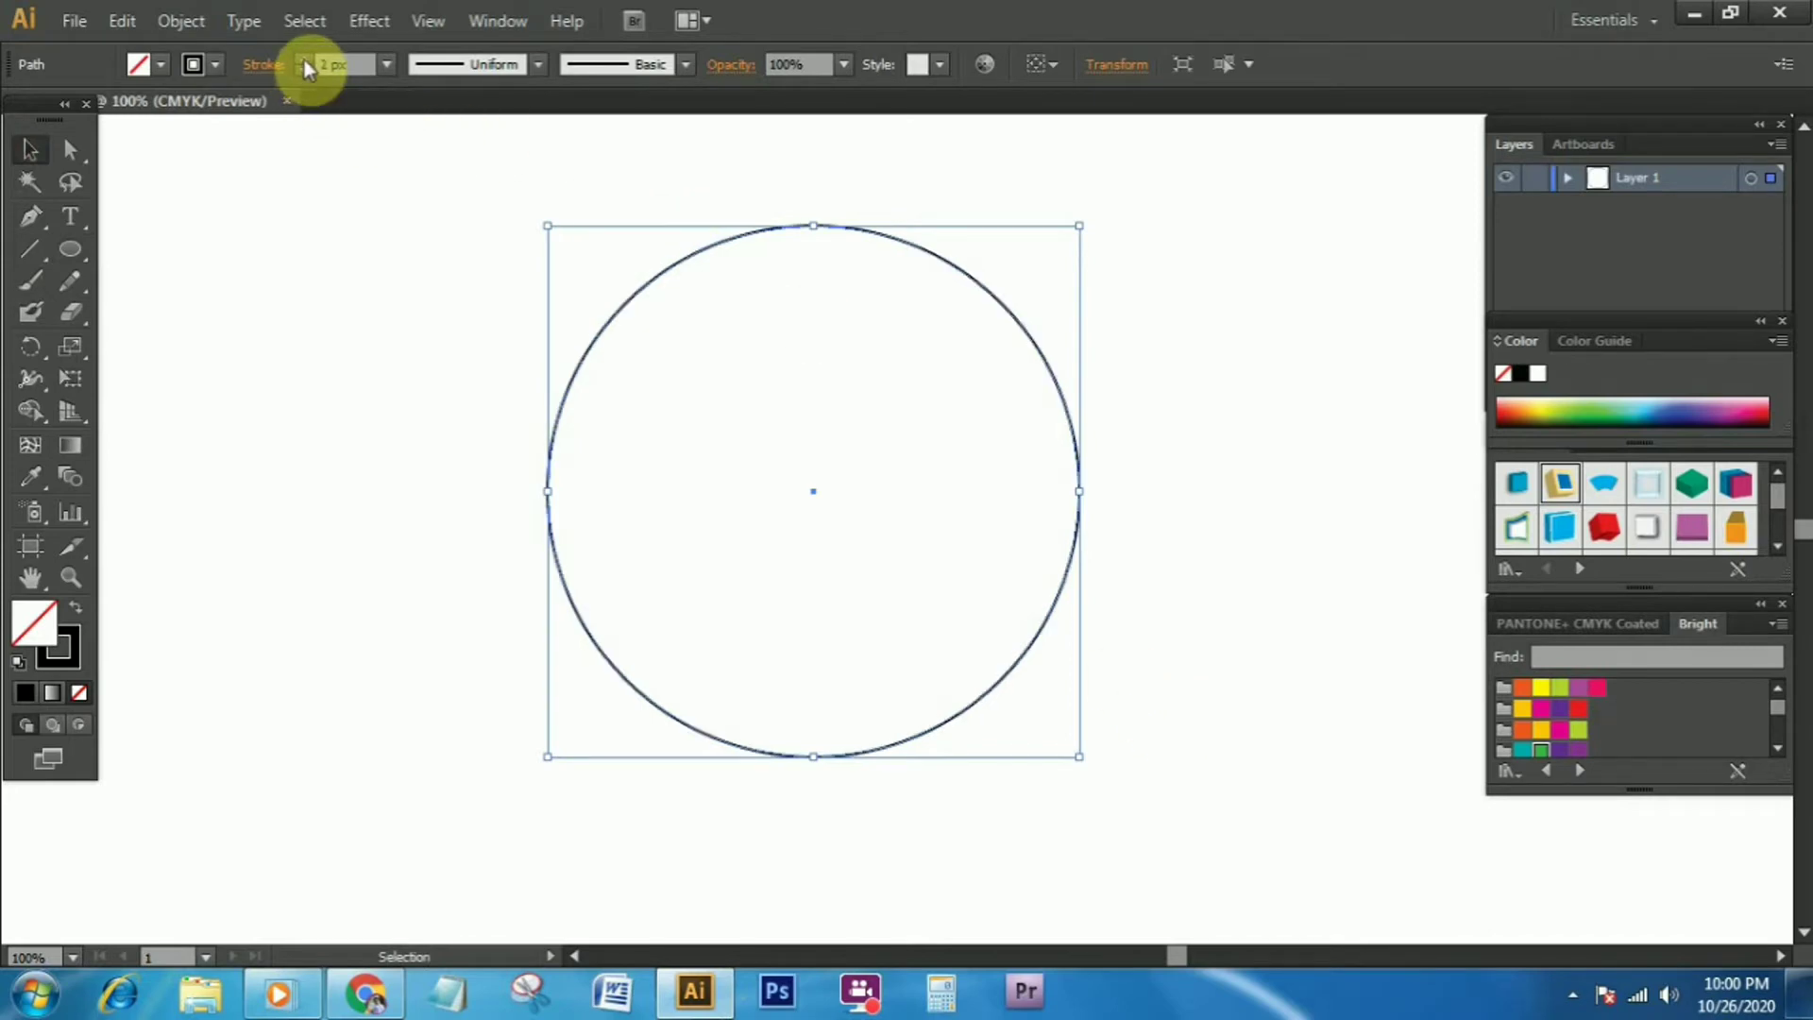
left_click(304, 59)
left_click(304, 59)
left_click(304, 59)
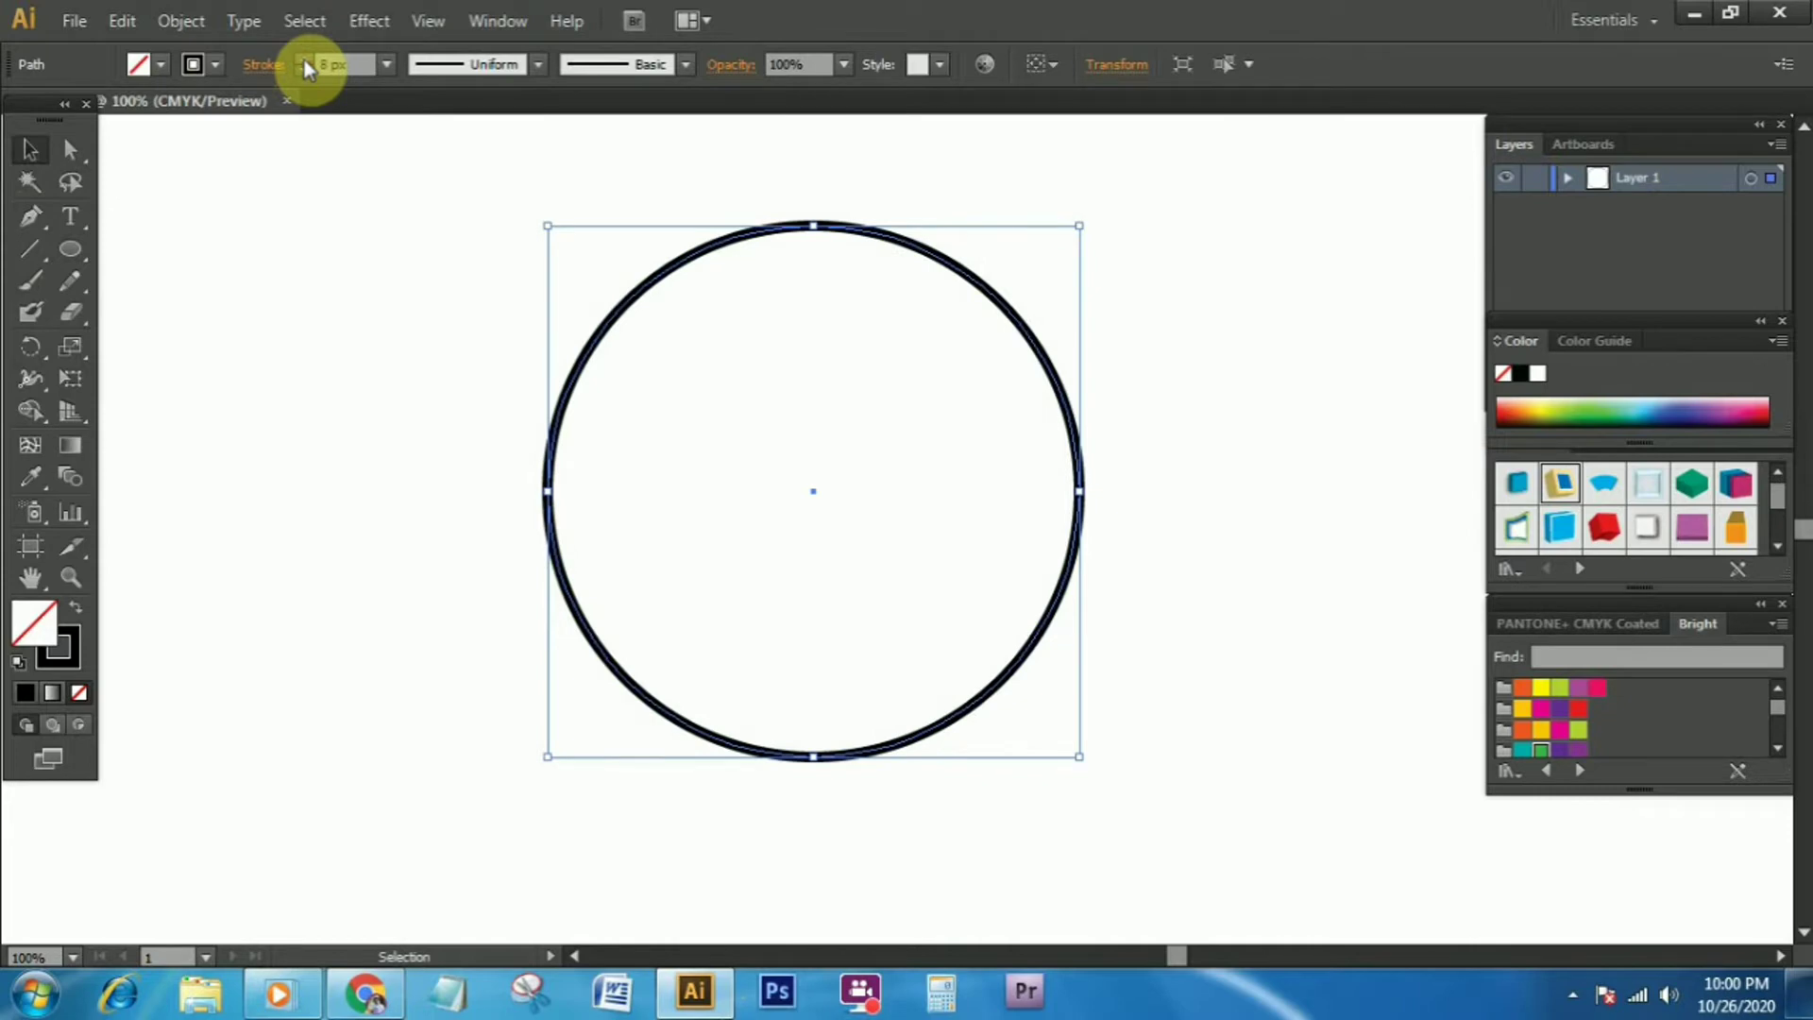
left_click(304, 60)
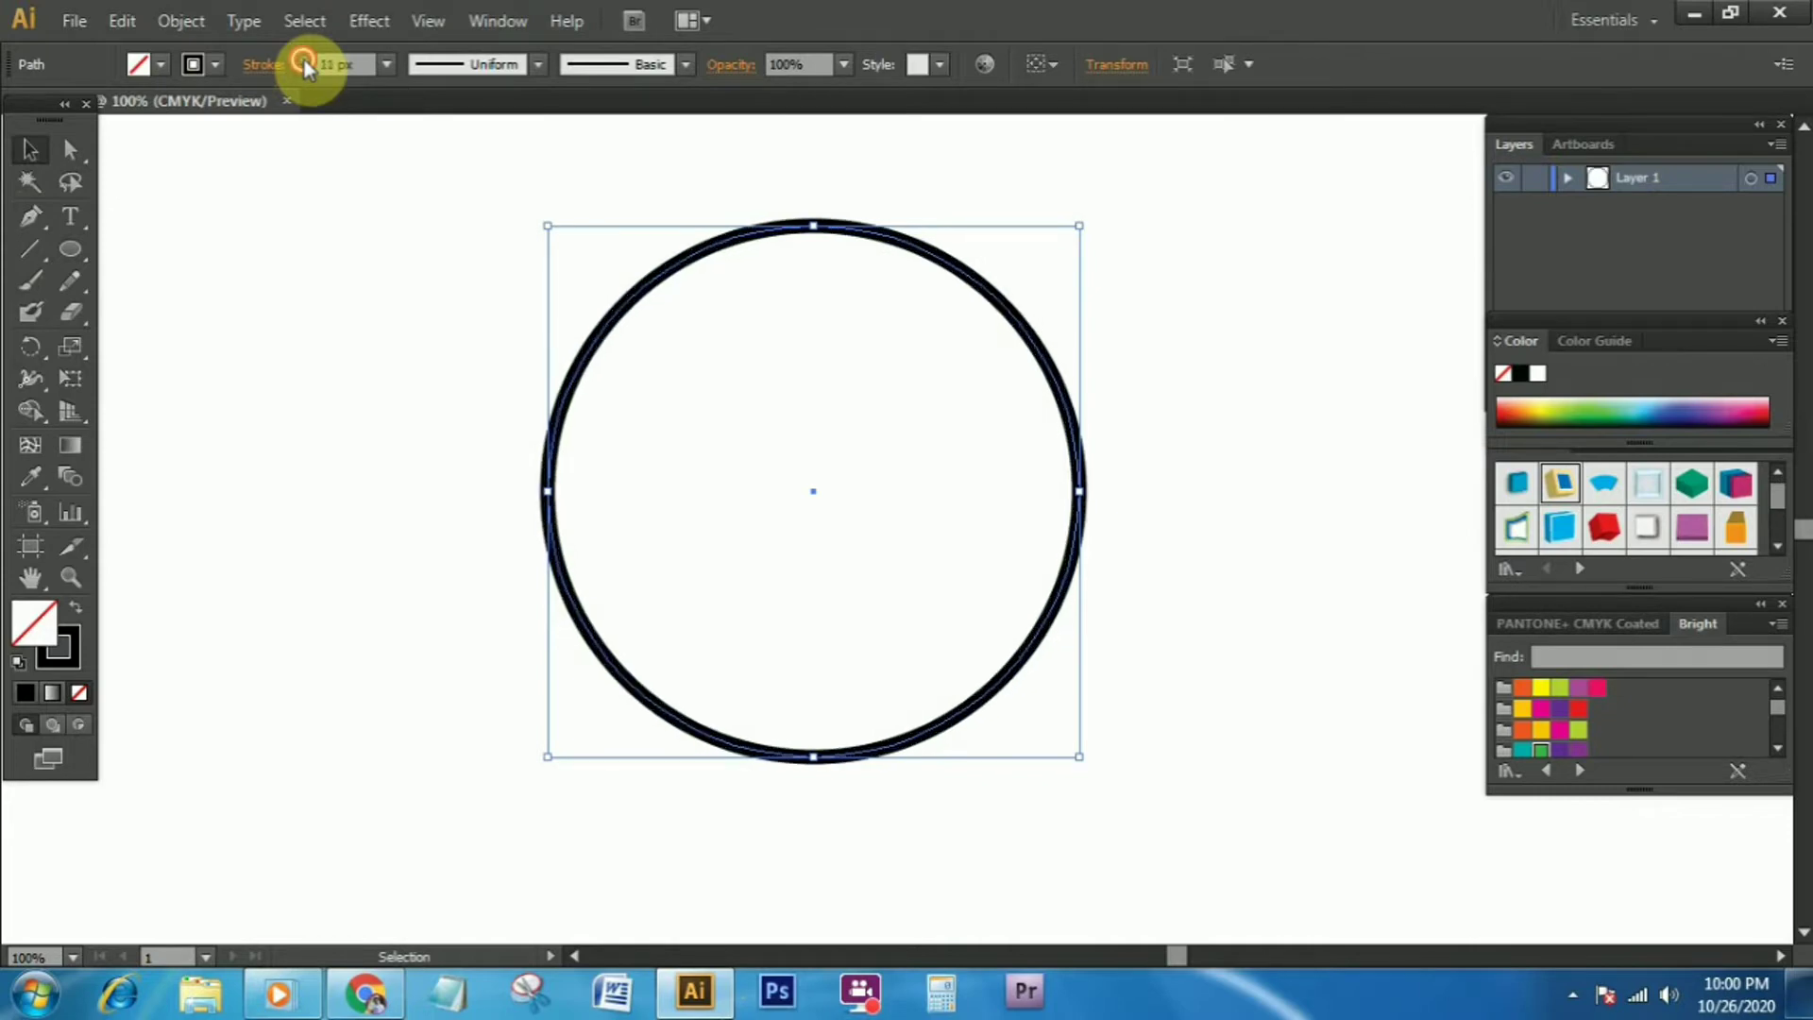
left_click(304, 60)
left_click(304, 60)
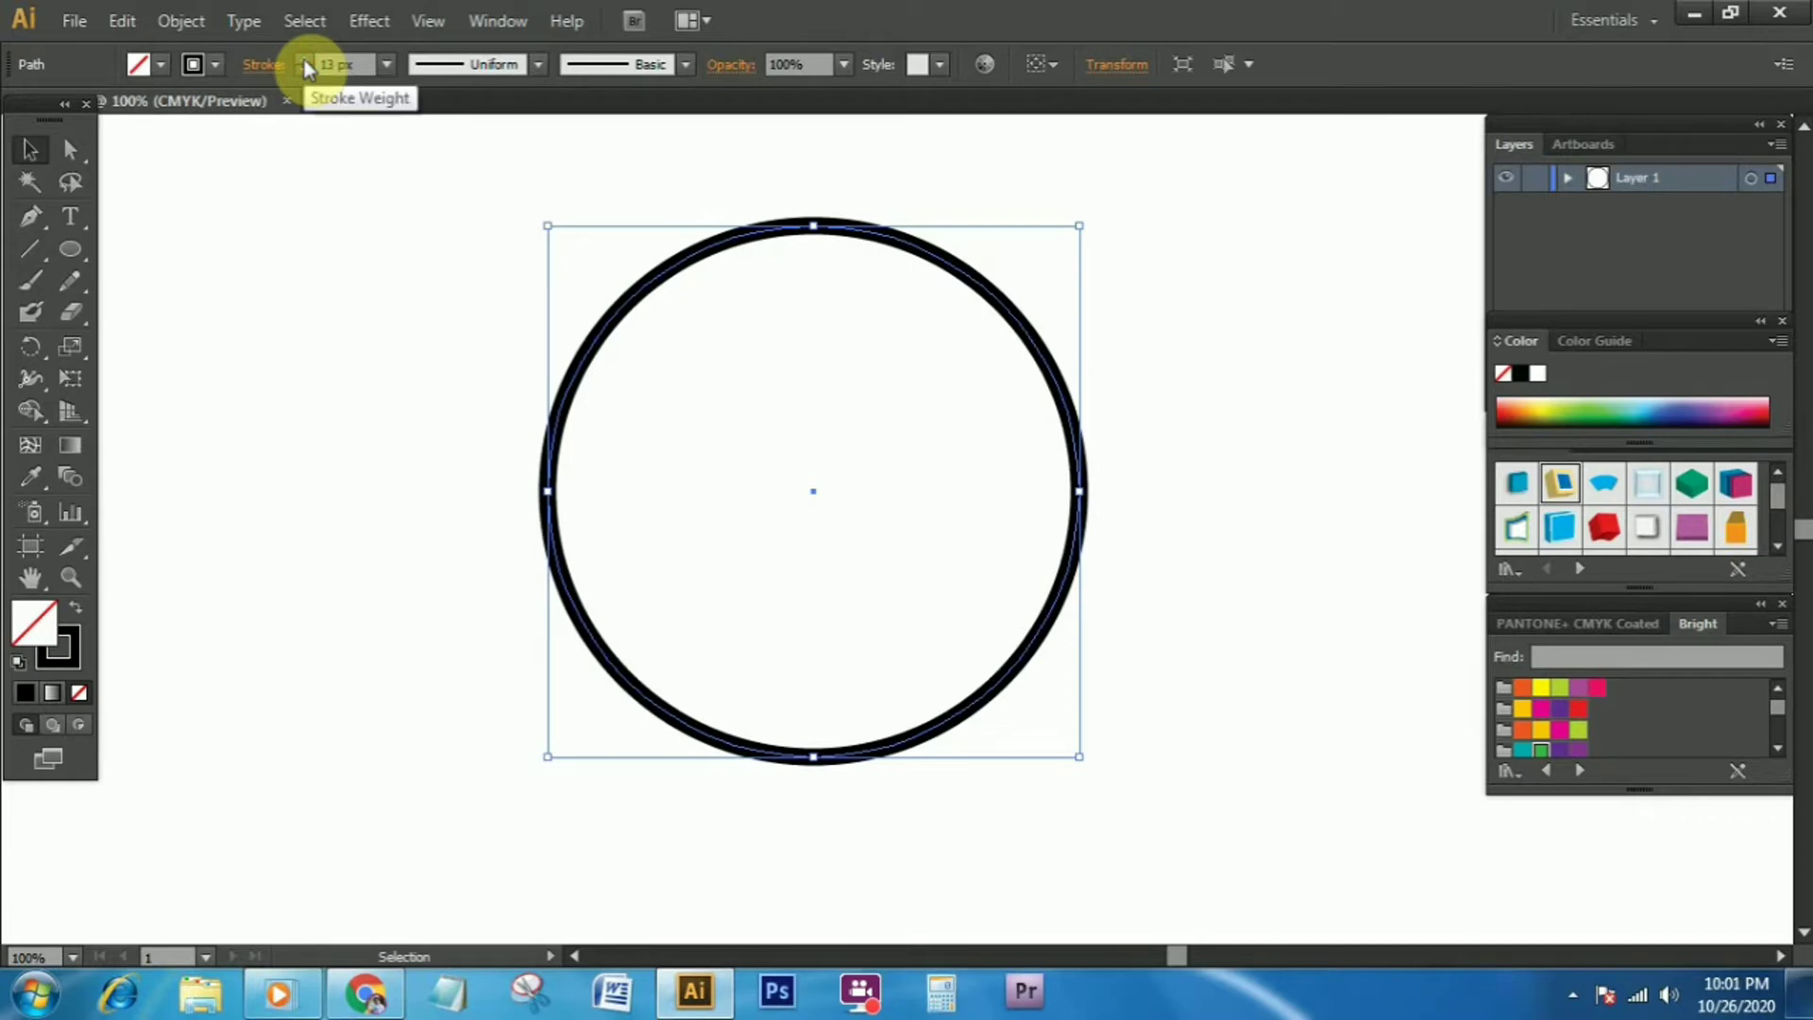
Expand the ring's outline into a filled shape with Object > Expand
left_click(180, 20)
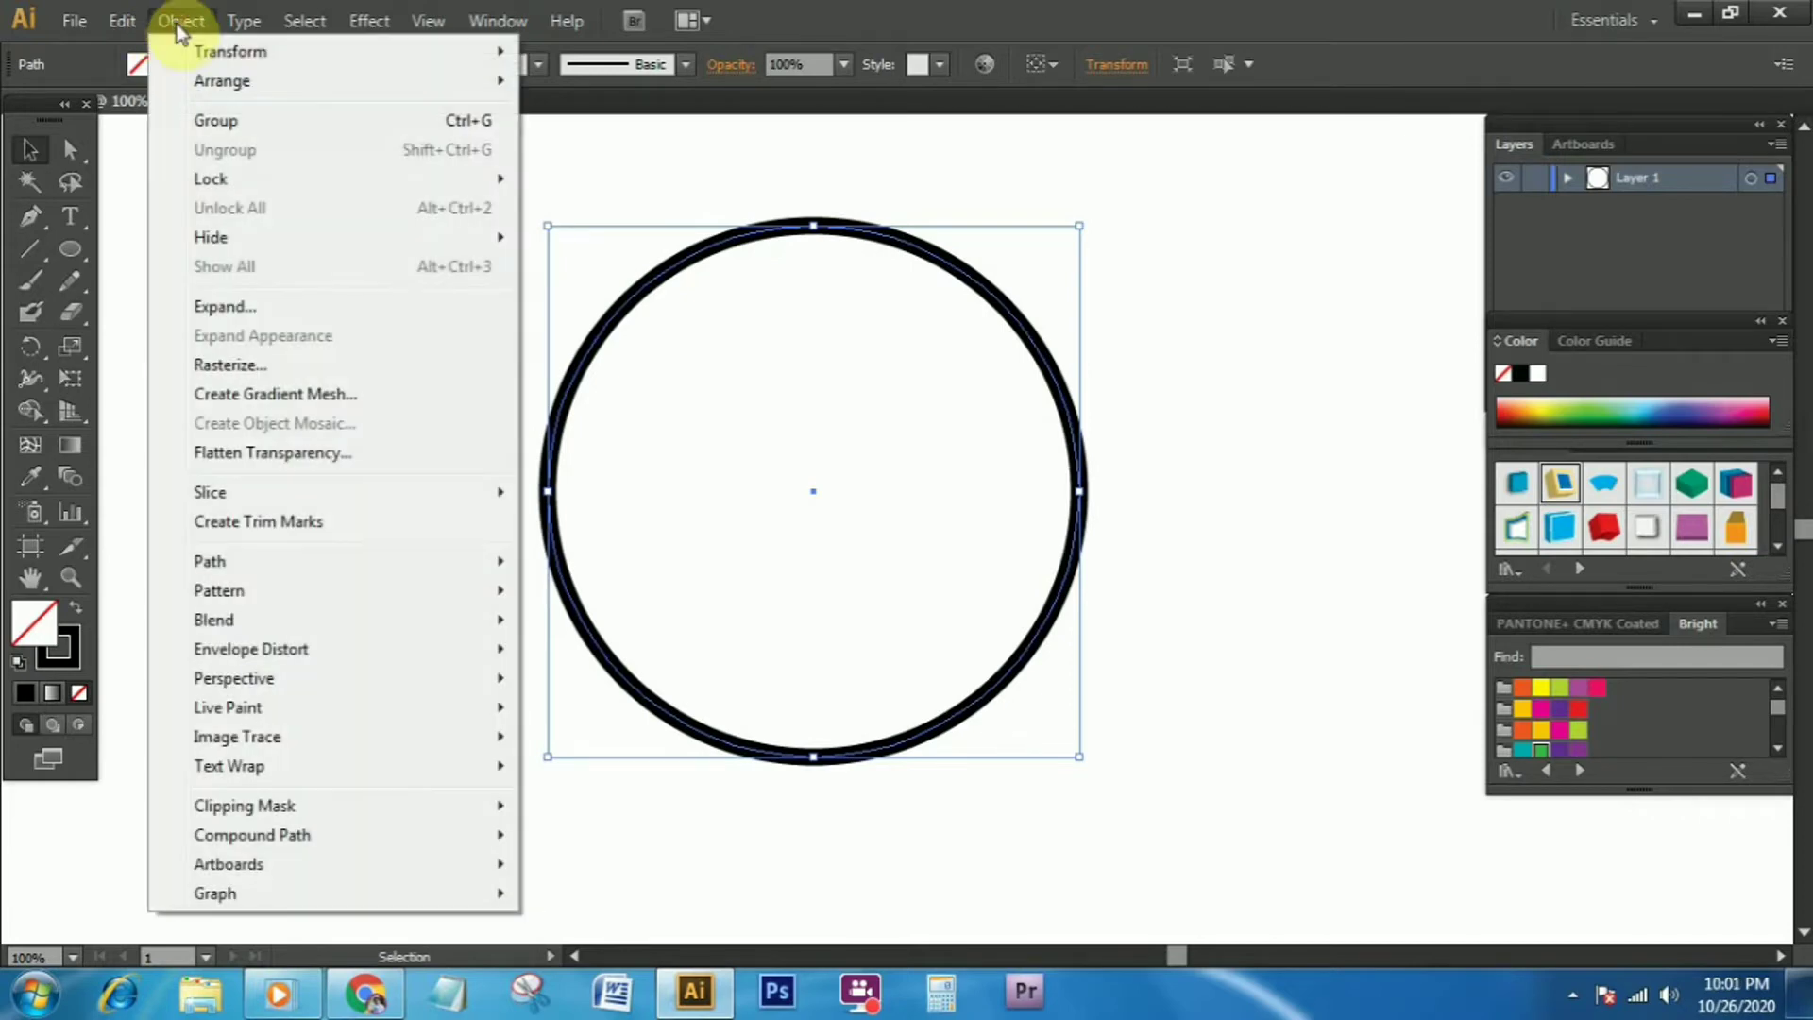
left_click(275, 308)
left_click(875, 635)
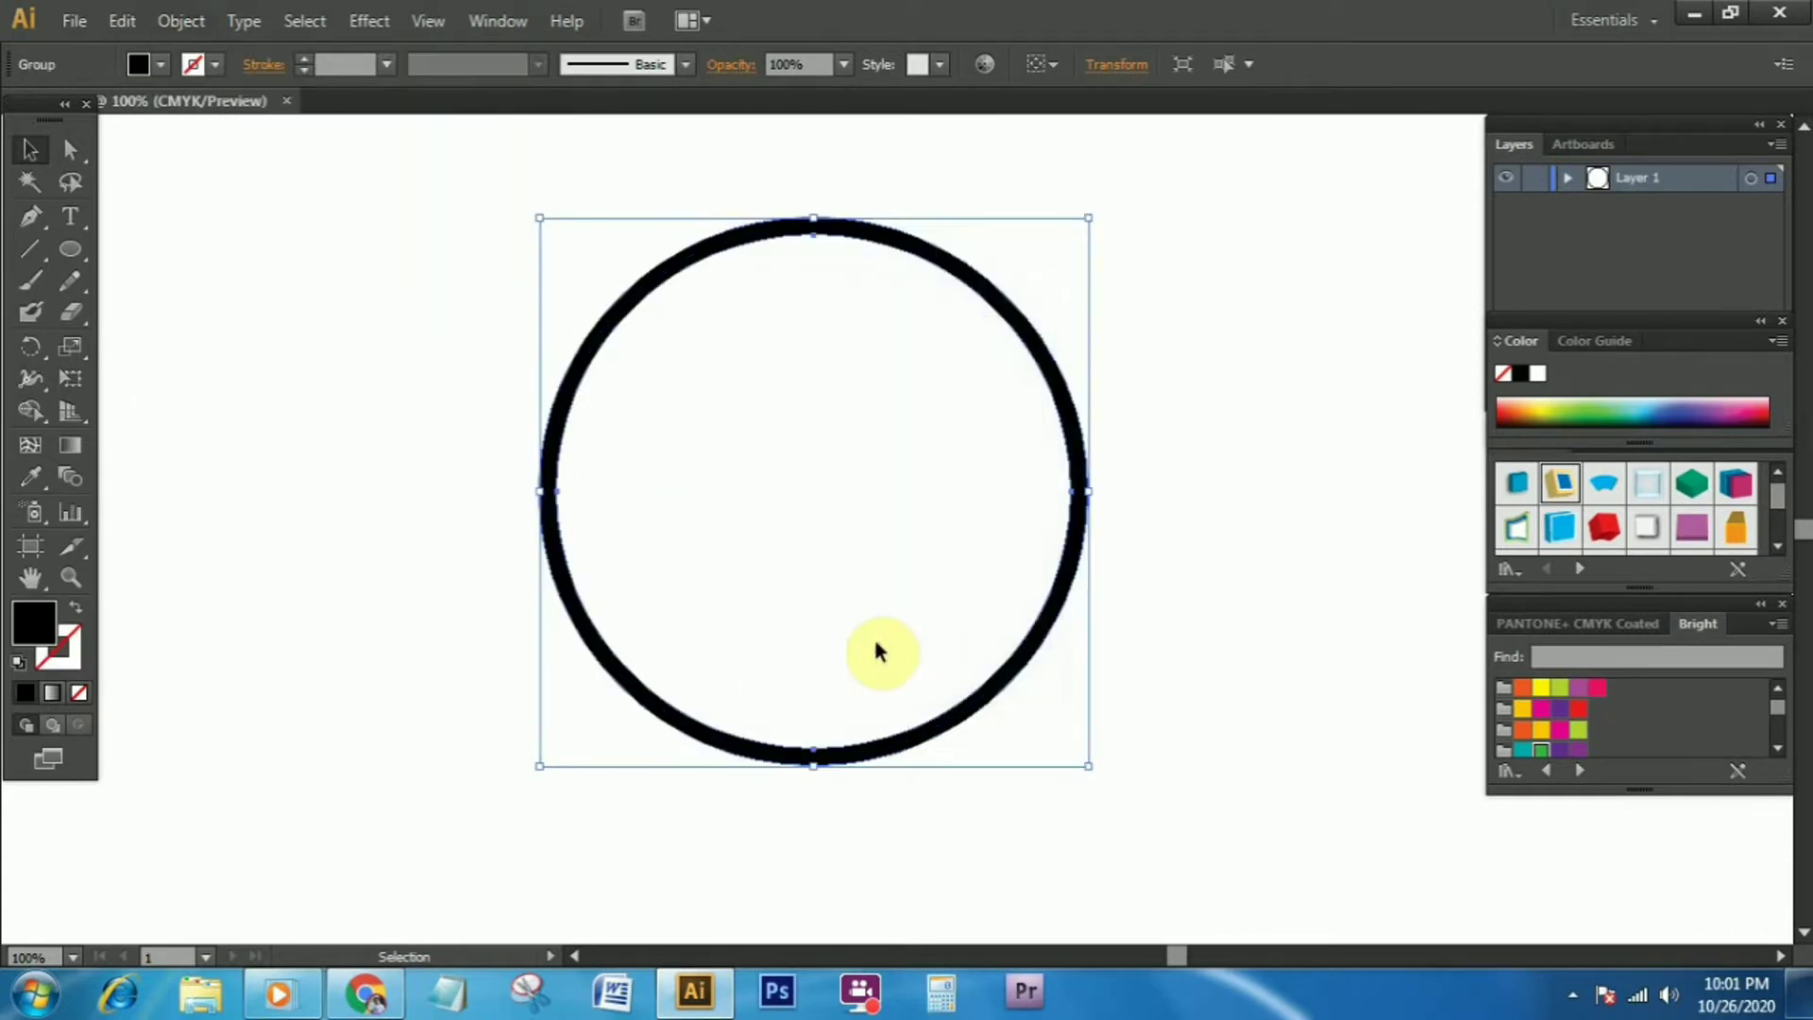
left_click(1168, 390)
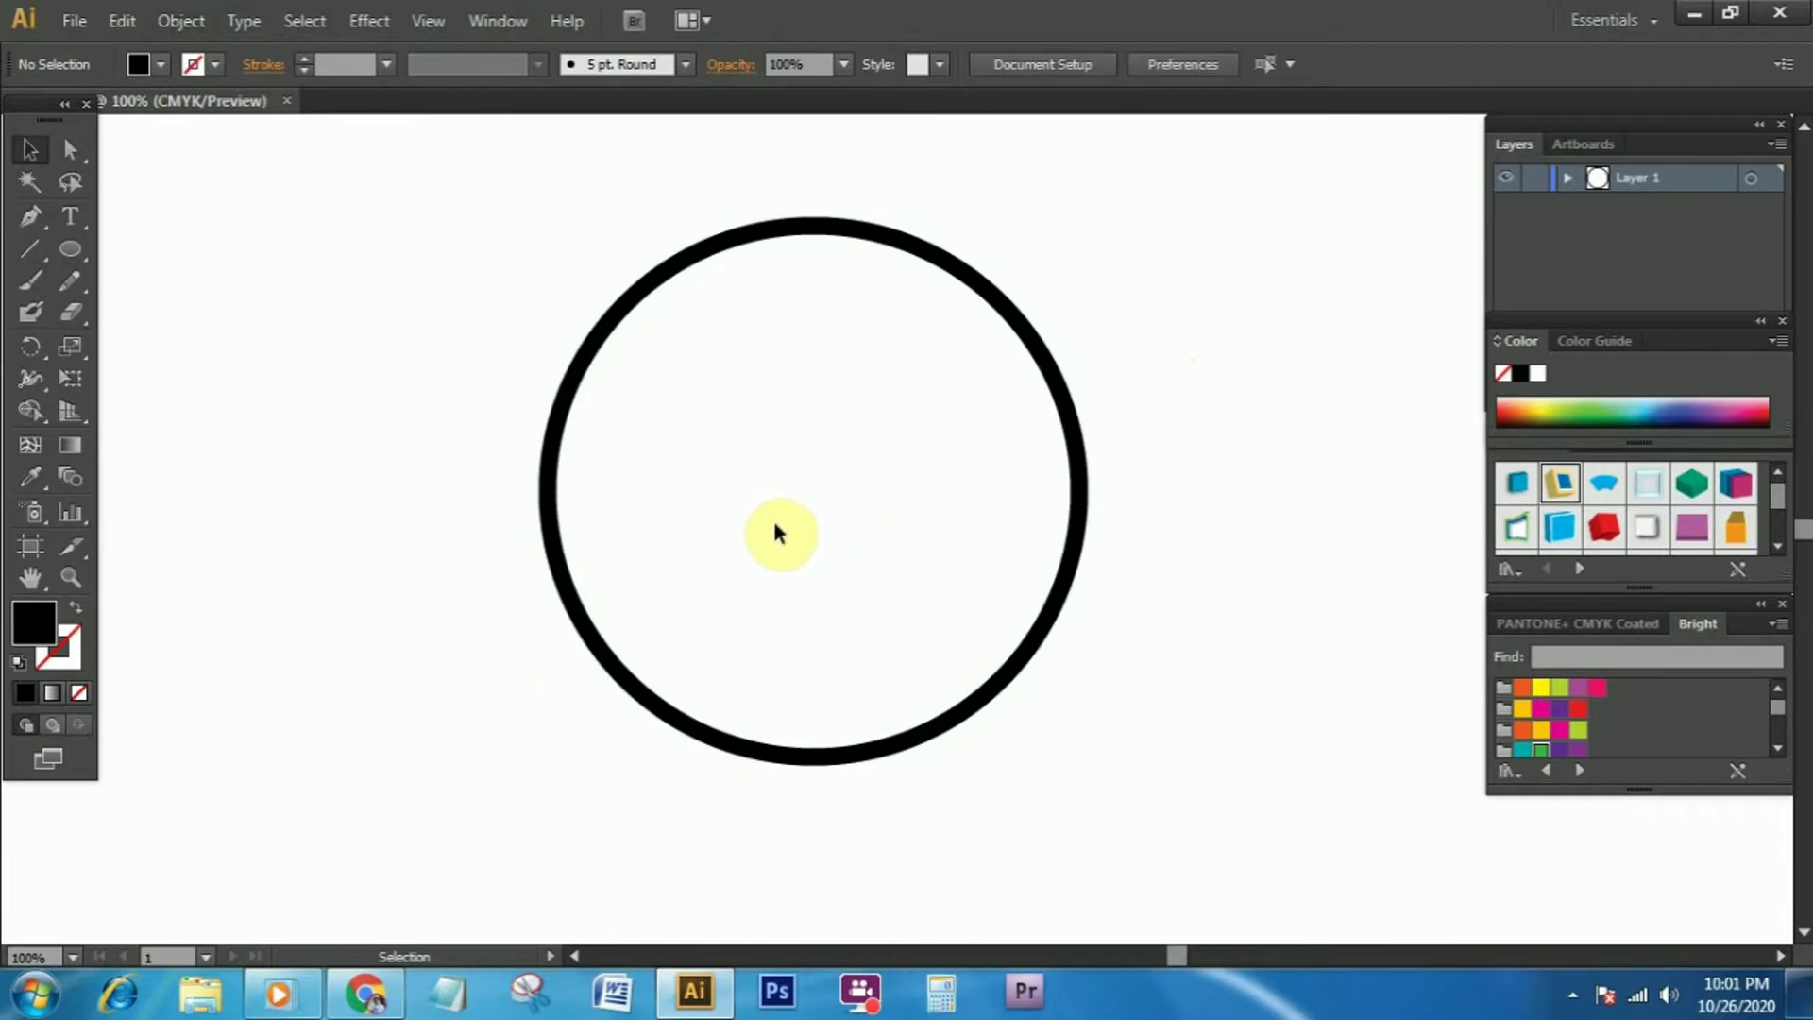
Copy the ring and paste an identical copy in front of it
left_click(776, 246)
key("a")
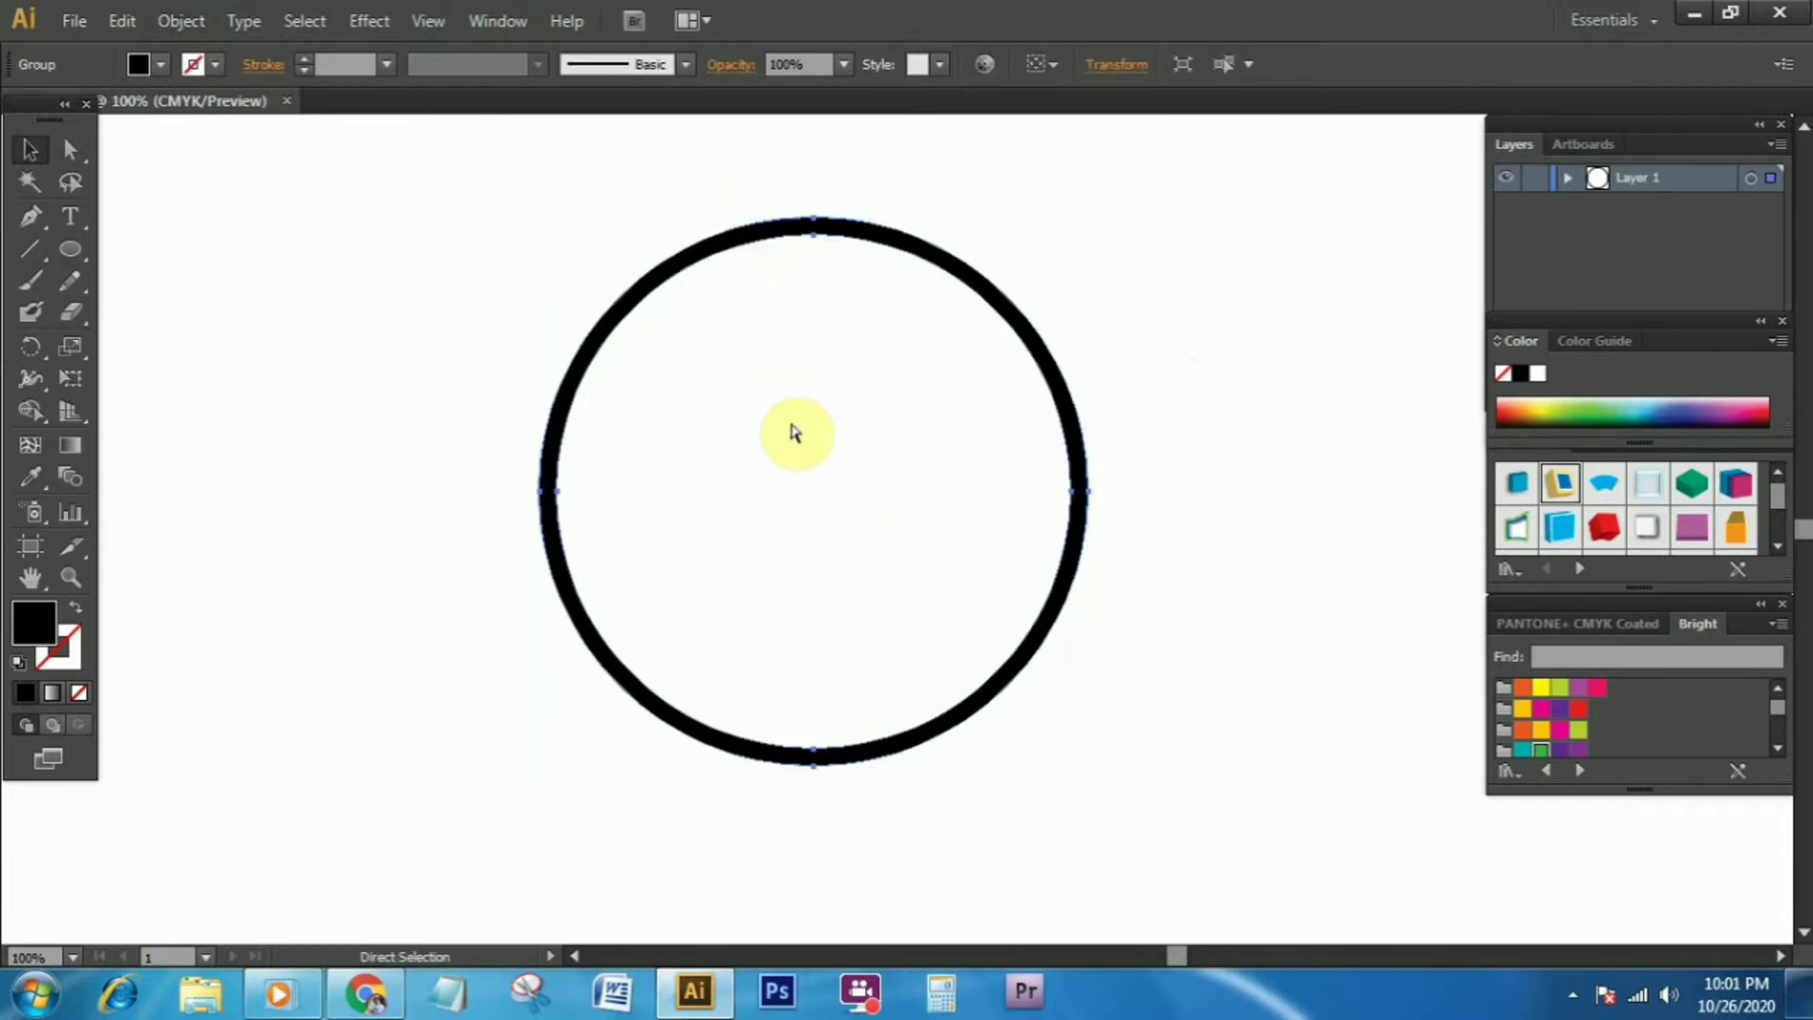
left_click(128, 20)
left_click(207, 150)
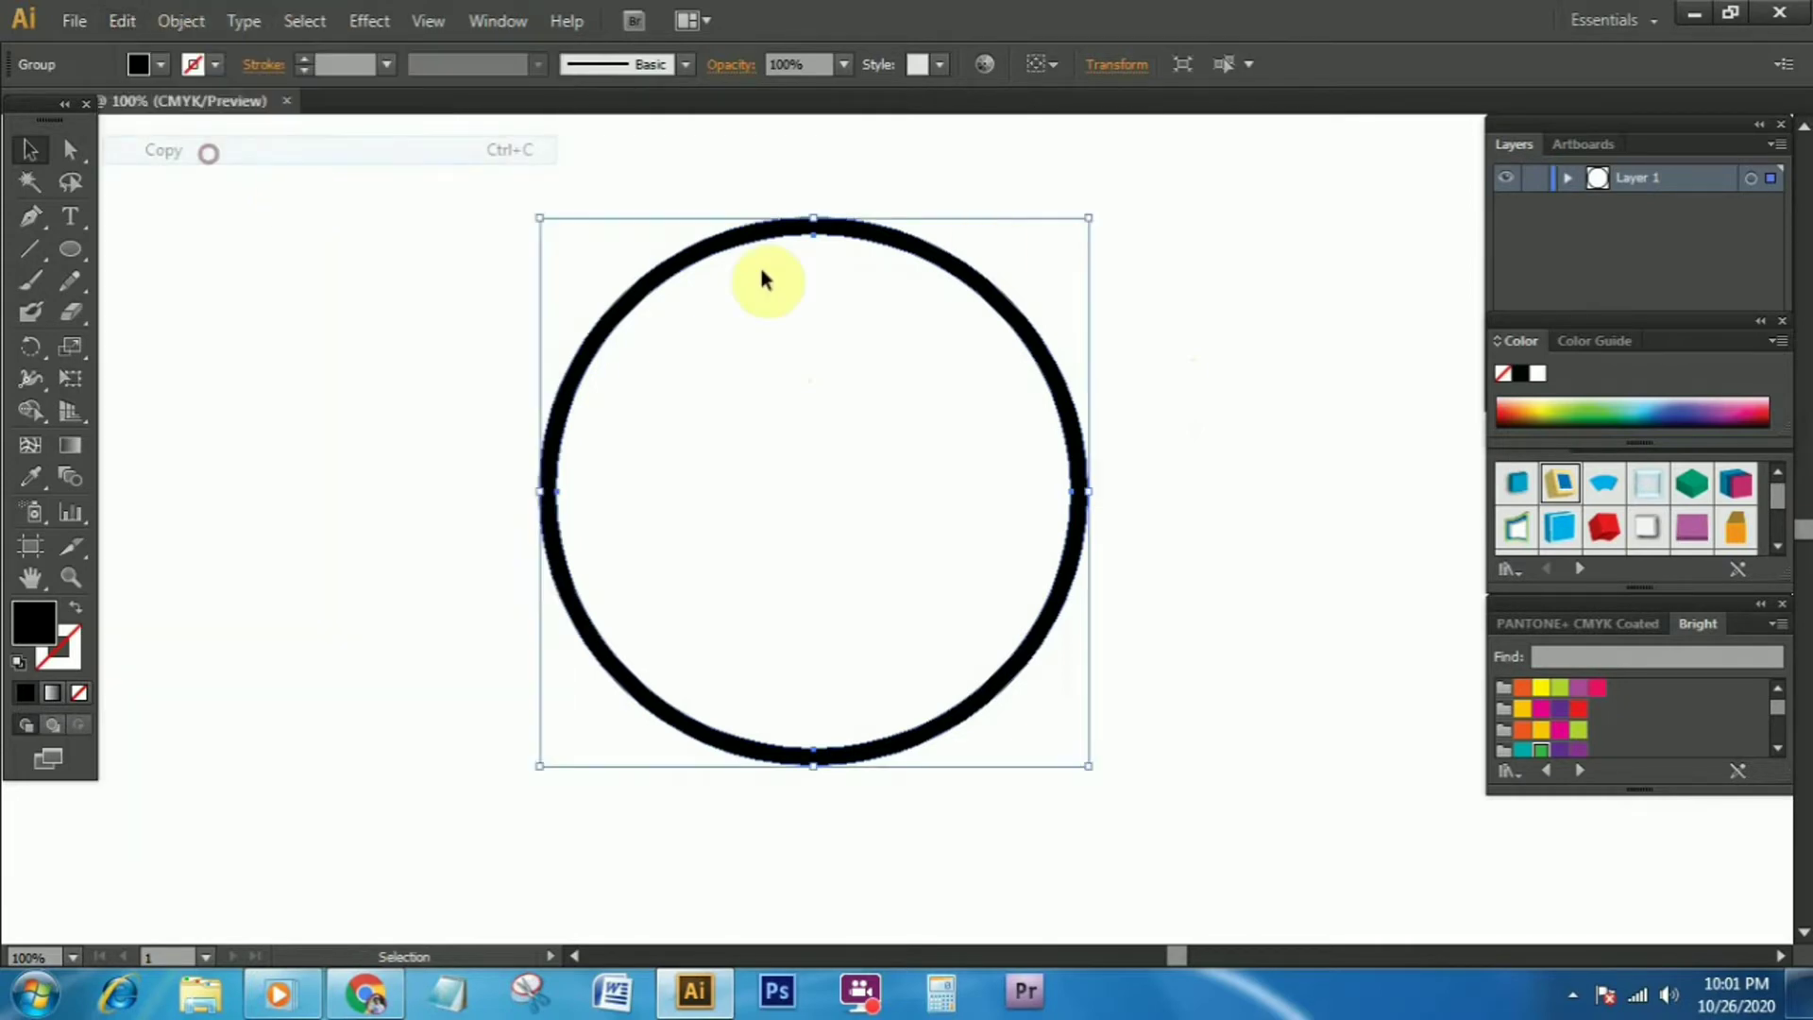
left_click(1085, 199)
left_click(122, 20)
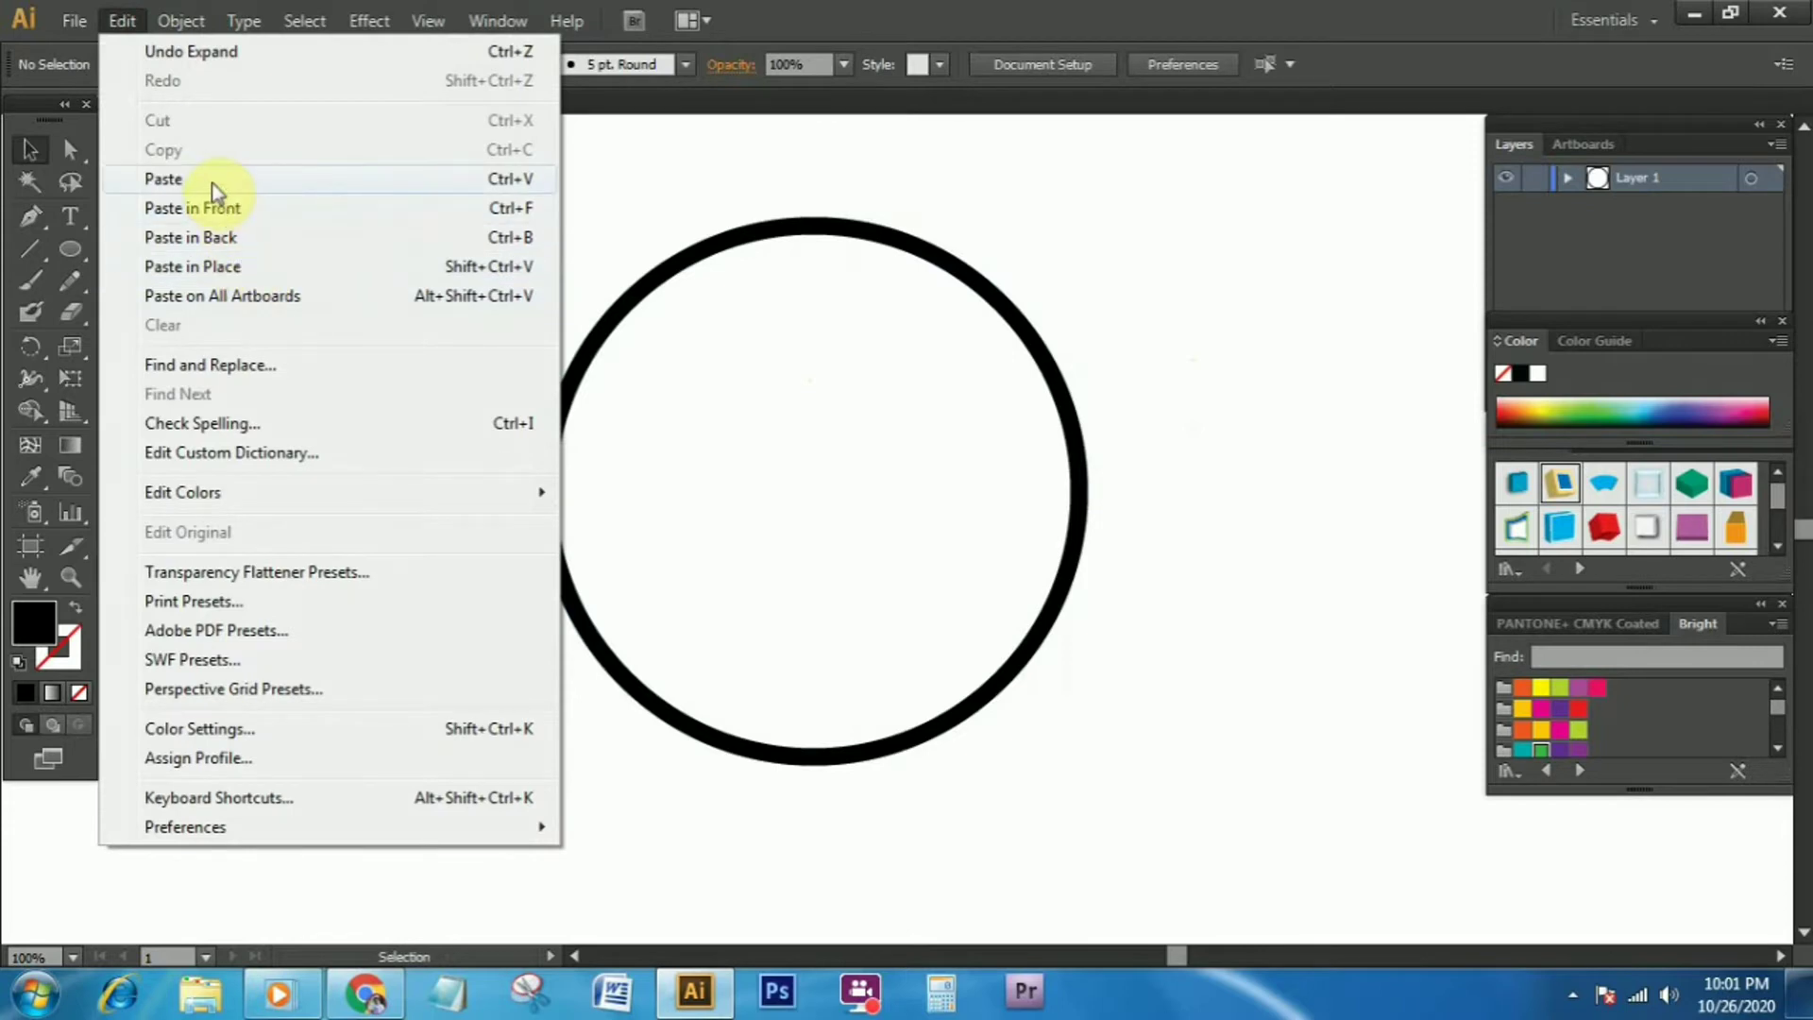
left_click(258, 210)
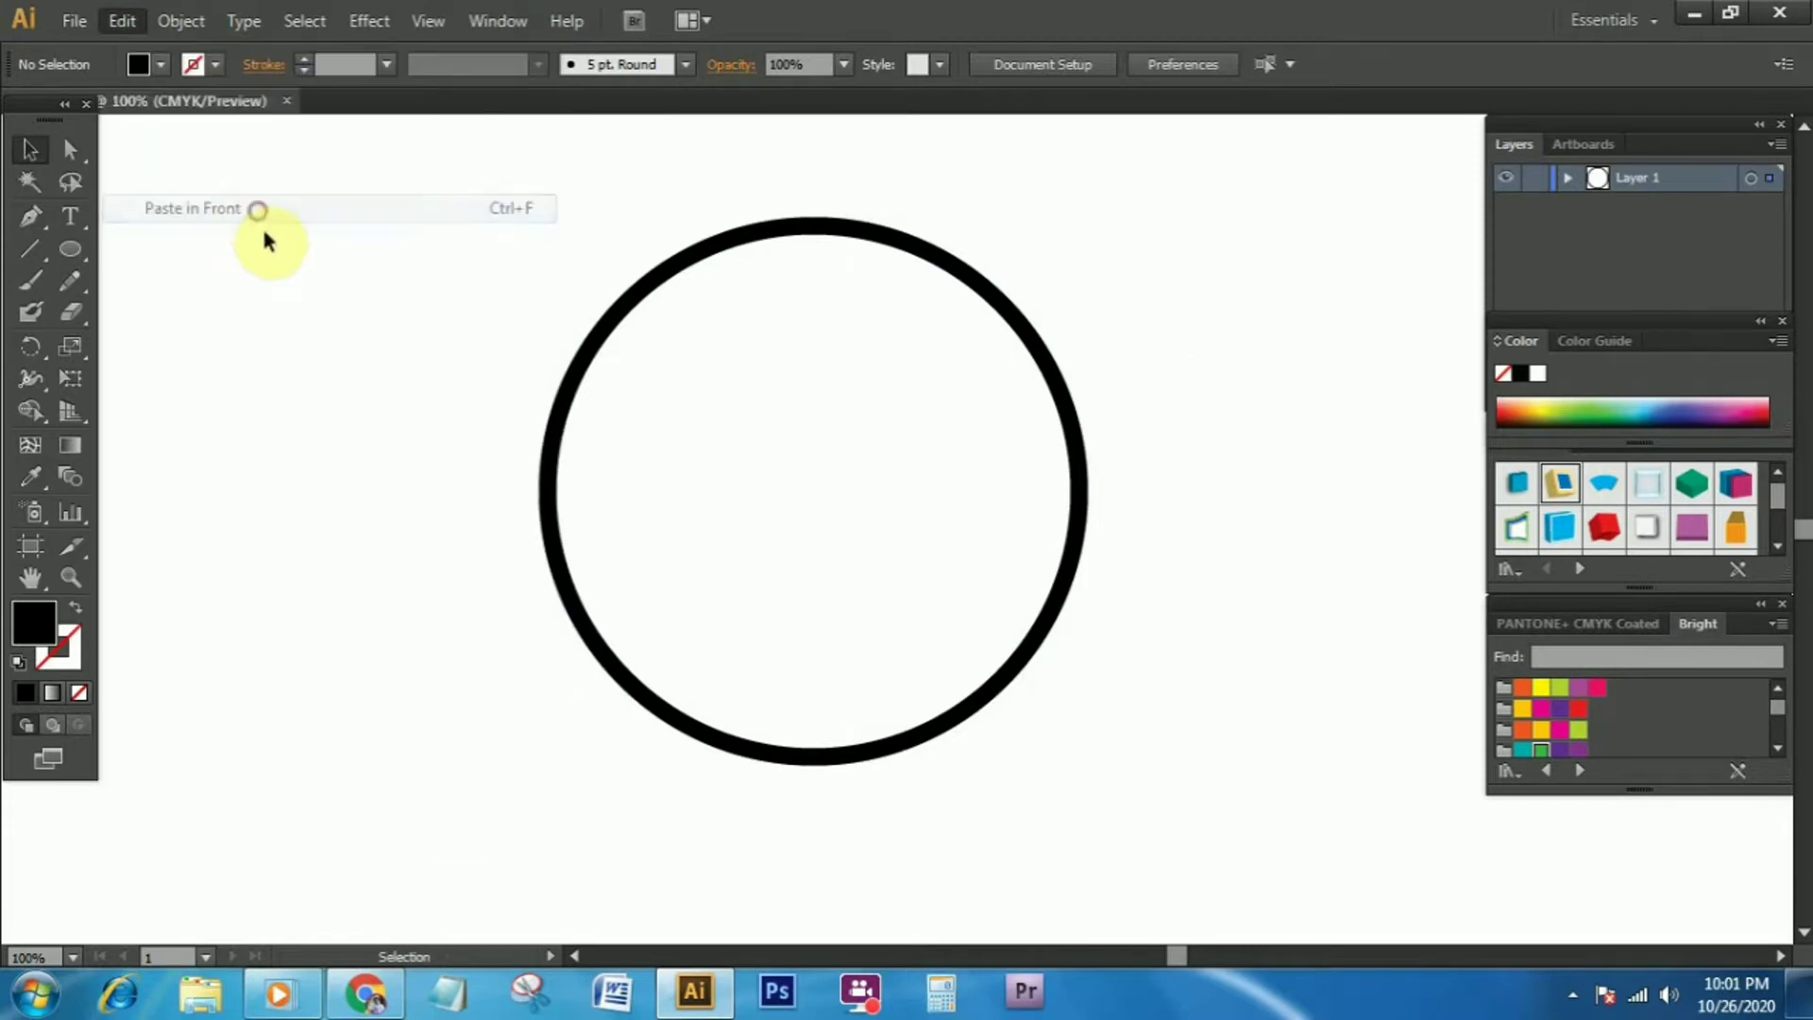
key("shift+alt")
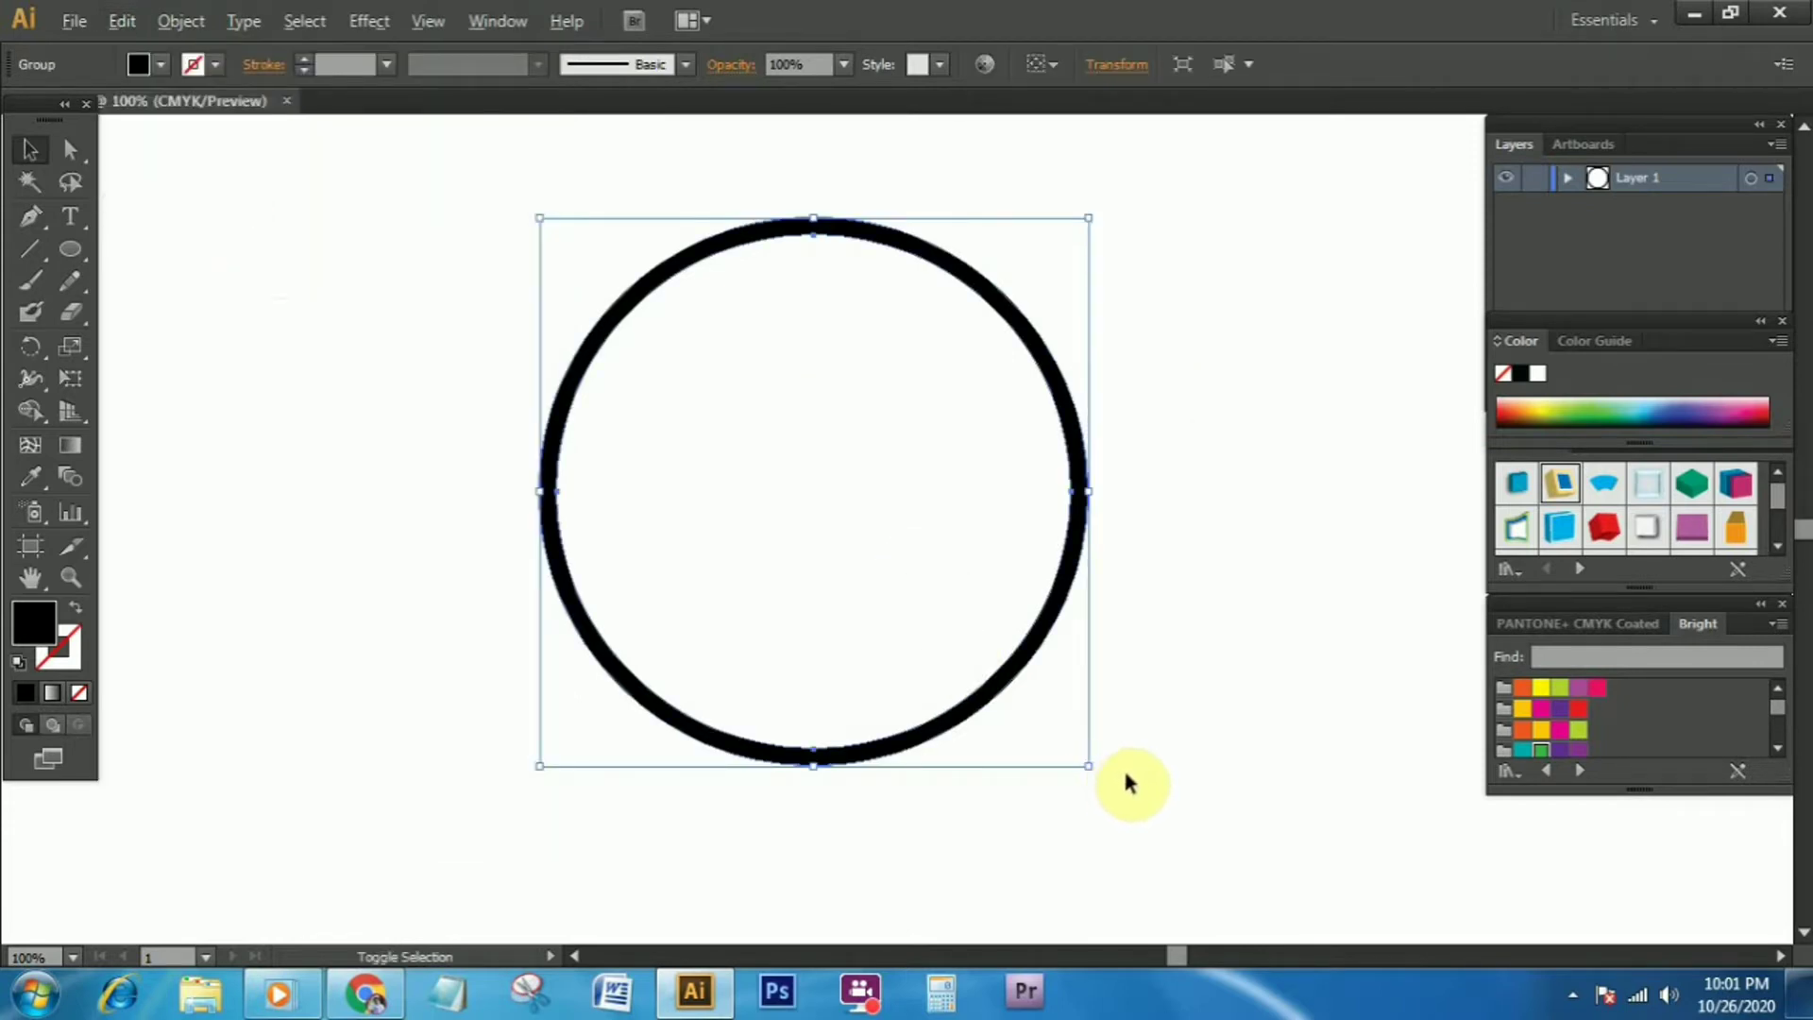
Shrink the pasted copy proportionally to about 259 px inside the large ring, then deselect
left_click_drag(1088, 767, 984, 710)
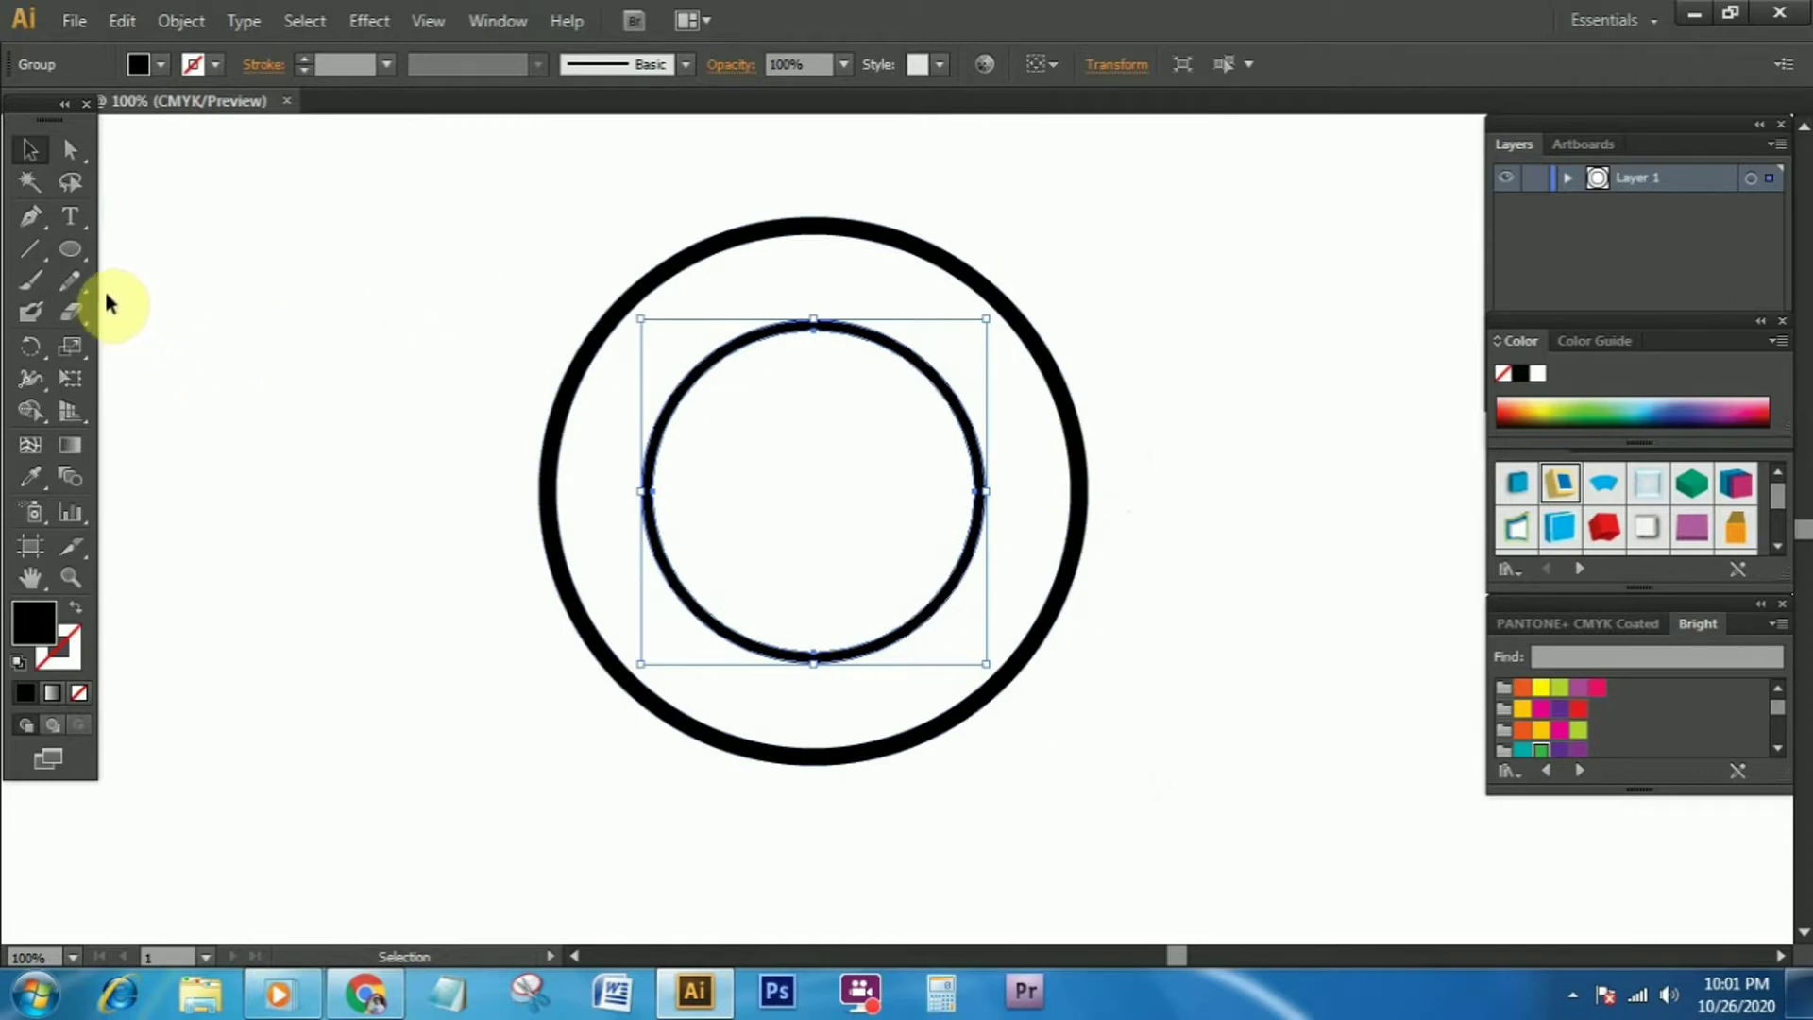
left_click(77, 216)
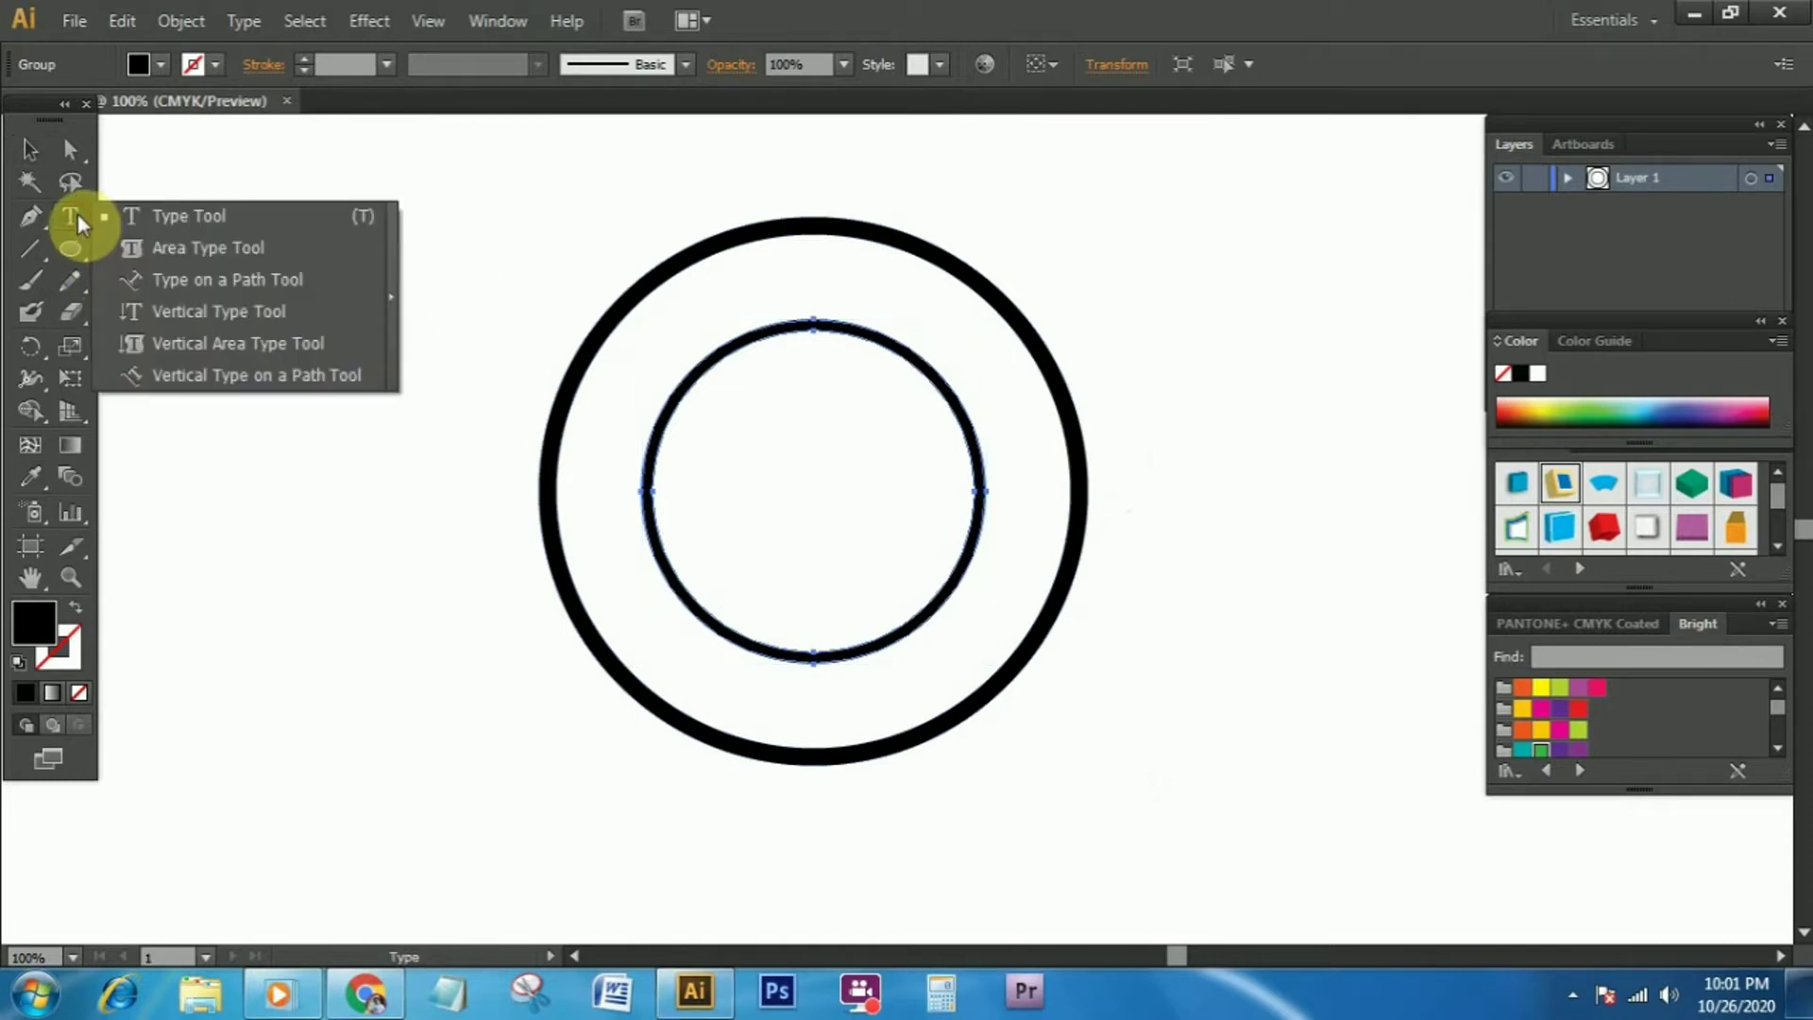
left_click(194, 280)
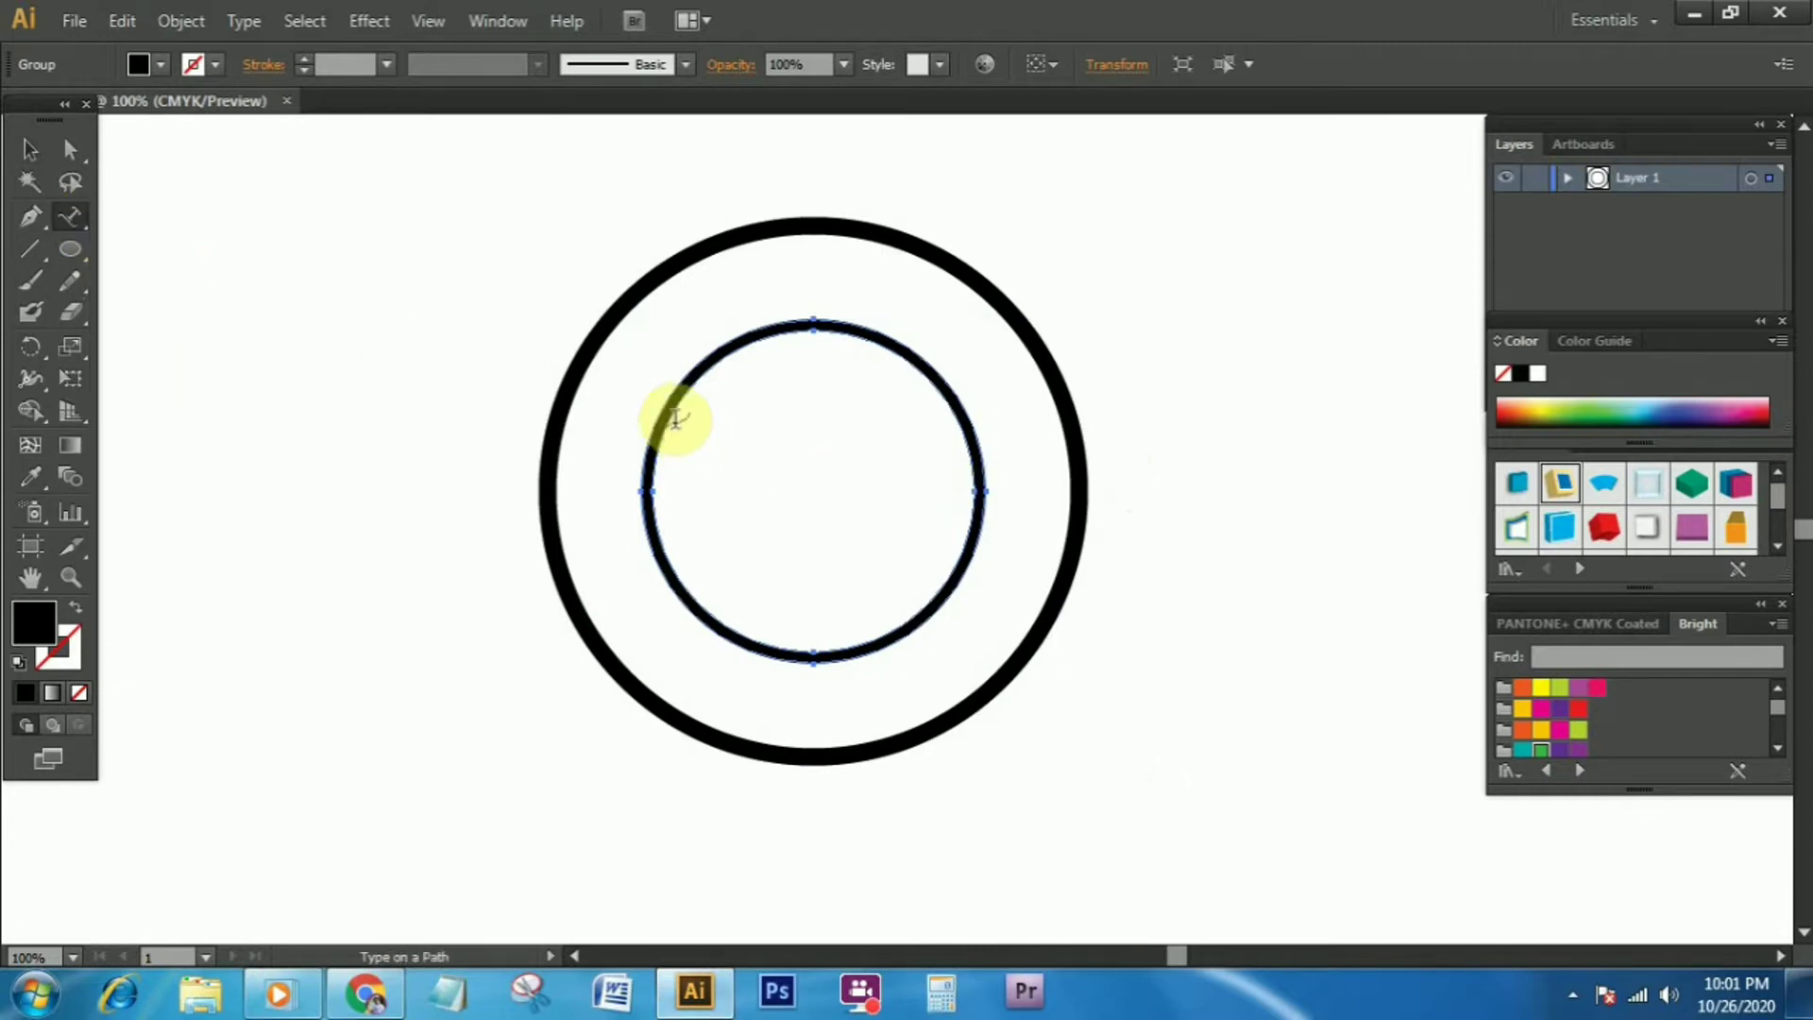
left_click(30, 150)
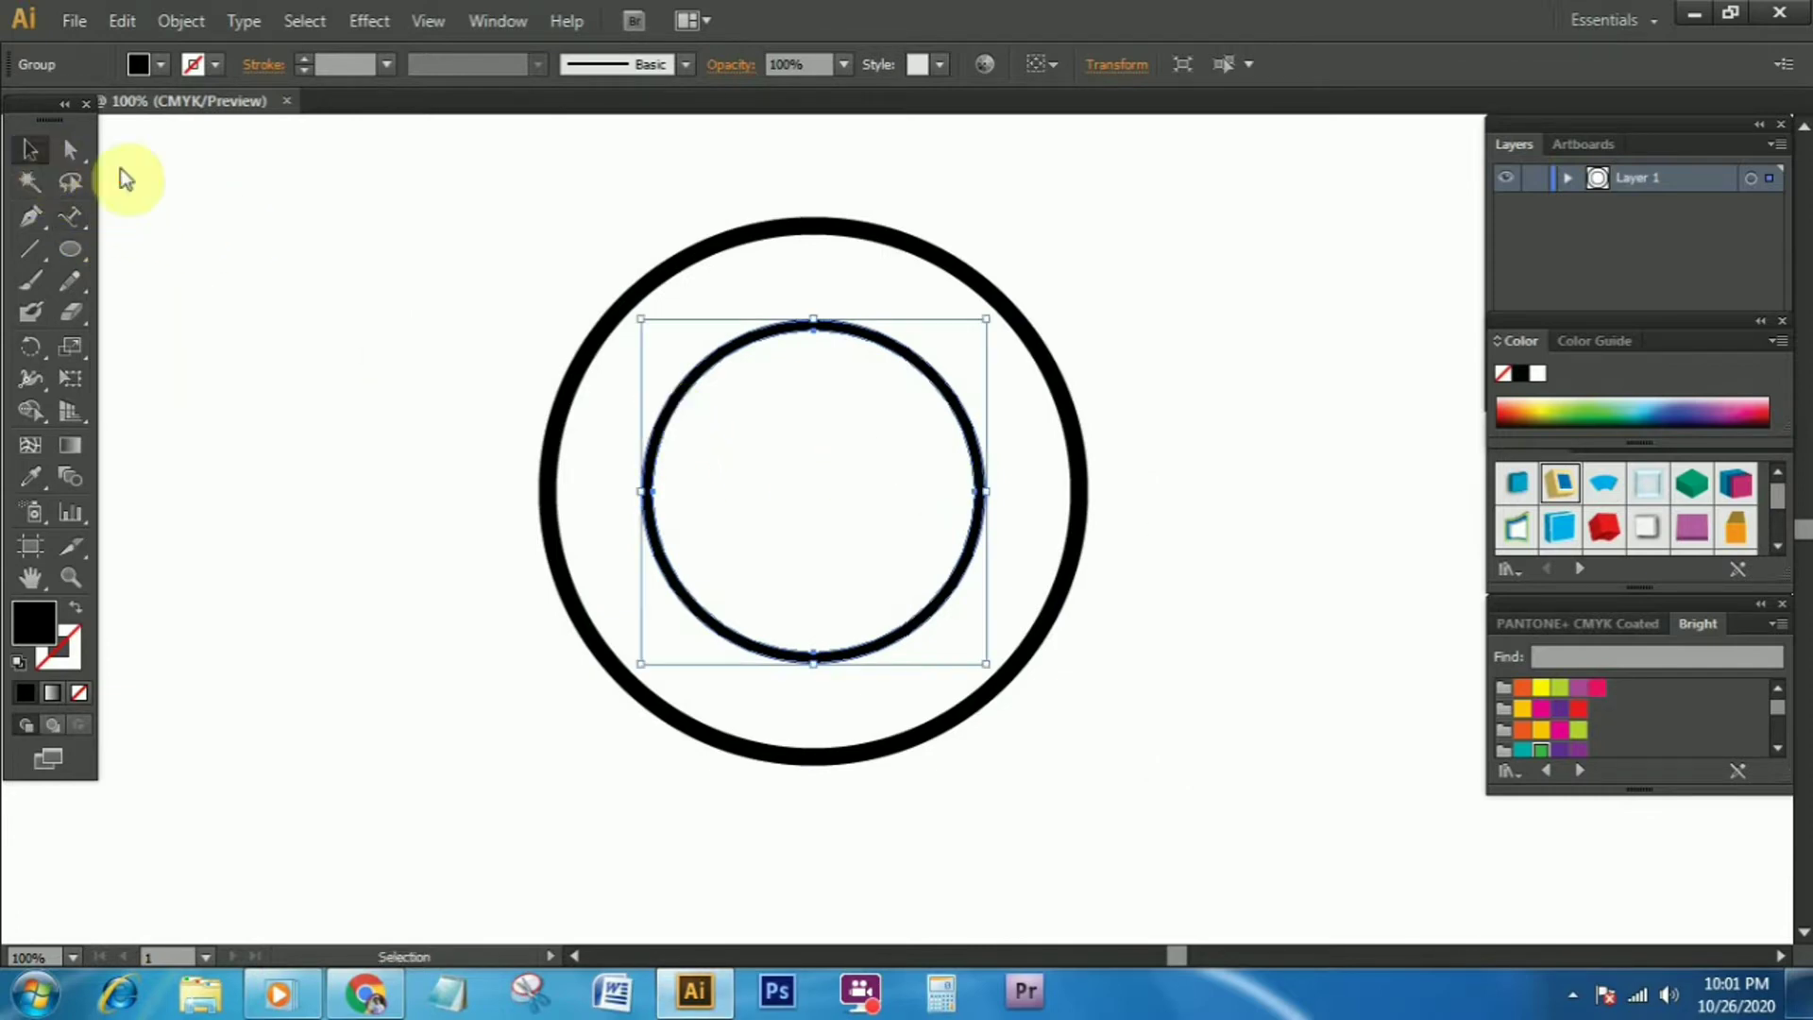
left_click(125, 178)
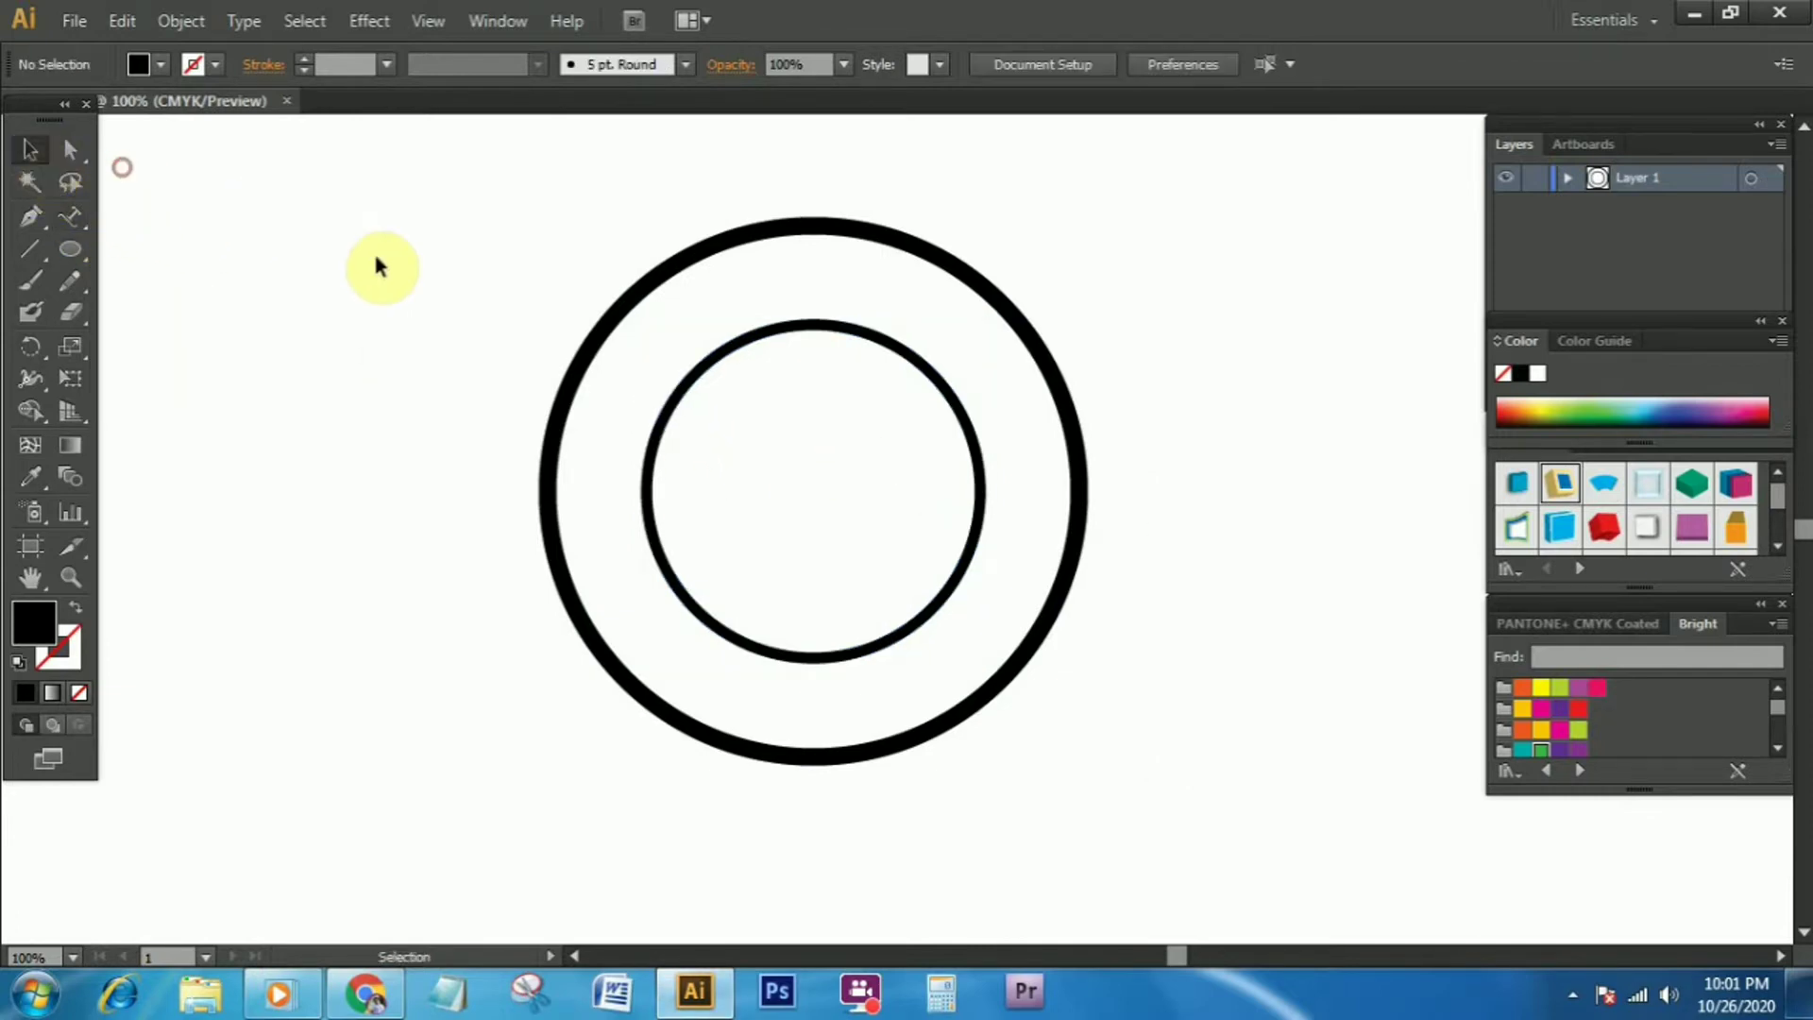
Draw a hollow black-outlined circle just outside the inner ring
left_click(75, 251)
left_click_drag(820, 492, 626, 298)
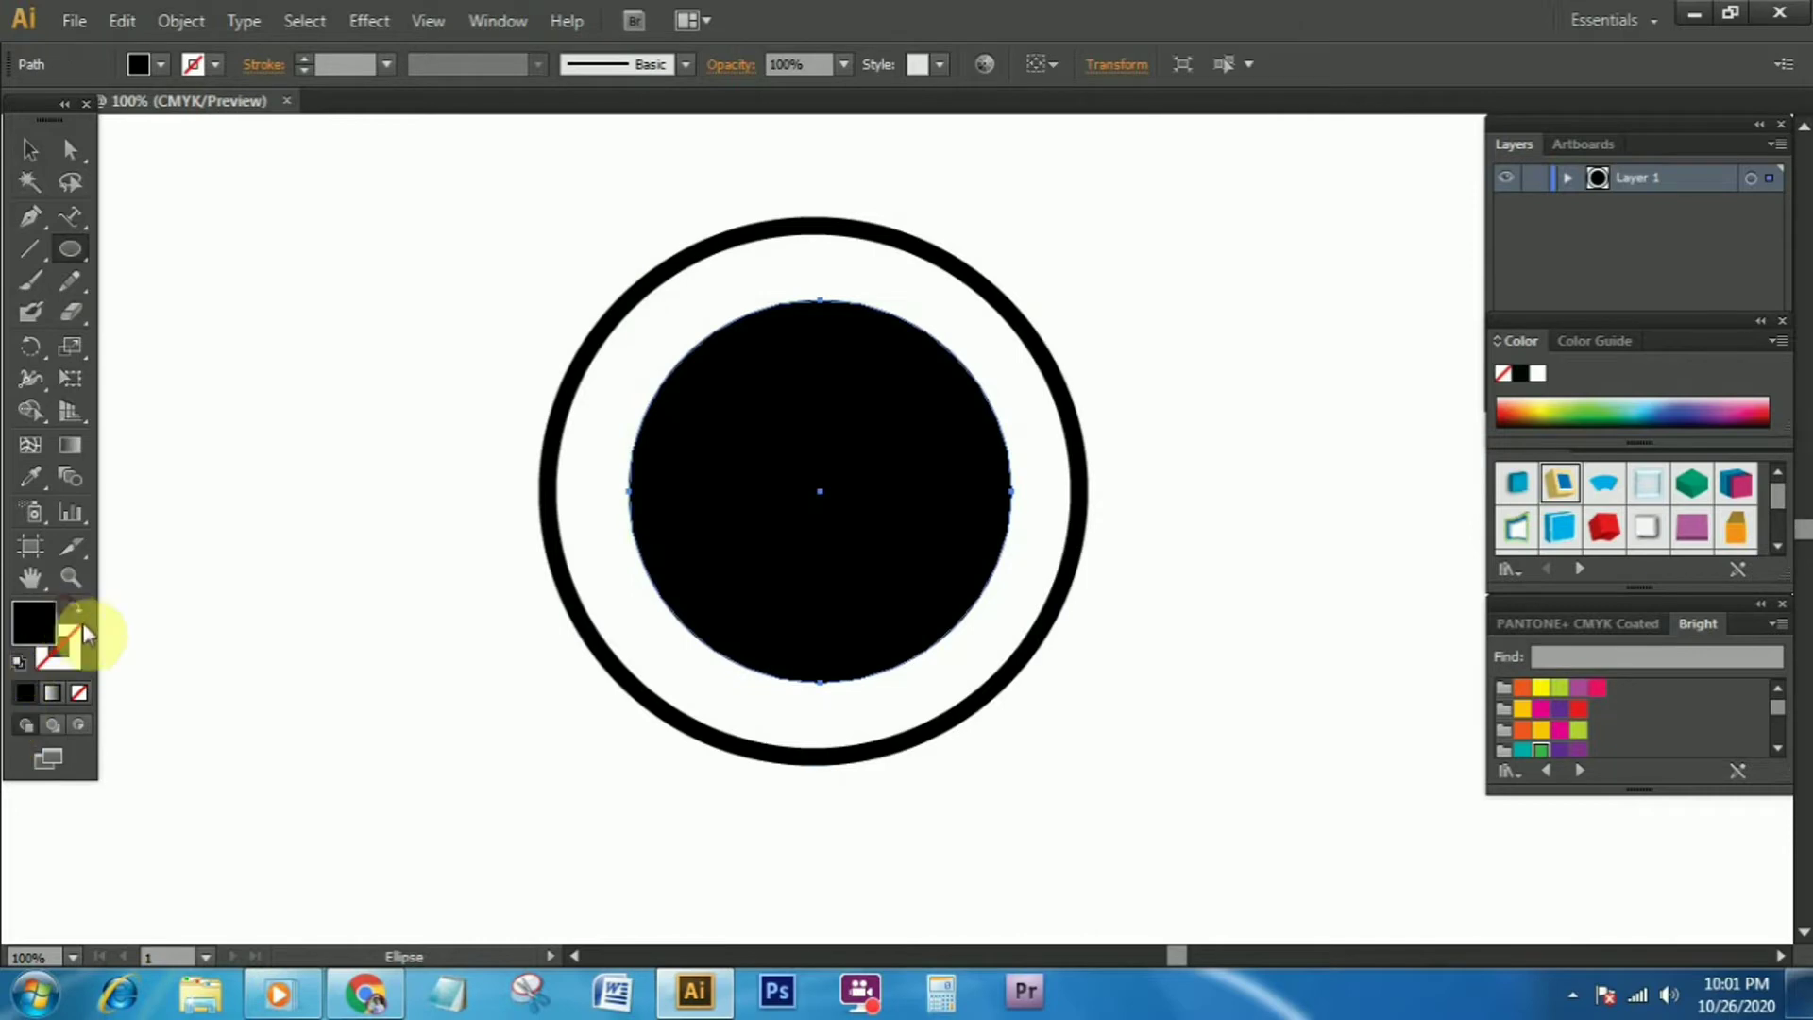
left_click(76, 609)
Select all three circles and align them on their horizontal centres
left_click(29, 149)
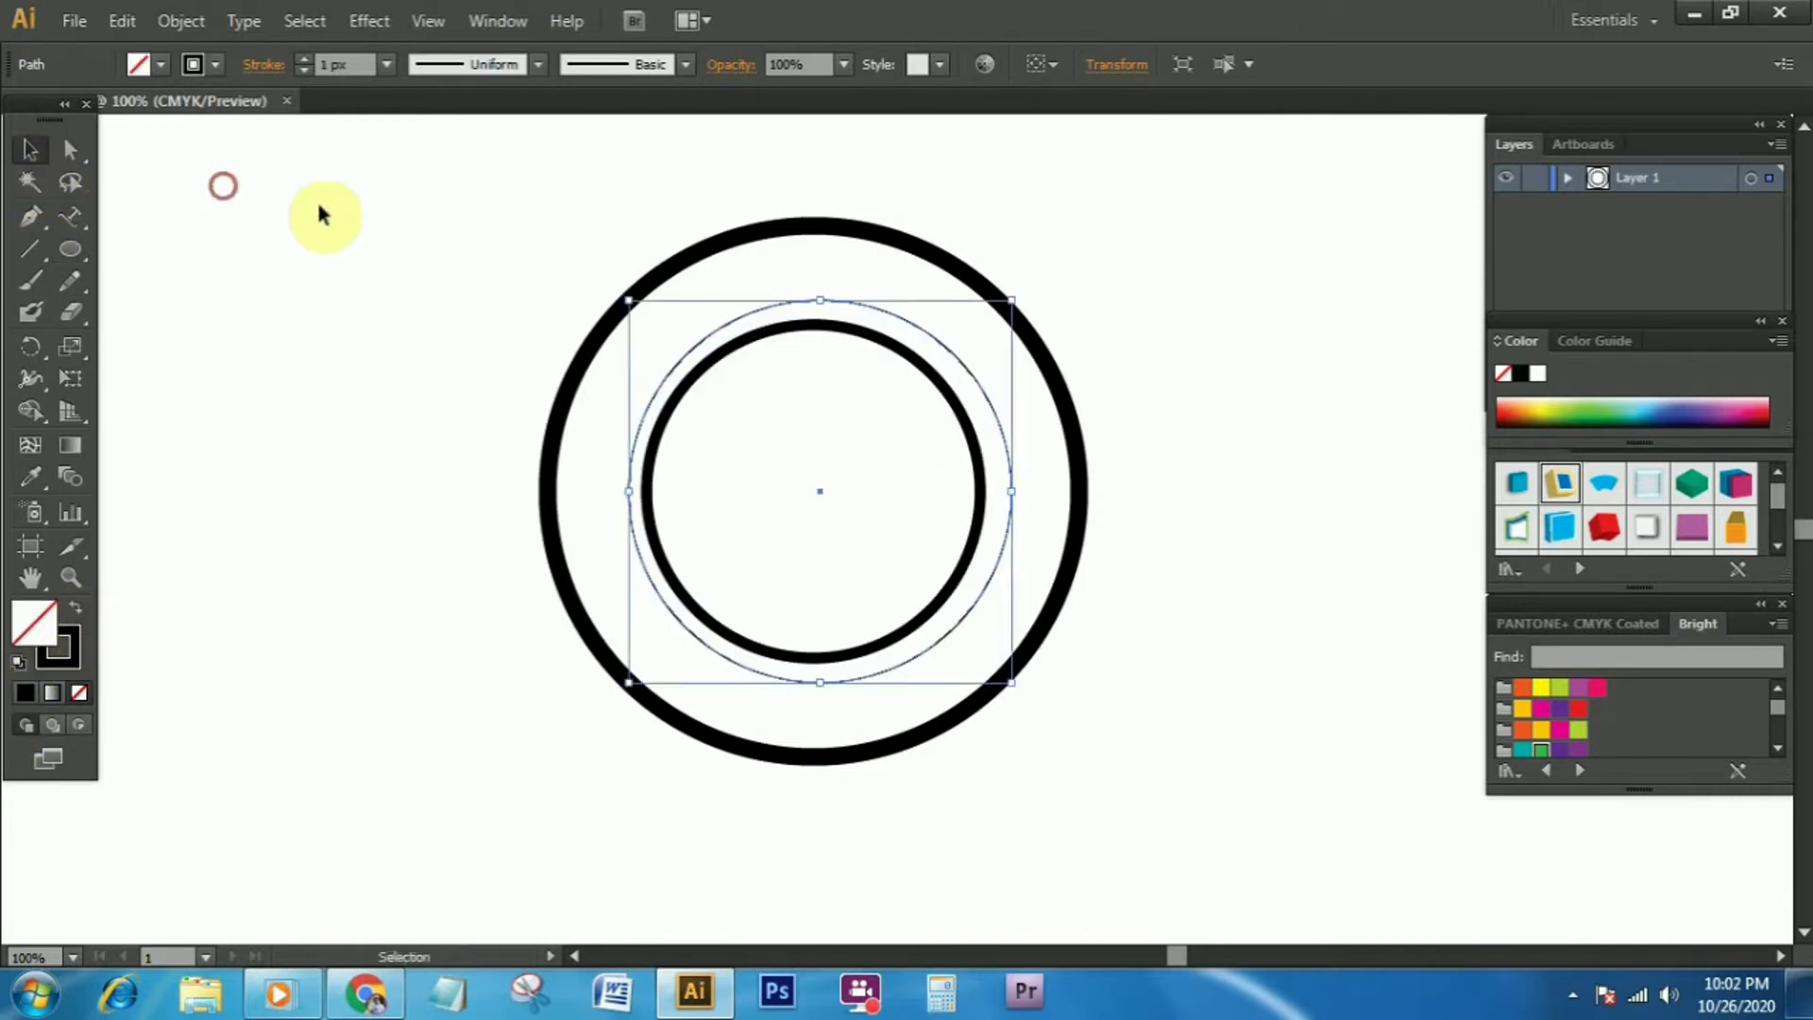
left_click_drag(397, 208, 801, 442)
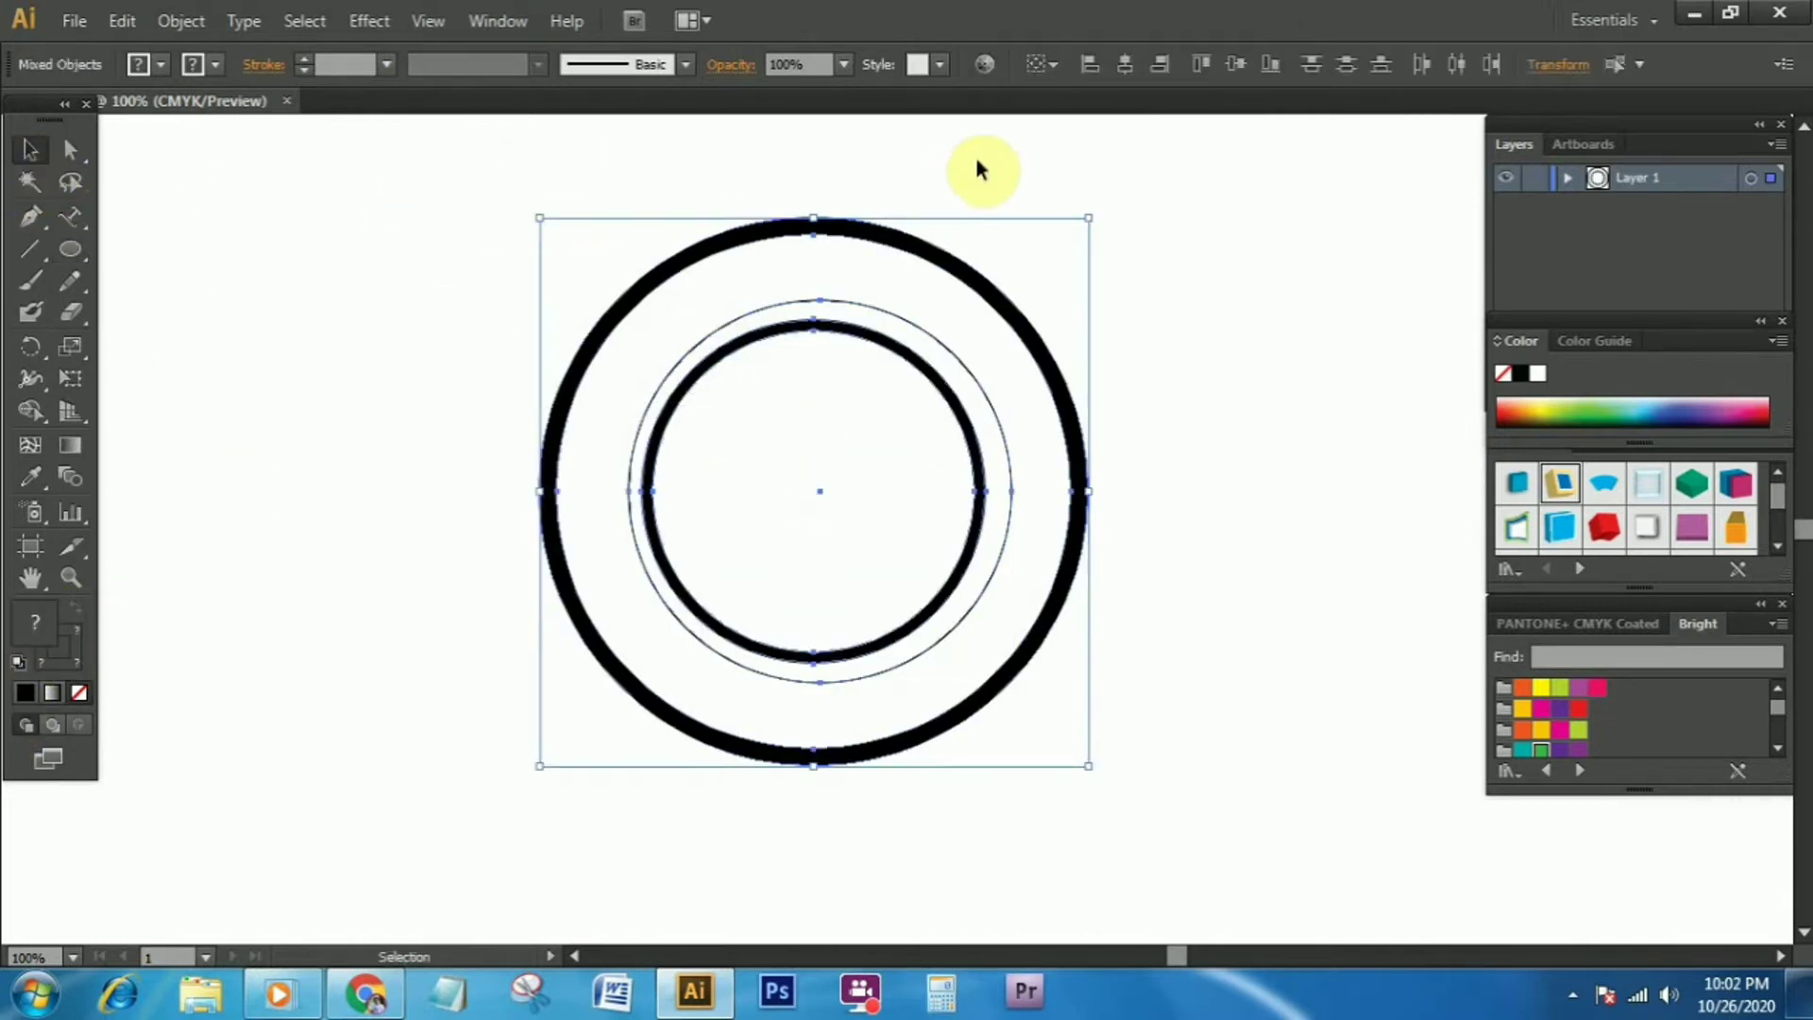
left_click(1233, 68)
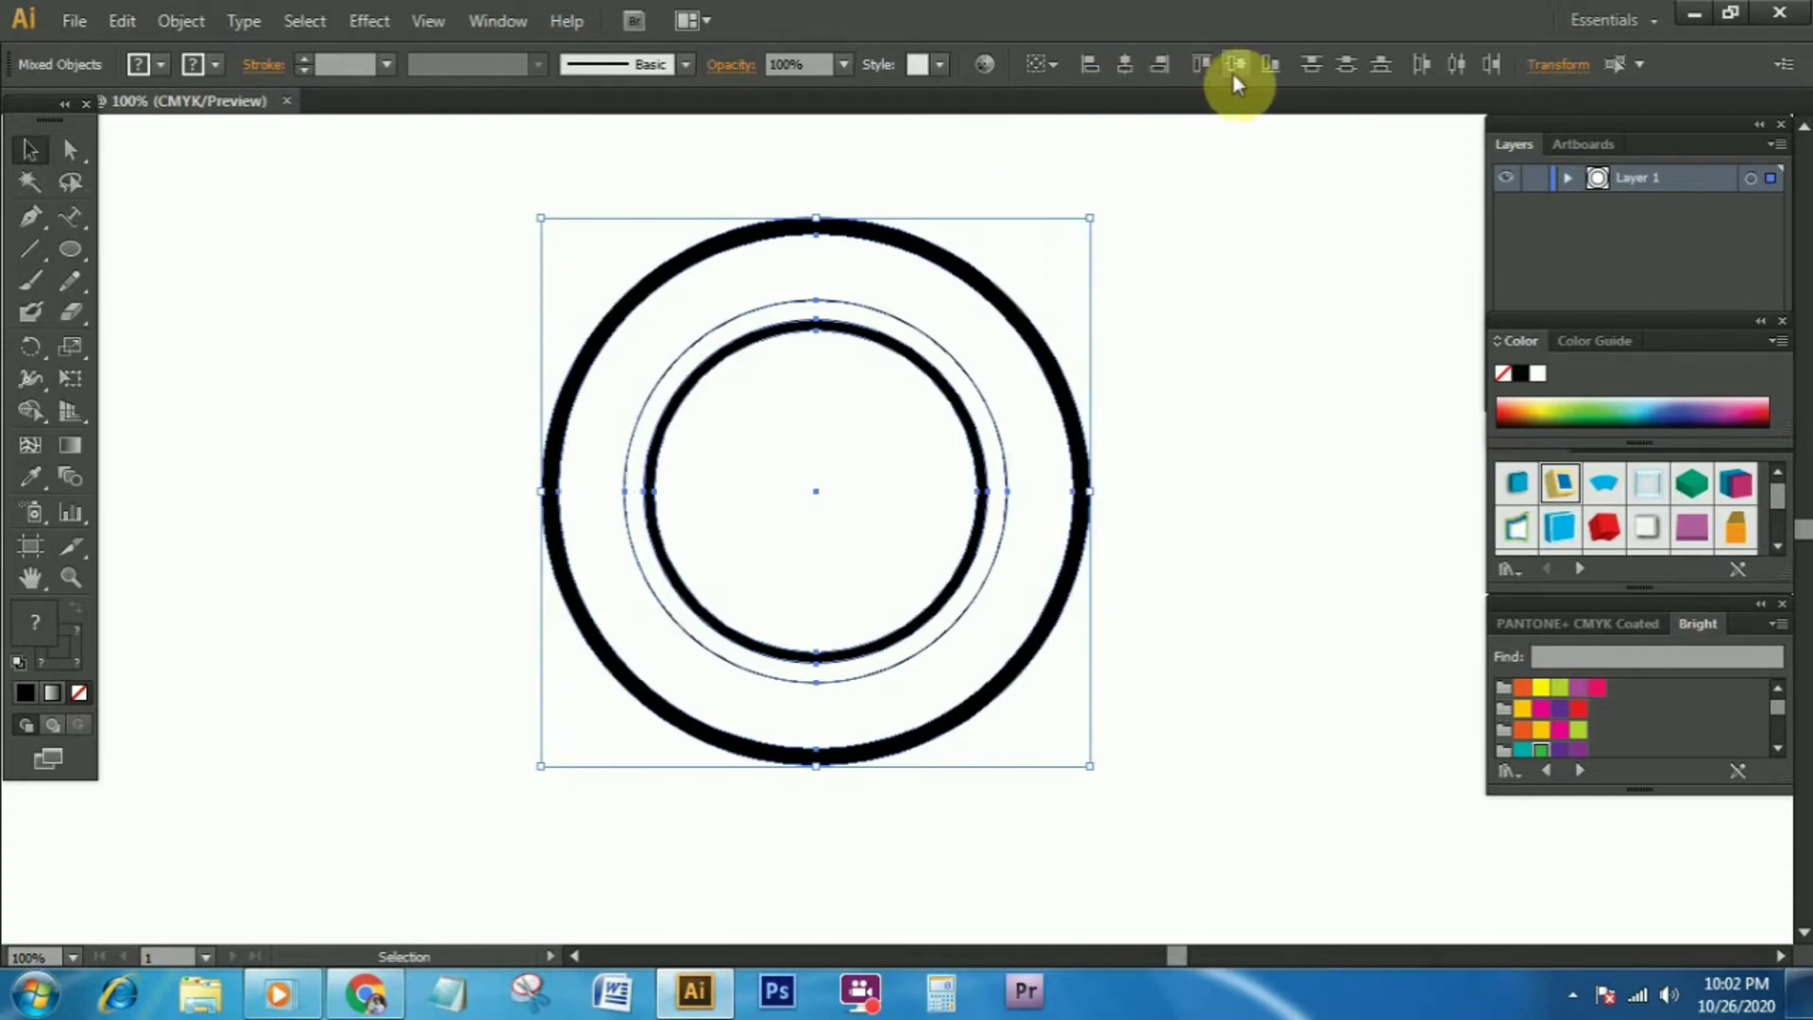
left_click(1149, 290)
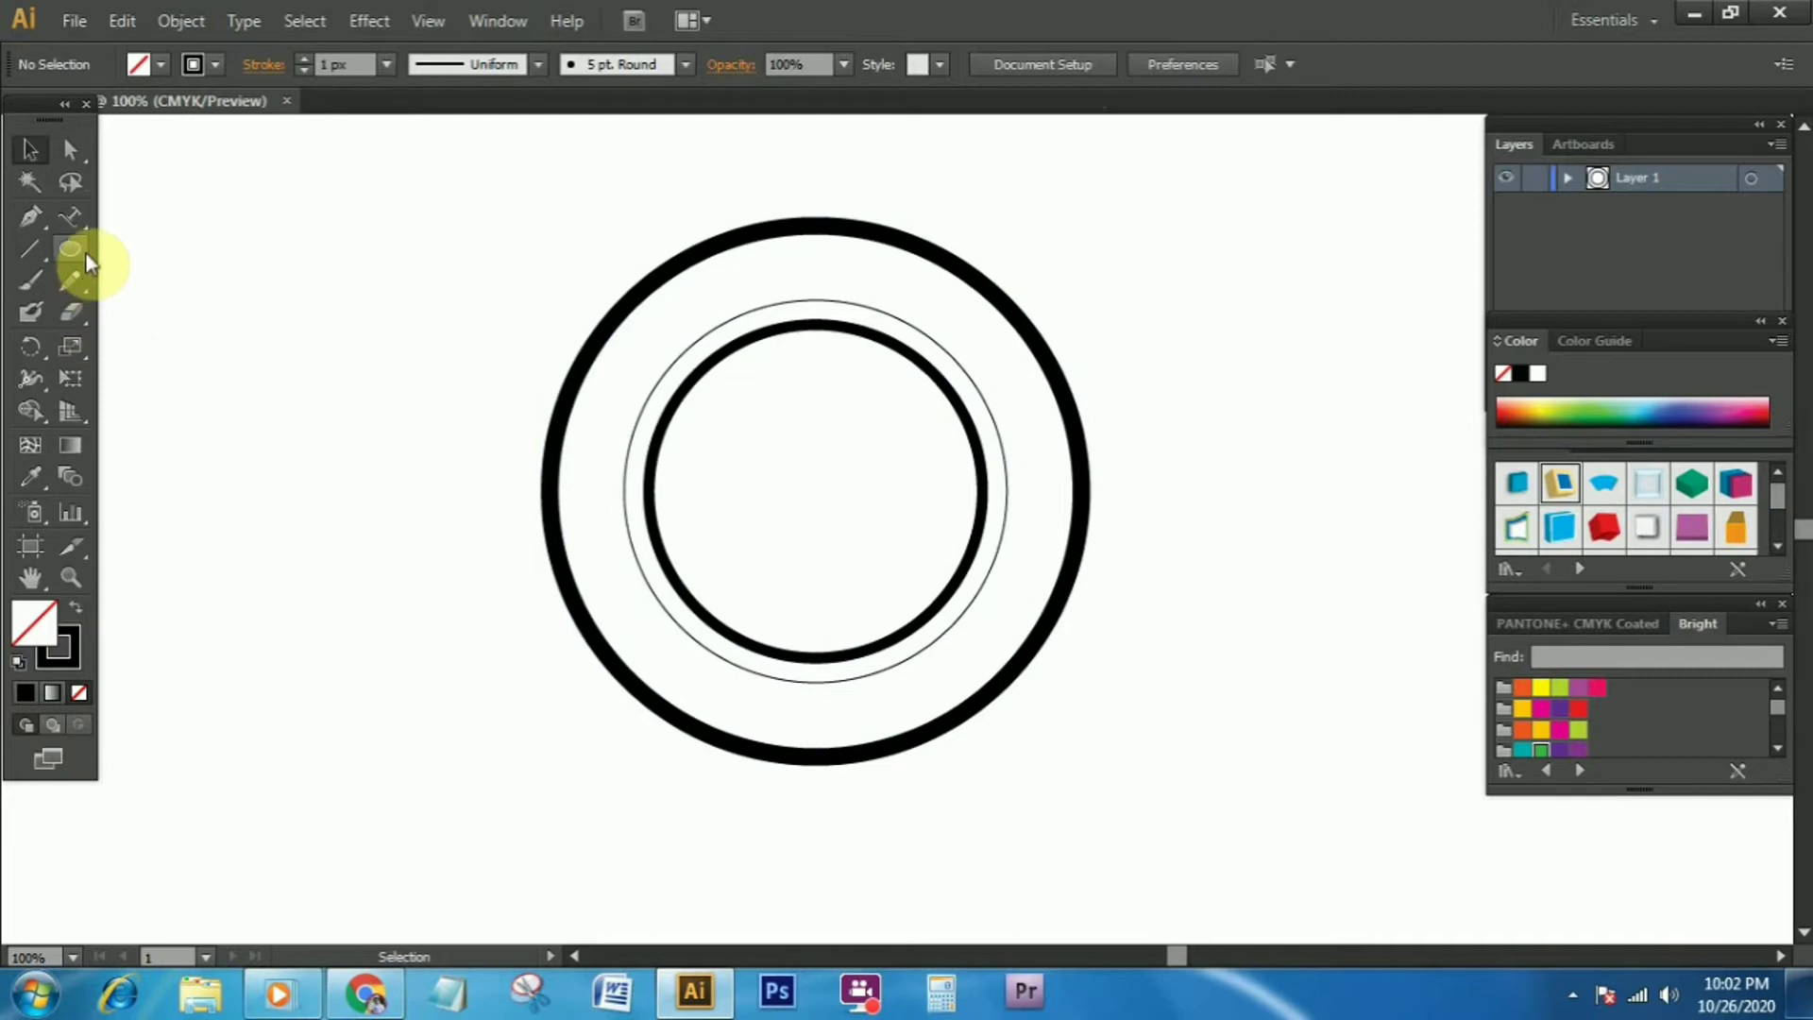
Type 'CARA MEMBUAT LOGO MELINGKARI LINGKARAN' along the thin middle circle
left_click(75, 219)
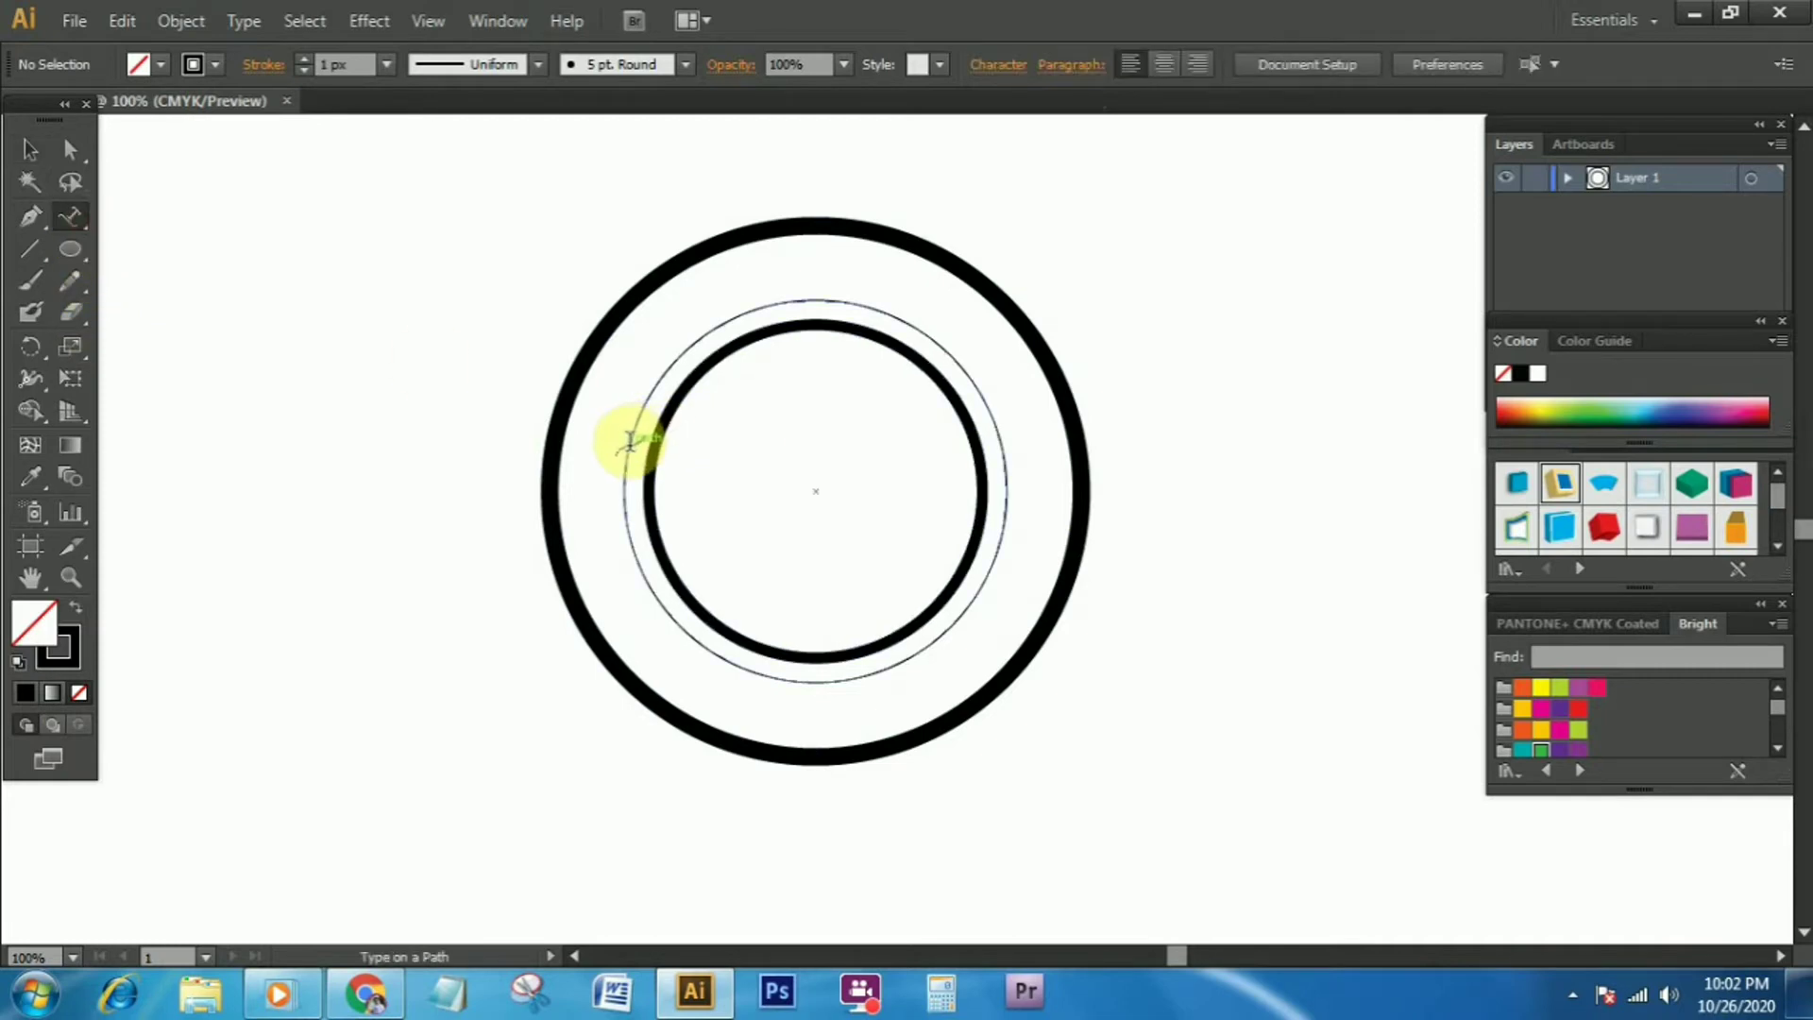
left_click(627, 437)
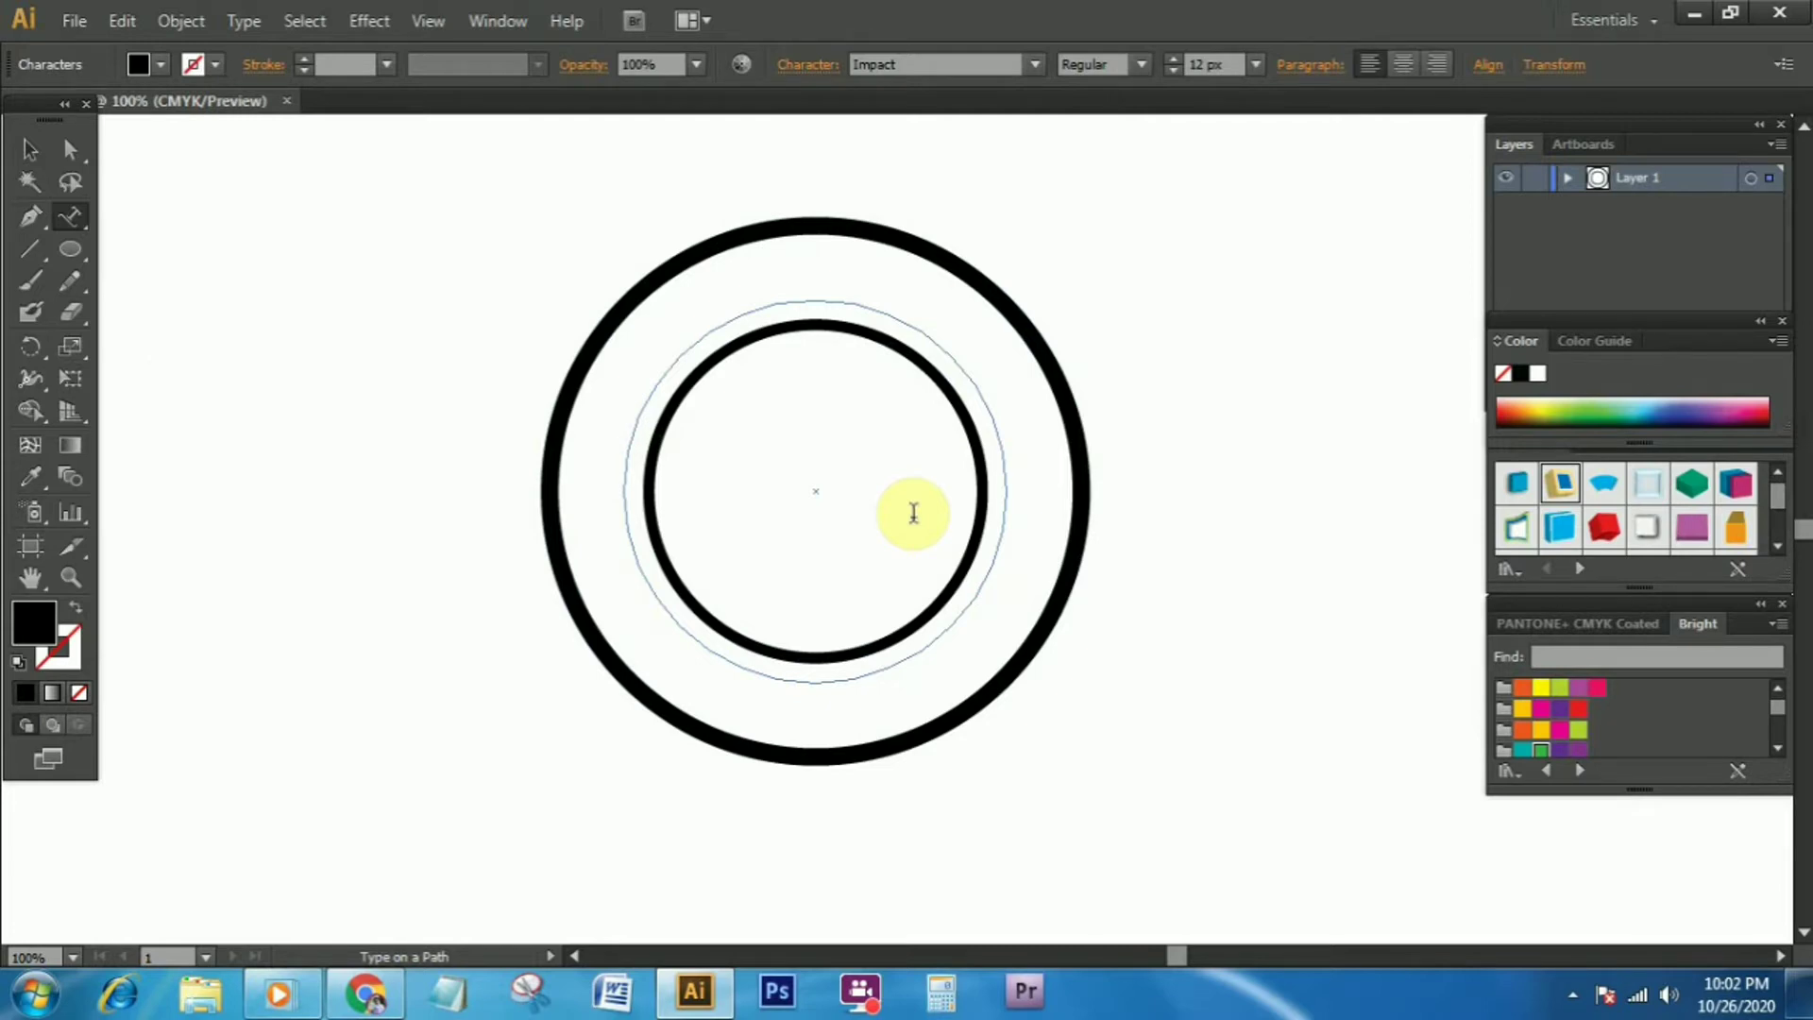
type("CARA")
type(" MEMBUAT")
type(" LOGO")
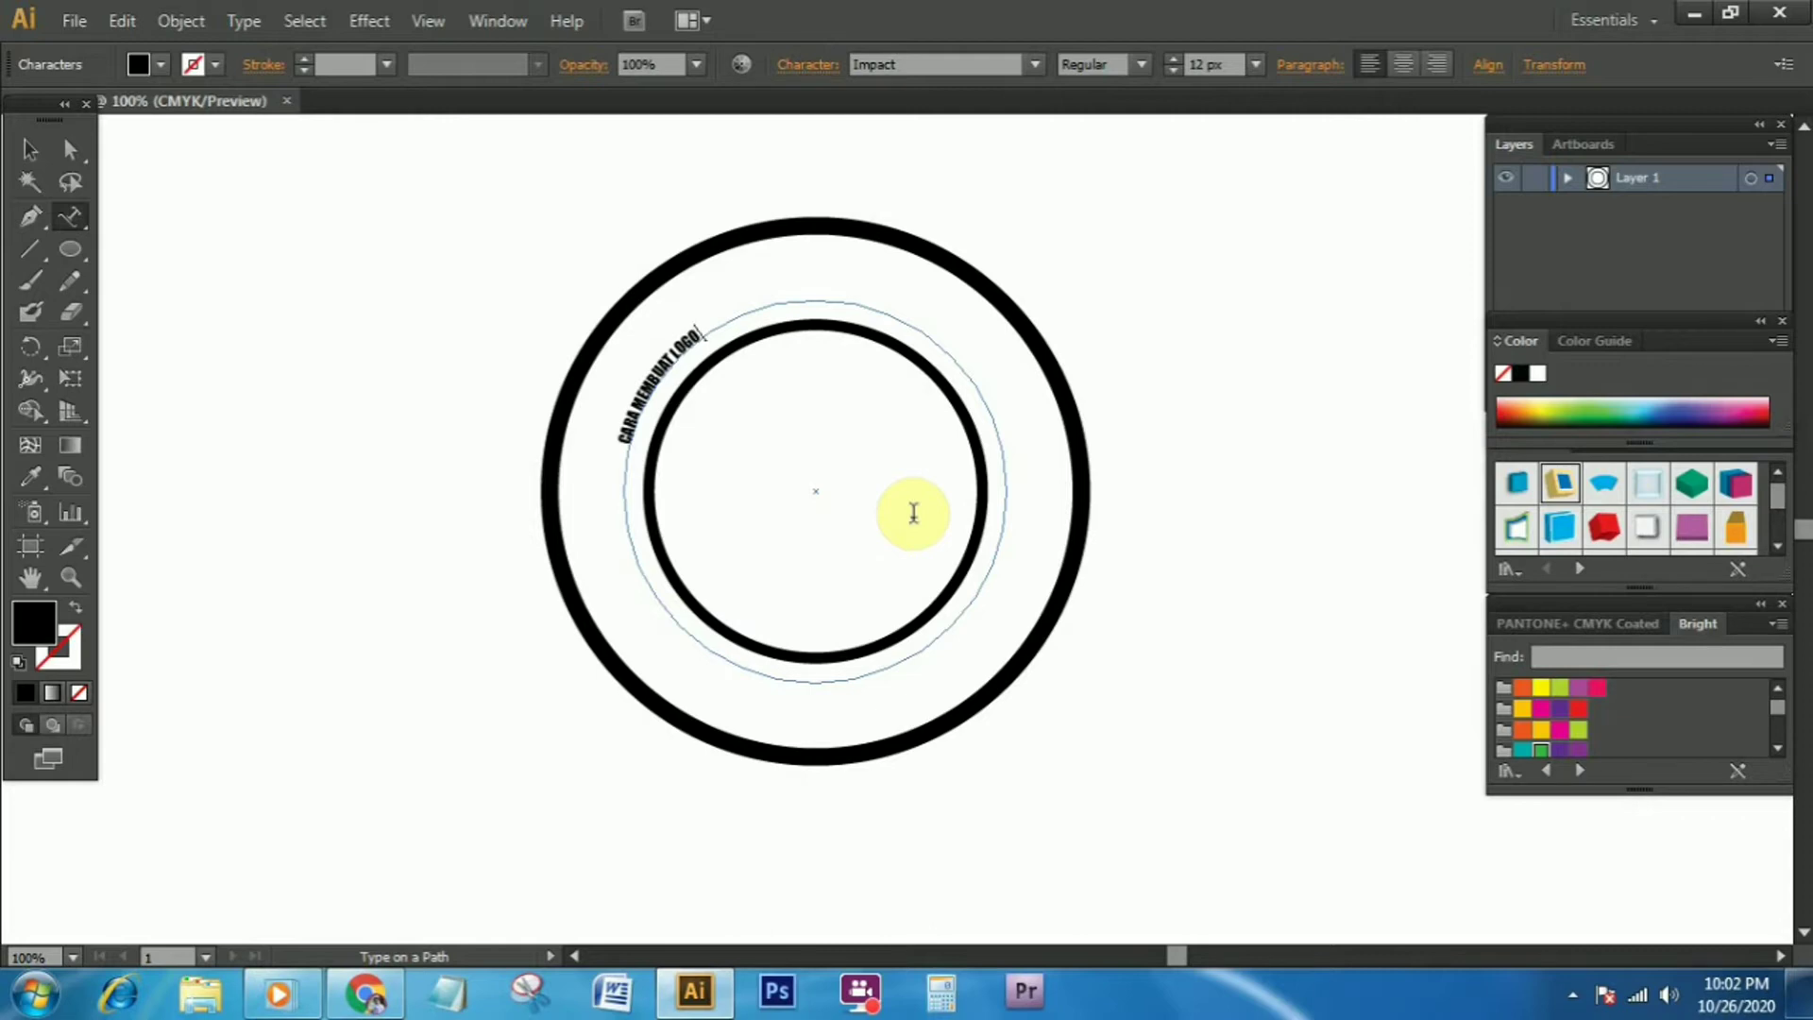
type(" MELIN")
type("GKARI LI")
type("NGKARAN")
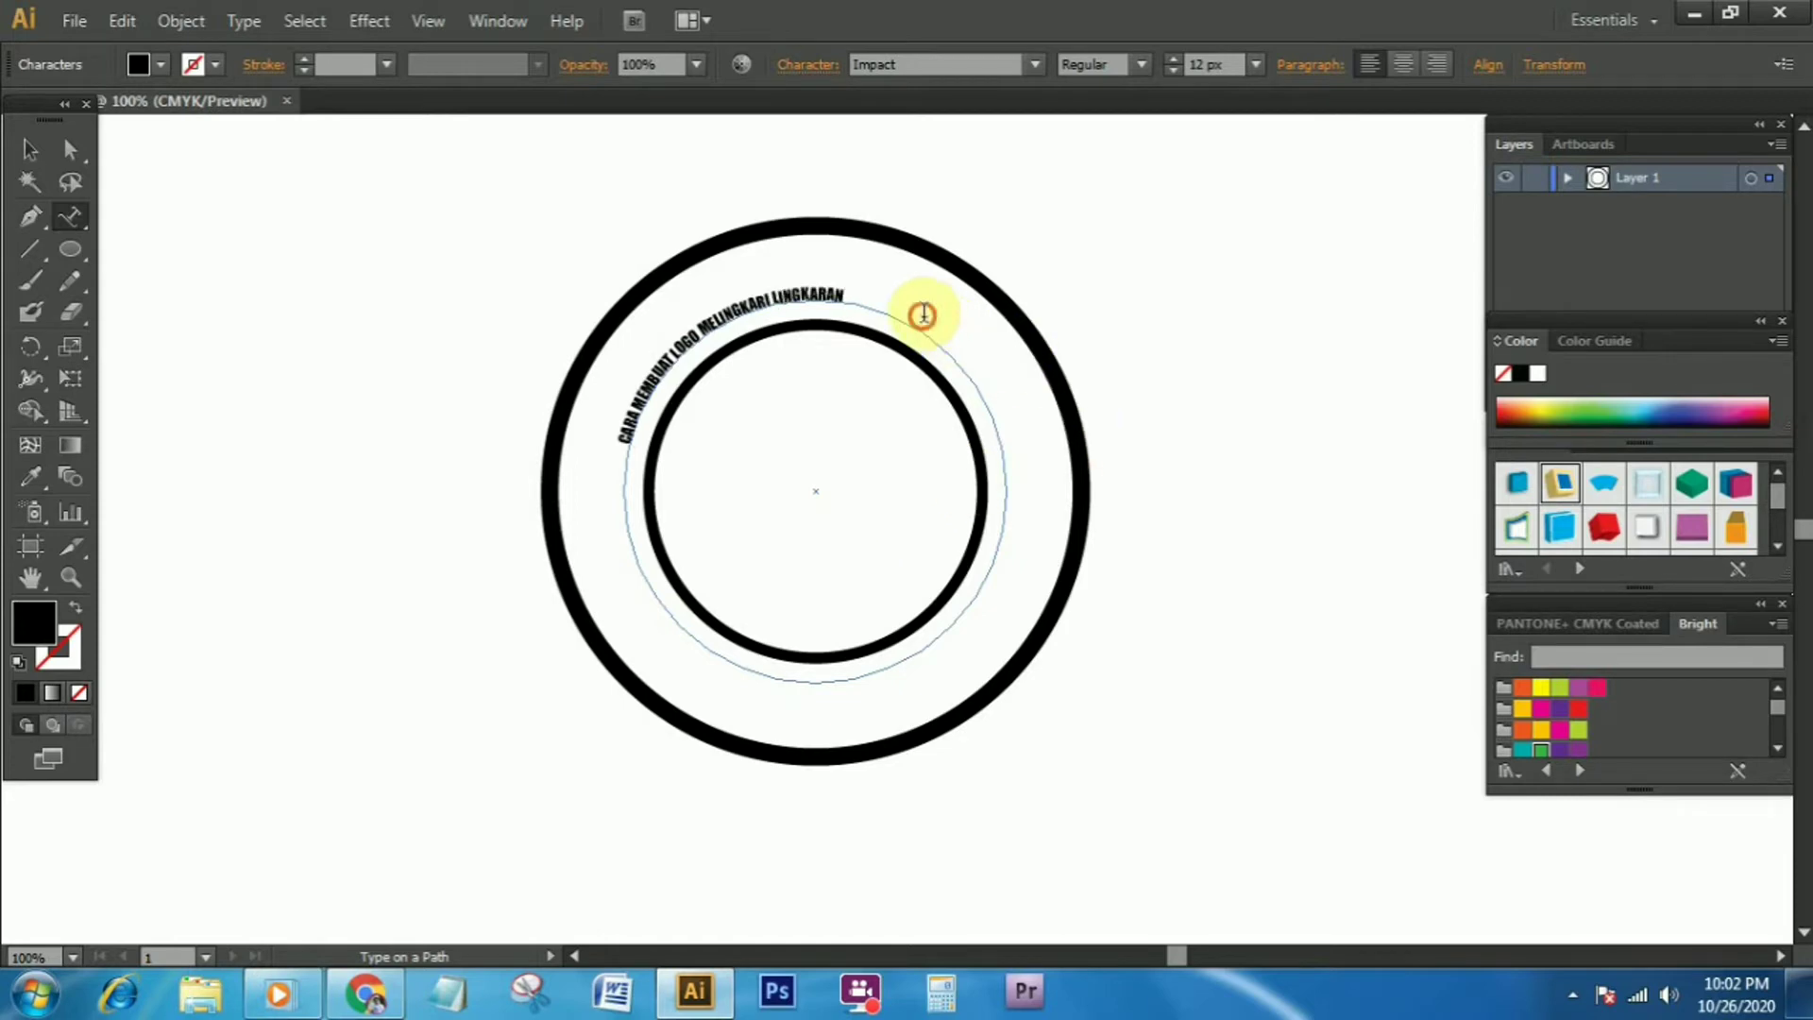
left_click_drag(920, 311, 555, 448)
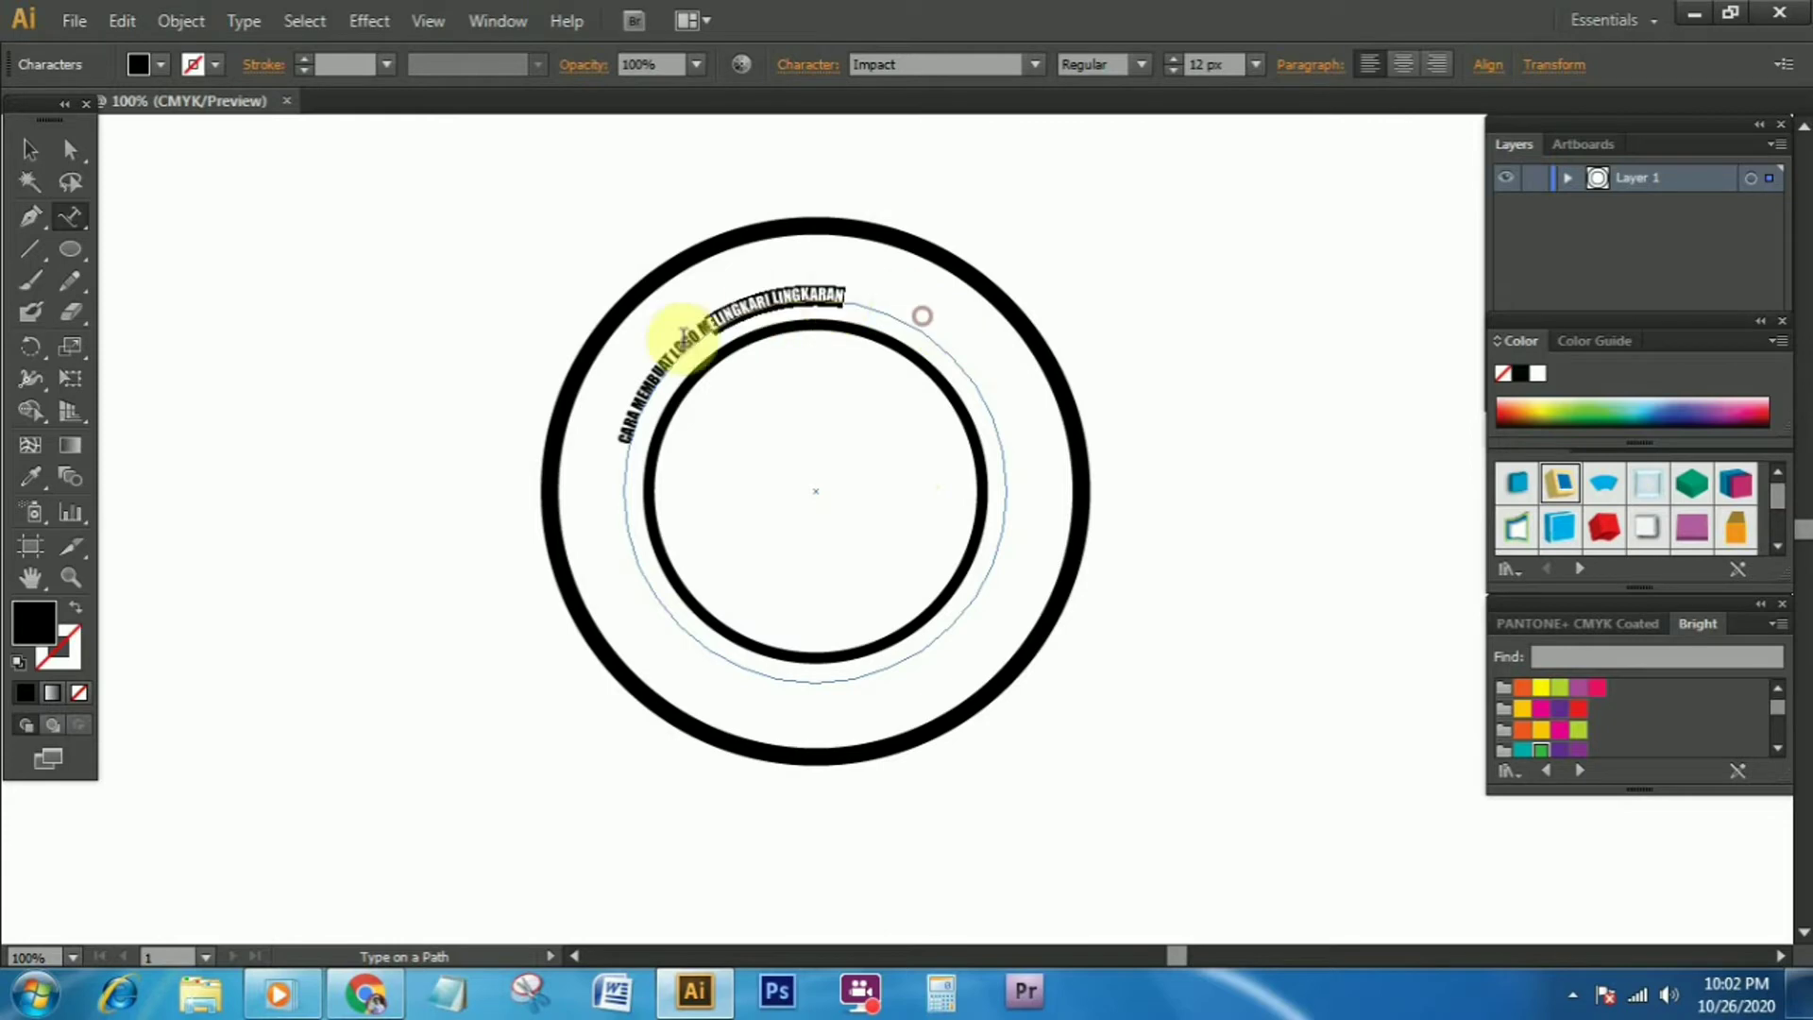
Select all the curved text and raise its font size to 52 px
triple_click(620, 444)
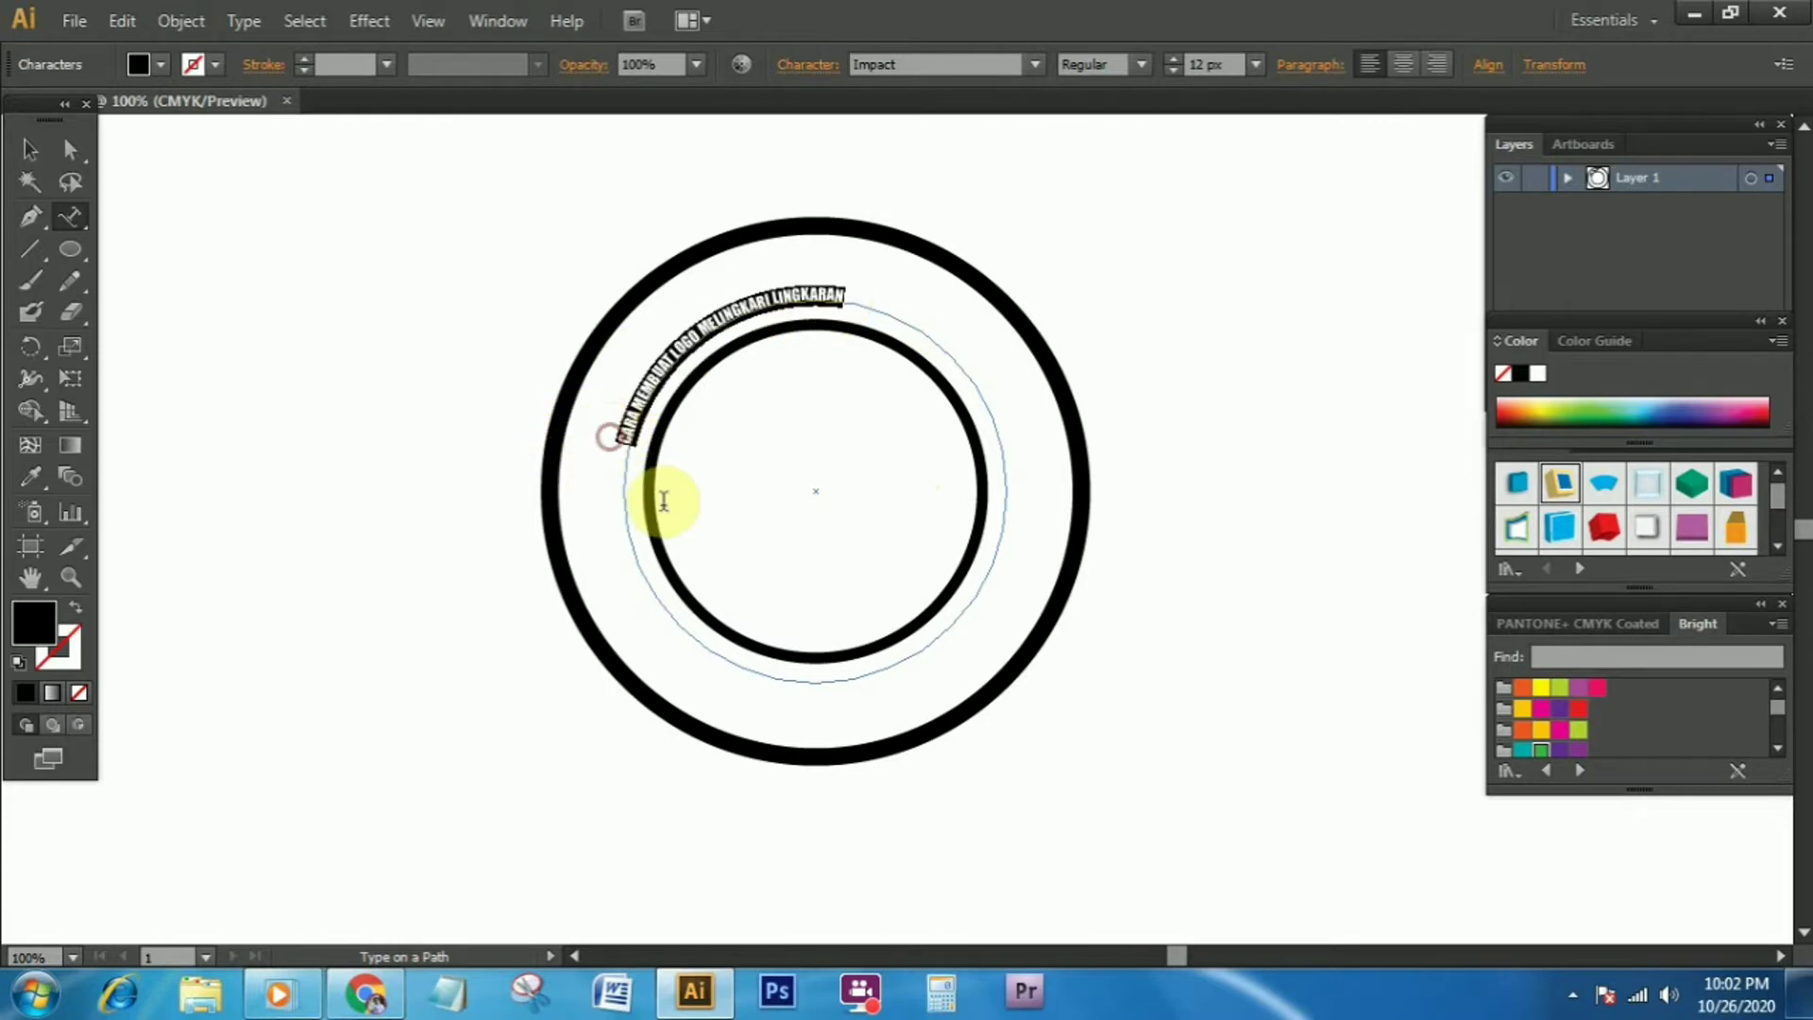
left_click(1174, 61)
left_click(1174, 61)
left_click(1174, 61)
left_click(1173, 60)
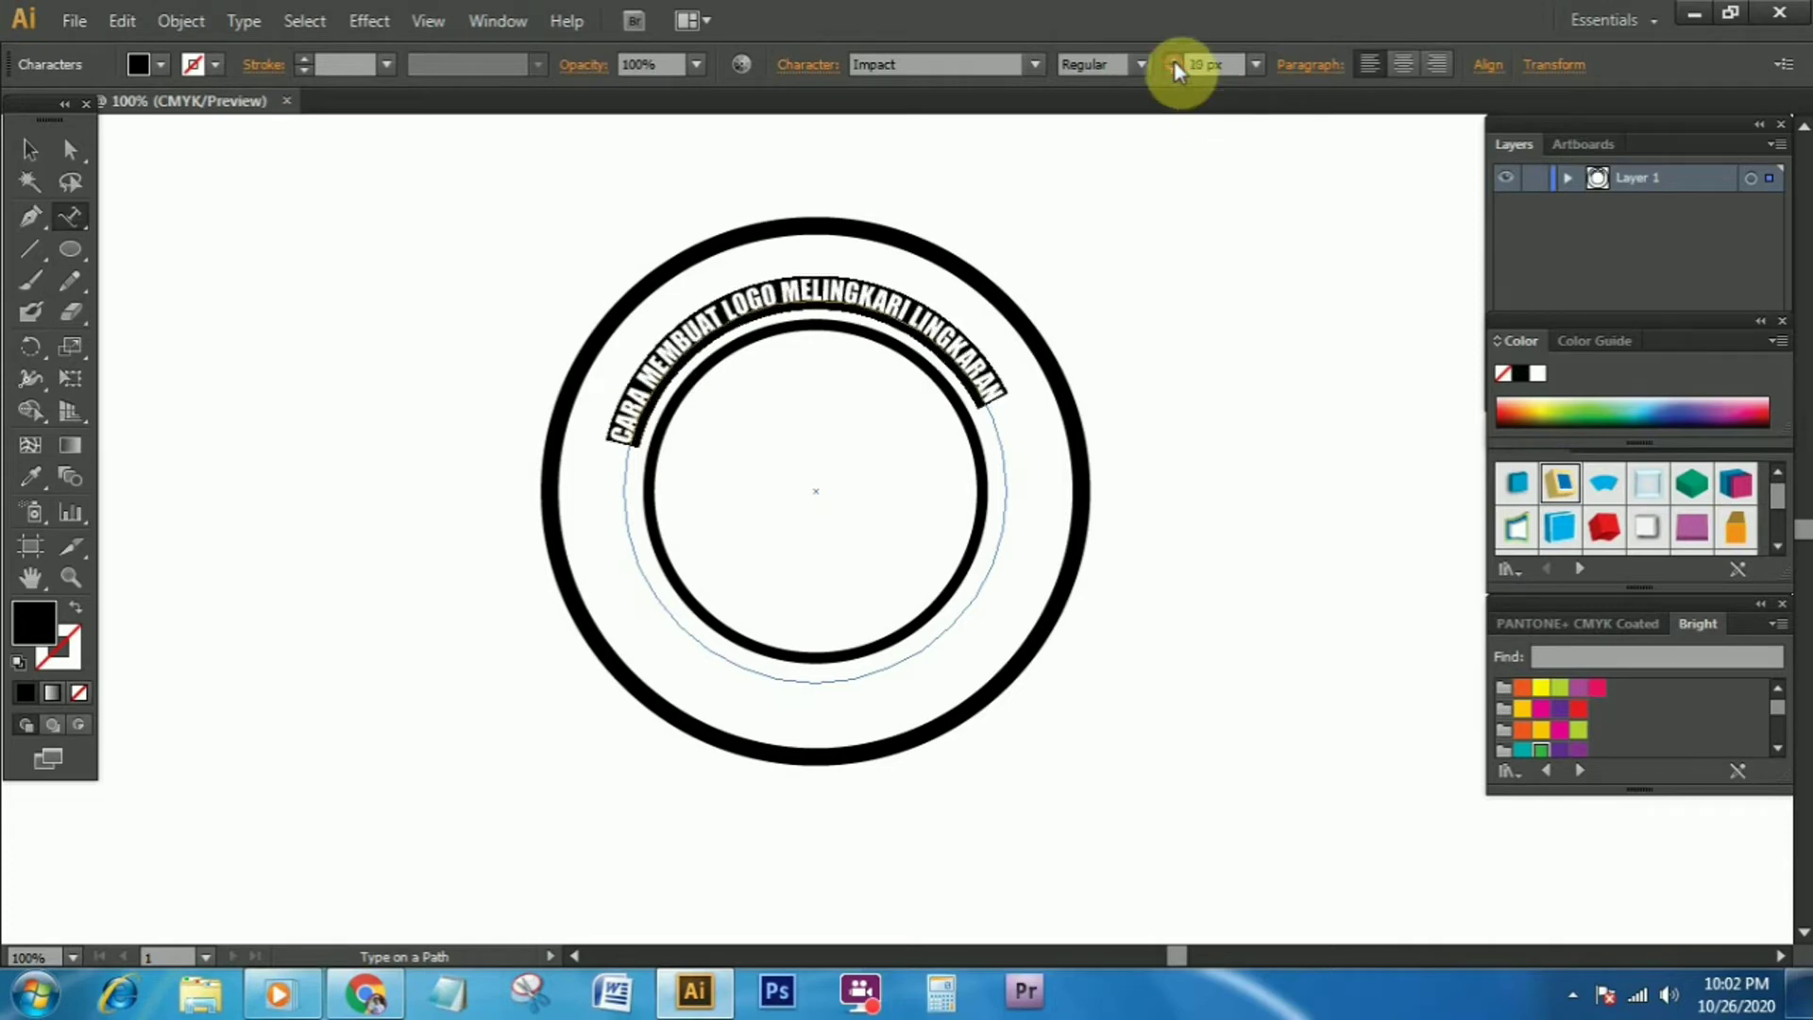
left_click(1173, 60)
left_click(1174, 60)
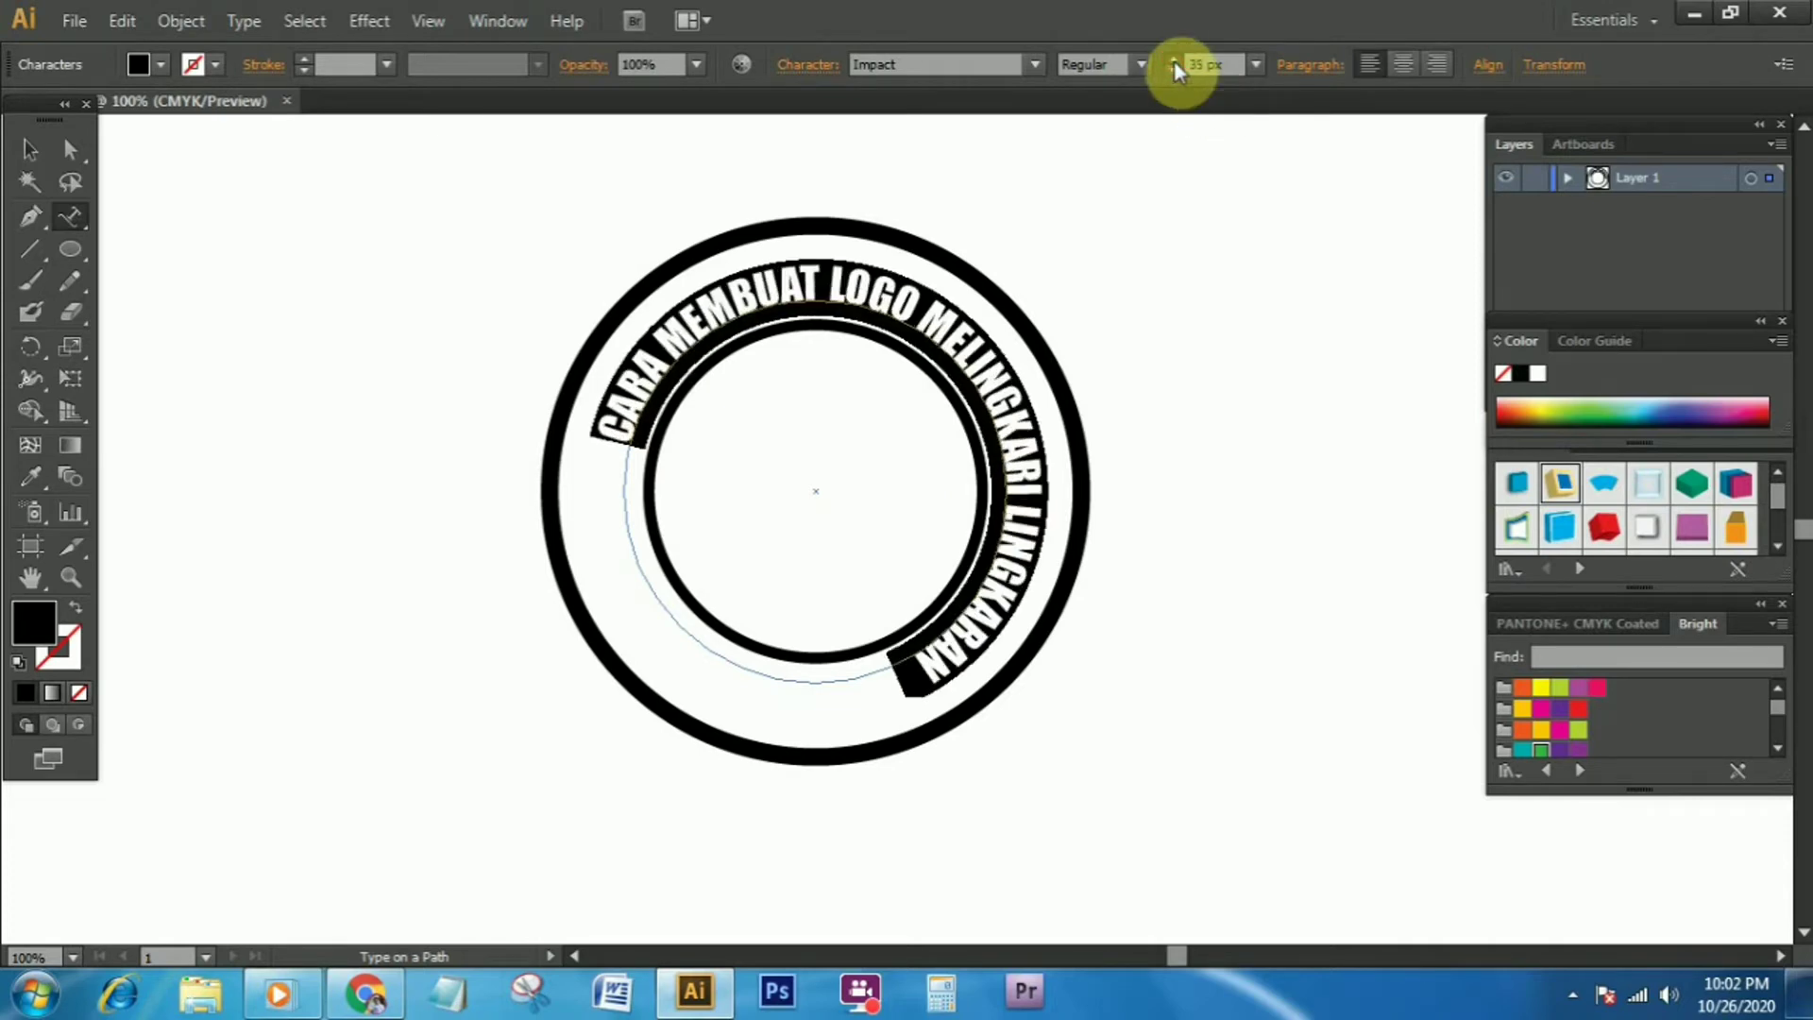
left_click(1174, 61)
left_click(1174, 61)
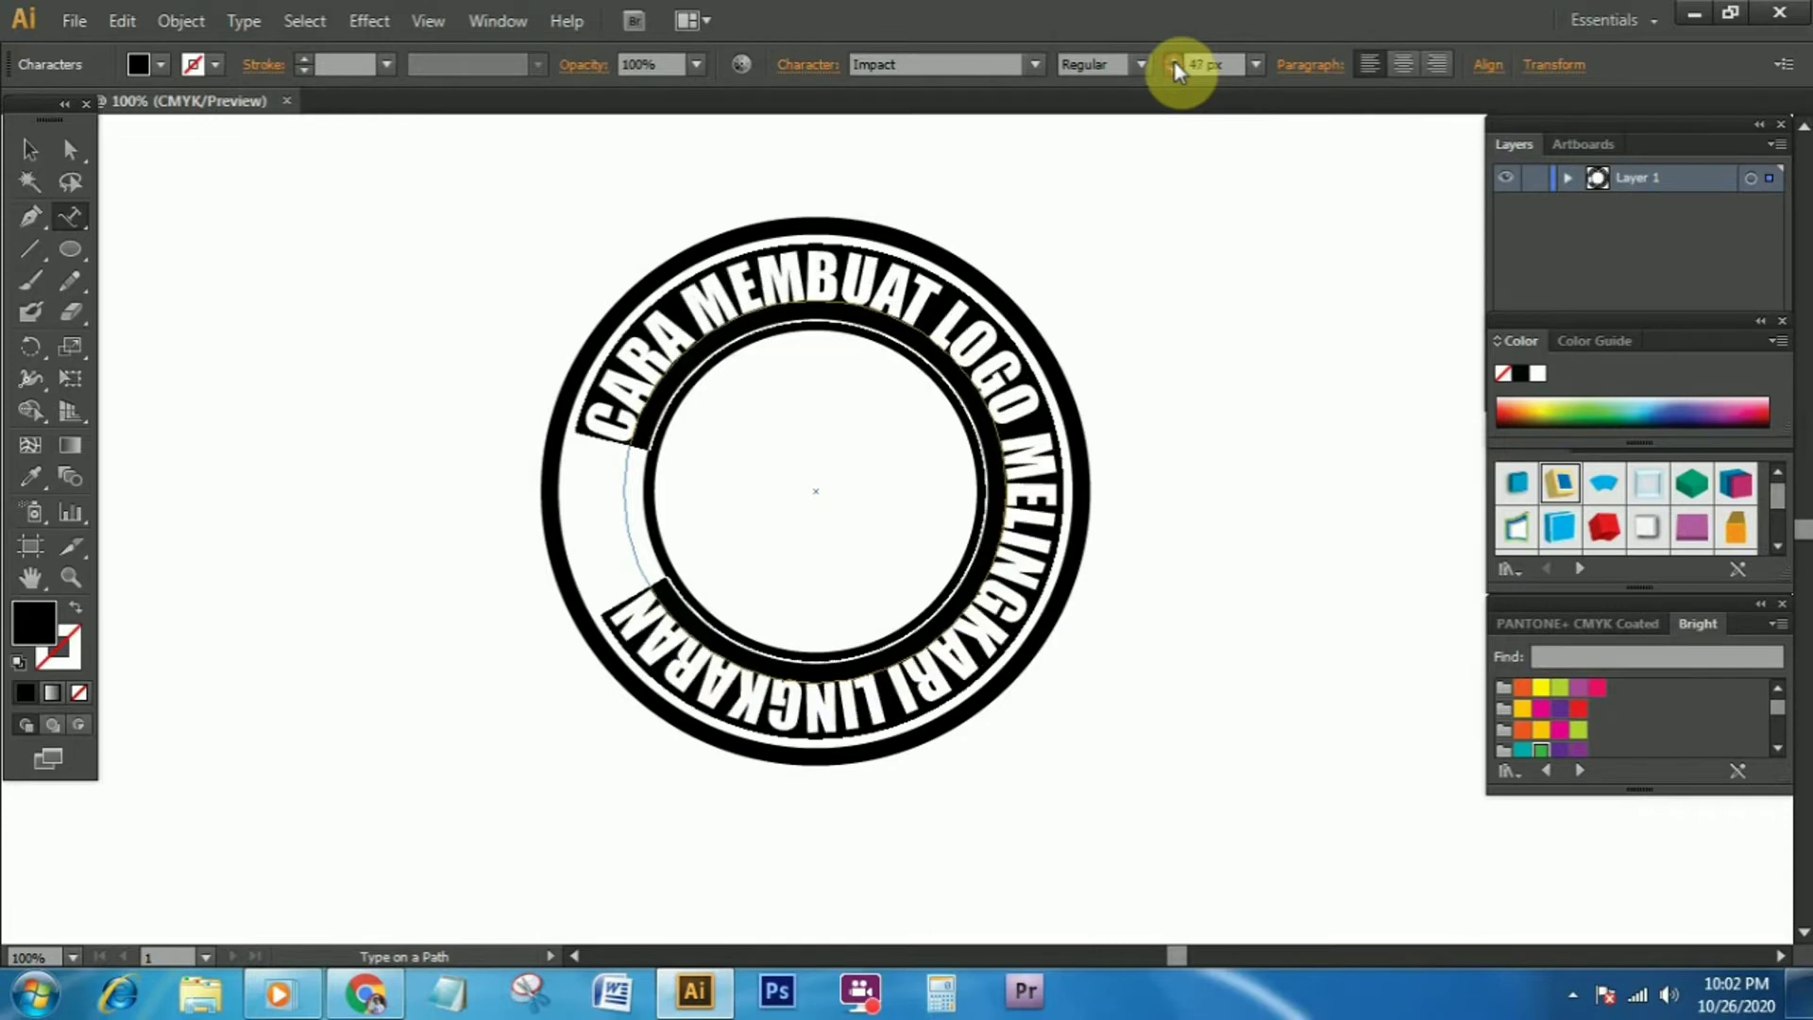
left_click(1174, 60)
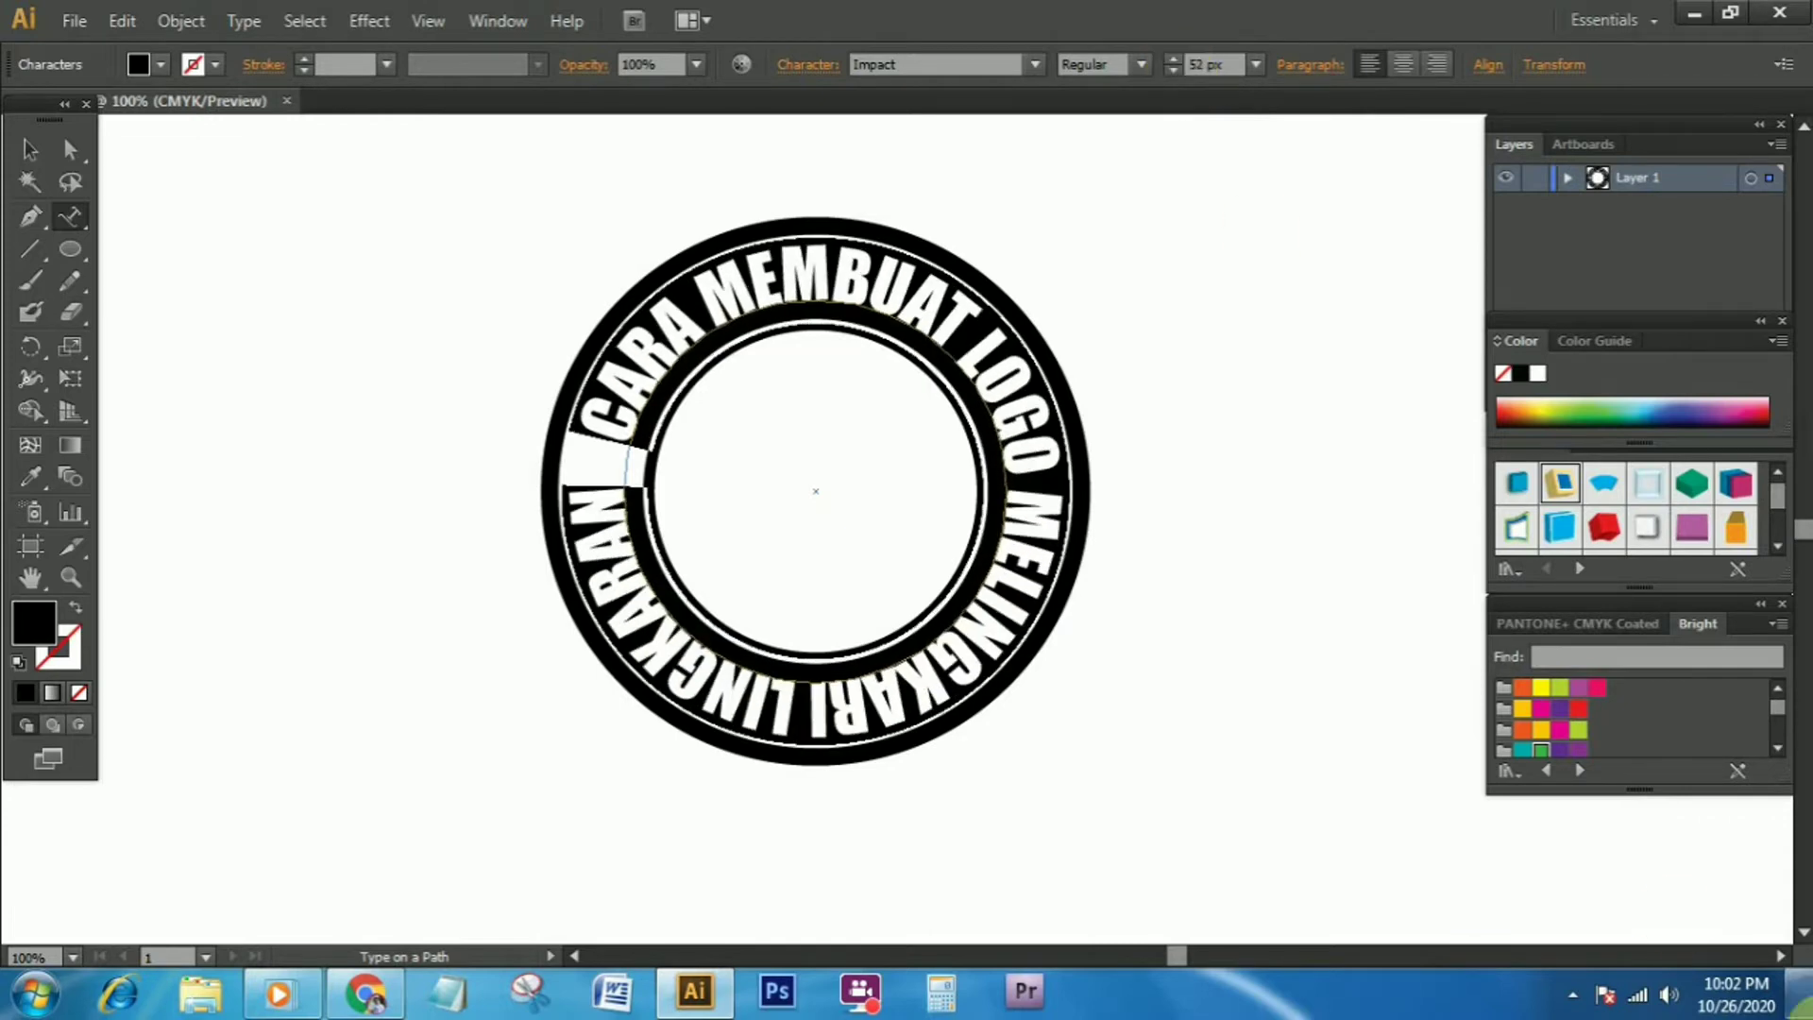
Slide the curved text's start bracket along the circle to reposition it
left_click(29, 149)
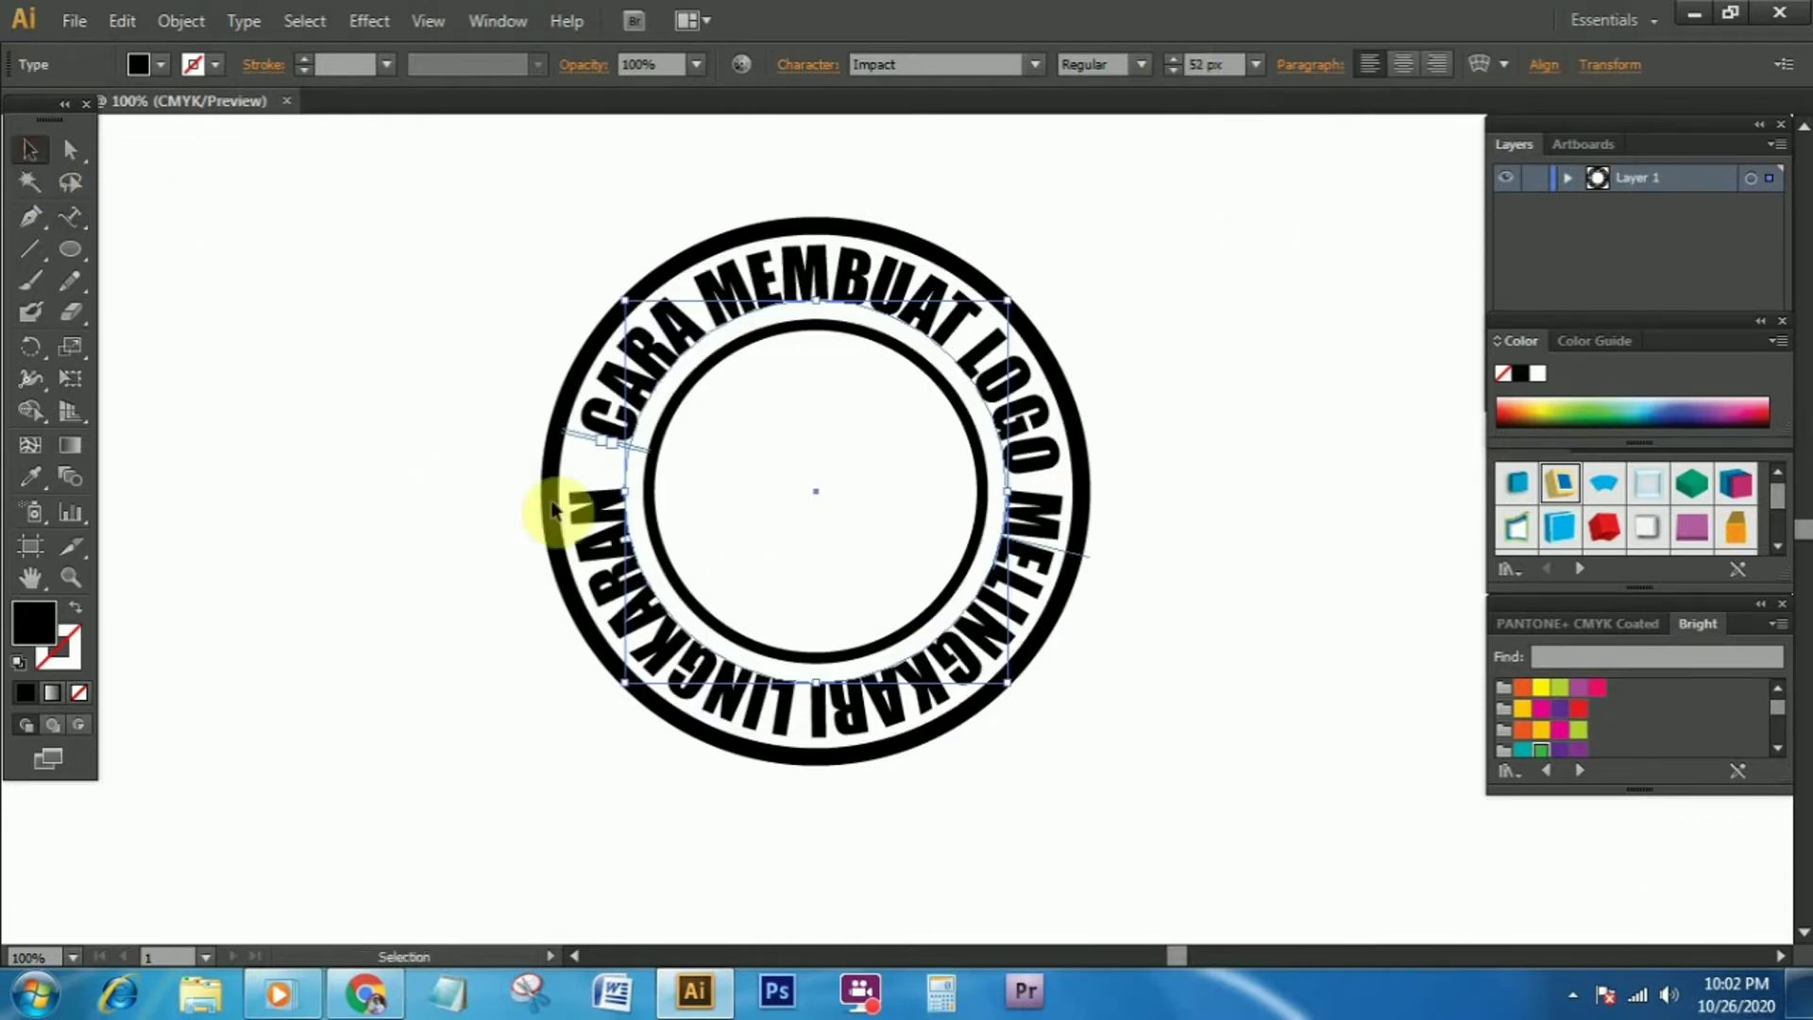
left_click(1213, 396)
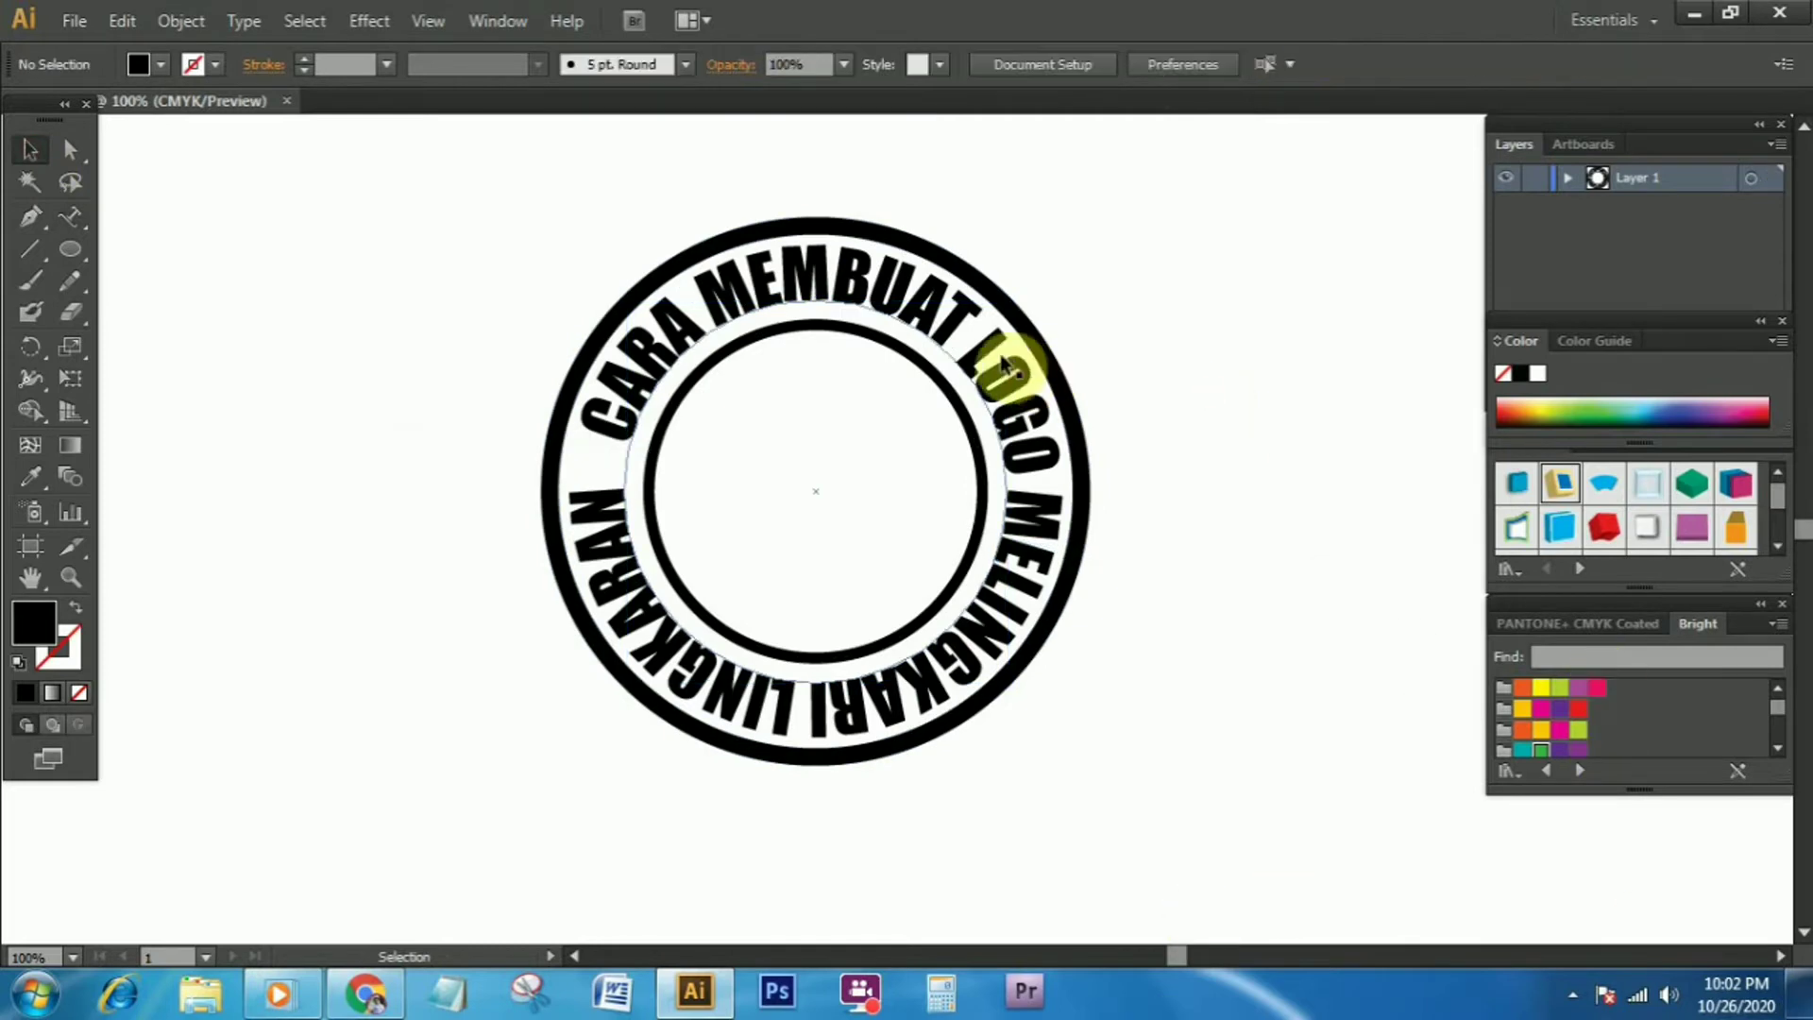
mouse_move(670, 196)
left_mouse_down()
mouse_move(862, 416)
mouse_move(1092, 506)
left_mouse_up()
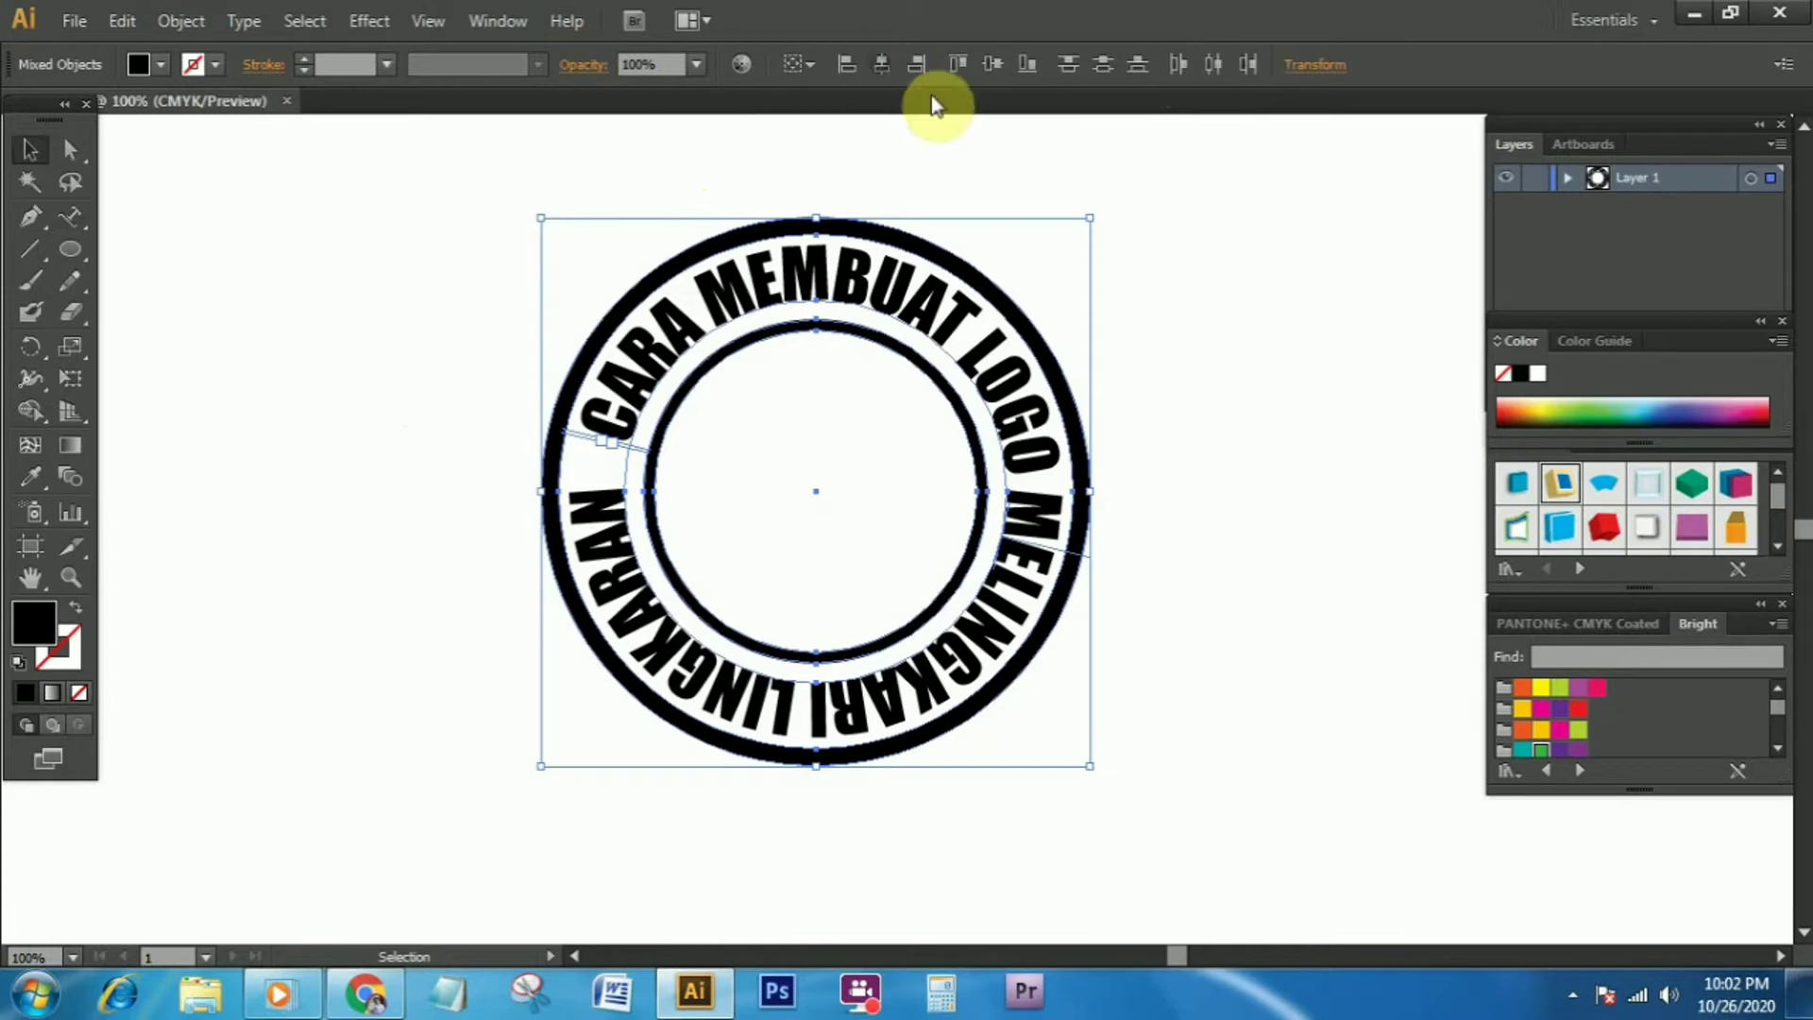
left_click(1142, 413)
left_click(1016, 513)
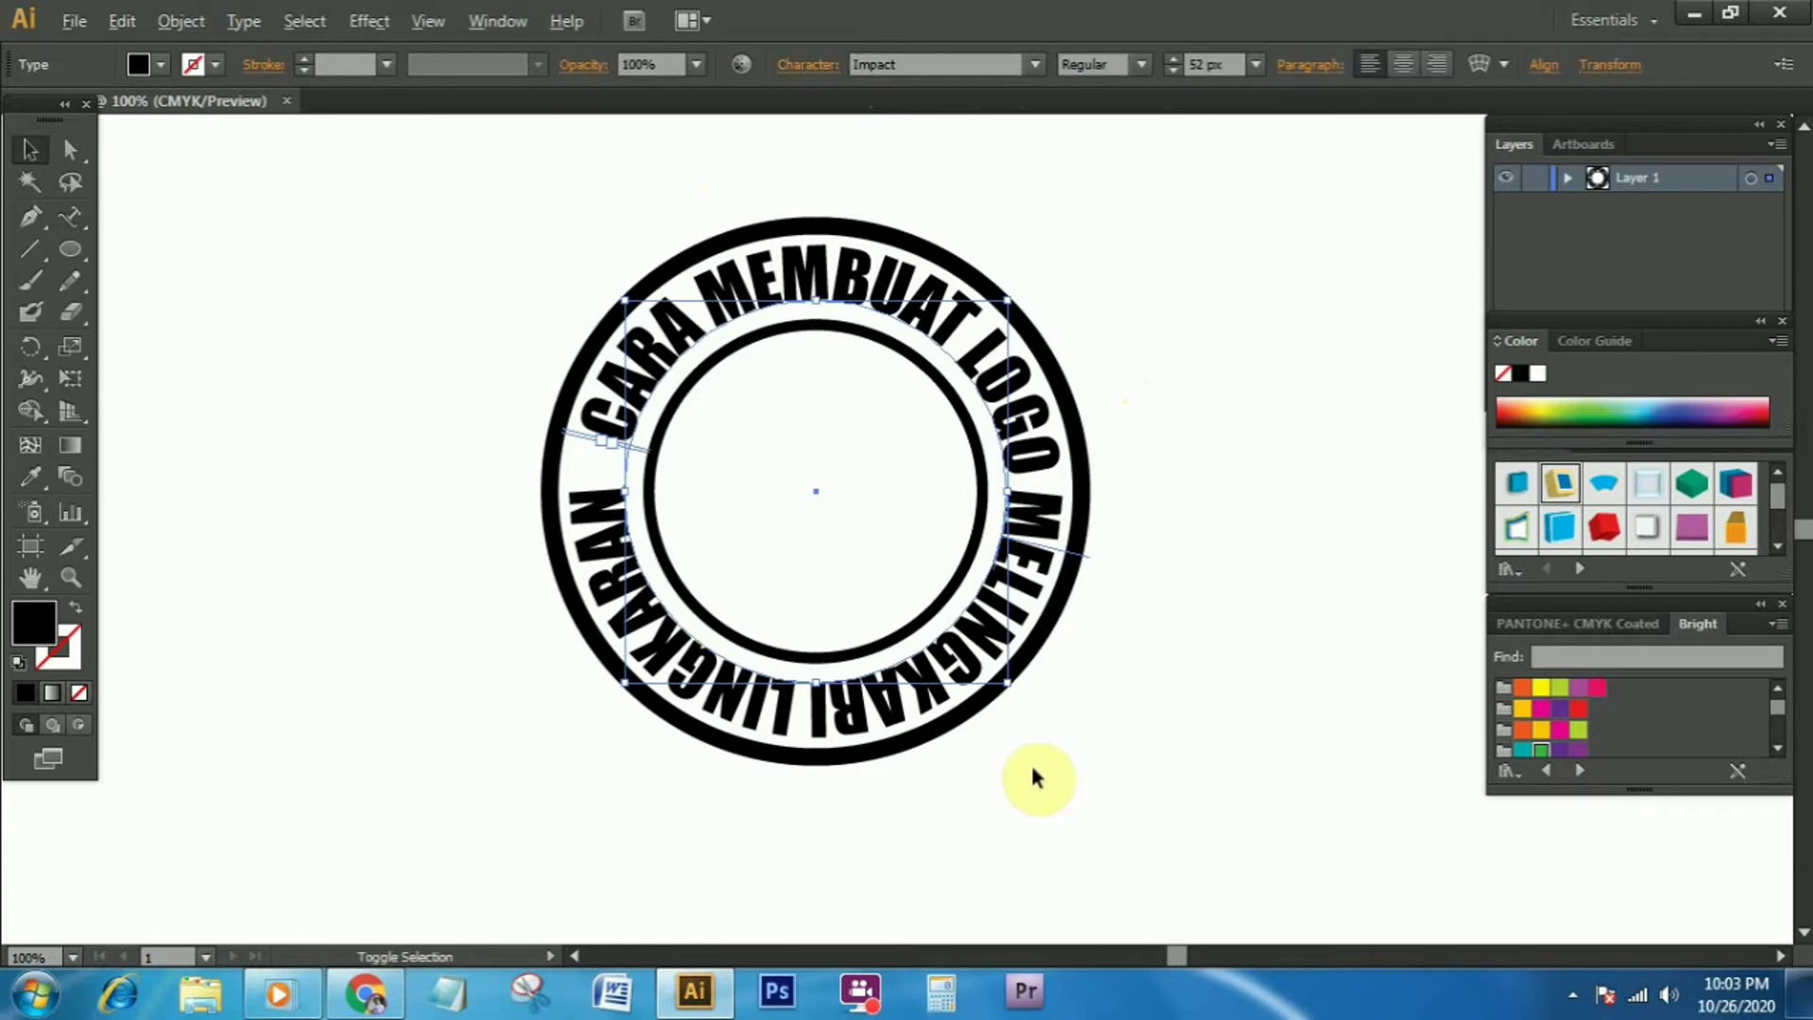
mouse_move(1004, 698)
left_mouse_down()
mouse_move(991, 673)
mouse_move(999, 698)
left_mouse_up()
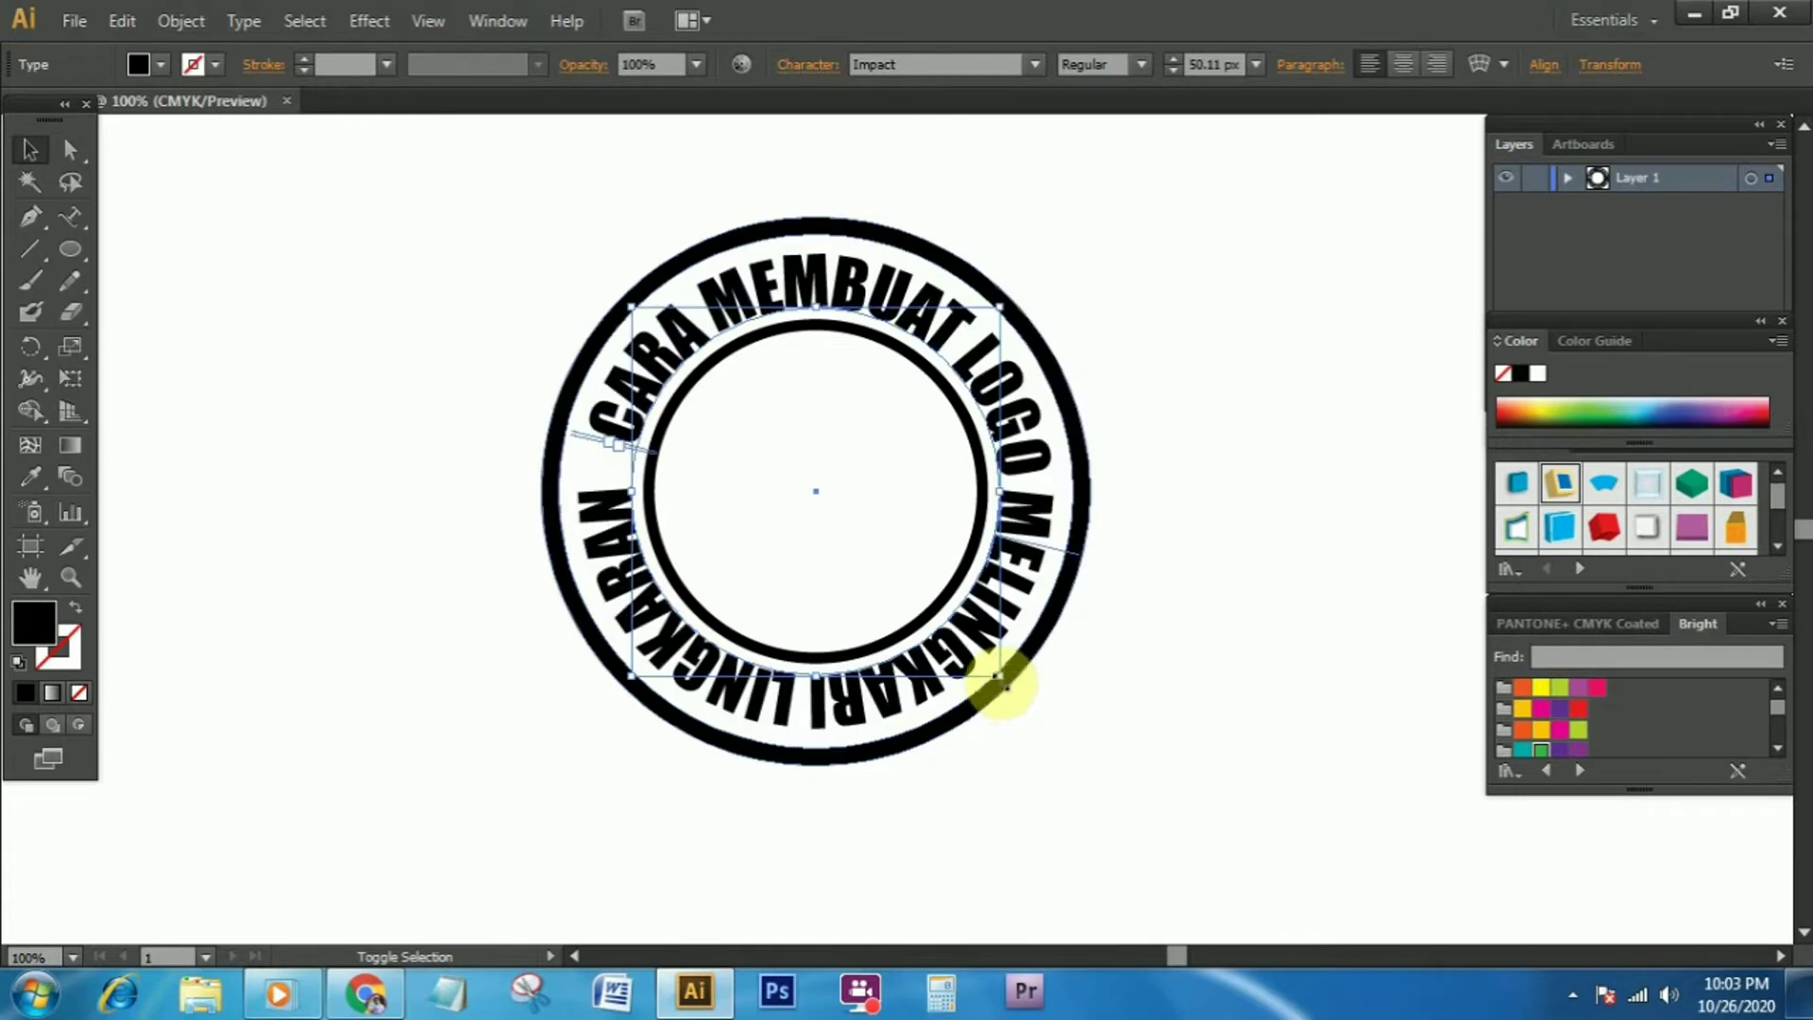
left_click_drag(1003, 684, 1012, 694)
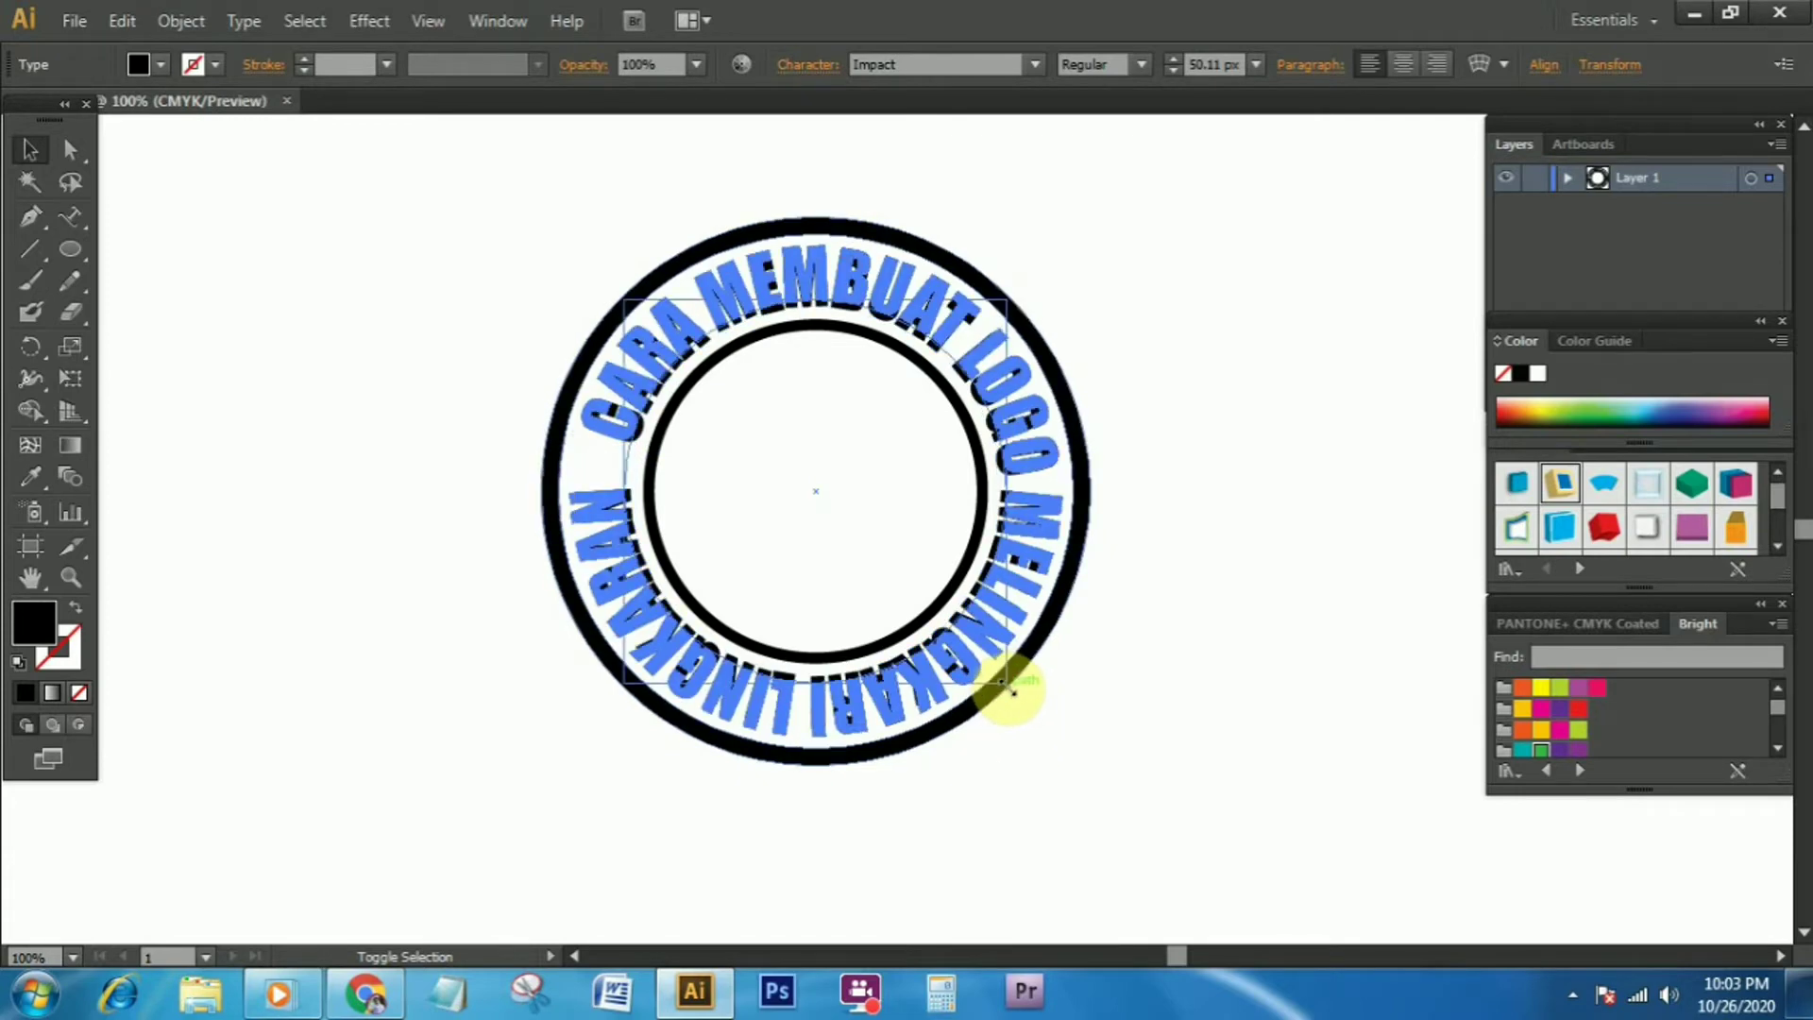
left_click_drag(1012, 693, 1005, 688)
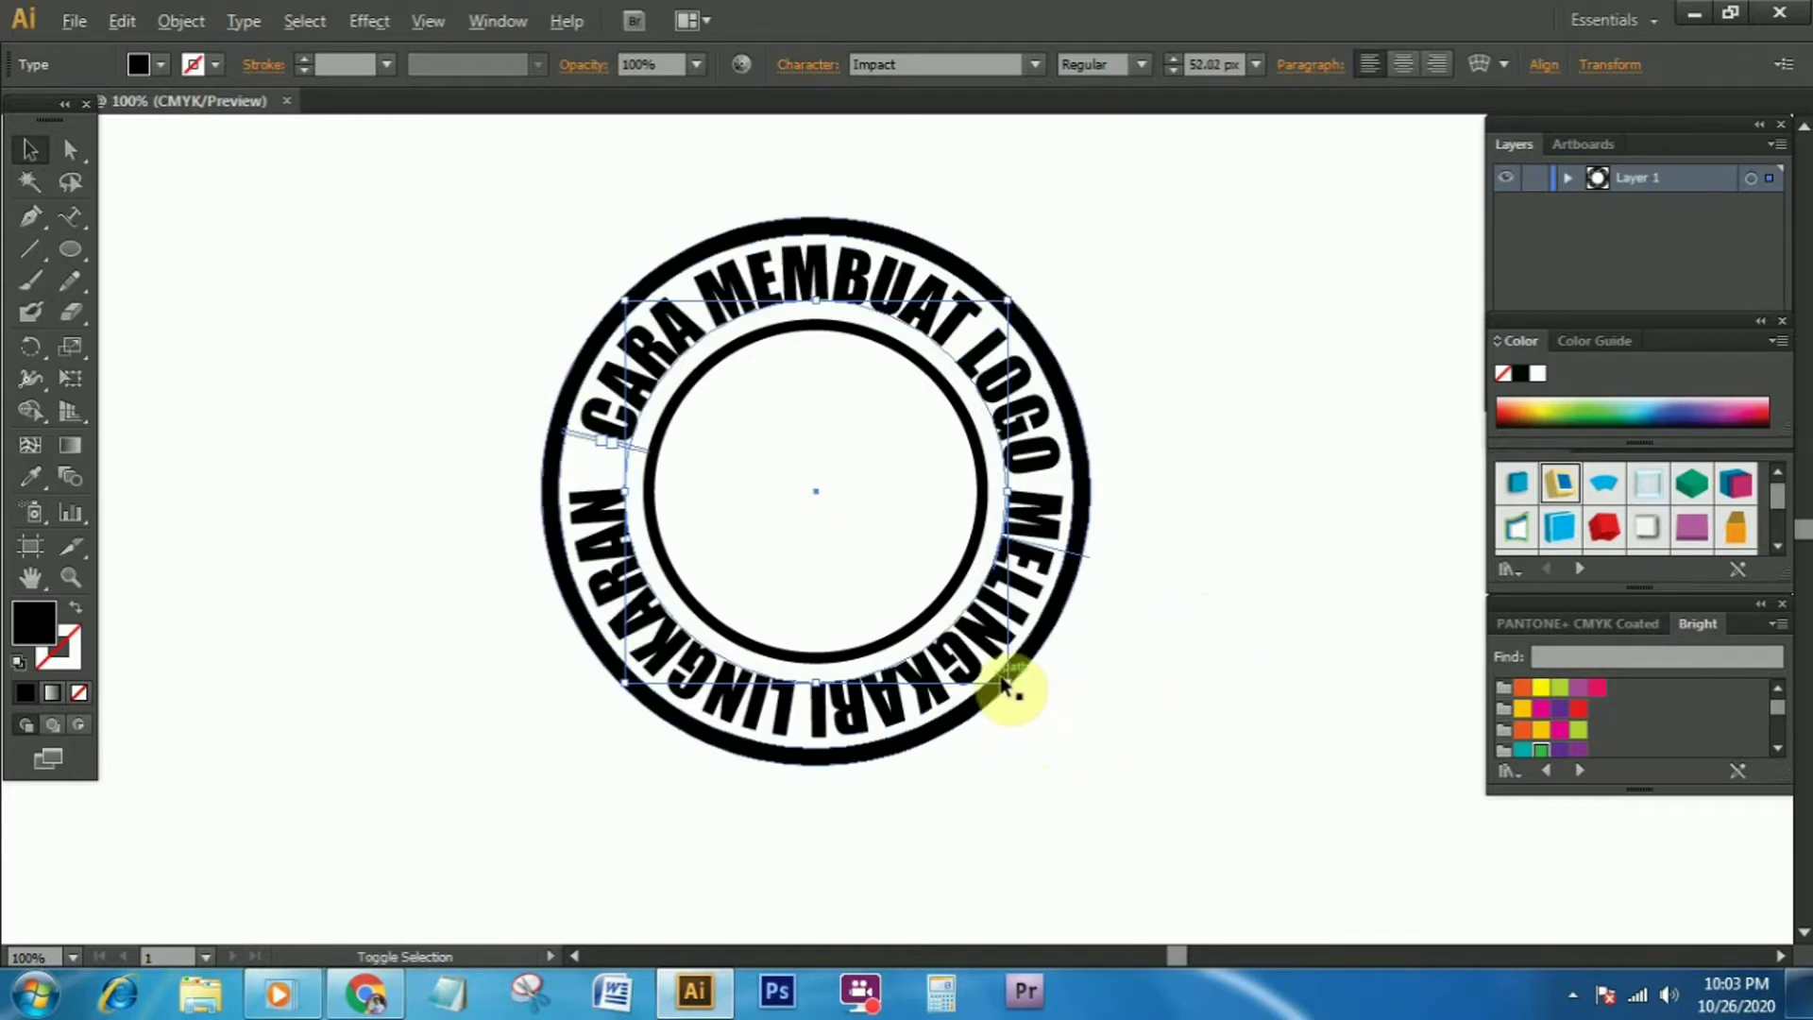
left_click_drag(1006, 681, 1002, 687)
left_click(1220, 581)
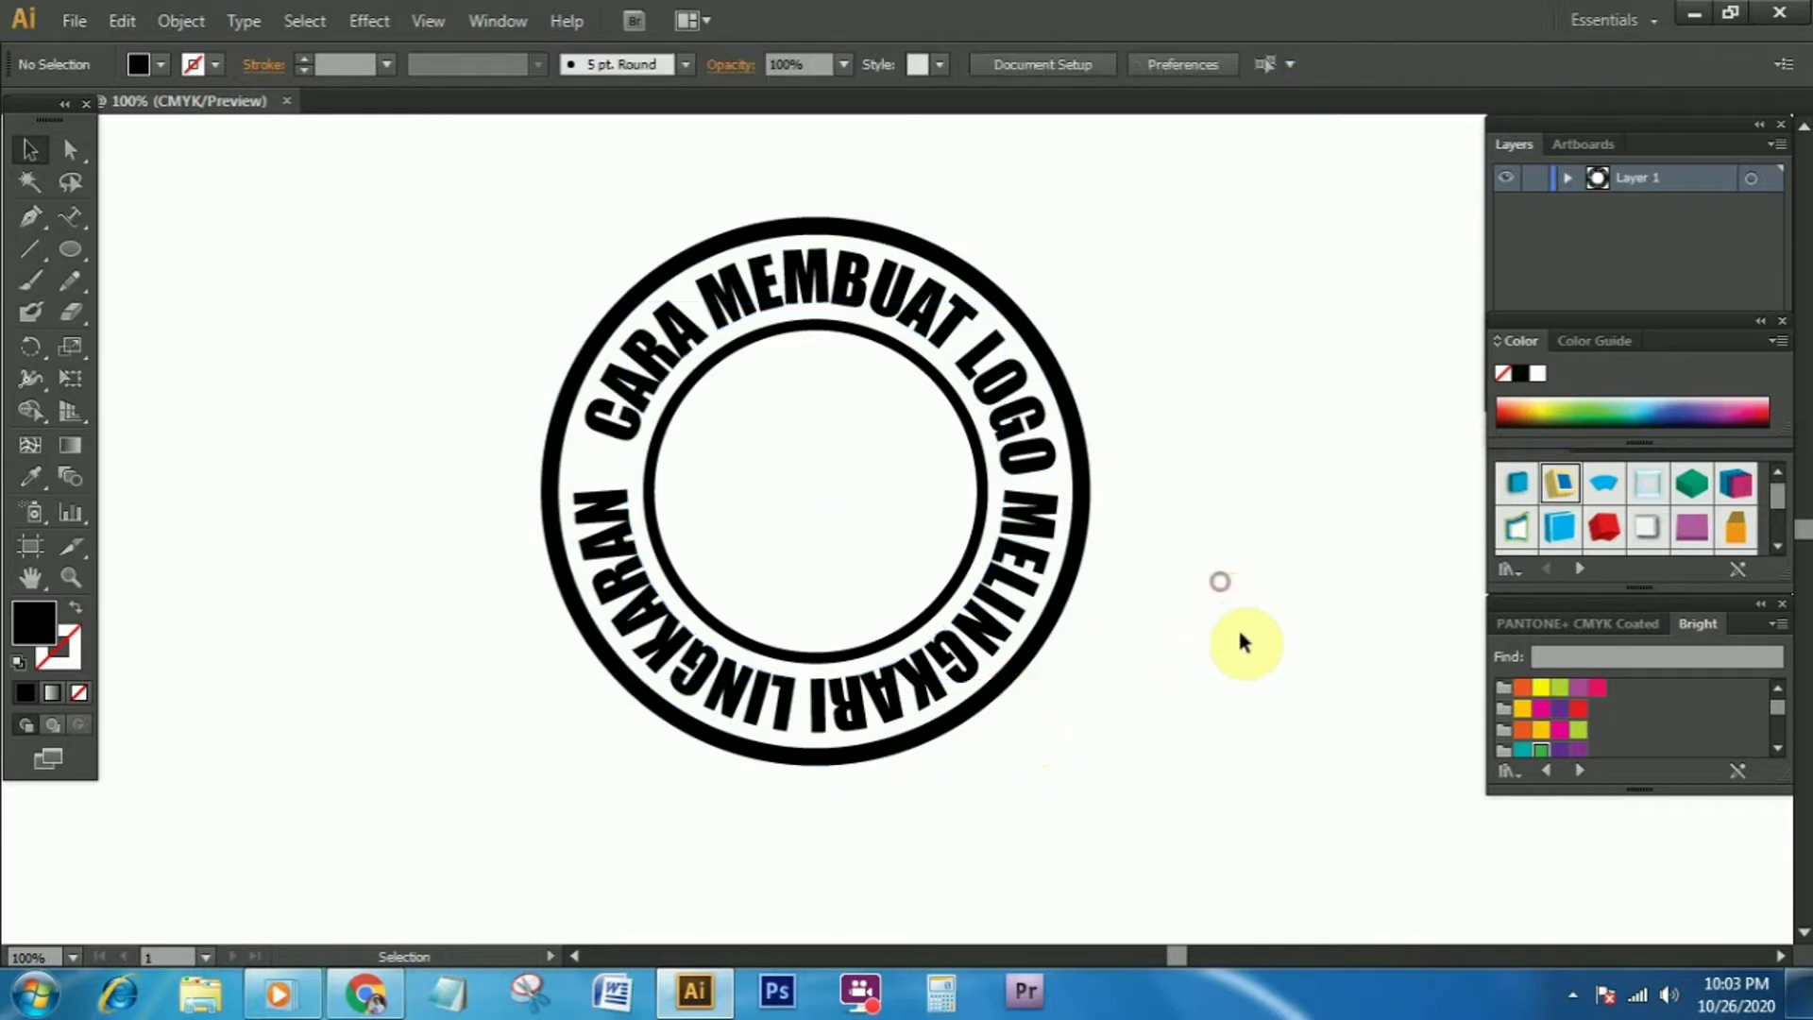
Rotate the circular text about 89° around the centre, centring the gap at the bottom
left_click(859, 337)
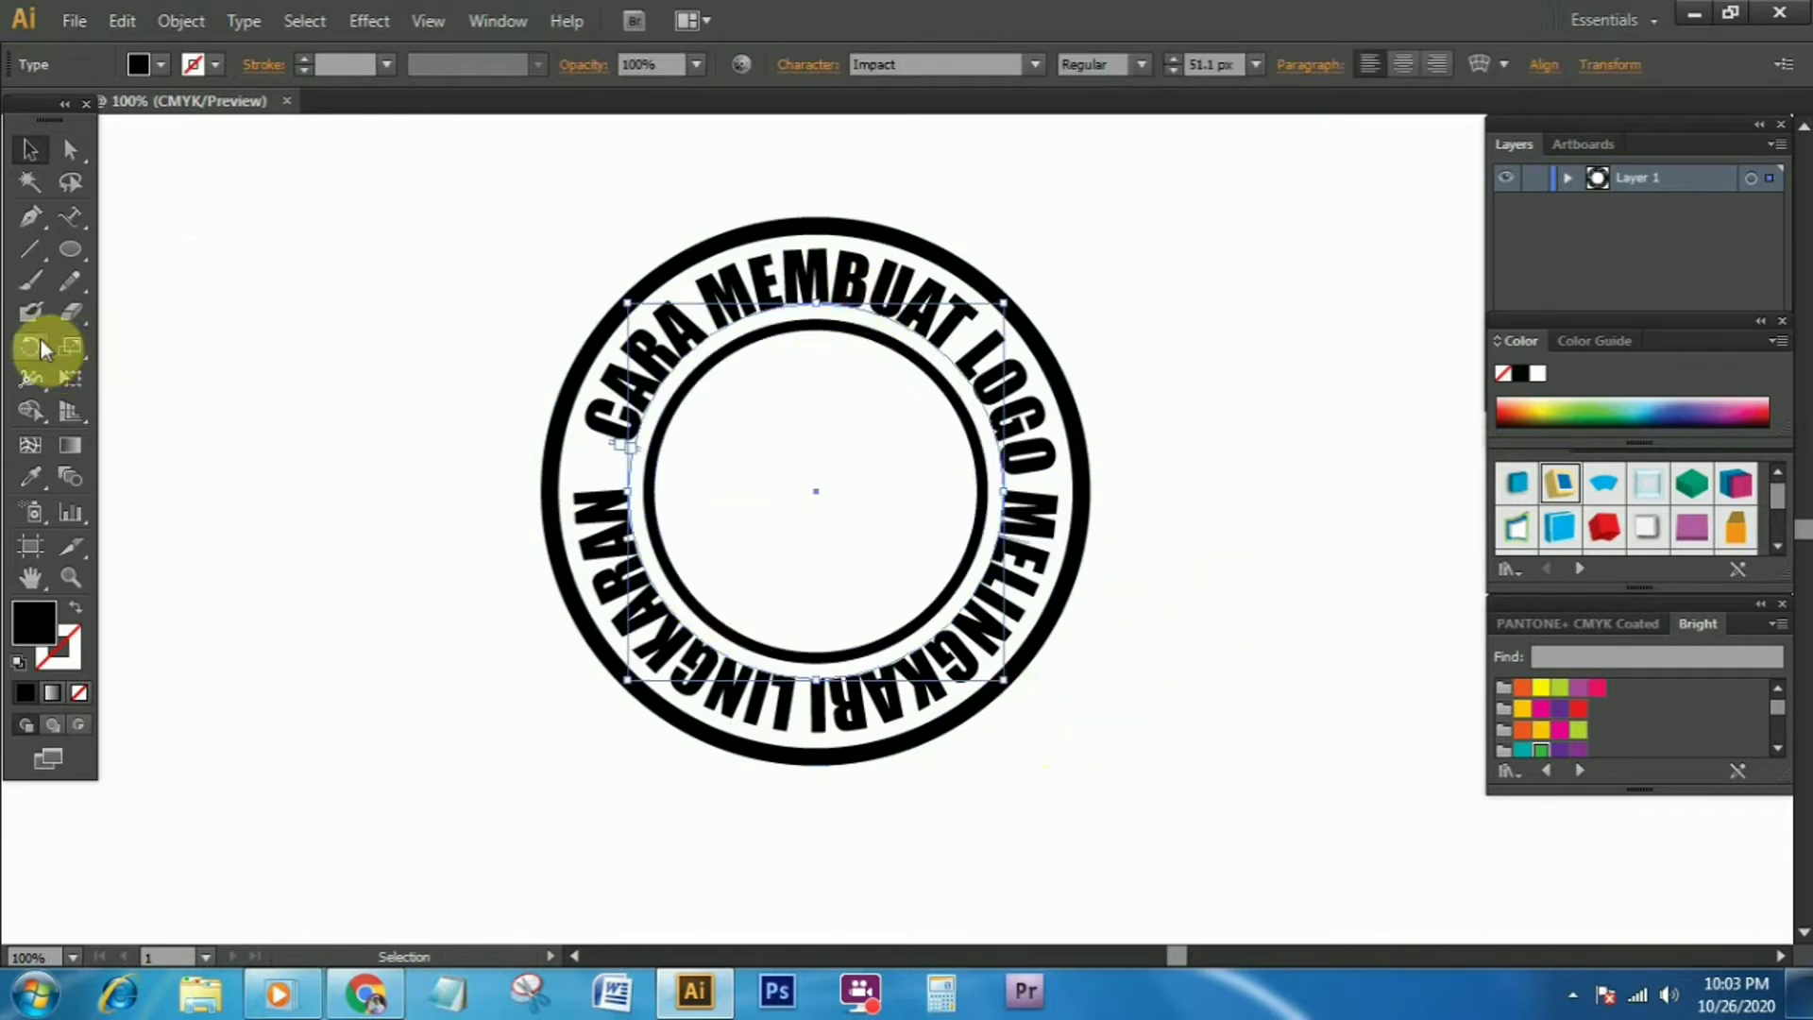
left_click(40, 342)
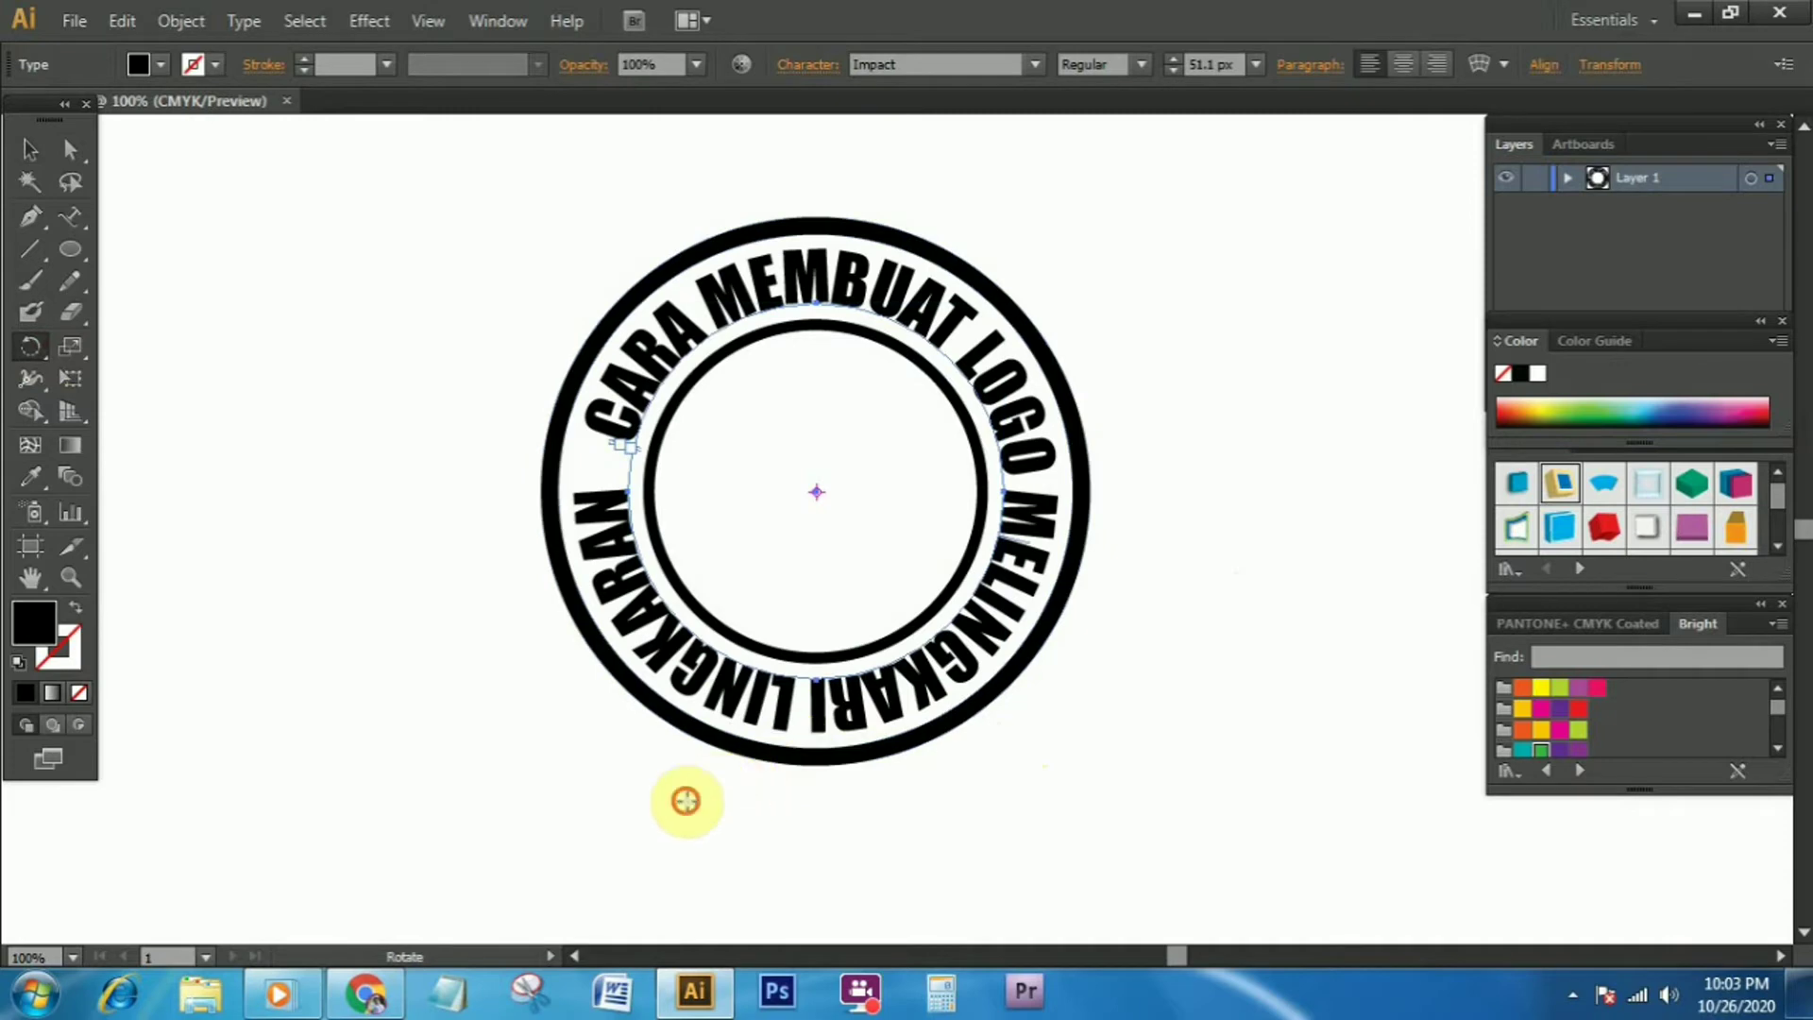
mouse_move(685, 801)
left_mouse_down()
mouse_move(1284, 699)
mouse_move(1364, 666)
left_mouse_up()
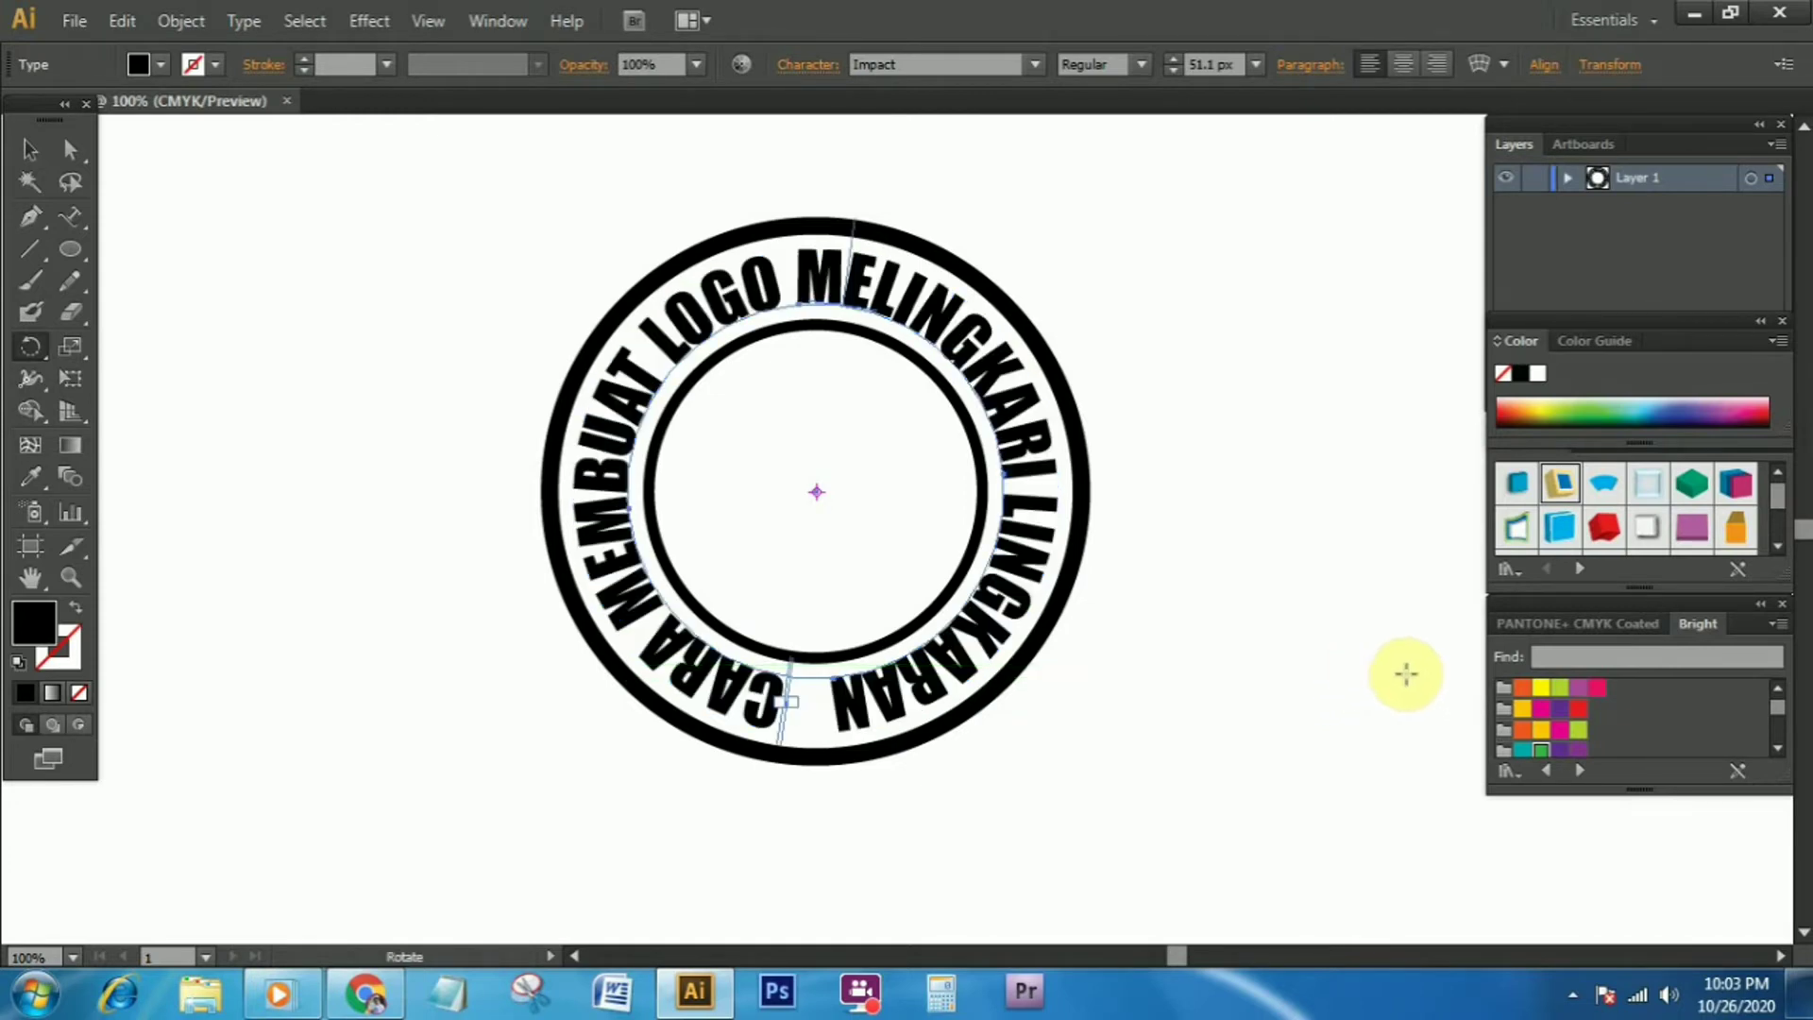
left_click(29, 149)
left_click(259, 208)
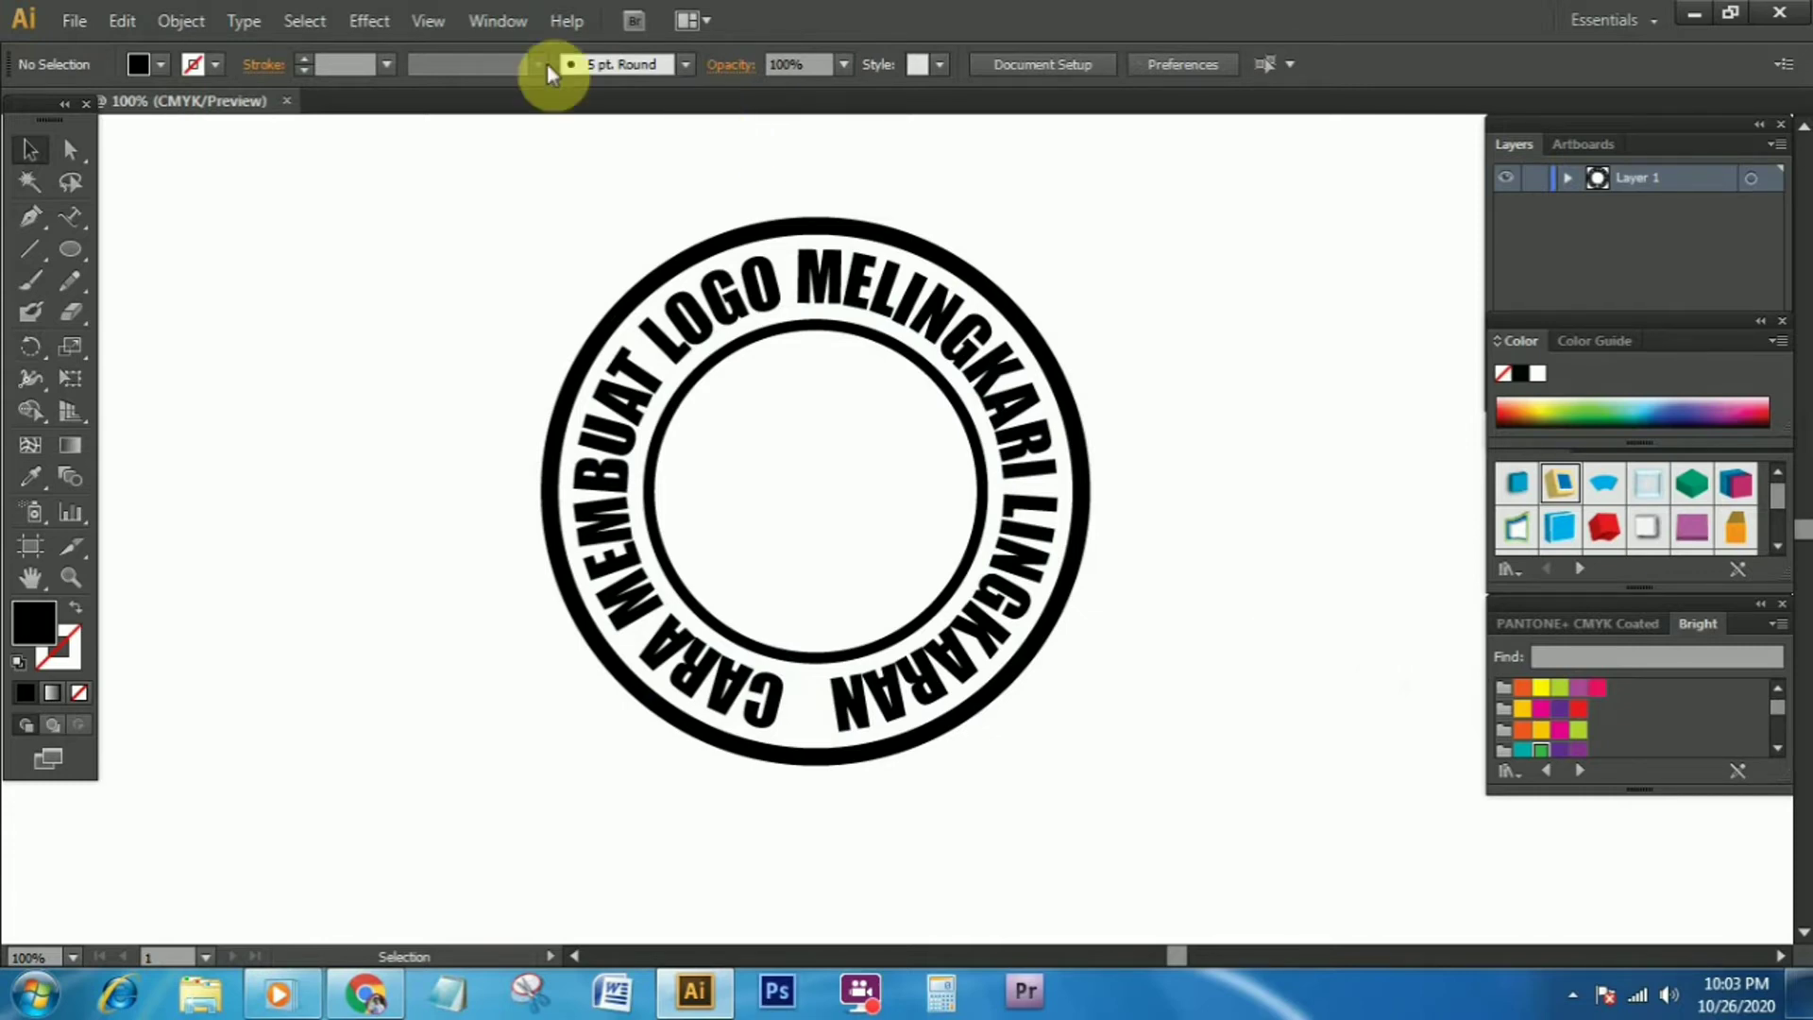
Look through the View and Window menus, then show the rulers with Ctrl+R
left_click(442, 30)
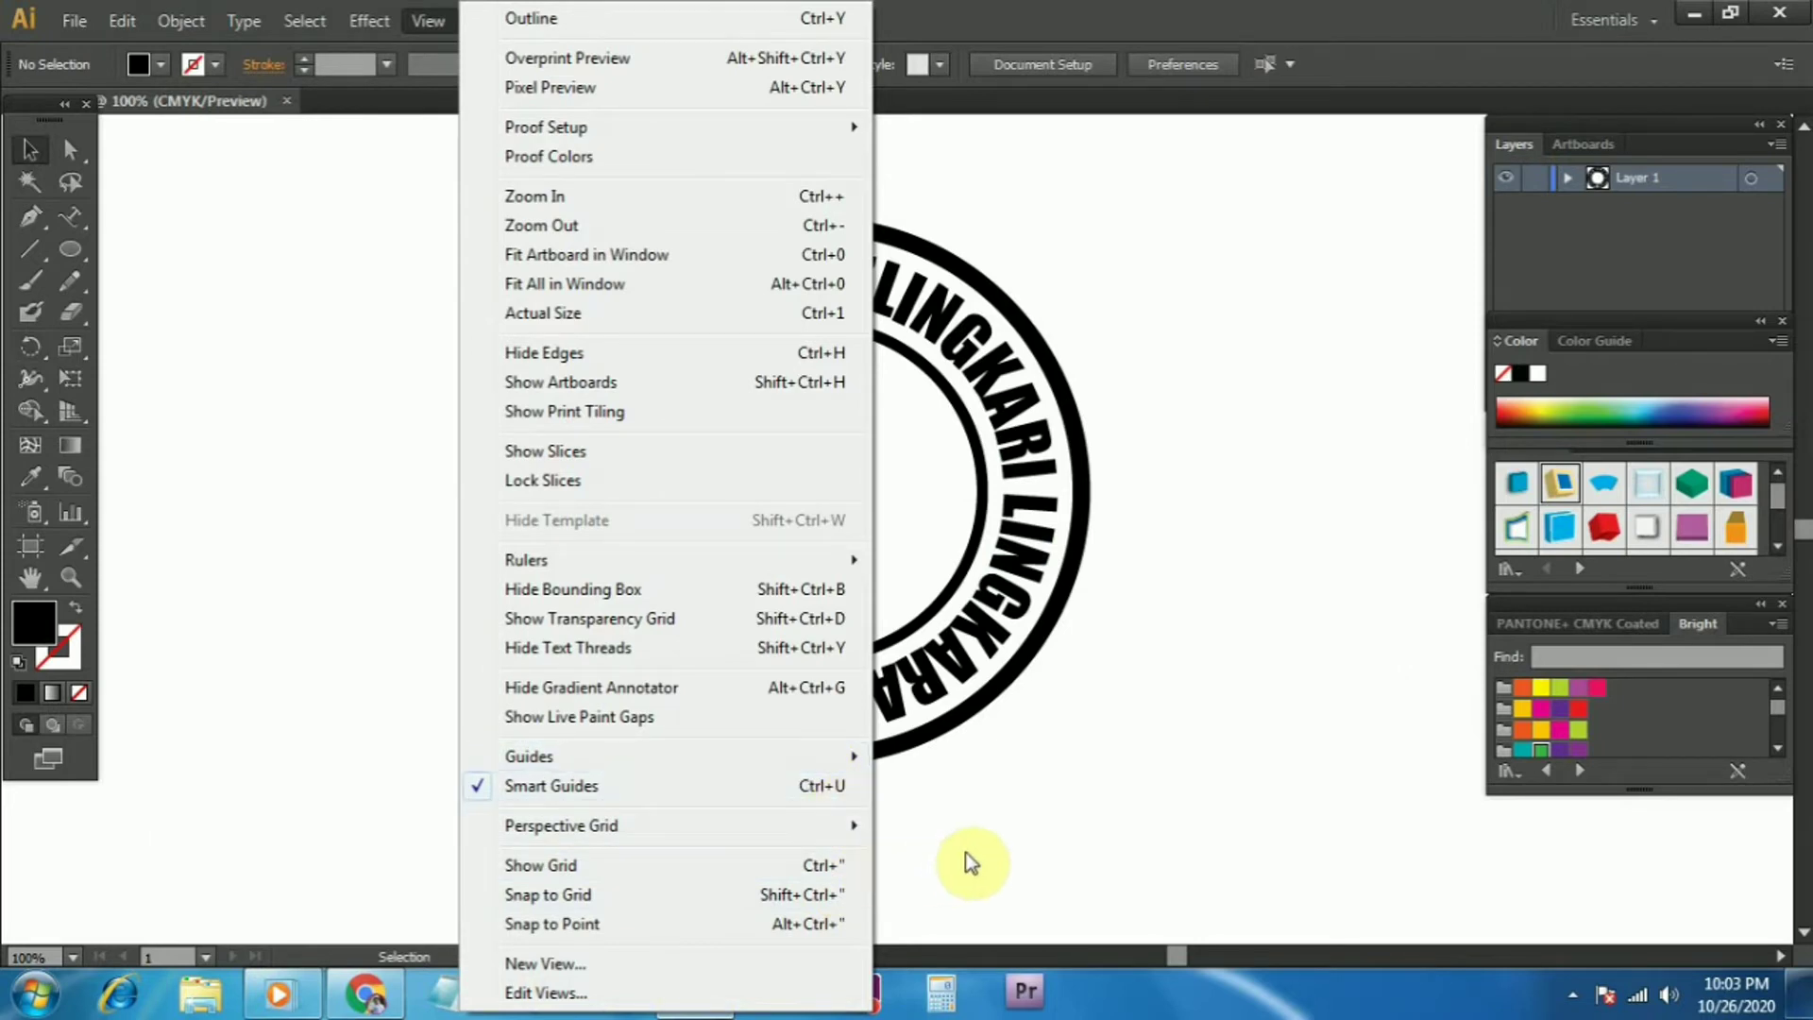
left_click(971, 200)
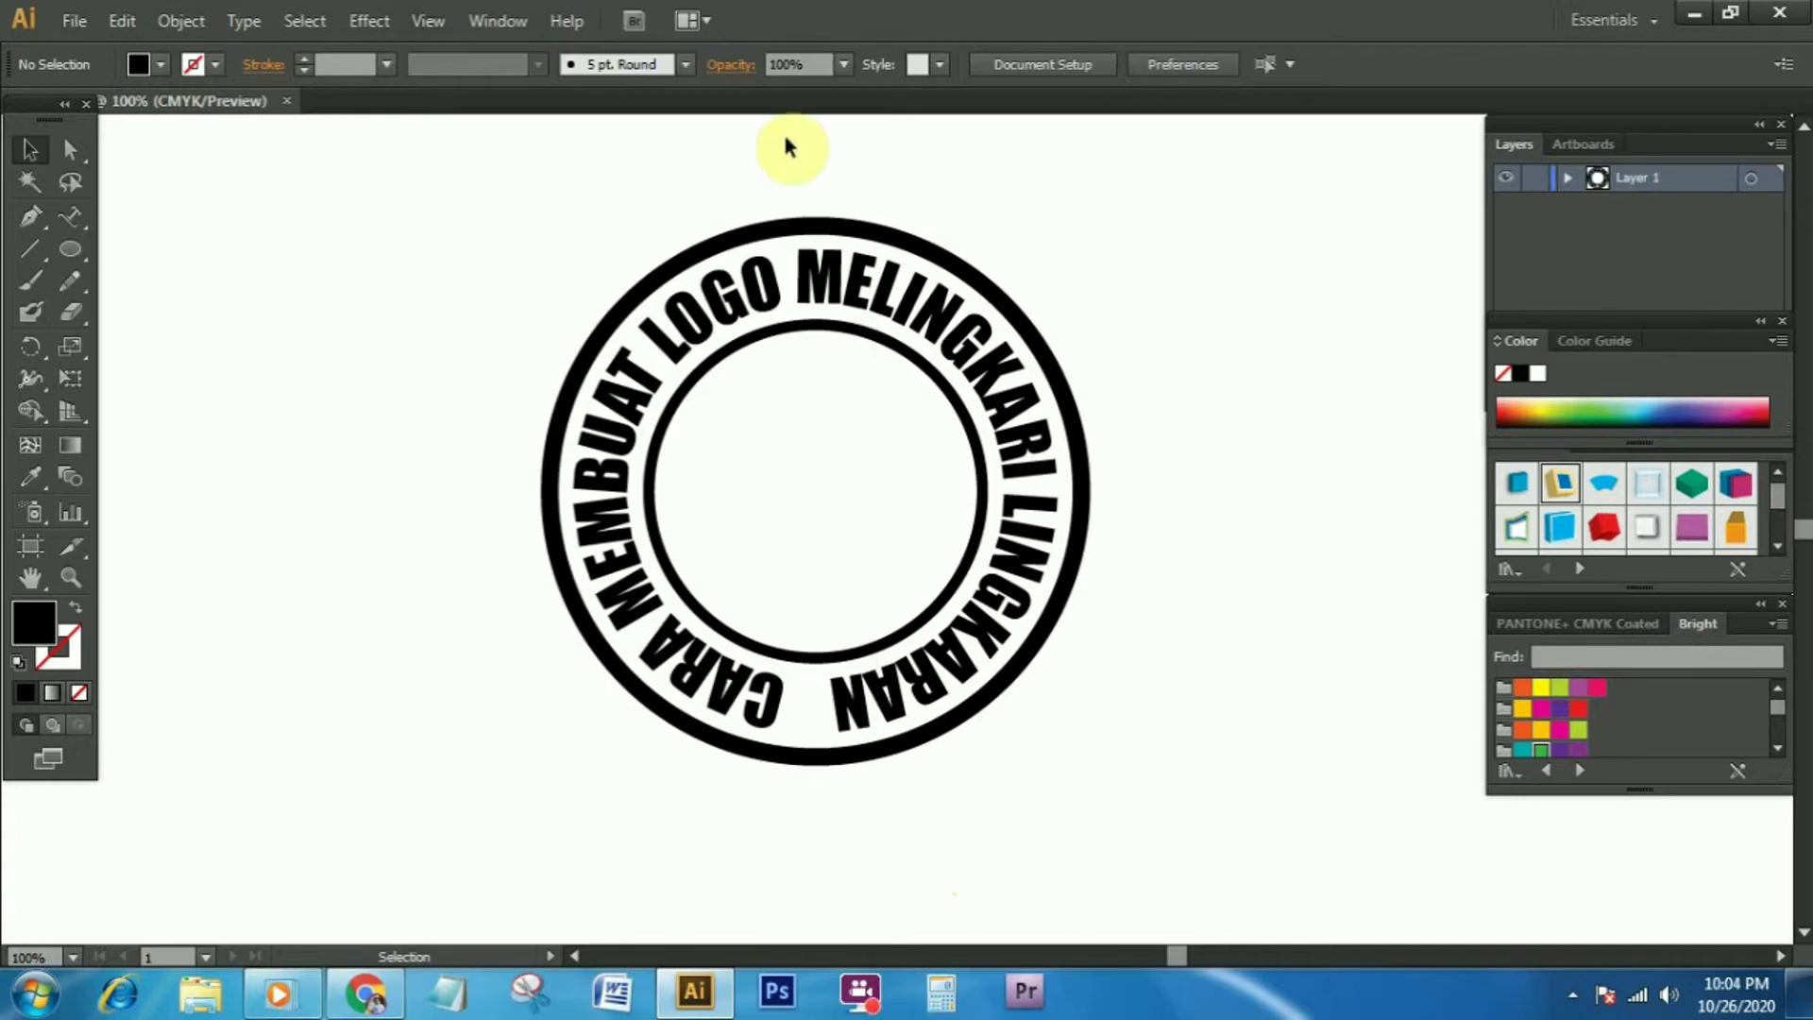
left_click(518, 24)
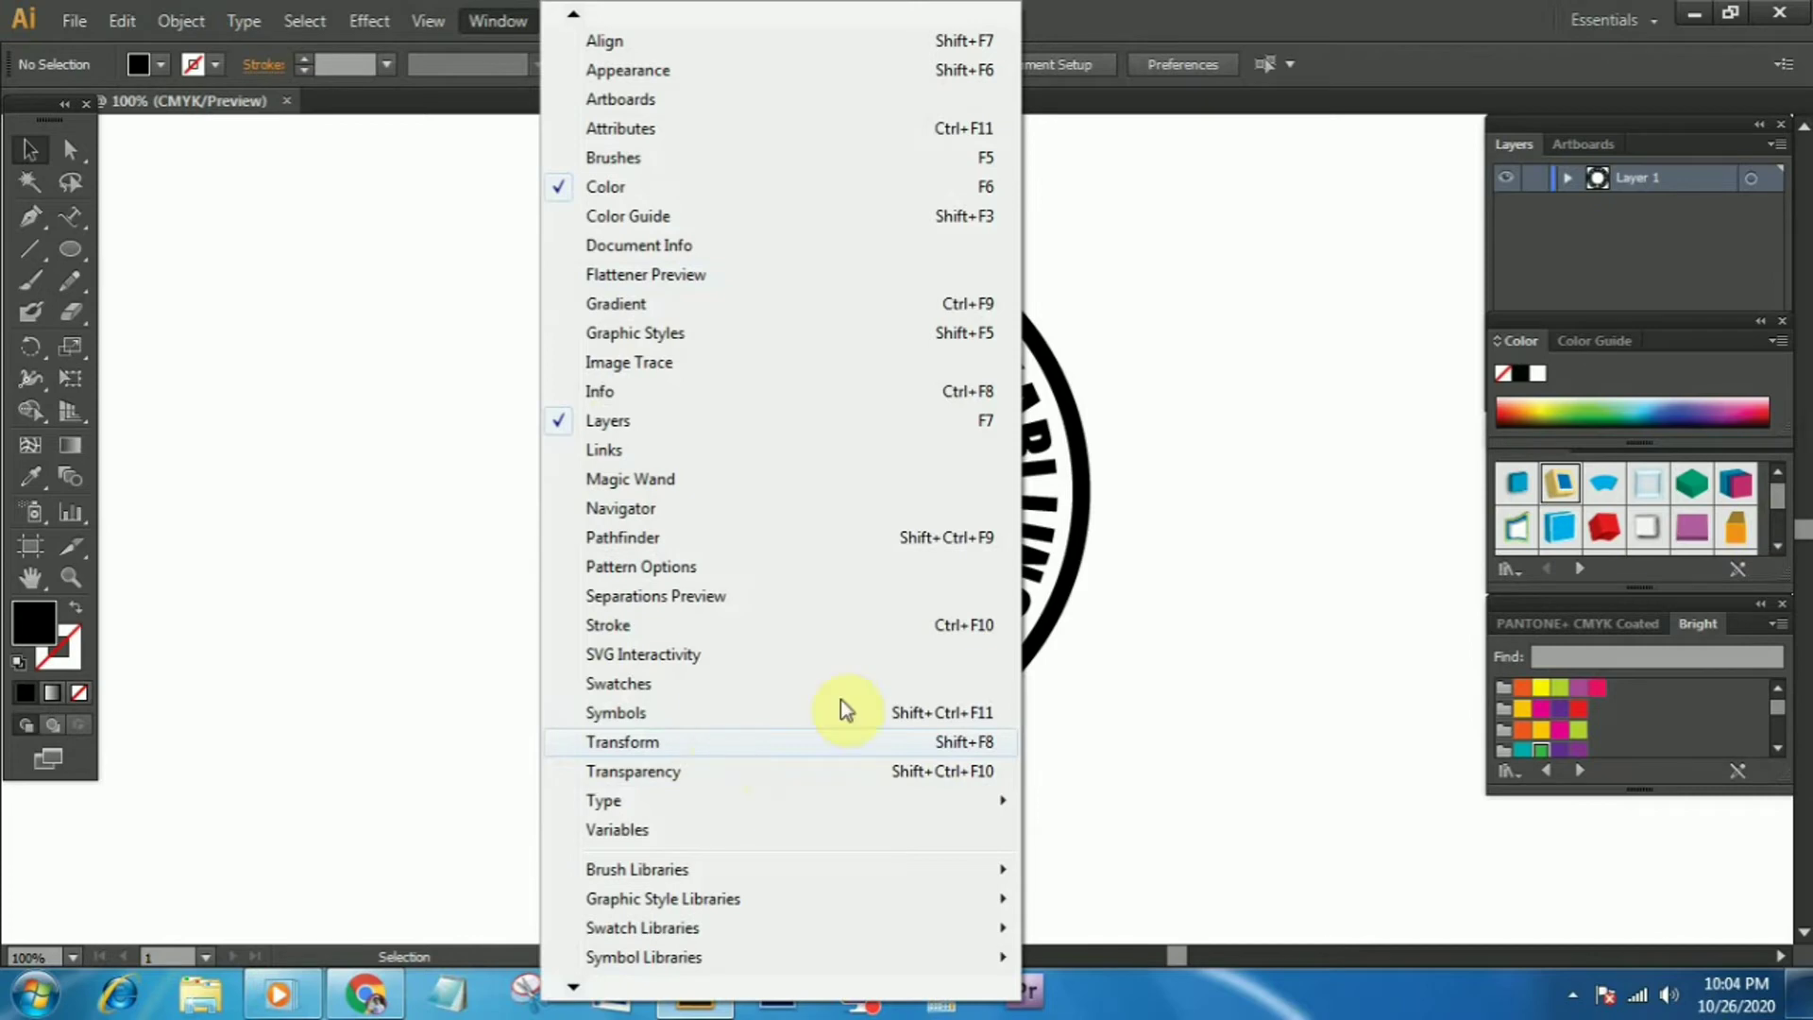
left_click(1180, 474)
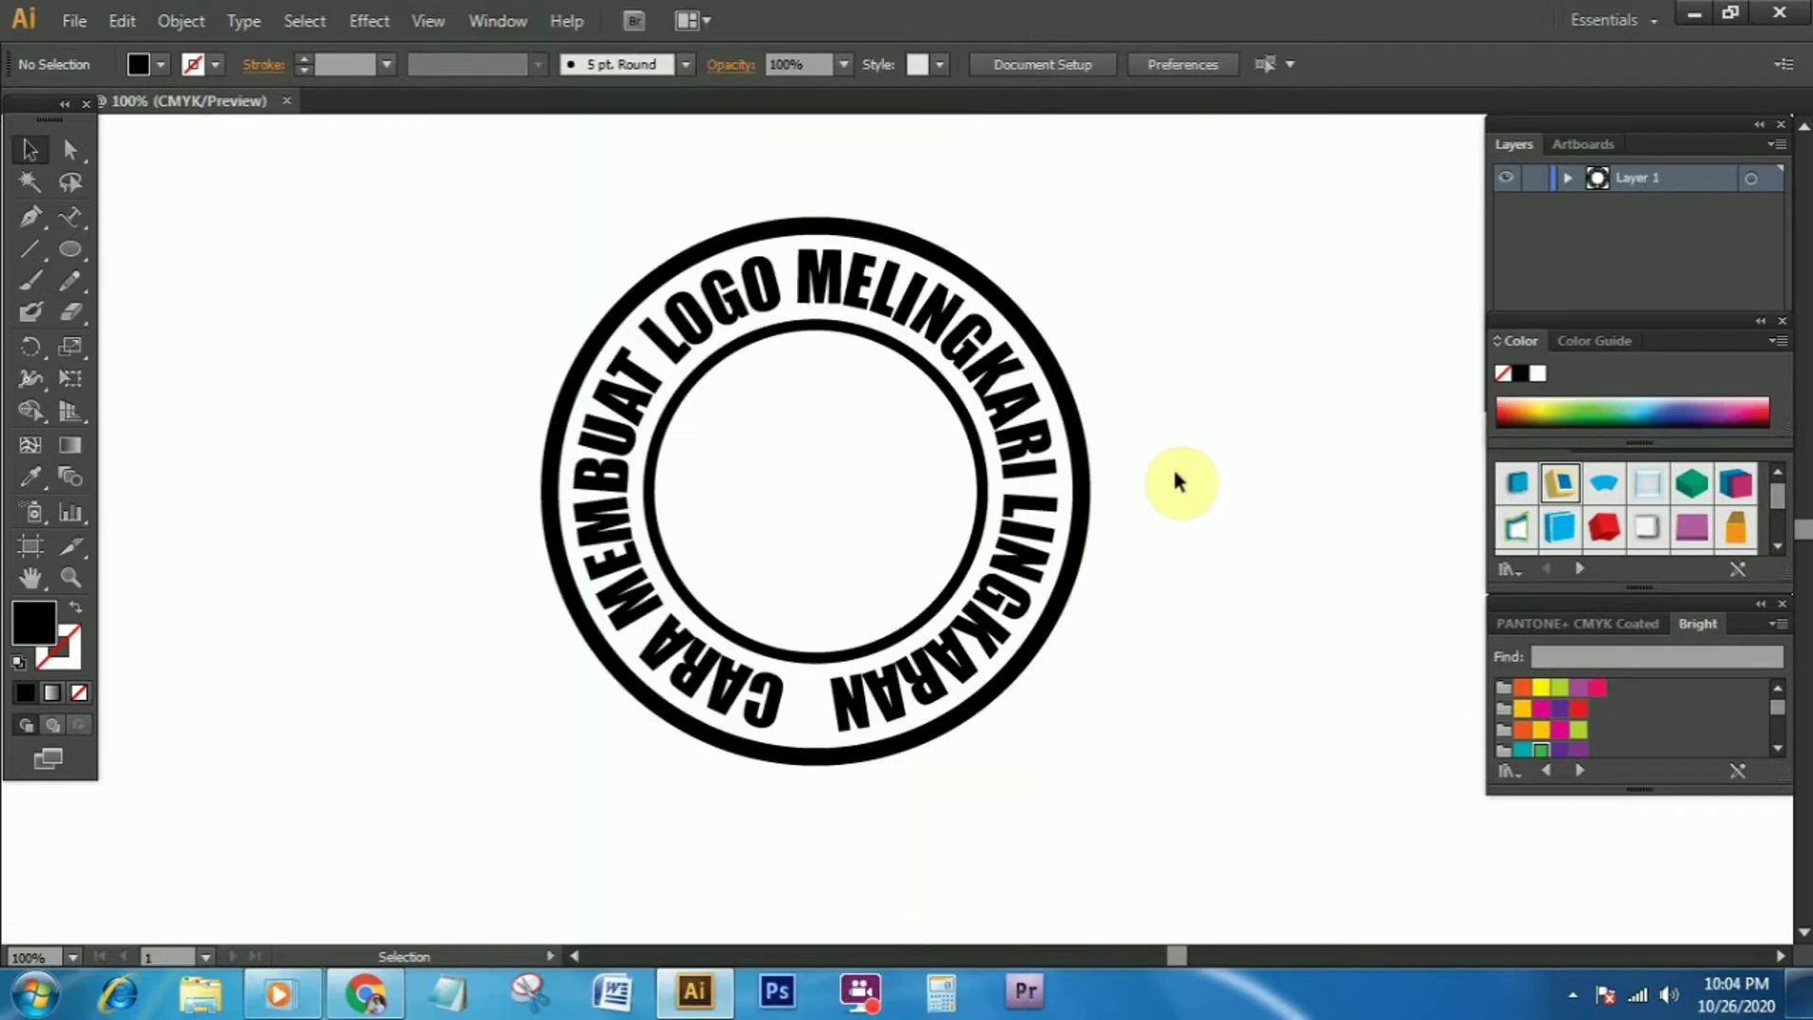
key("ctrl+r")
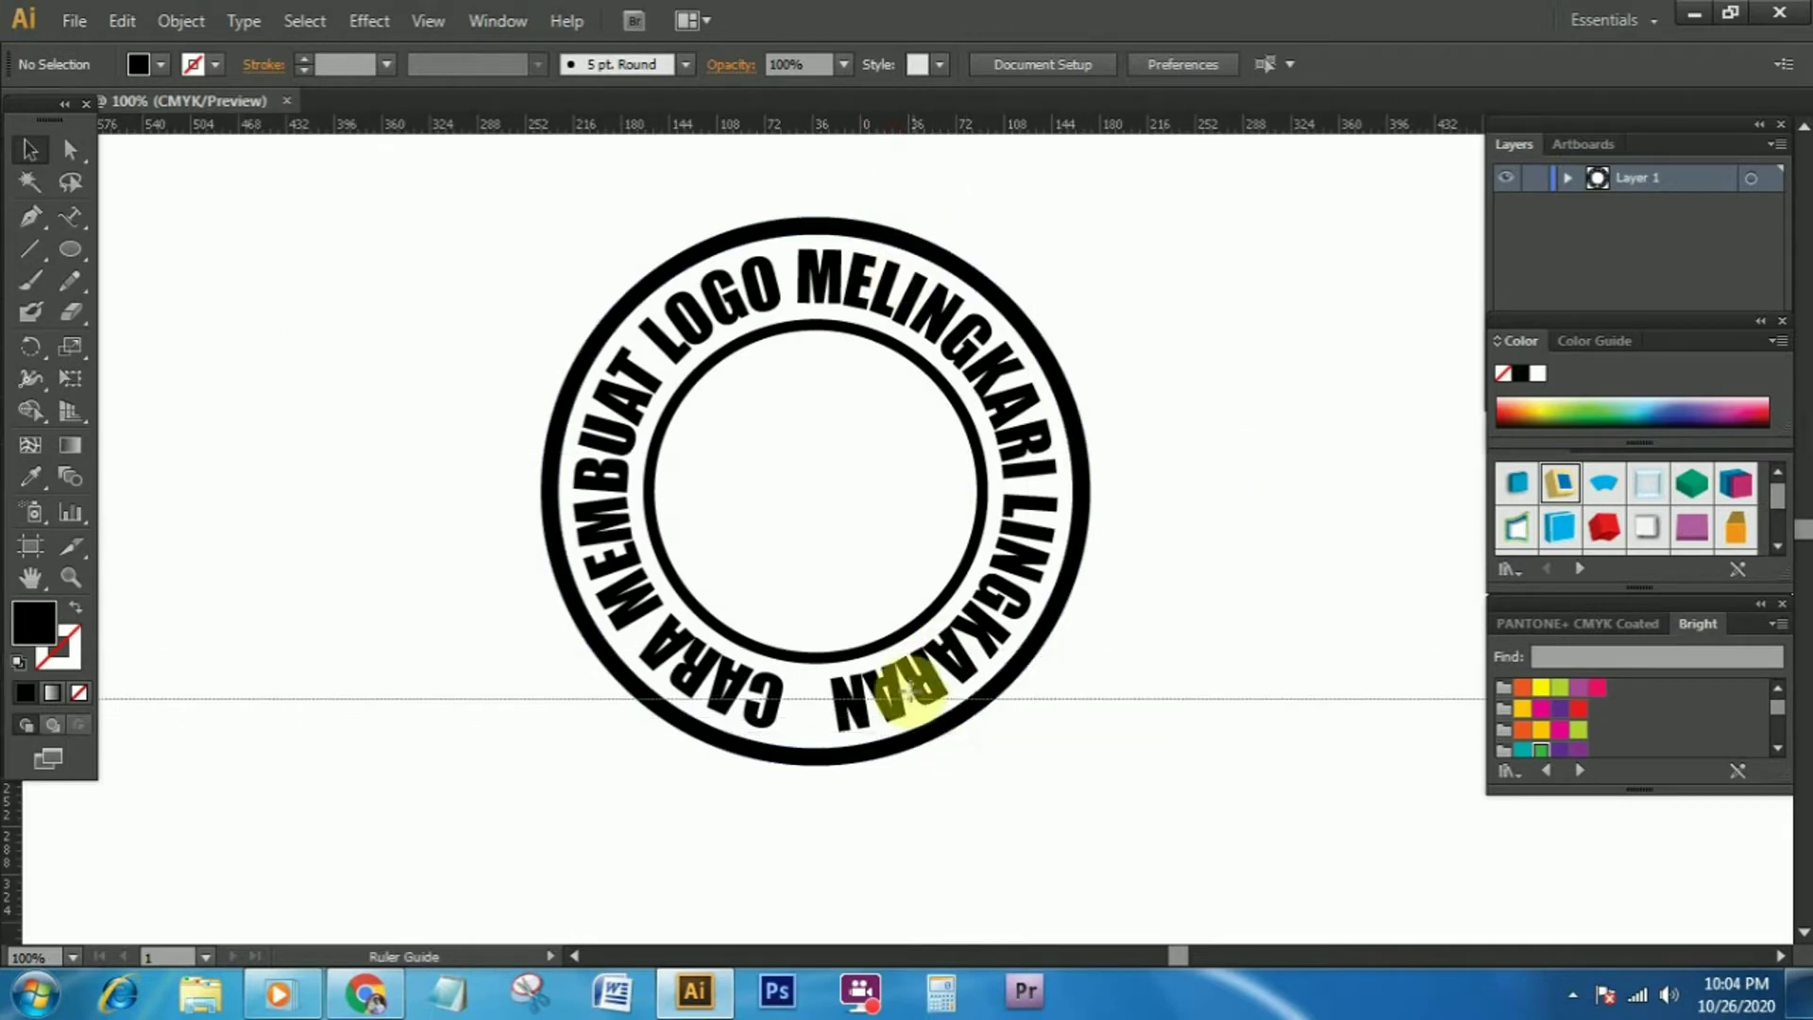
Pull a horizontal guide to the ring's bottom and rotate the text slightly to level it
mouse_move(896, 141)
left_mouse_down()
mouse_move(902, 681)
mouse_move(949, 732)
left_mouse_up()
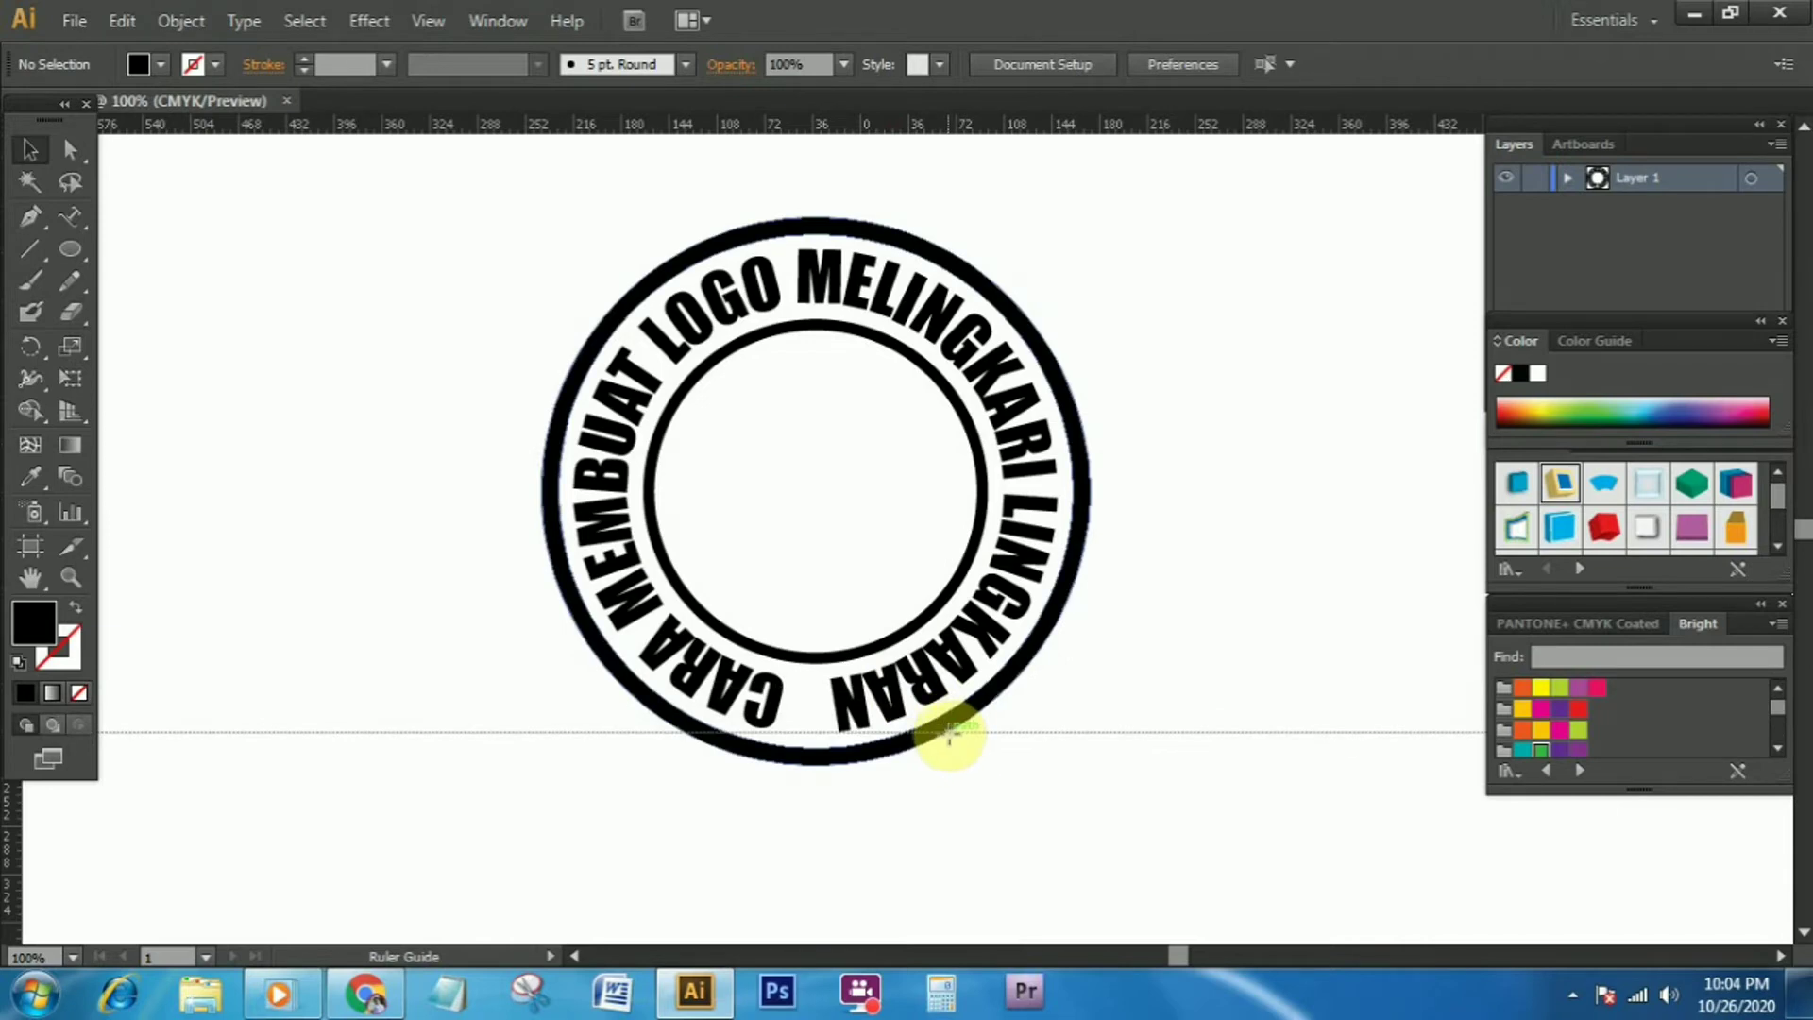
left_click(982, 687)
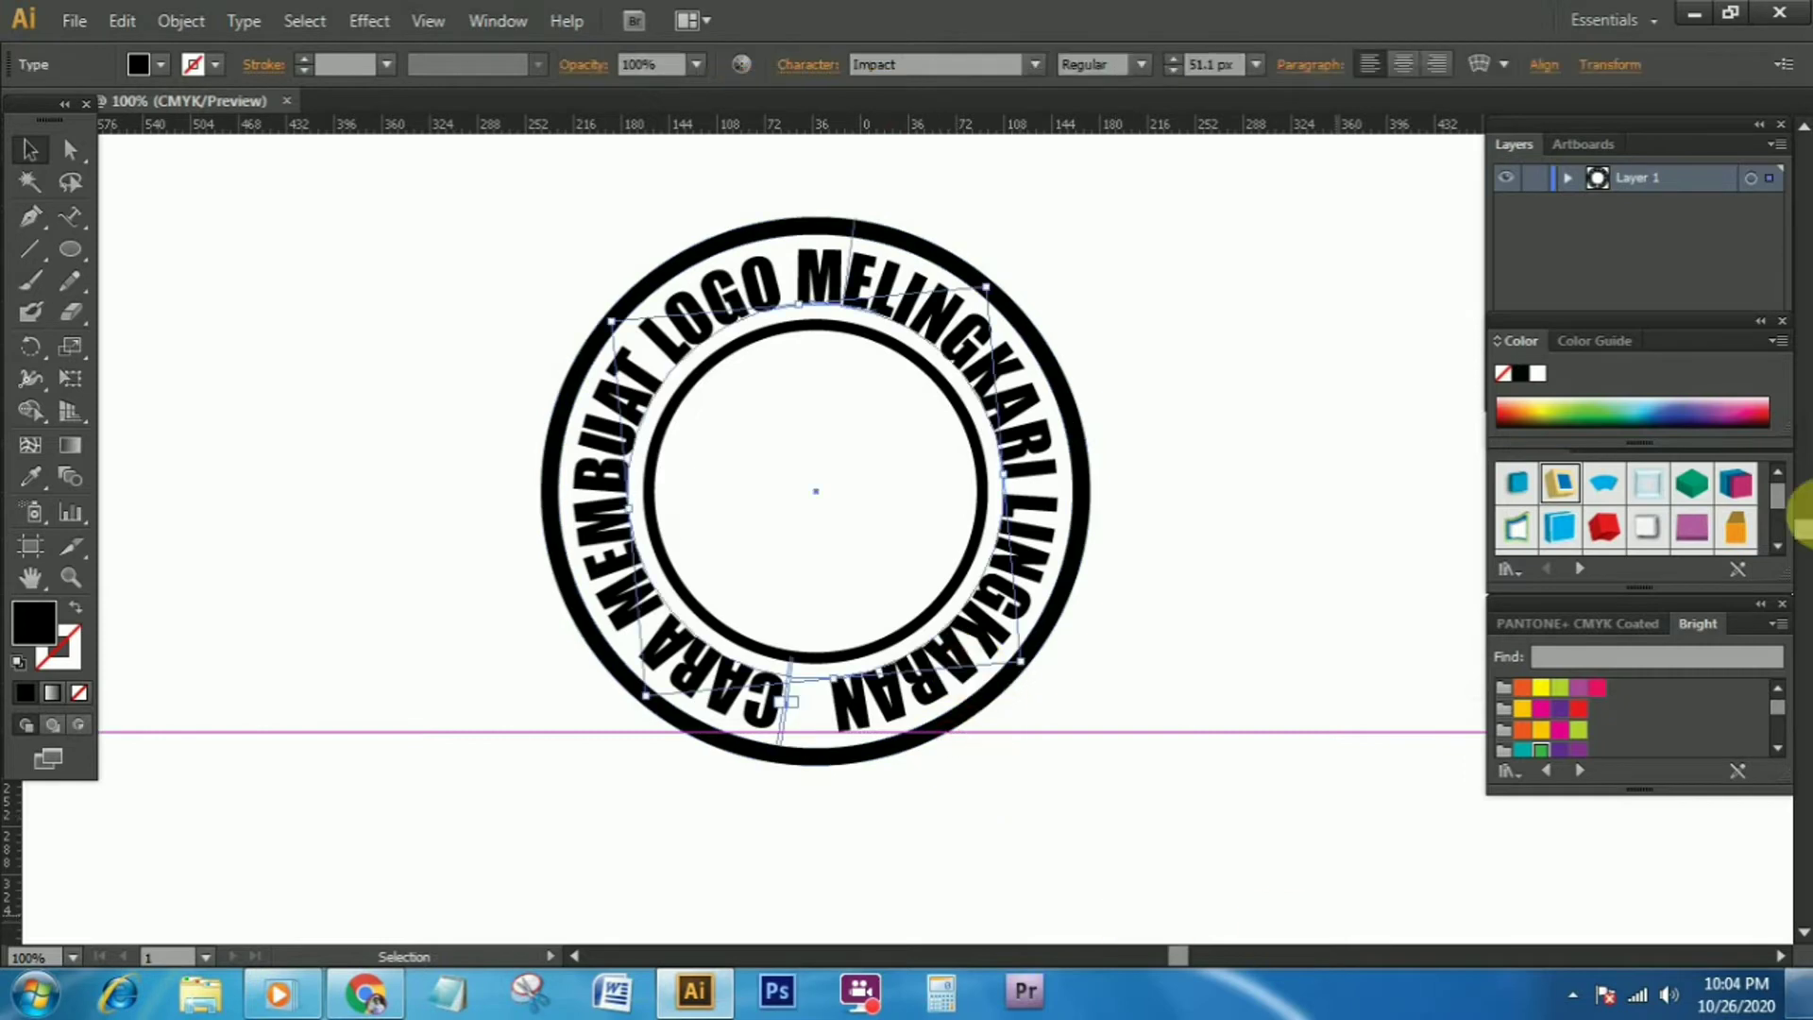
left_click(34, 351)
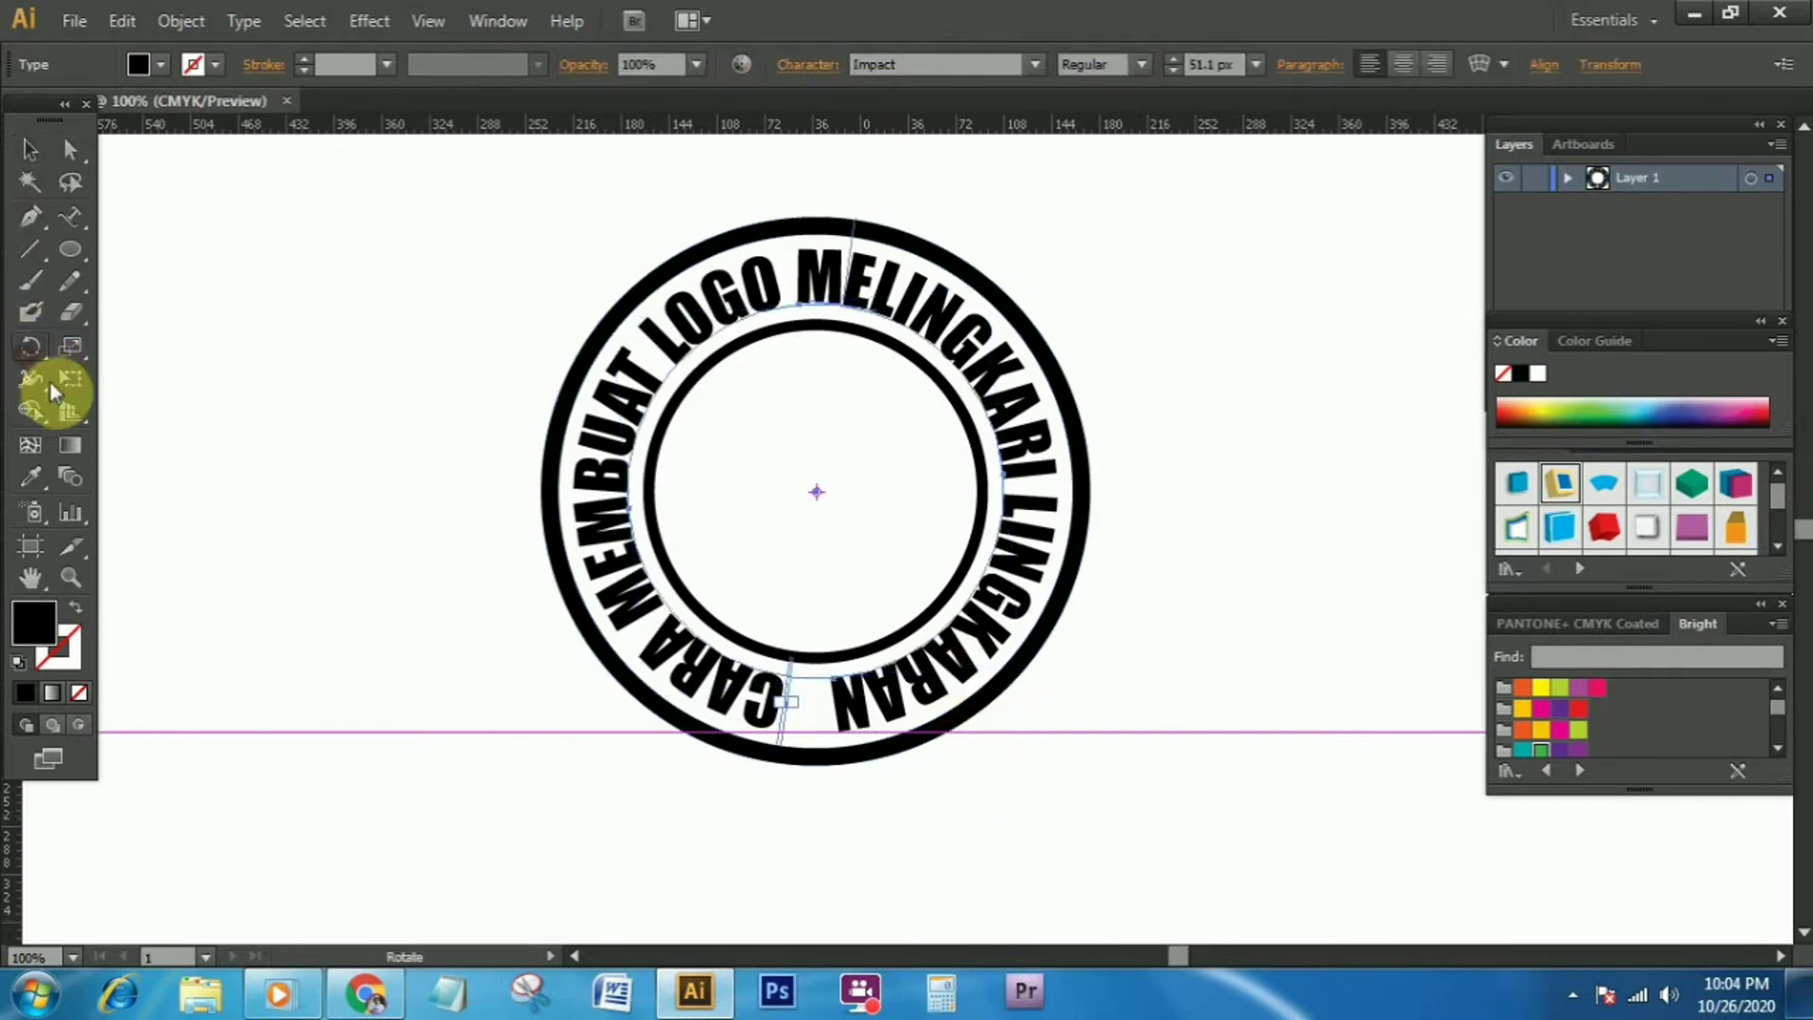
mouse_move(858, 842)
left_mouse_down()
mouse_move(876, 861)
mouse_move(861, 867)
left_mouse_up()
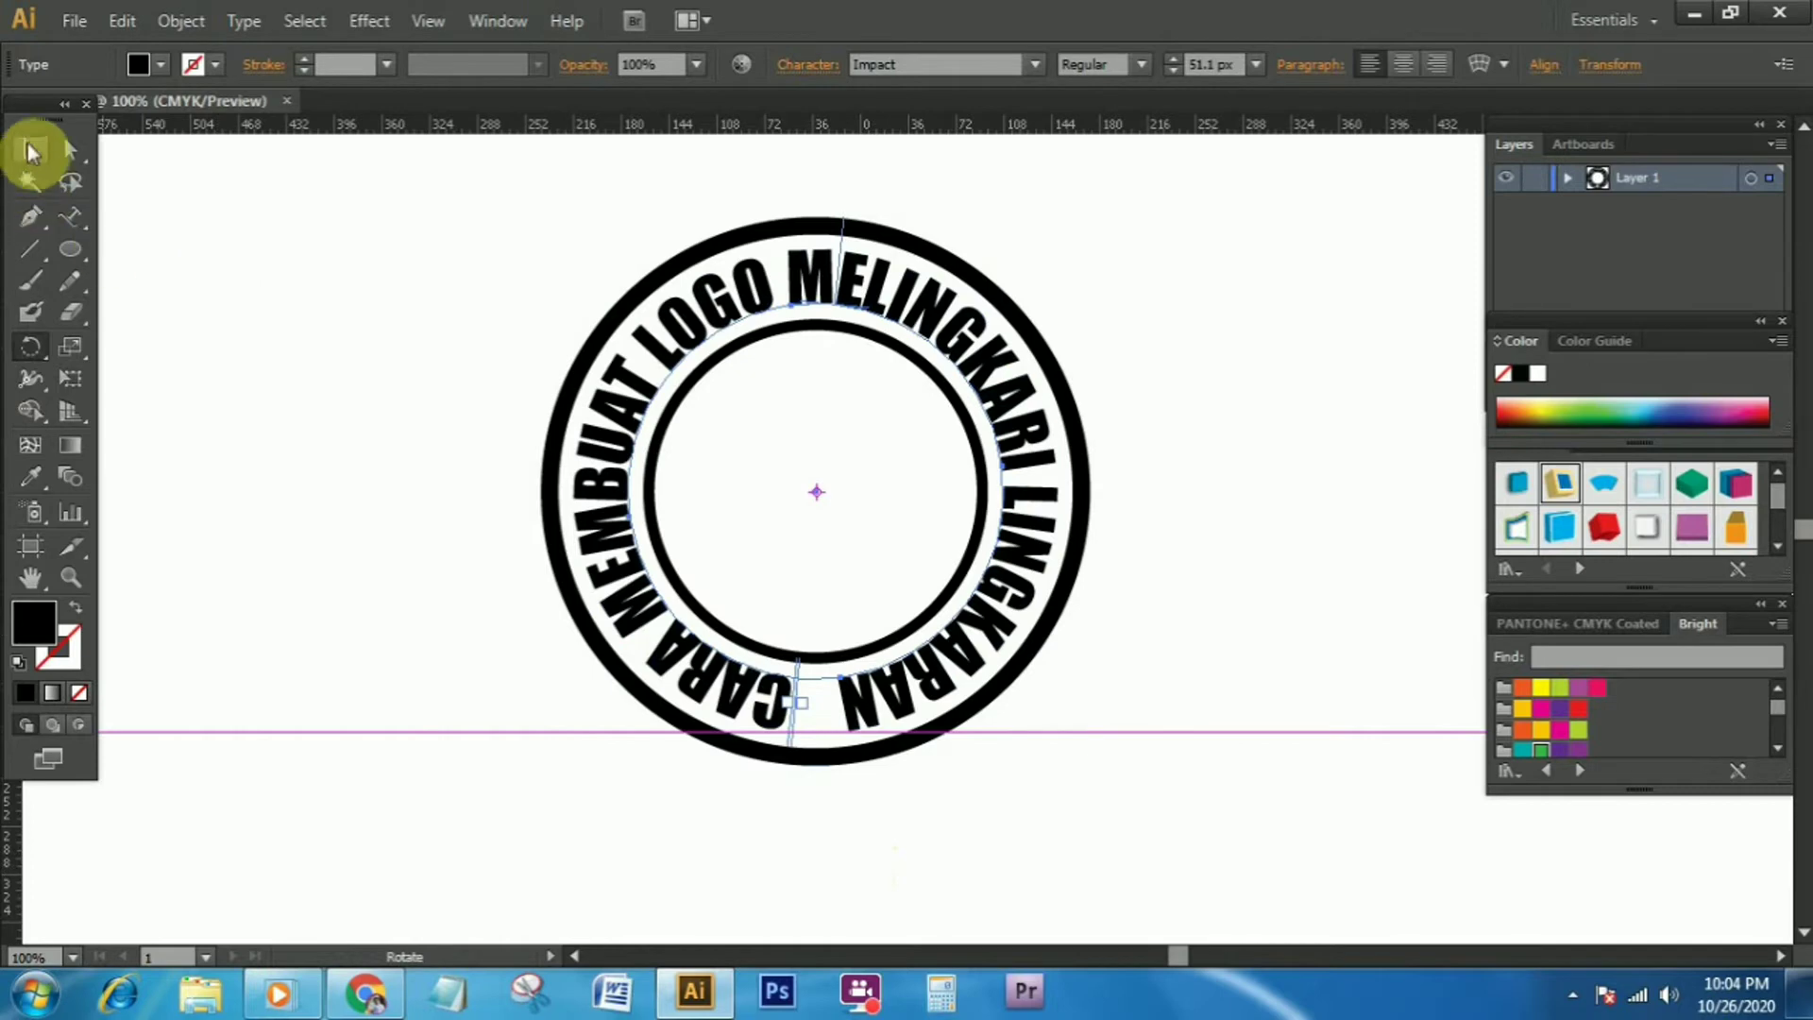
left_click(30, 149)
left_click(1122, 642)
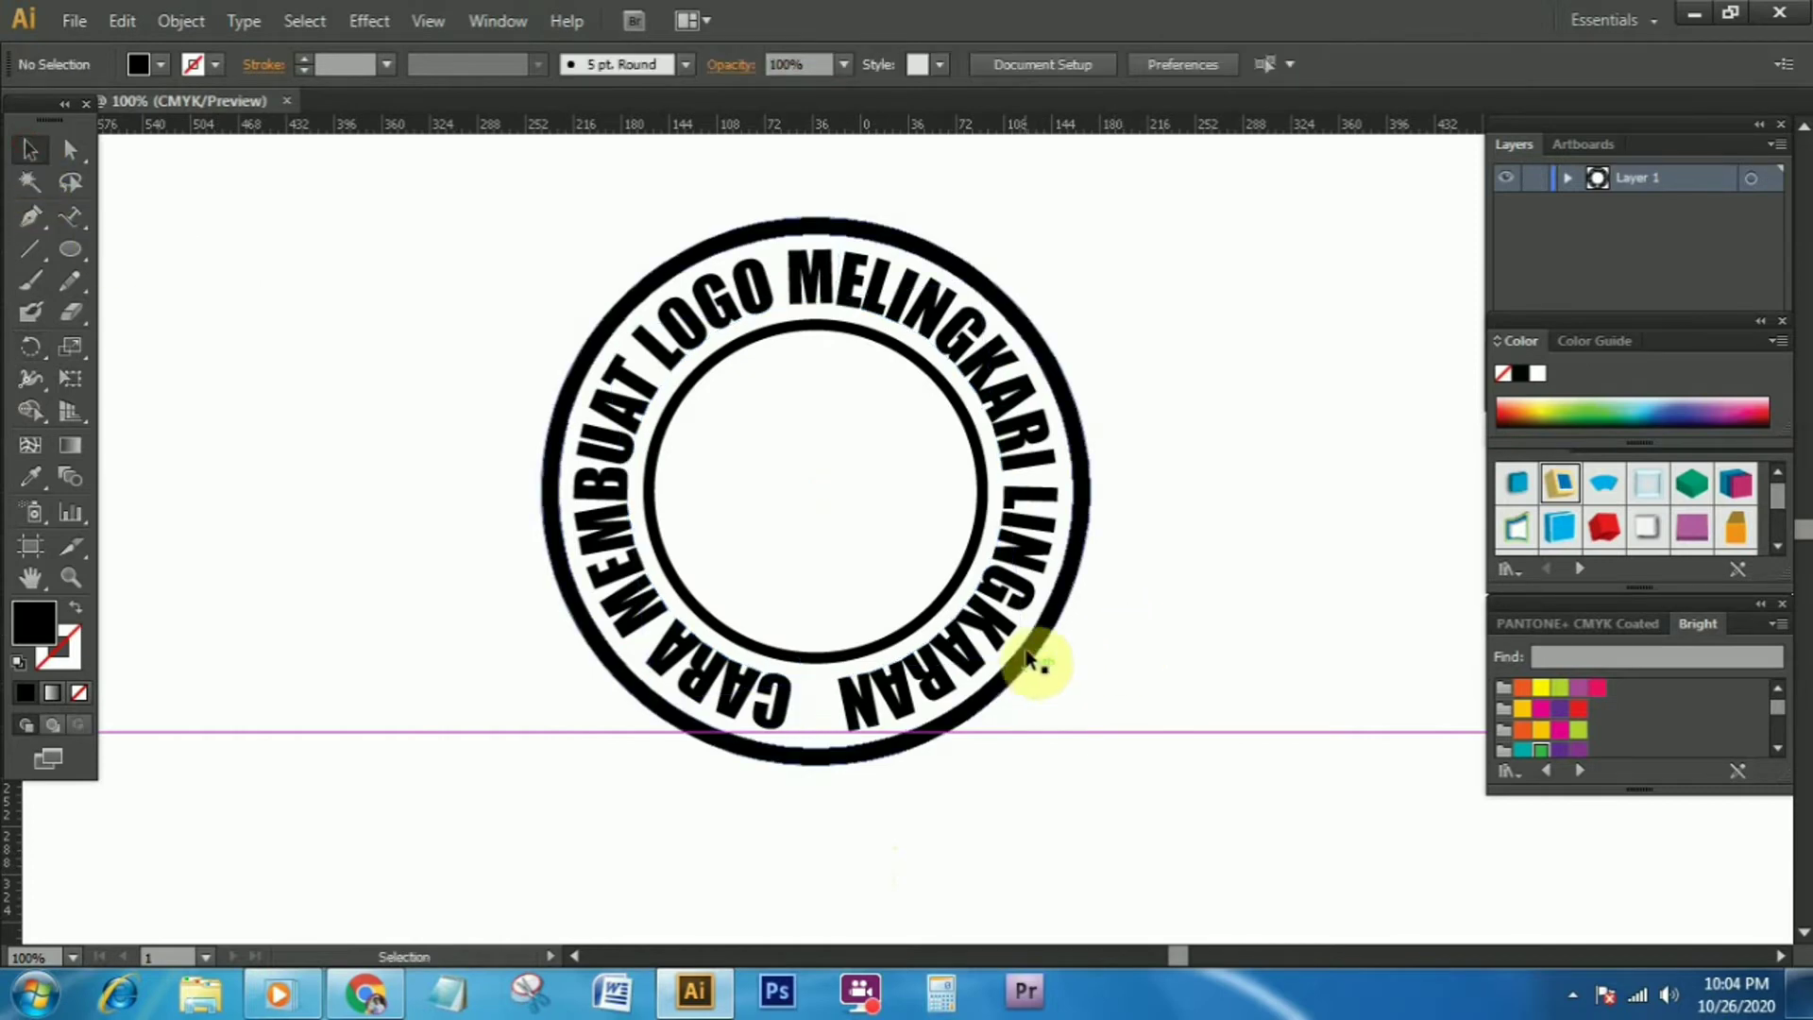
Reset the circular text's bounding box via Transform > Reset Bounding Box
left_click(1003, 420)
right_click(1000, 425)
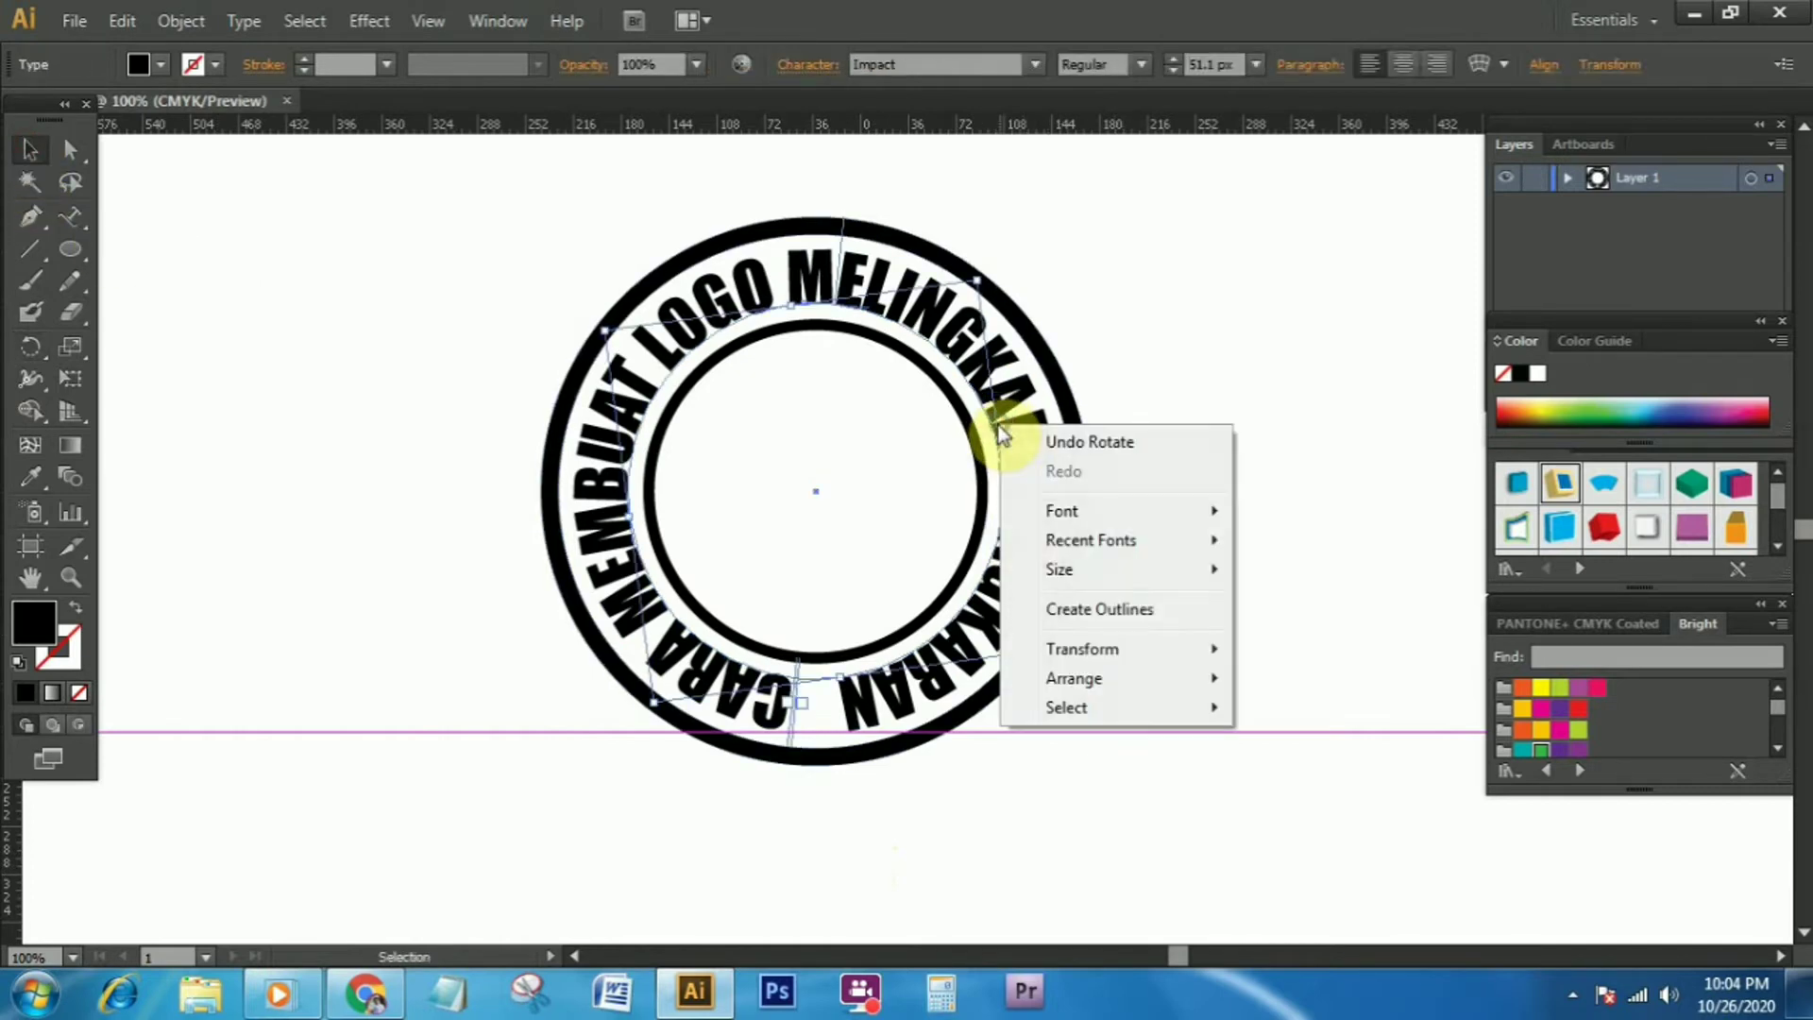
mouse_move(1119, 649)
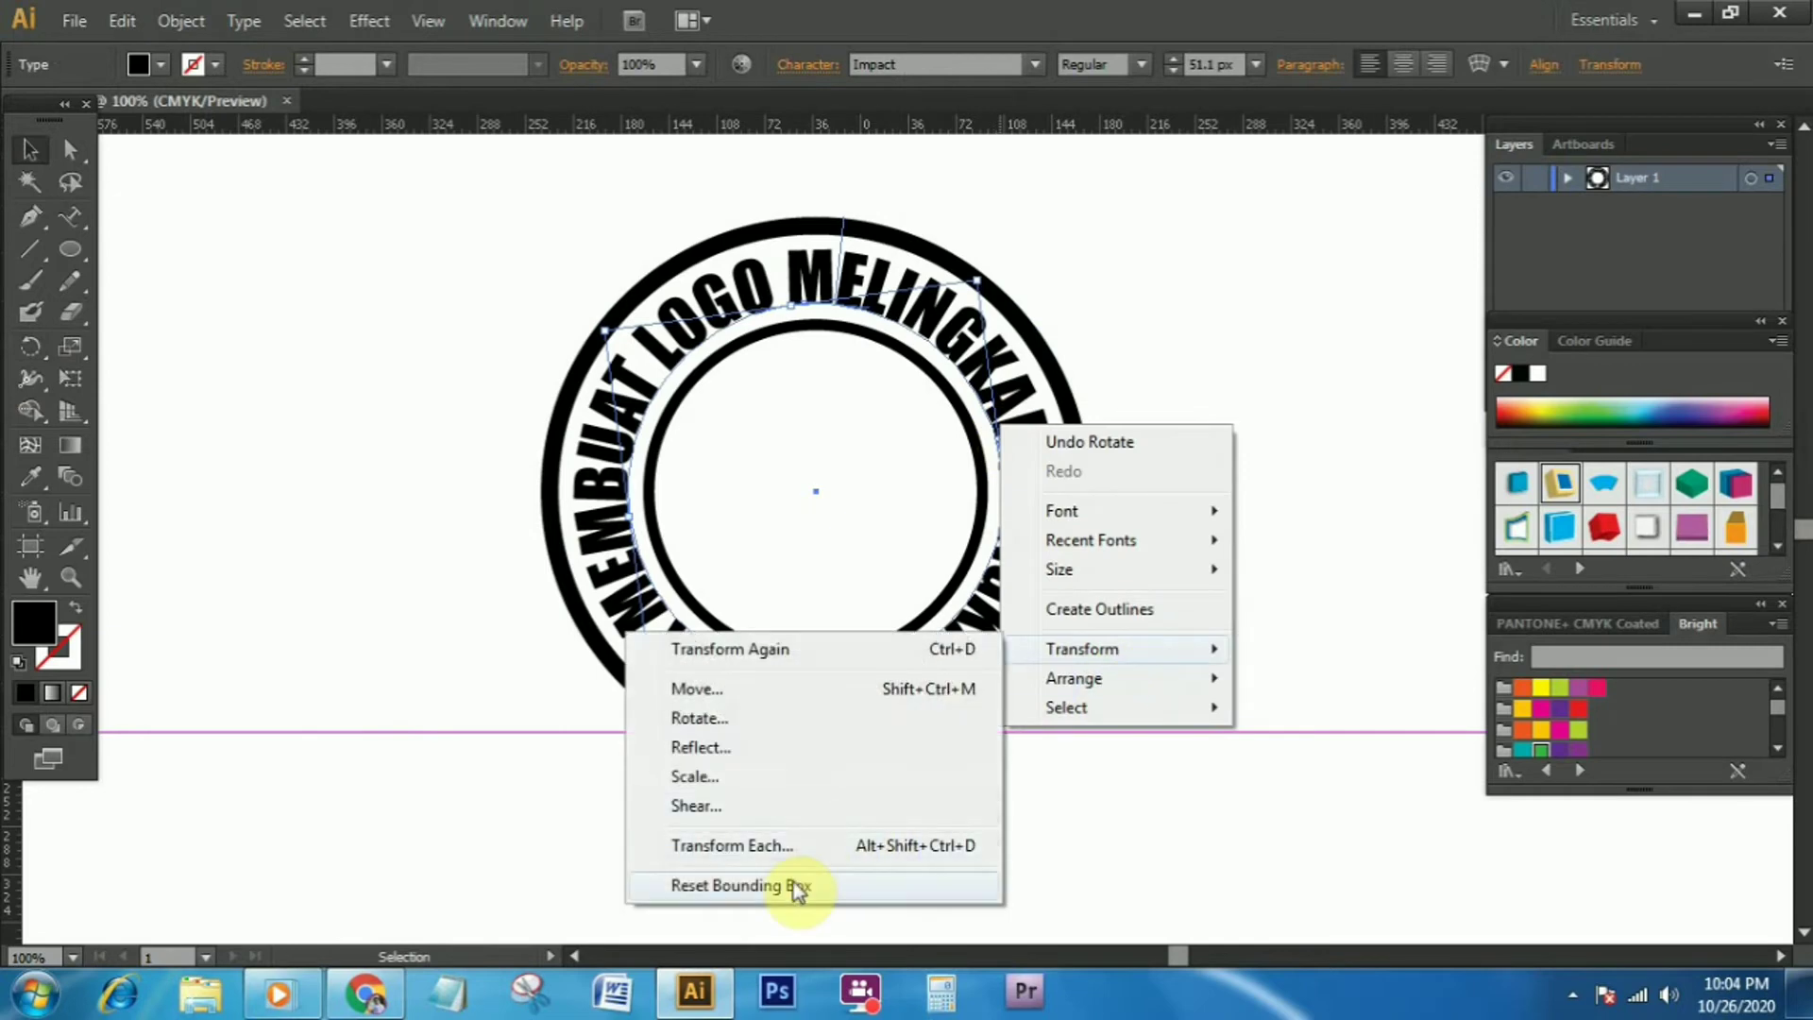
left_click(793, 884)
left_click(929, 878)
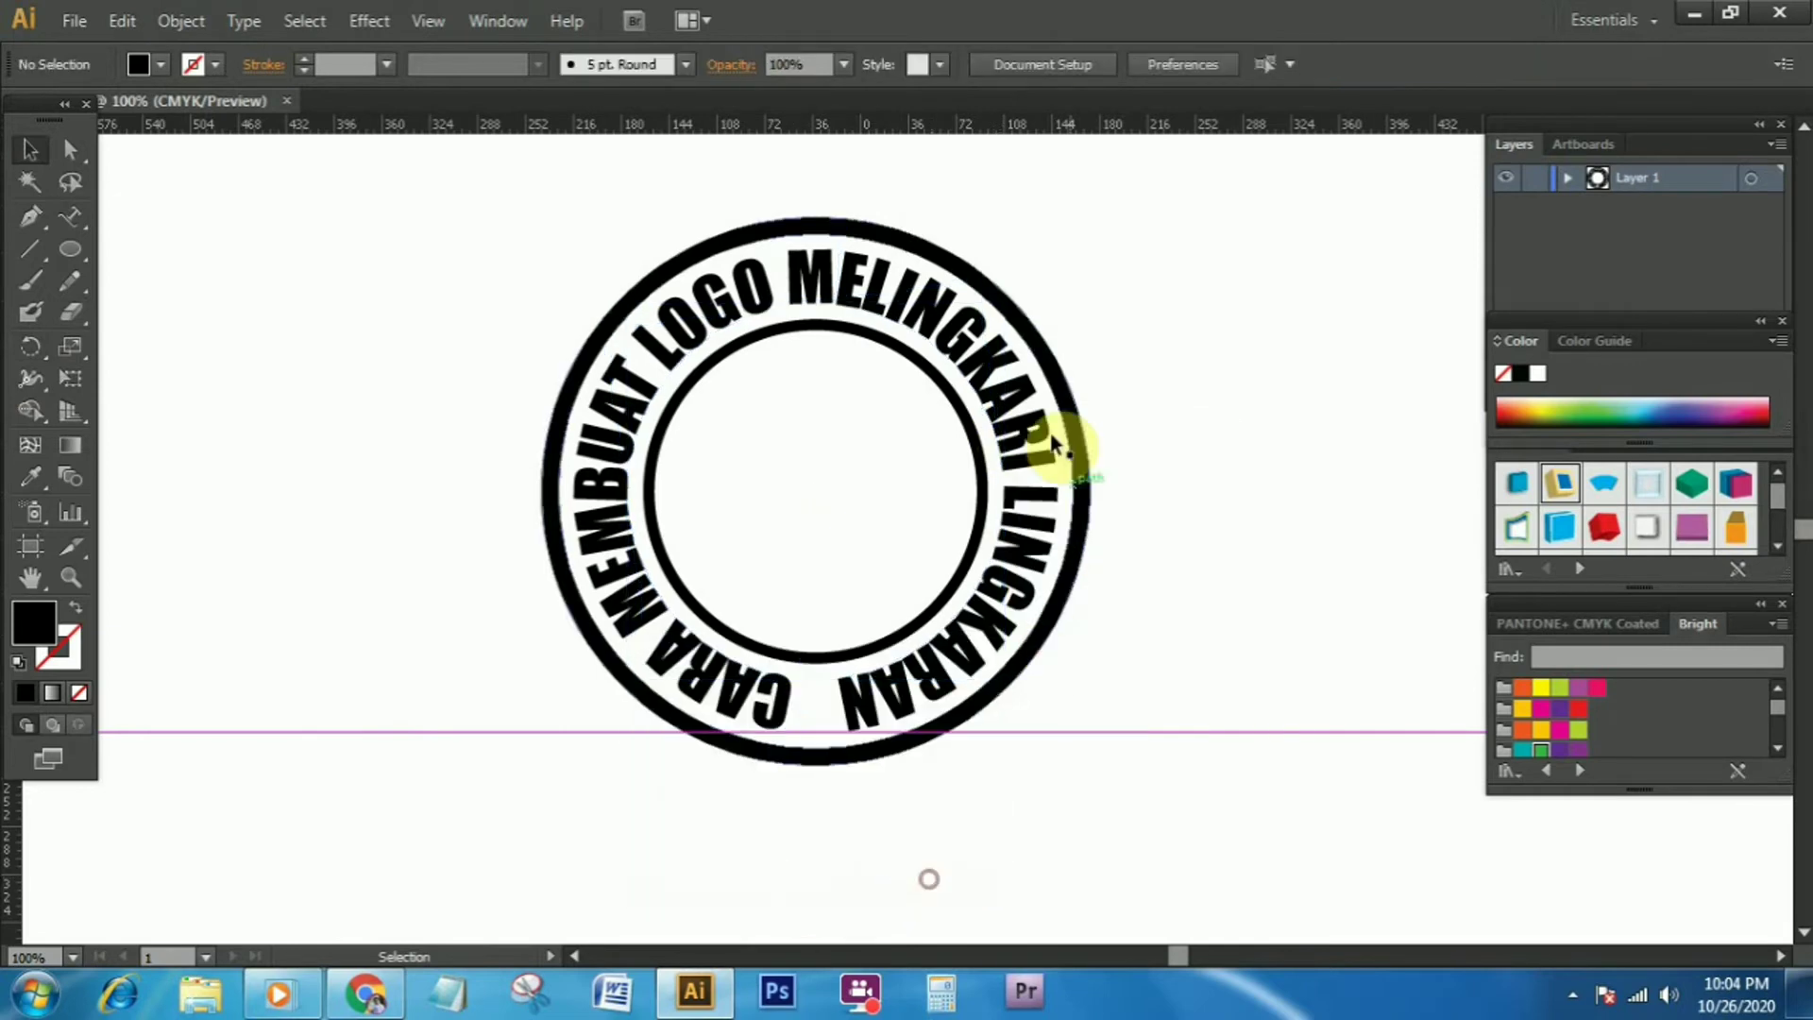
left_click(972, 349)
right_click(972, 347)
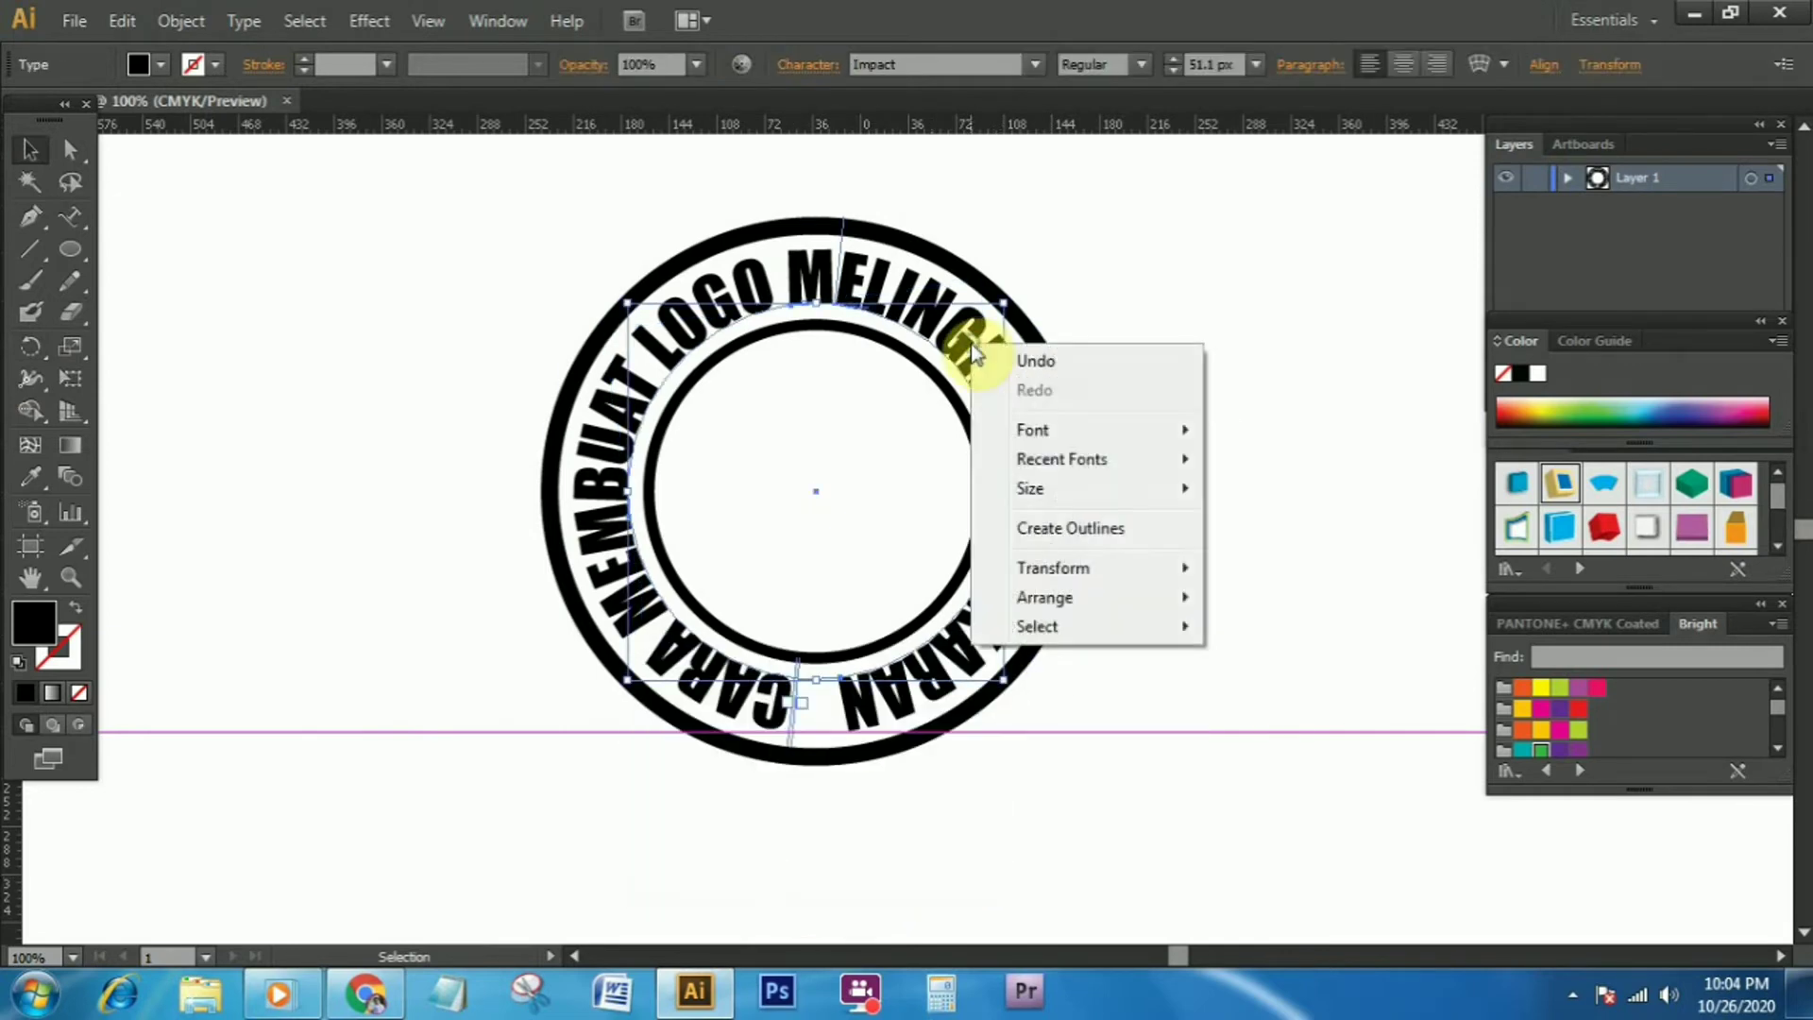
Convert the circular text to outlines and colour it red from the PANTONE Bright swatches
left_click(1052, 527)
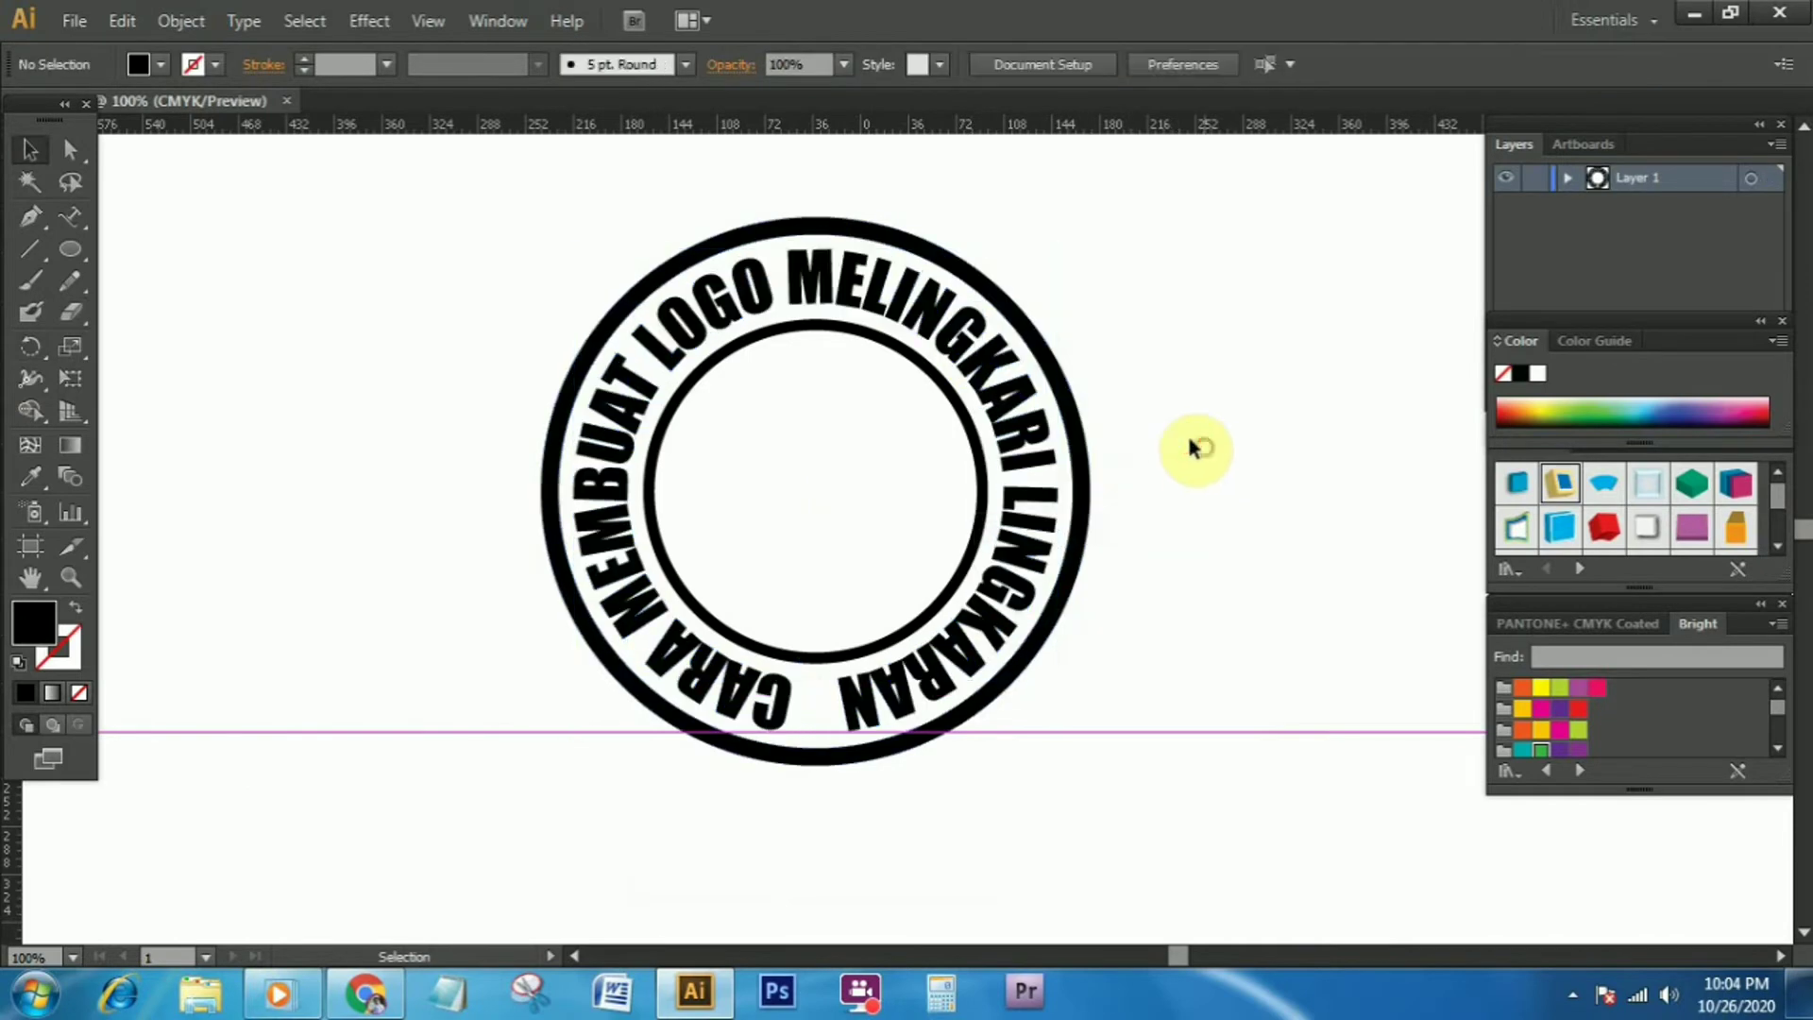
left_click(1186, 432)
left_click(977, 351)
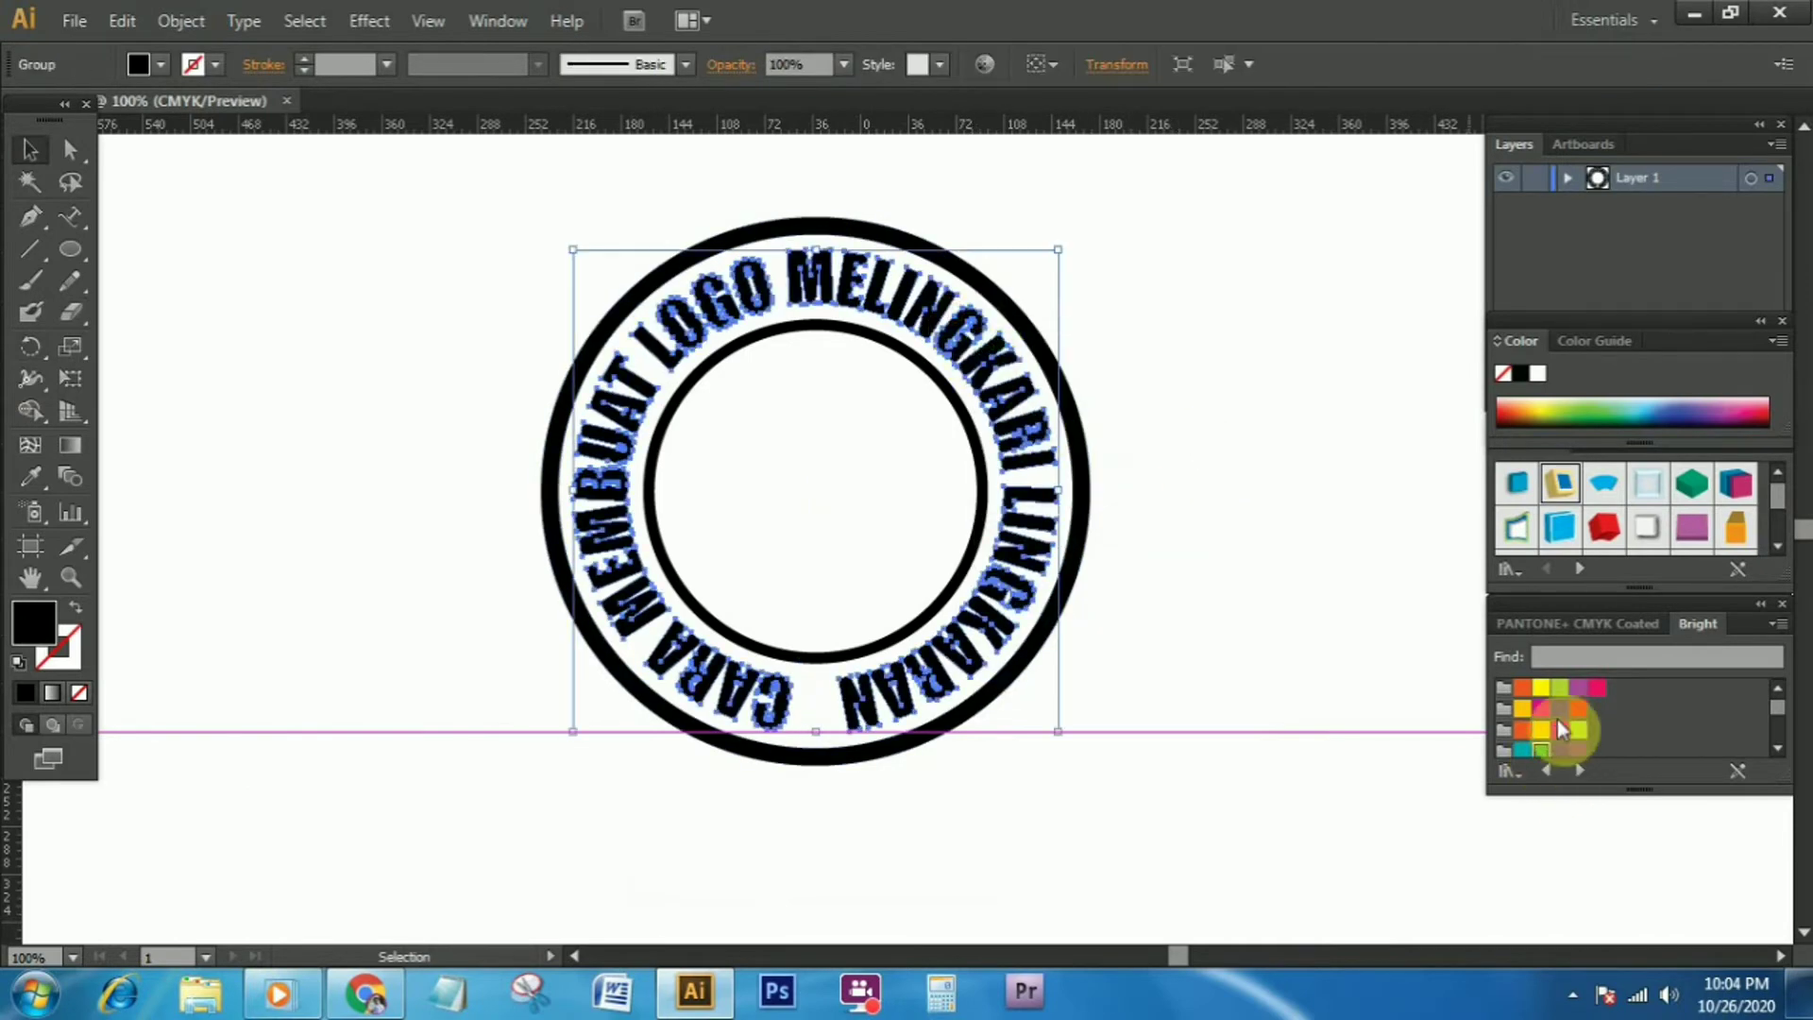
left_click(1541, 707)
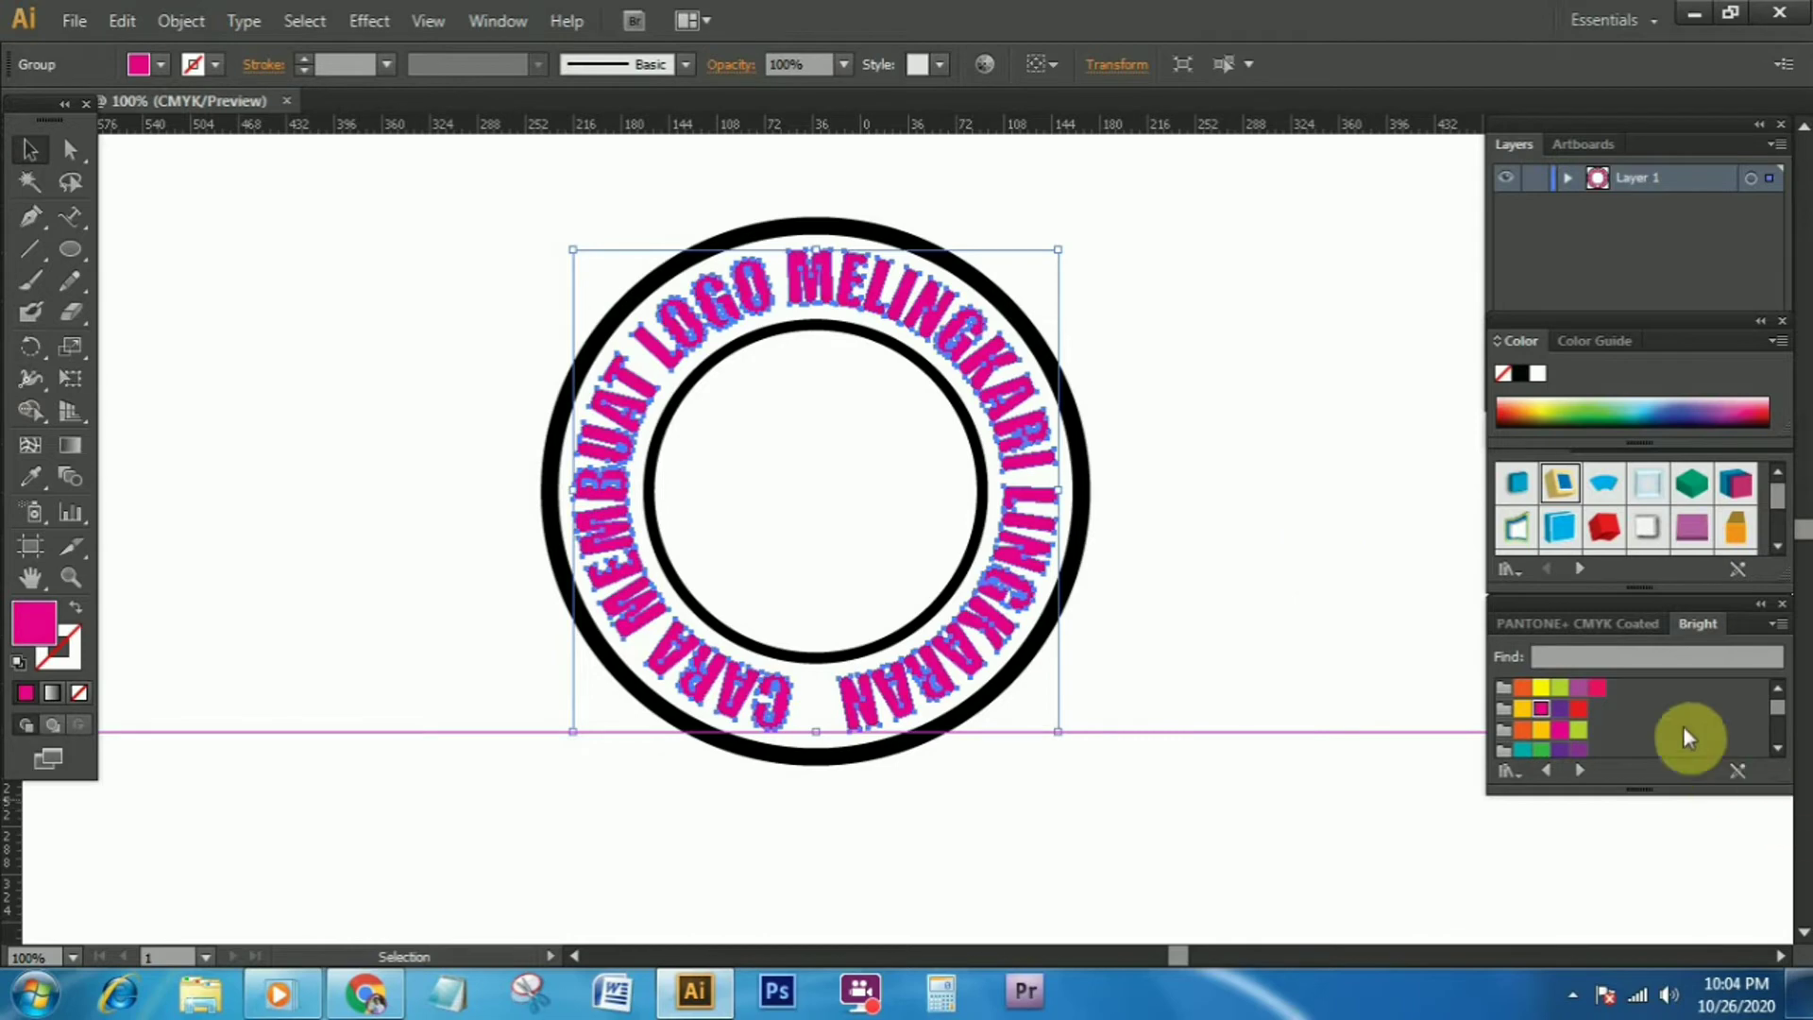
left_click(1578, 708)
left_click(1390, 614)
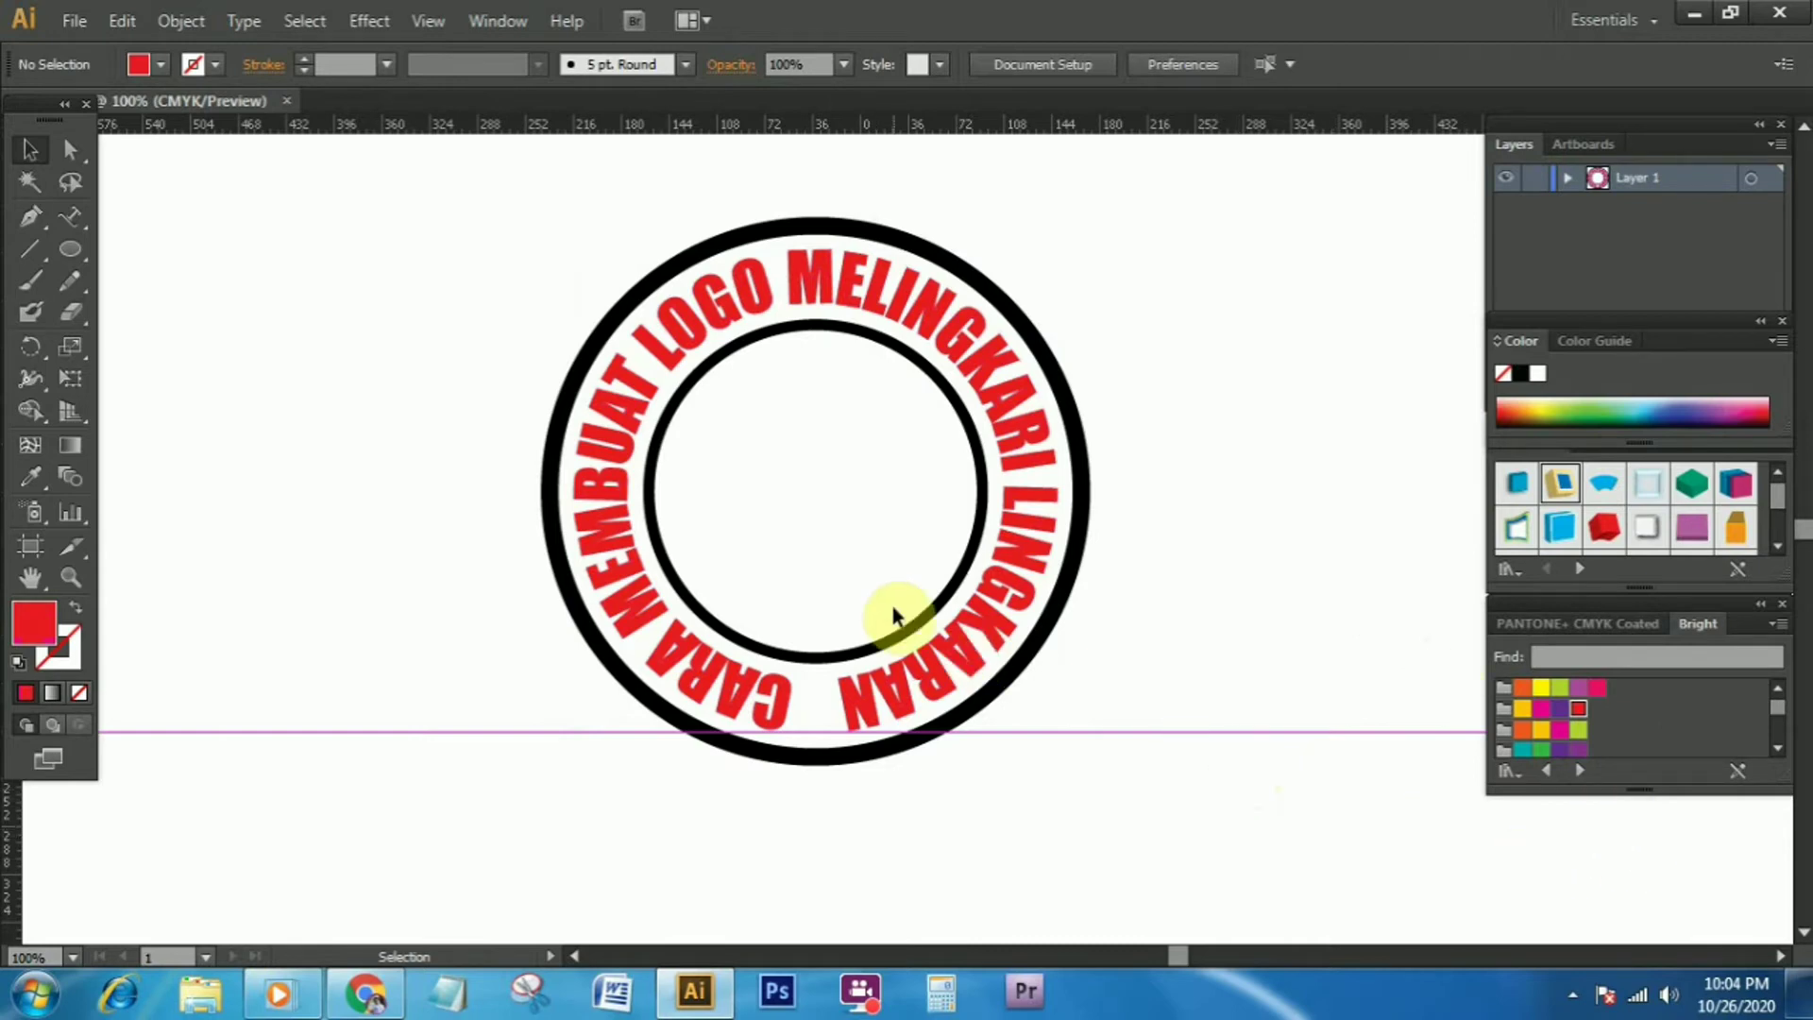
left_click(920, 630)
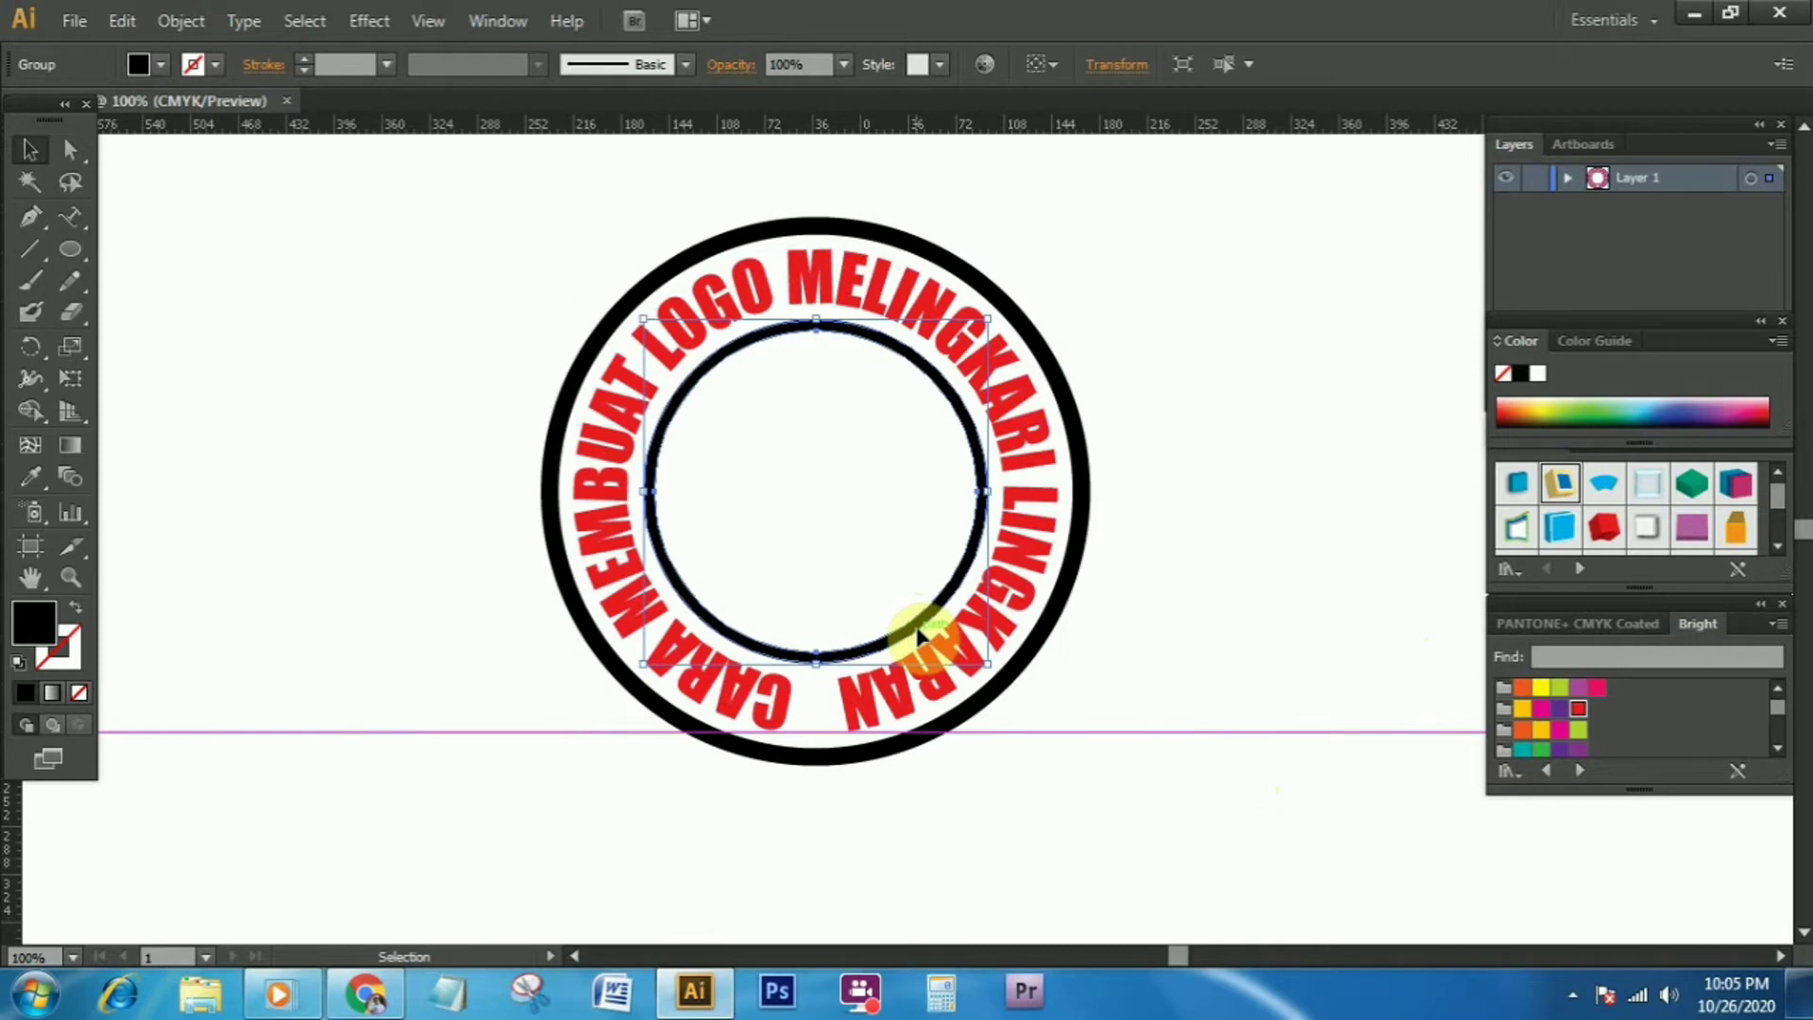
Copy and paste the inner circle in front, then shrink the copy to 242 px
left_click(122, 21)
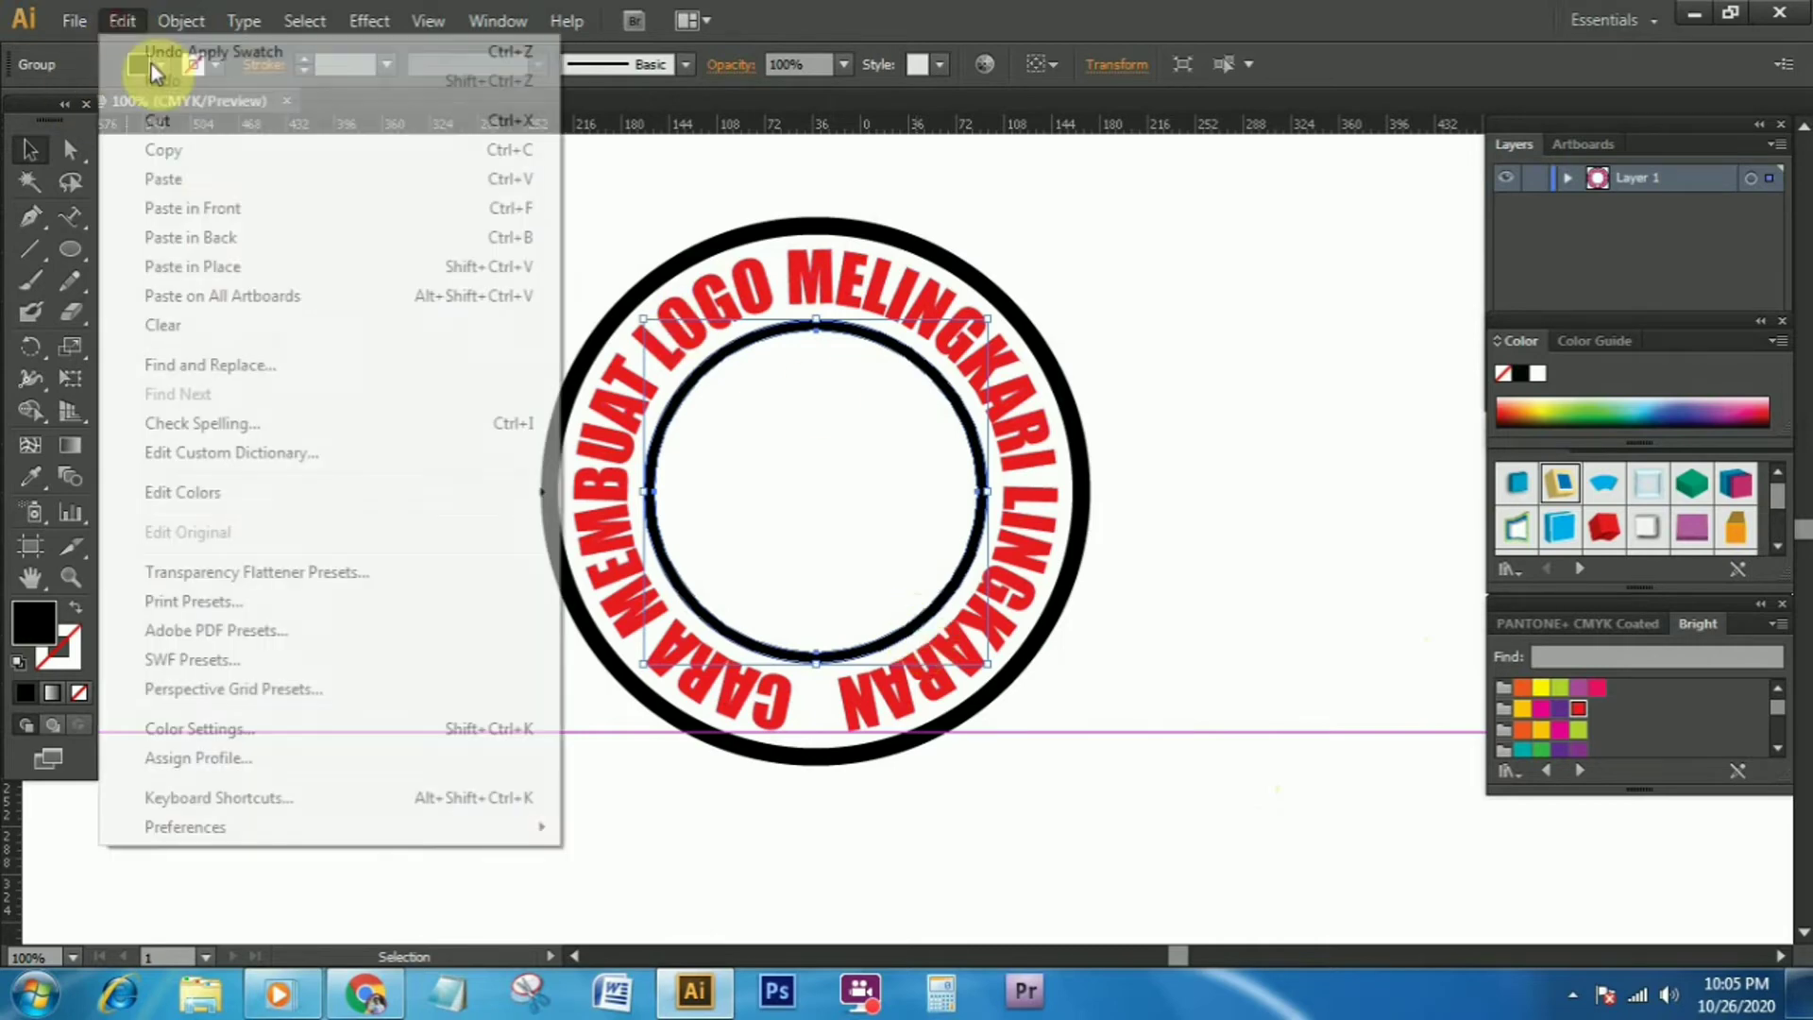
left_click(189, 151)
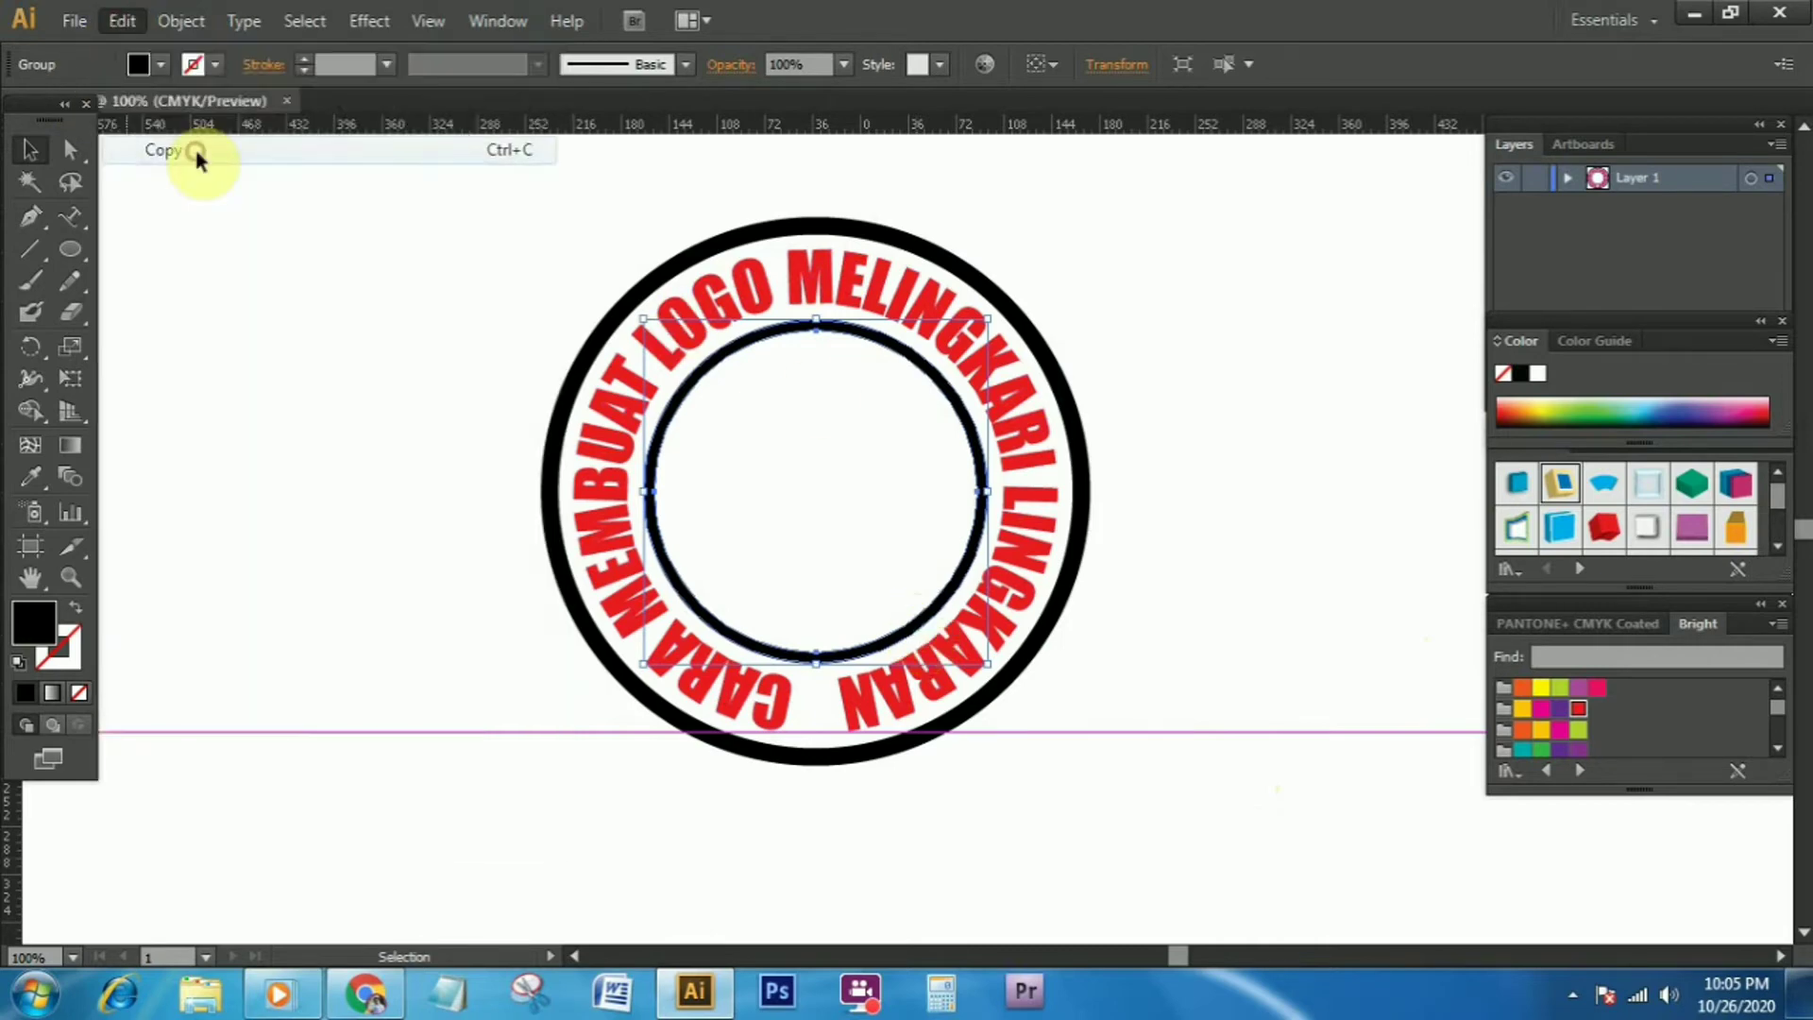
left_click(1171, 497)
left_click(122, 21)
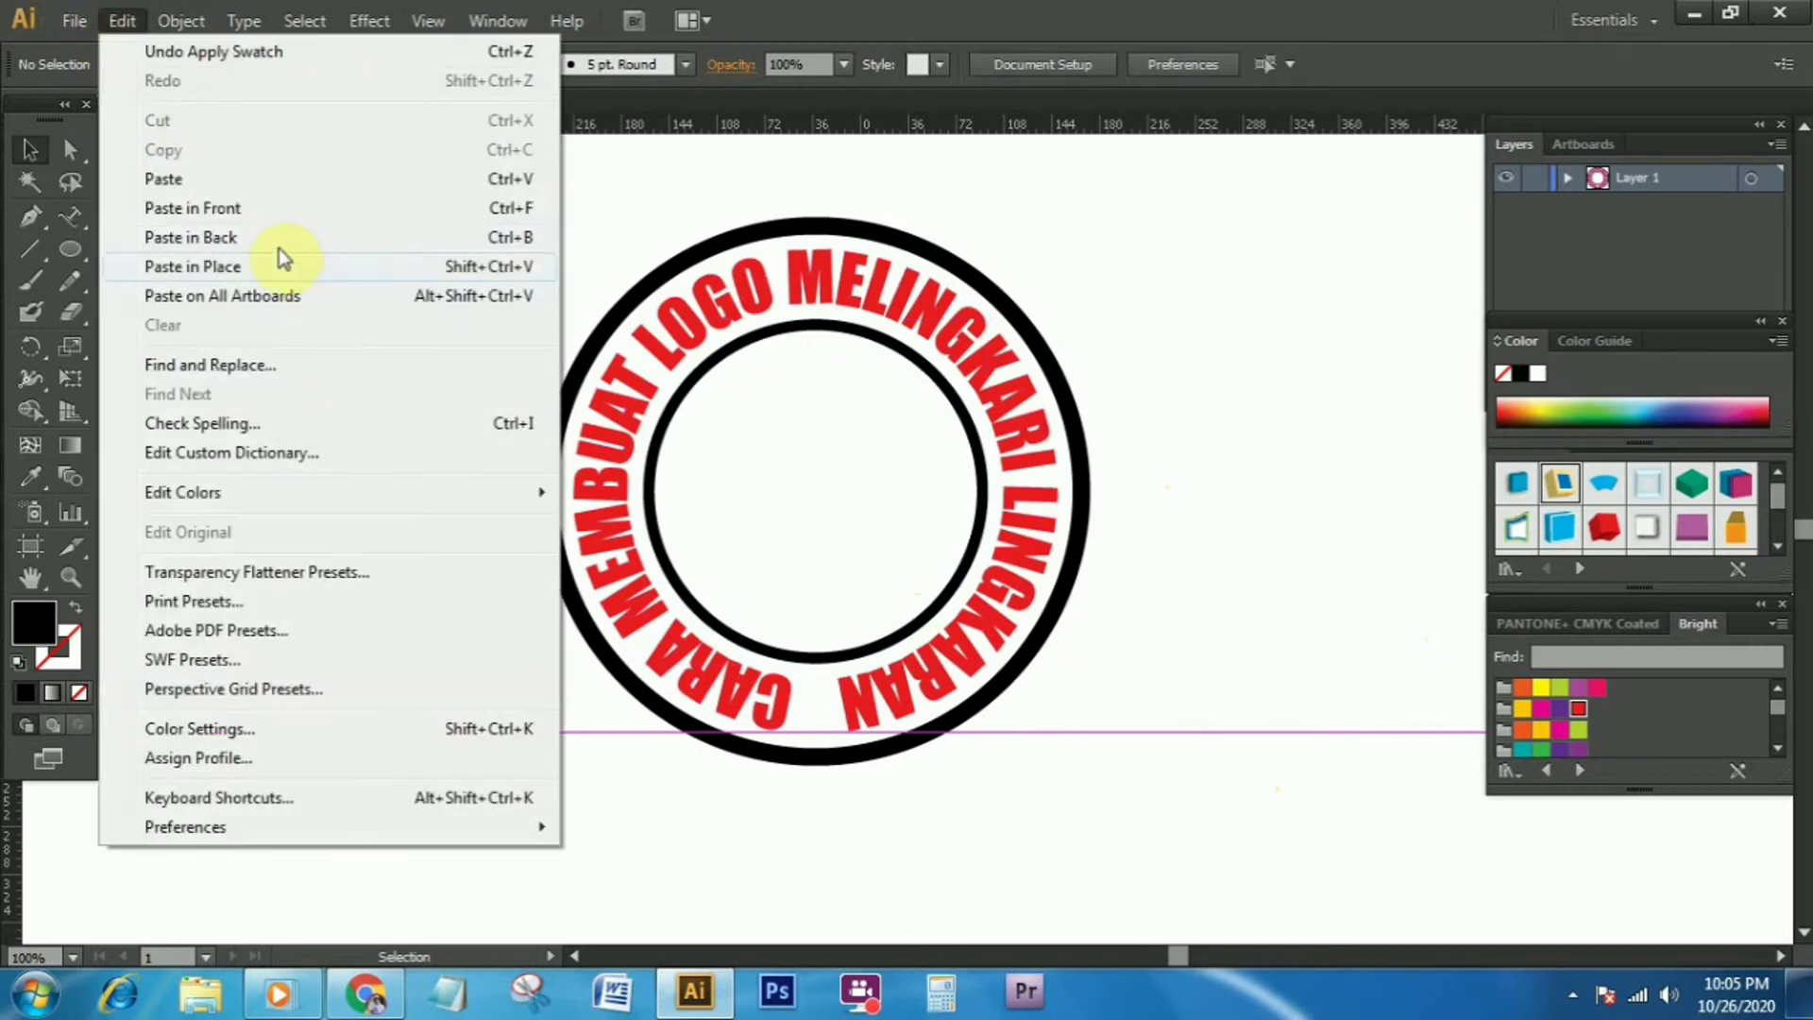
left_click(250, 208)
left_click_drag(992, 660, 968, 644)
left_click(1150, 626)
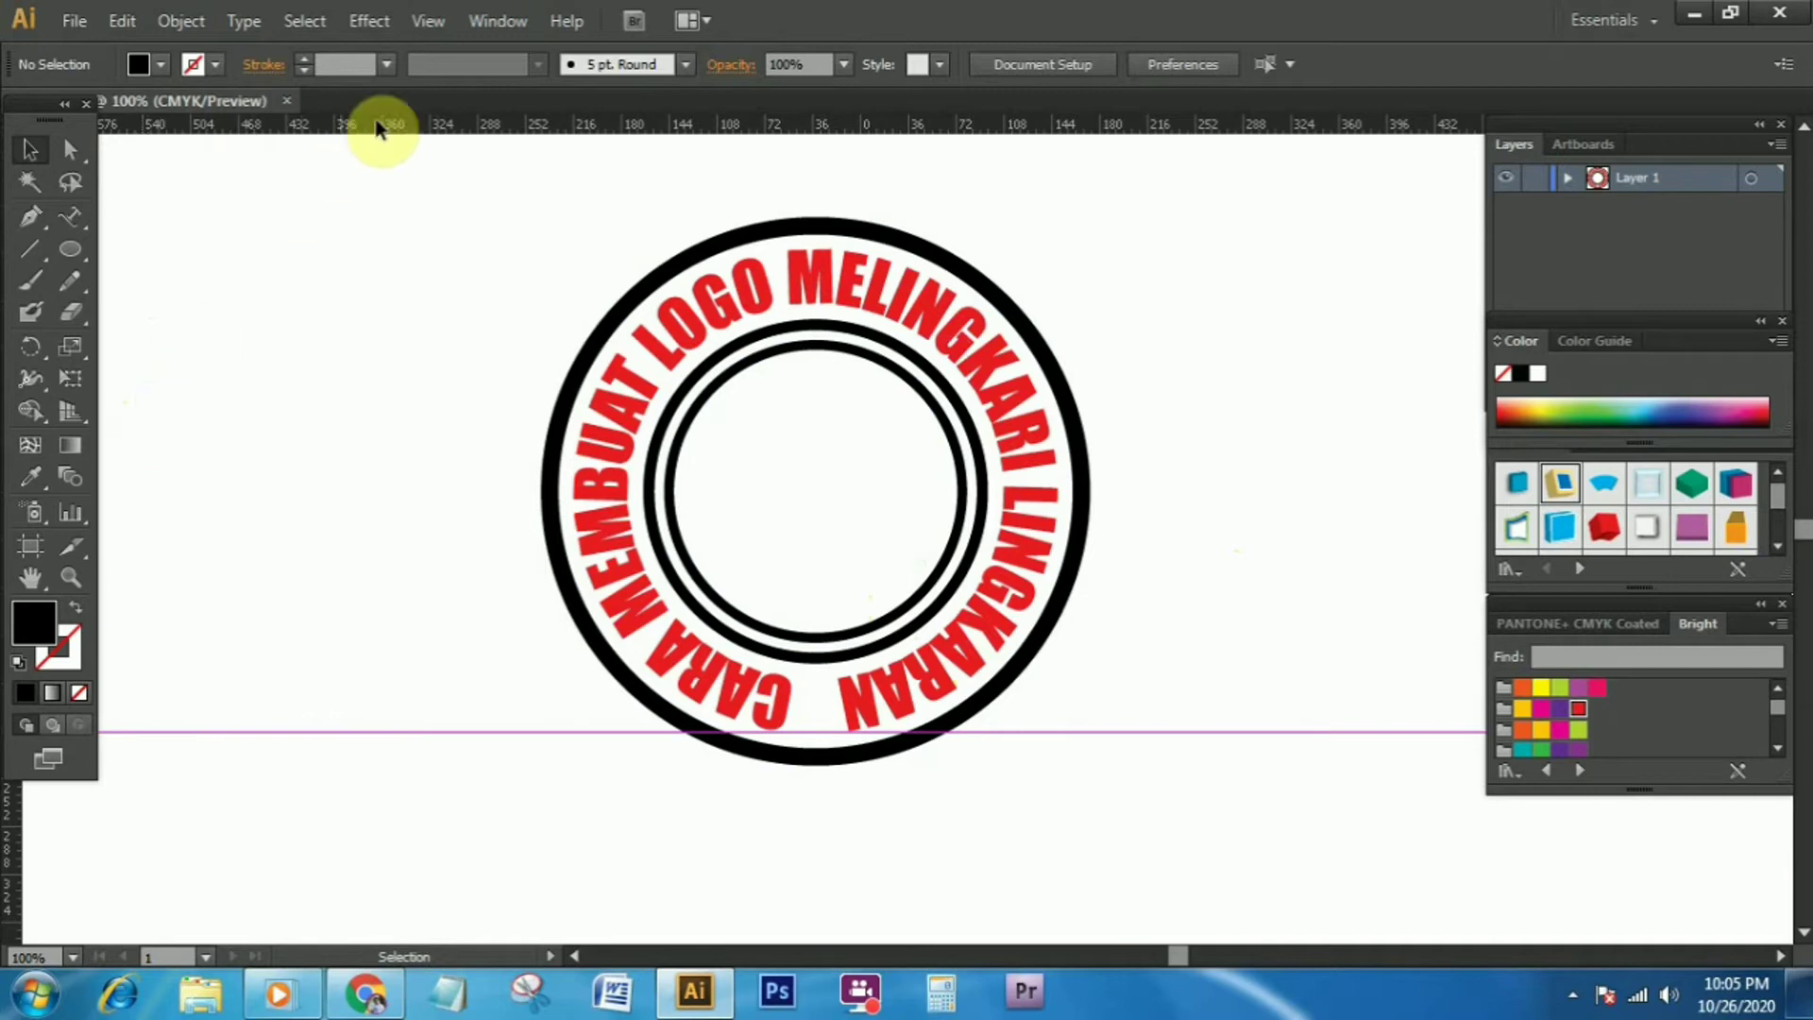
Clear all guides and select the red outlined curved-text group
left_click(428, 21)
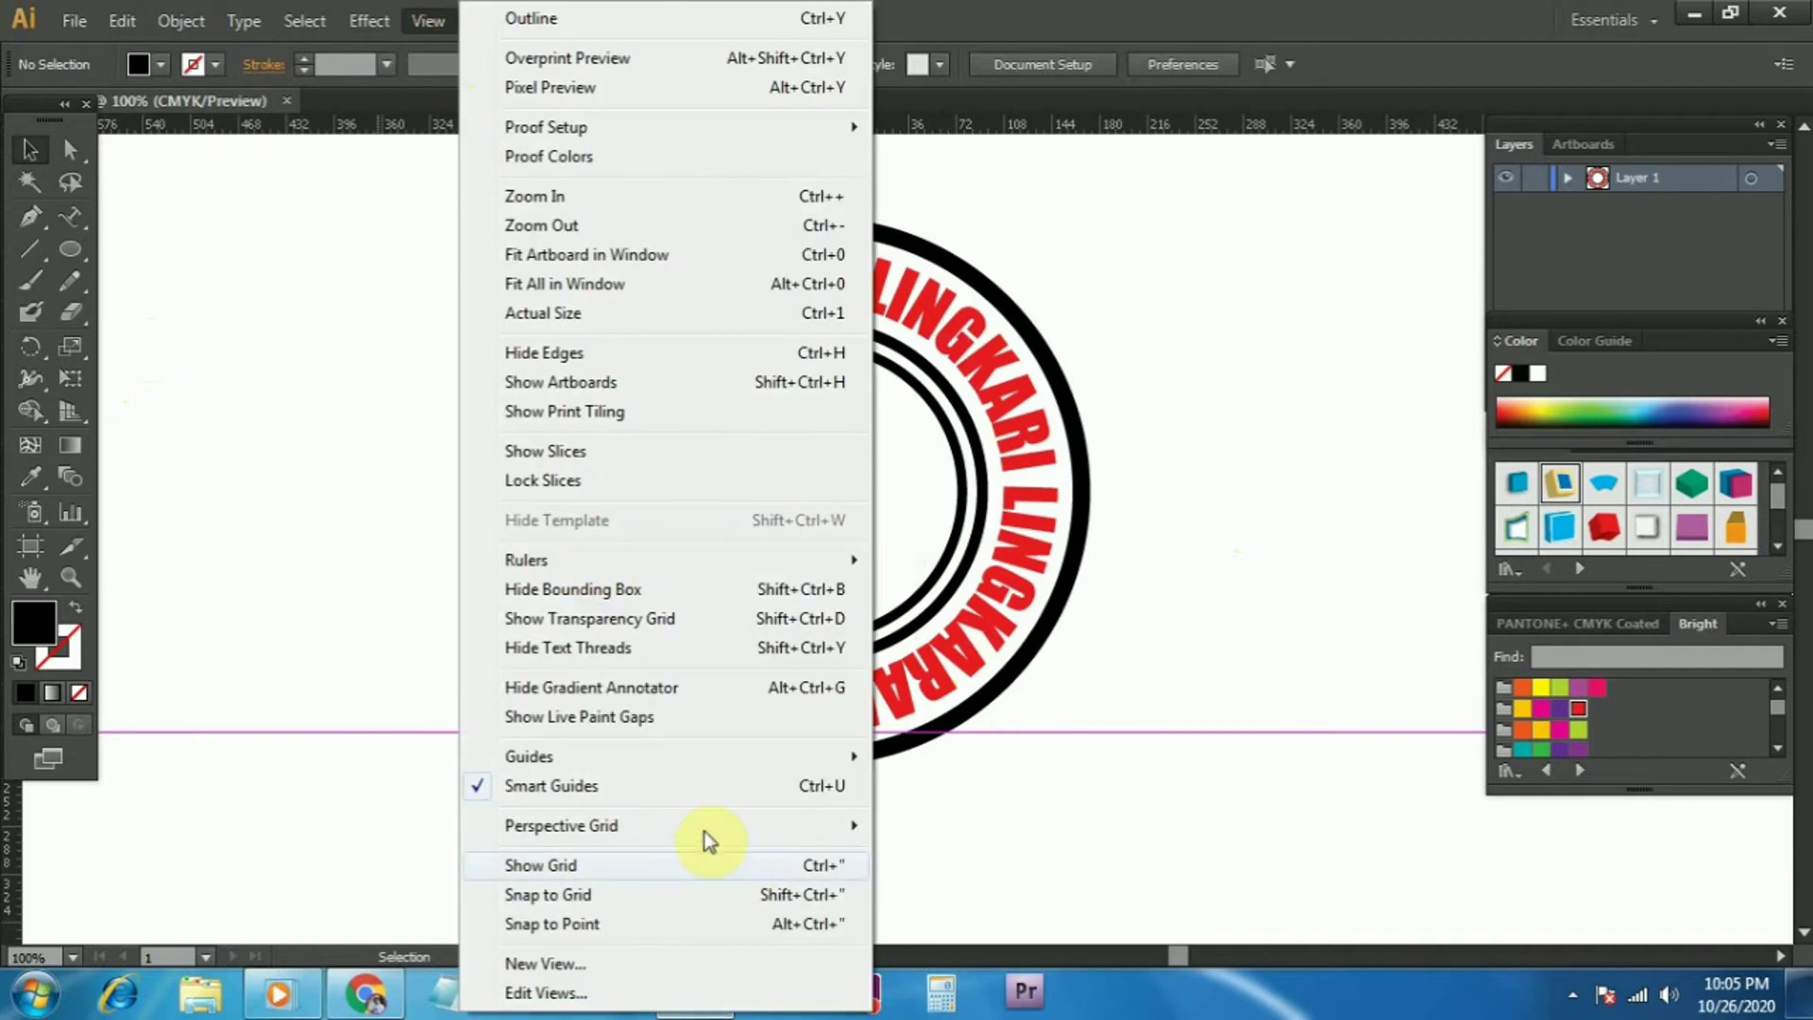
mouse_move(528, 756)
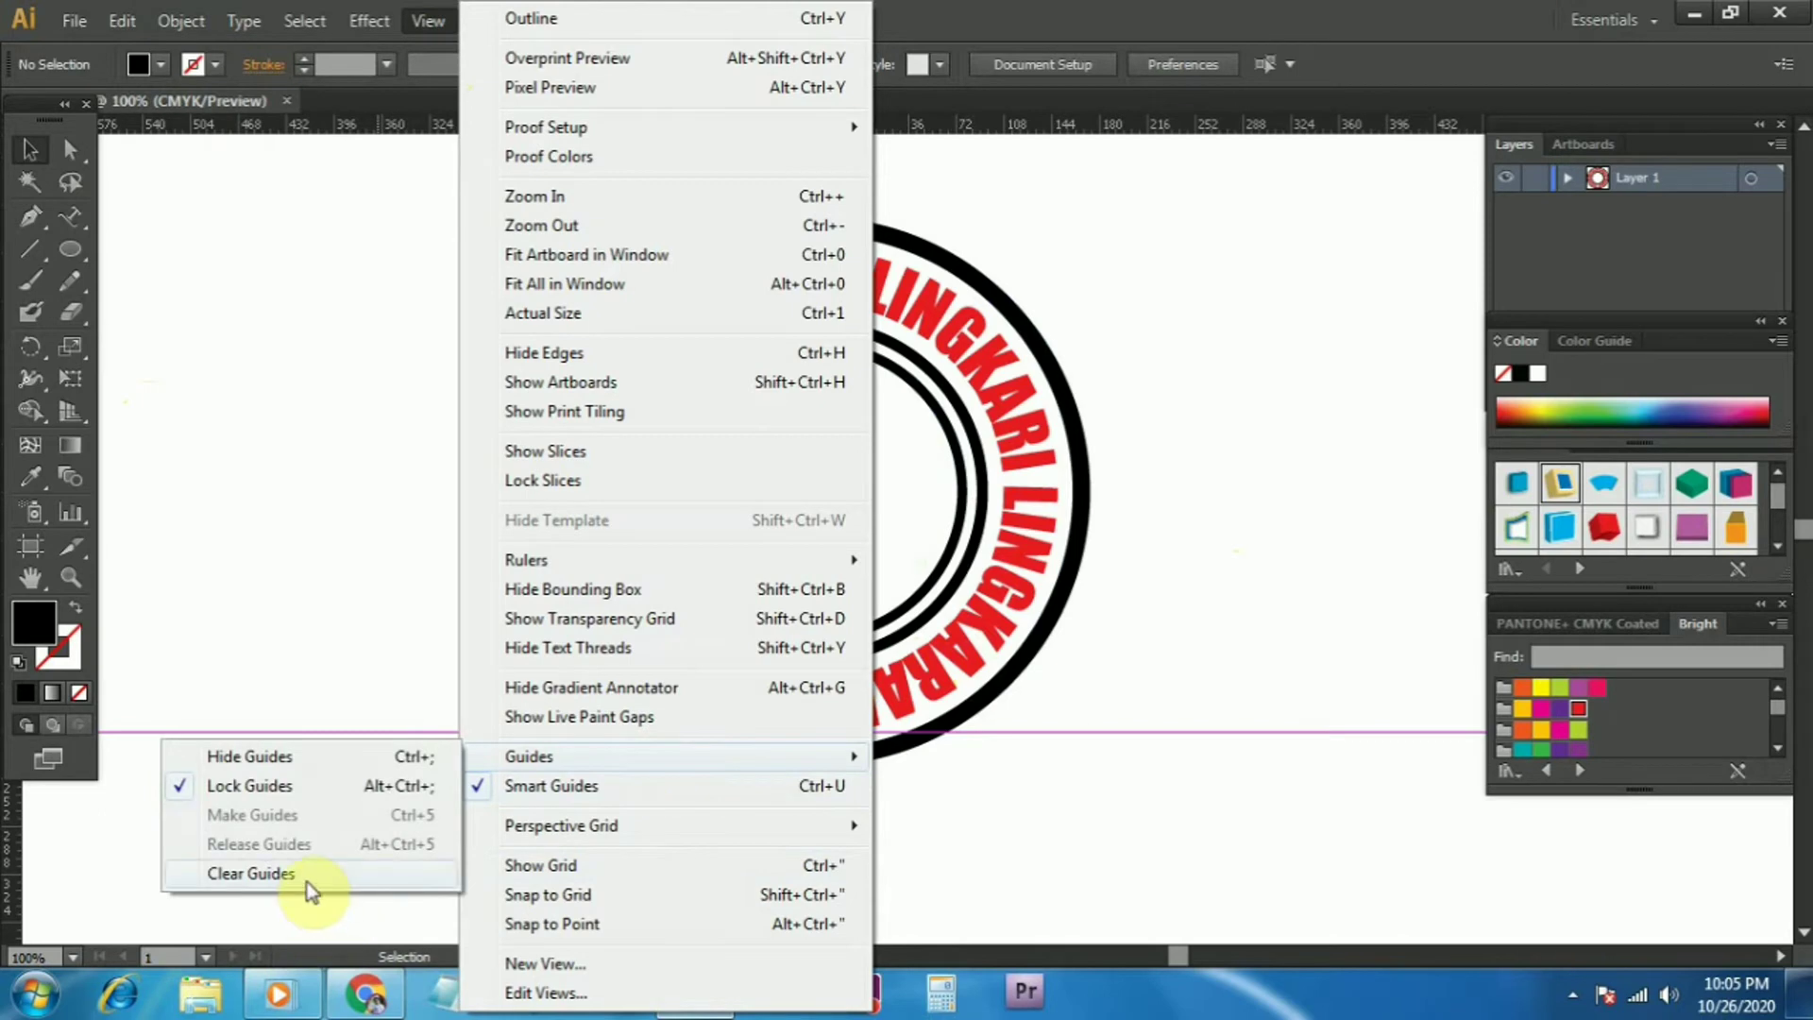
left_click(310, 876)
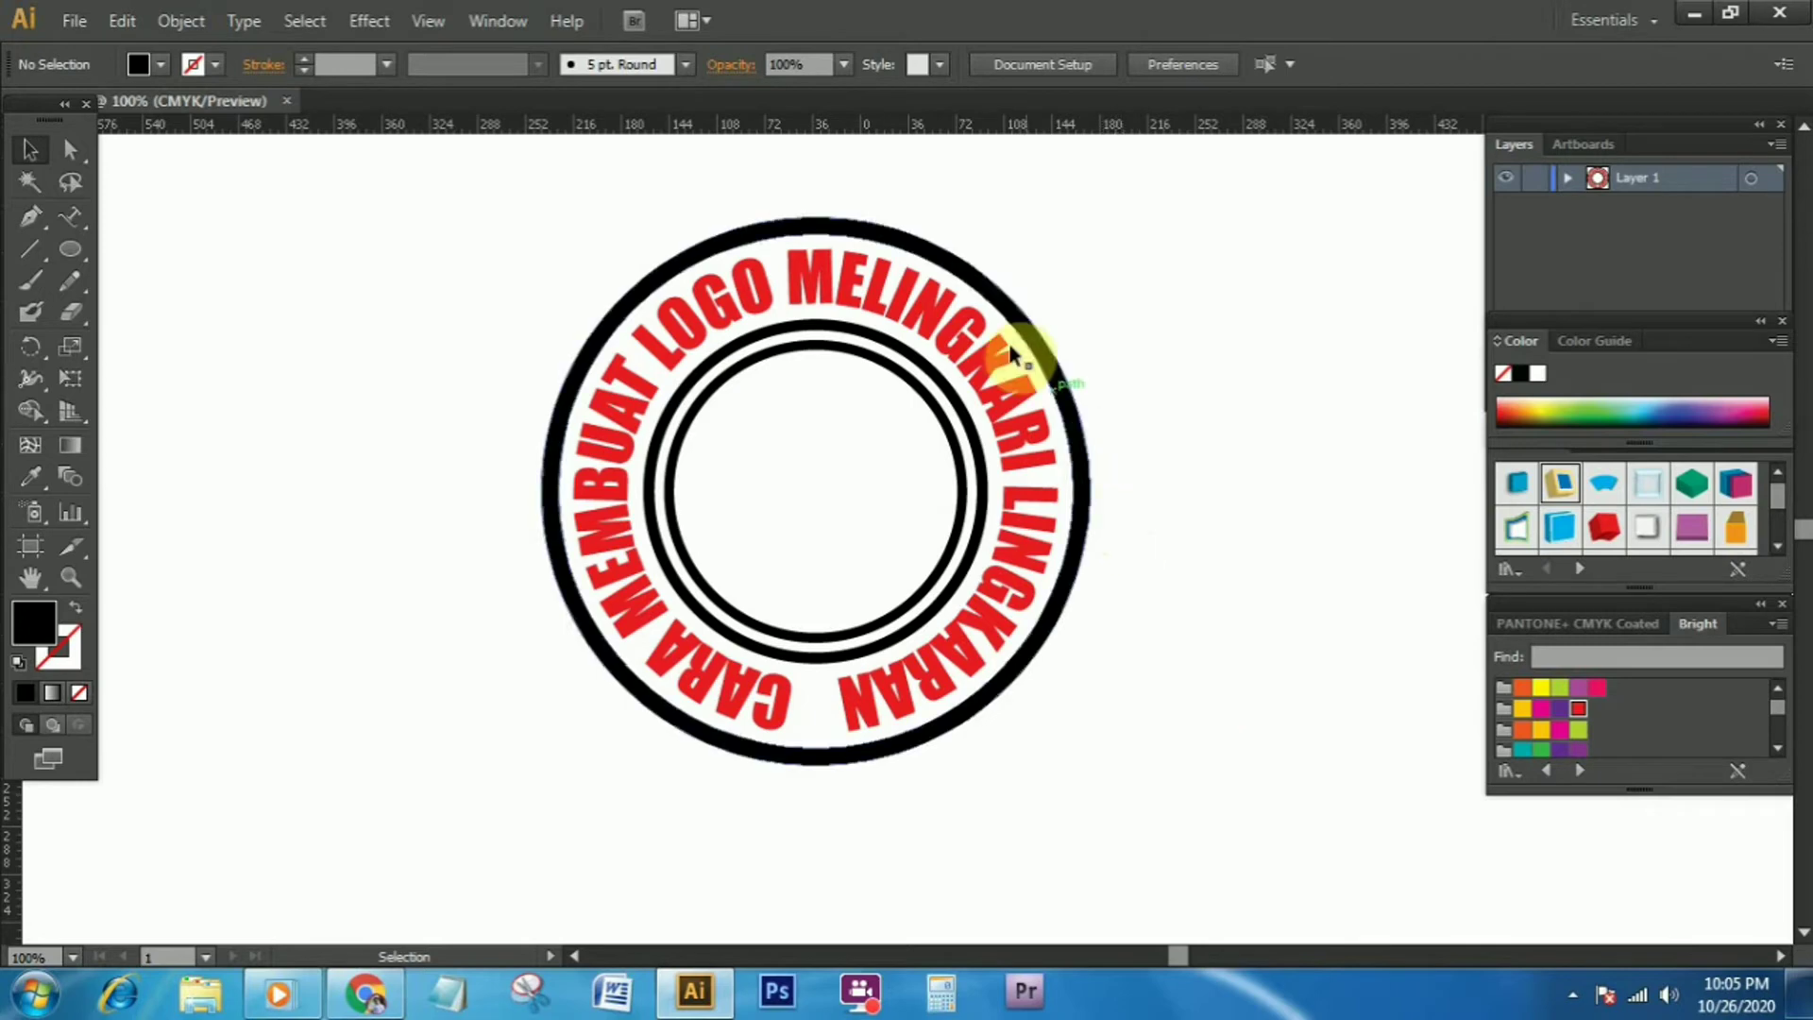
left_click(855, 267)
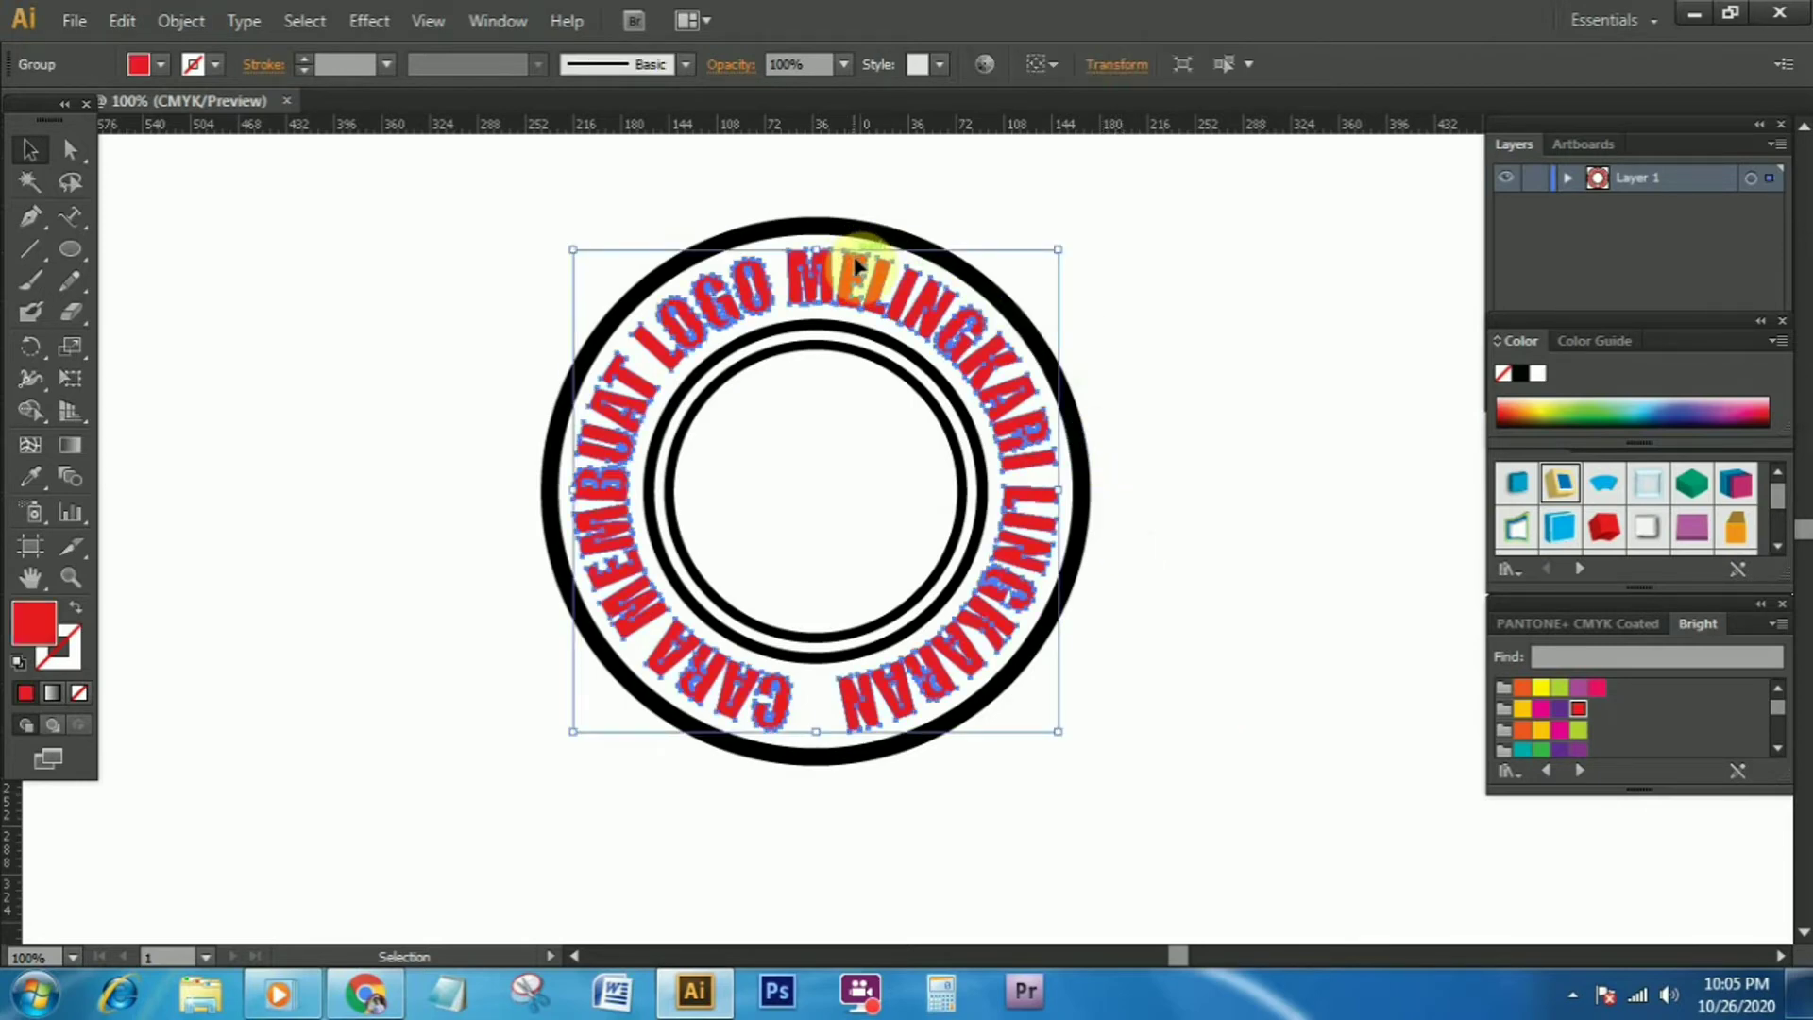
right_click(713, 302)
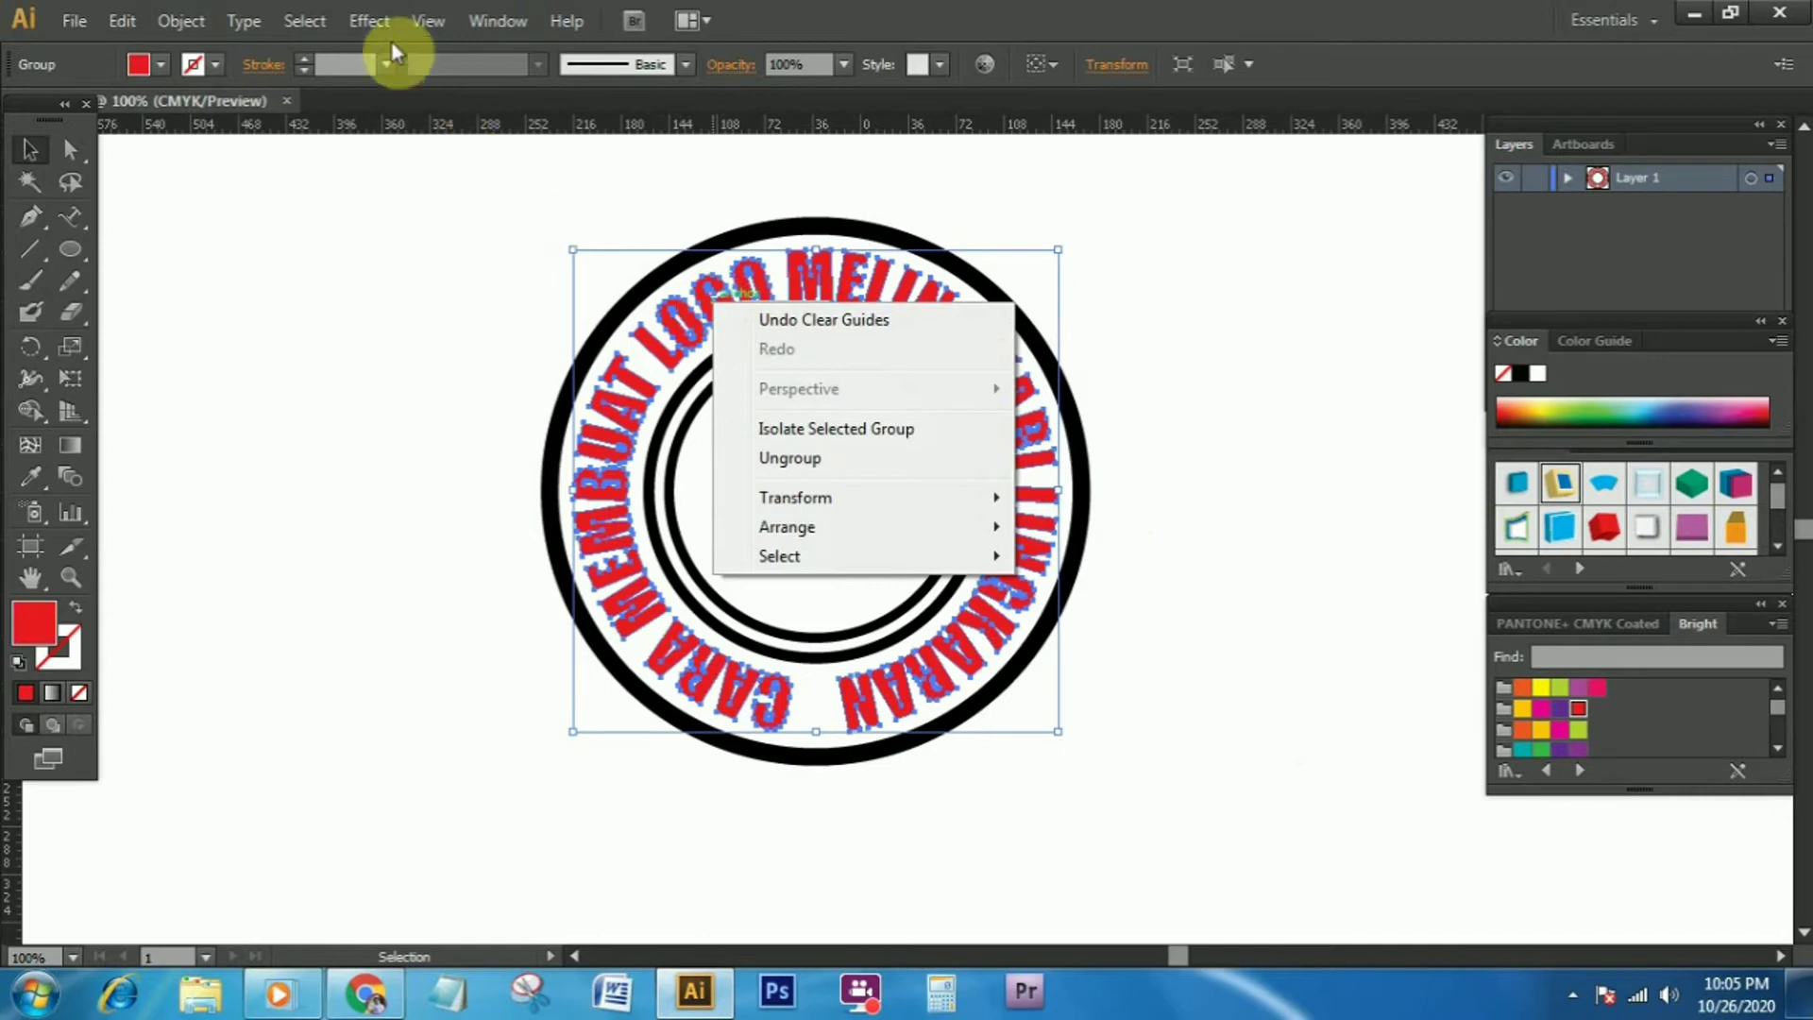
left_click(321, 27)
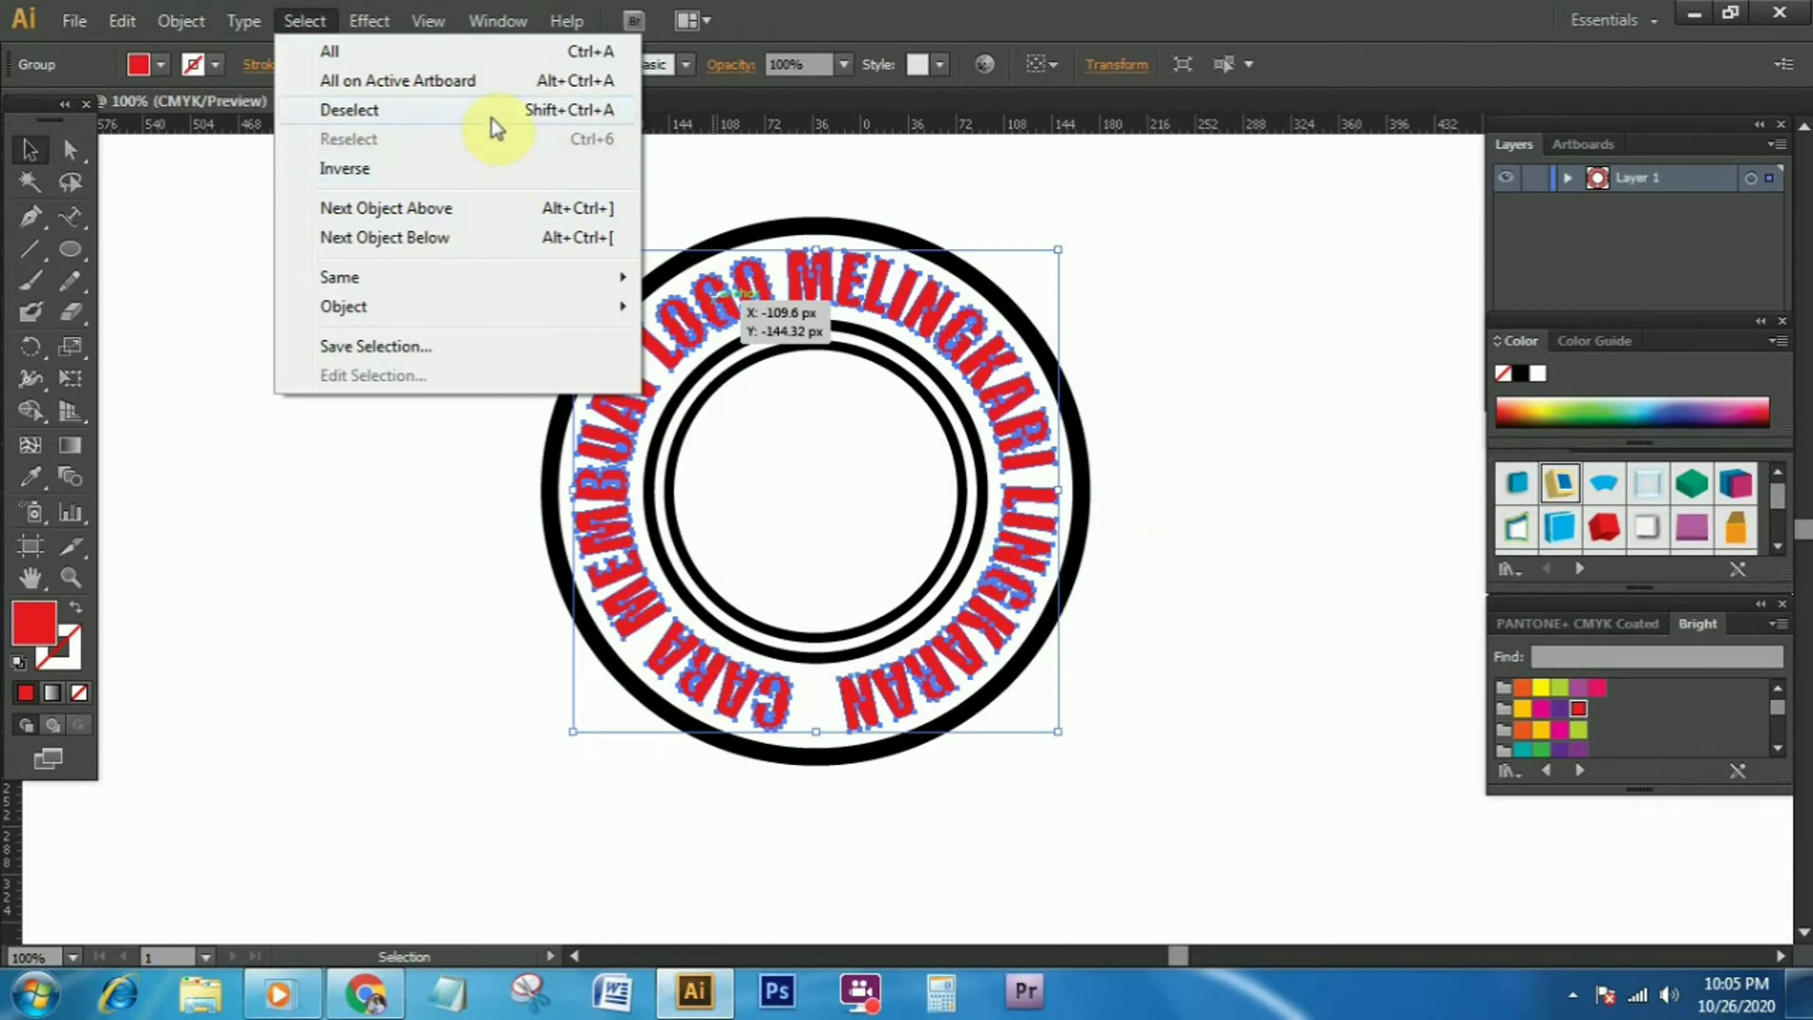
left_click(565, 278)
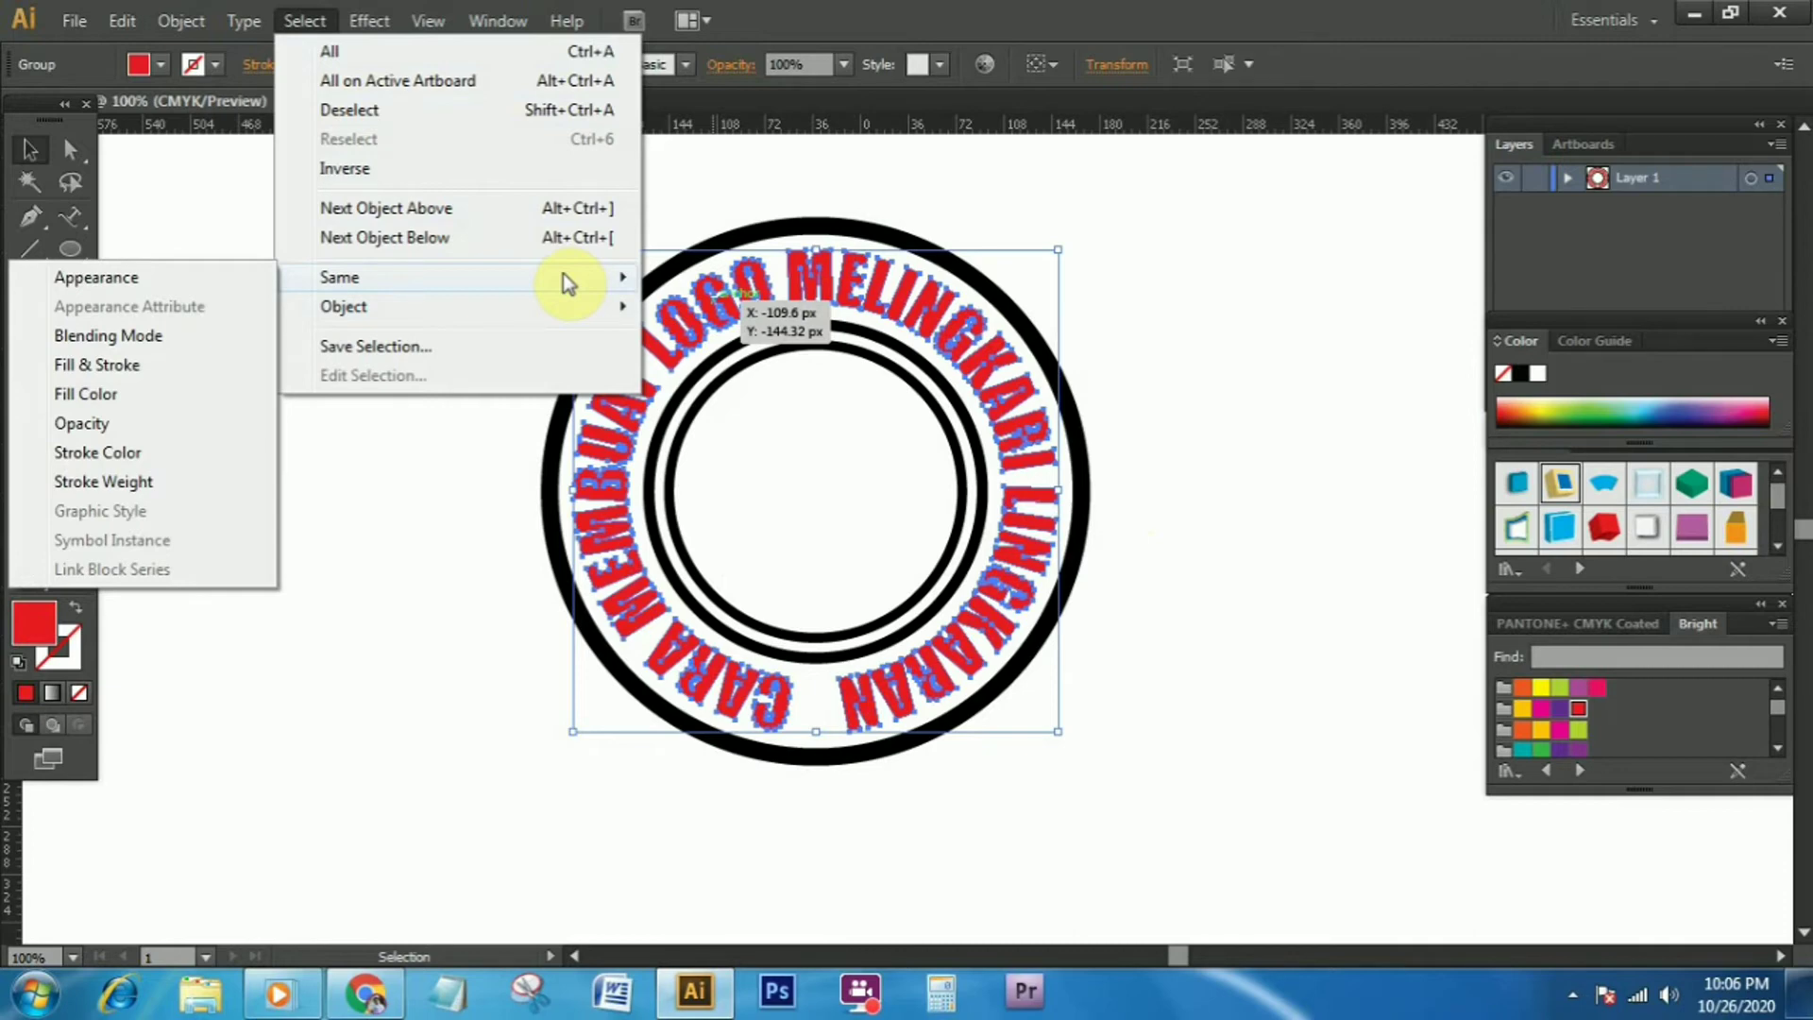
left_click(745, 176)
left_click(834, 287)
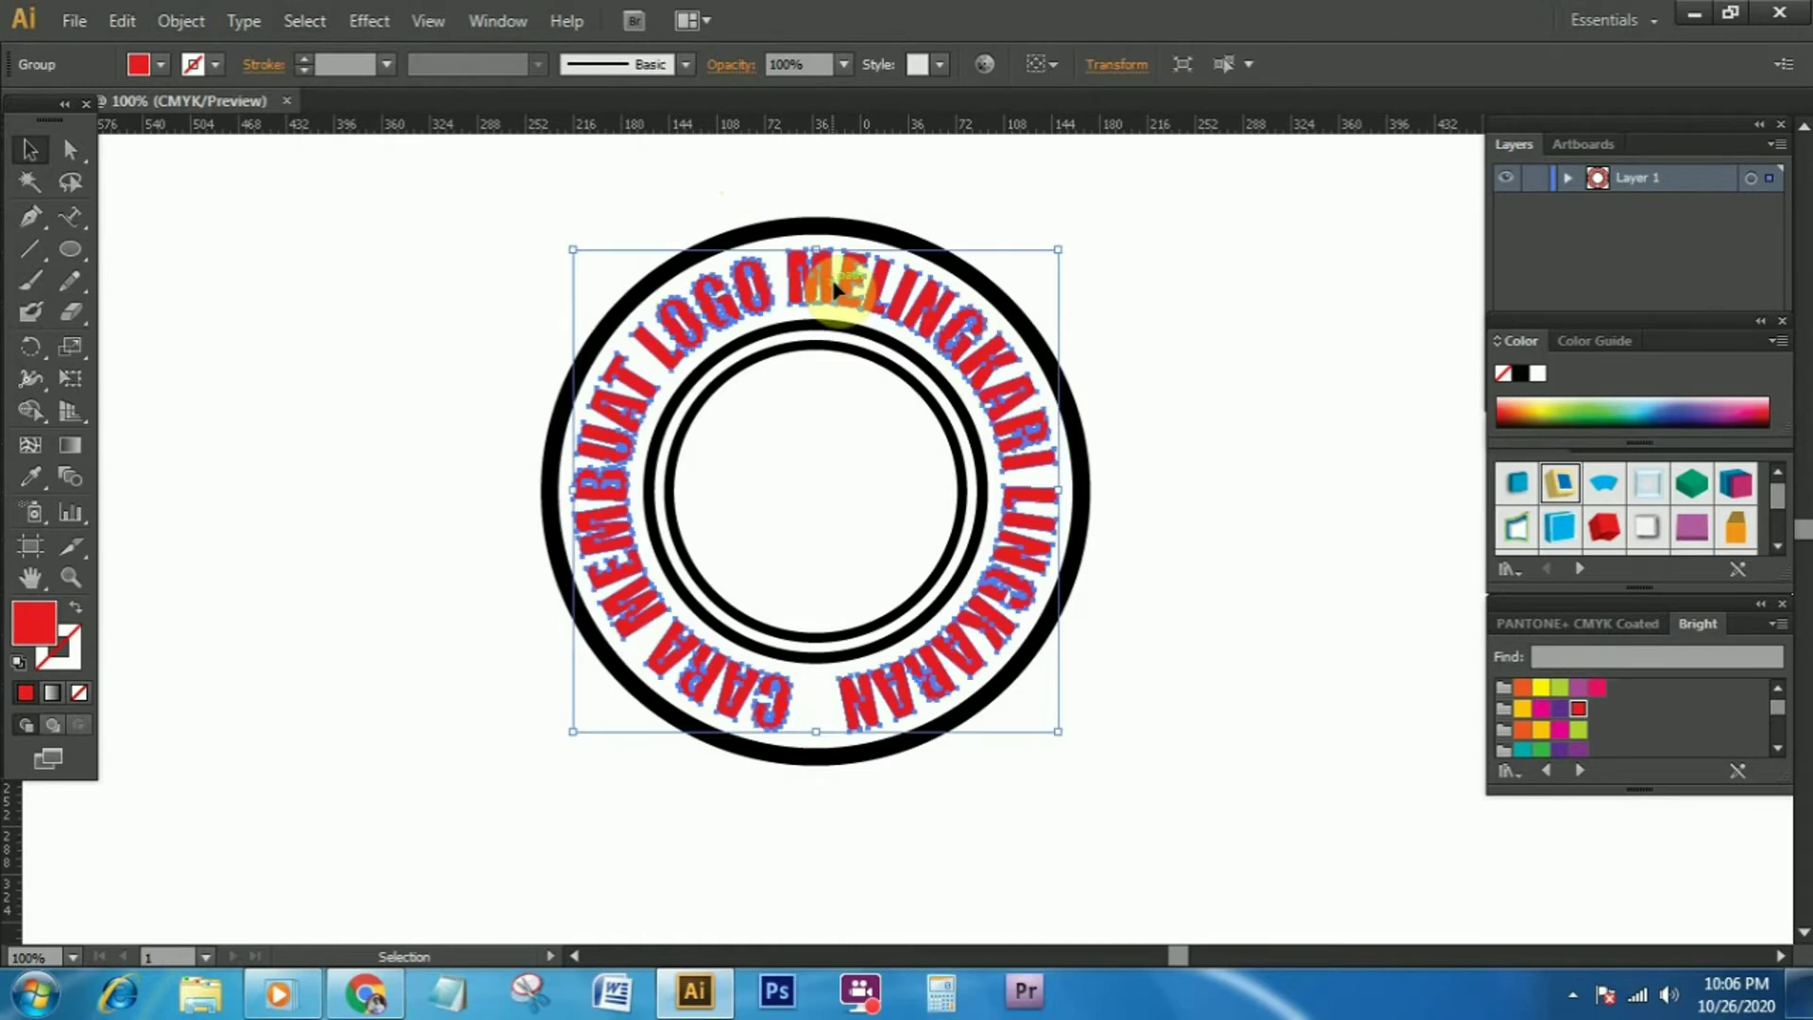
Delete the red curved text and ungroup the ring circles
key("Delete")
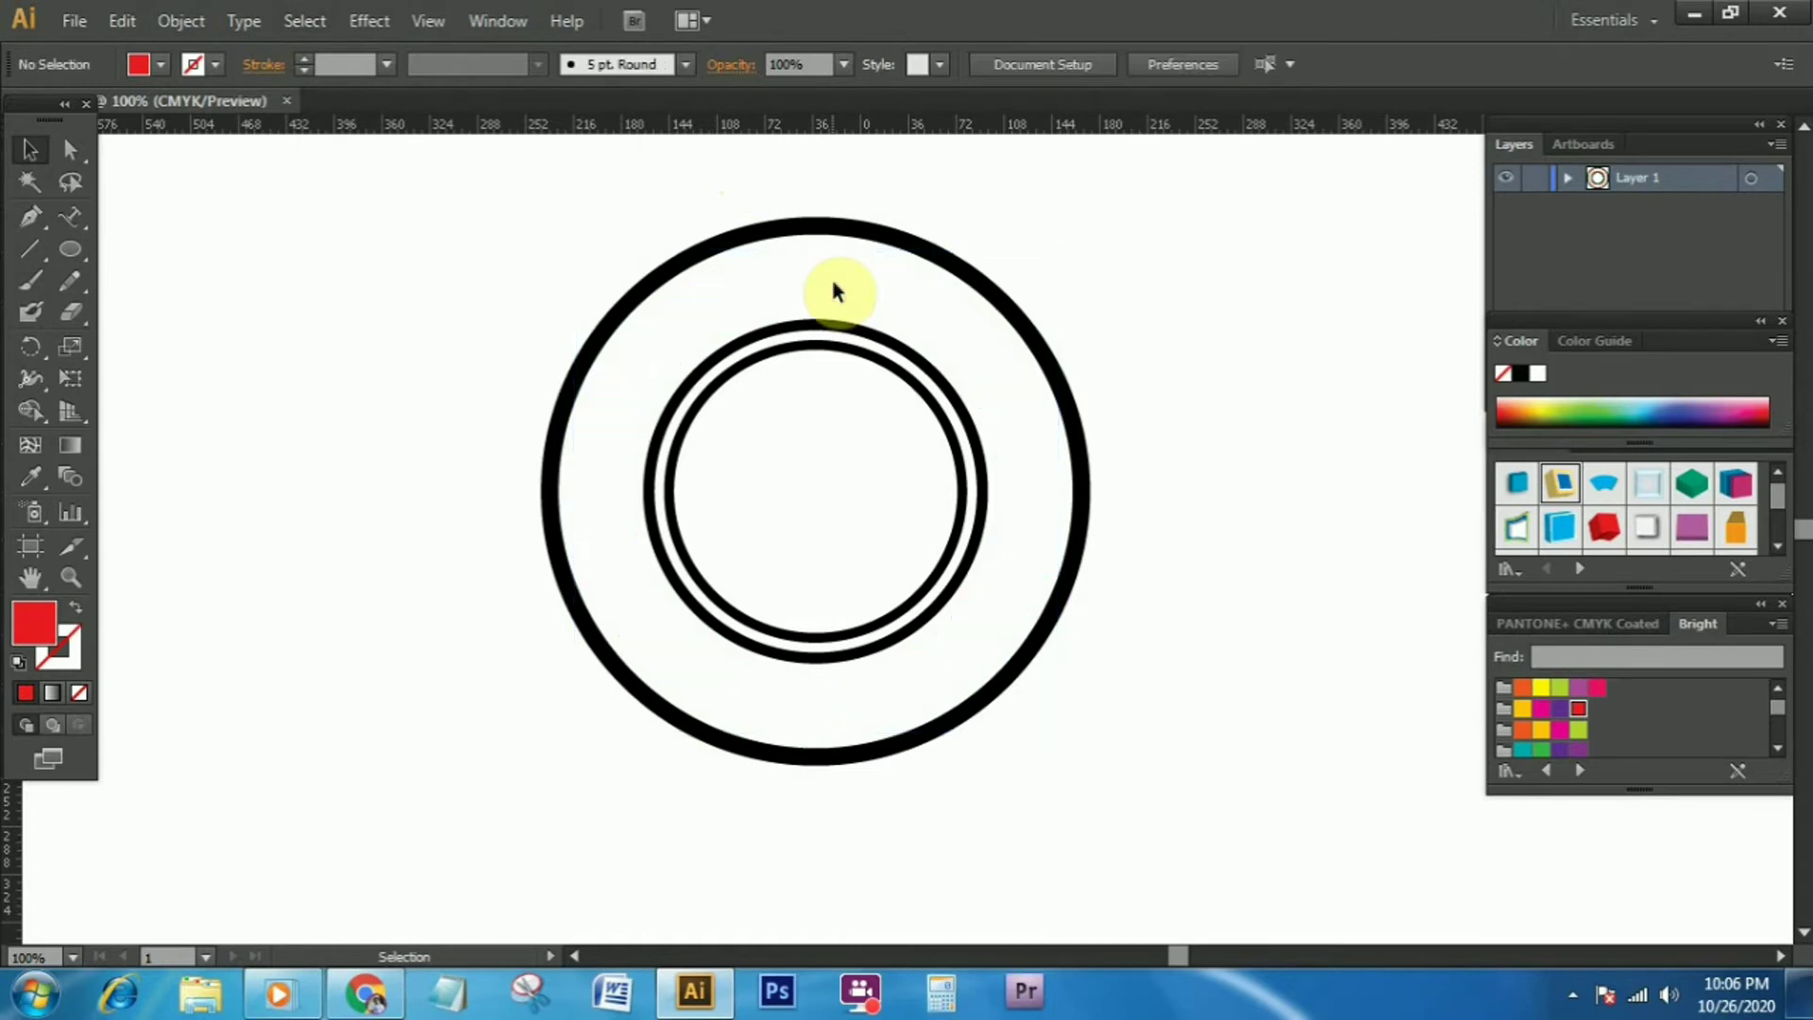
left_click_drag(773, 186, 850, 397)
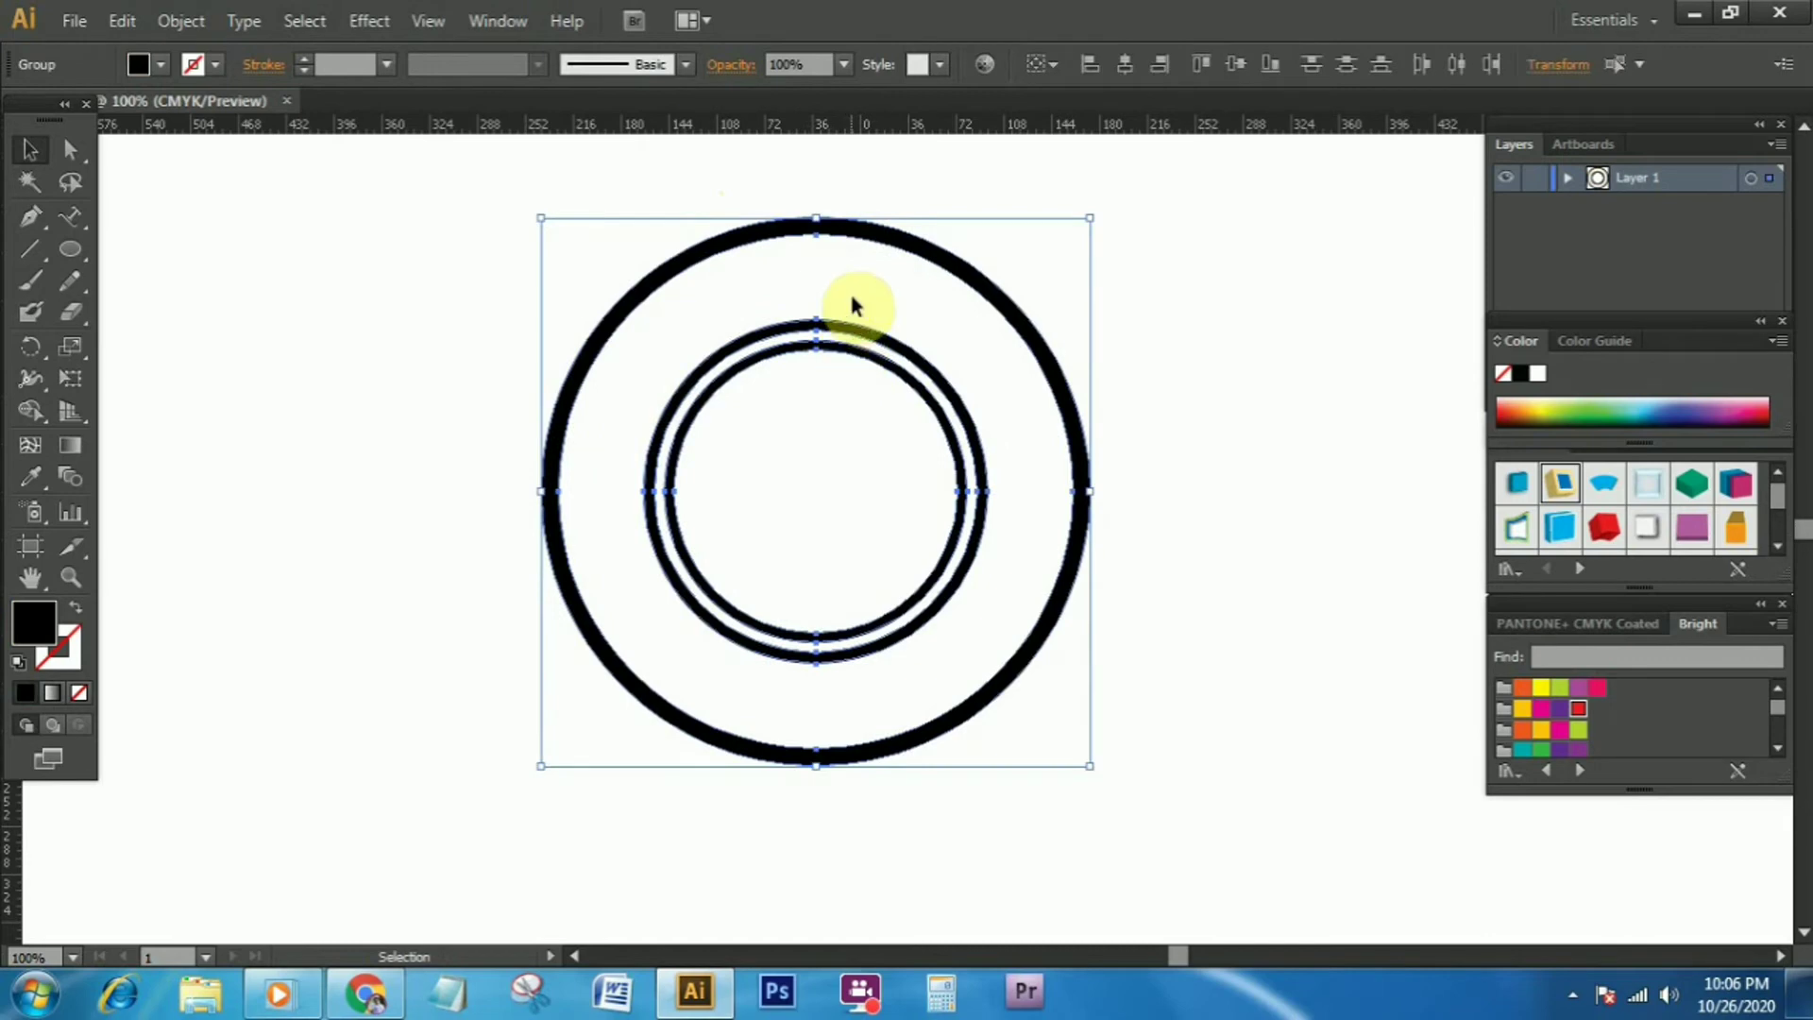
left_click(182, 20)
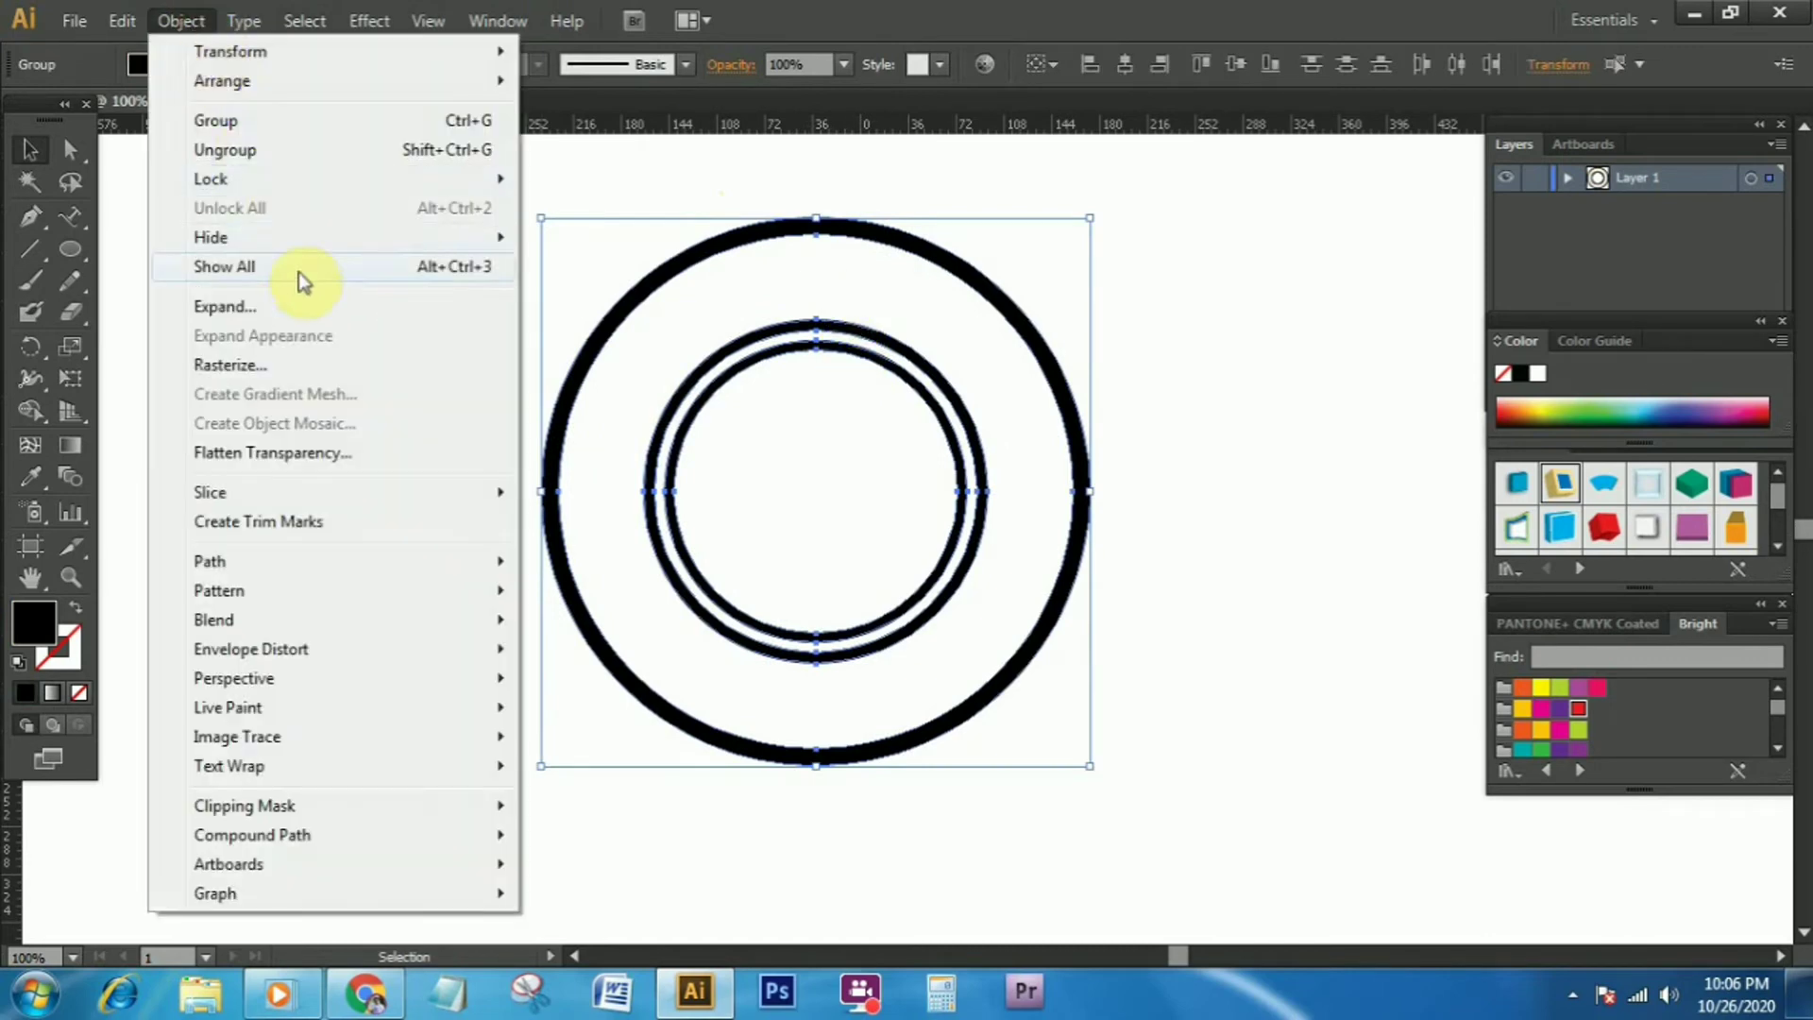
left_click(1092, 574)
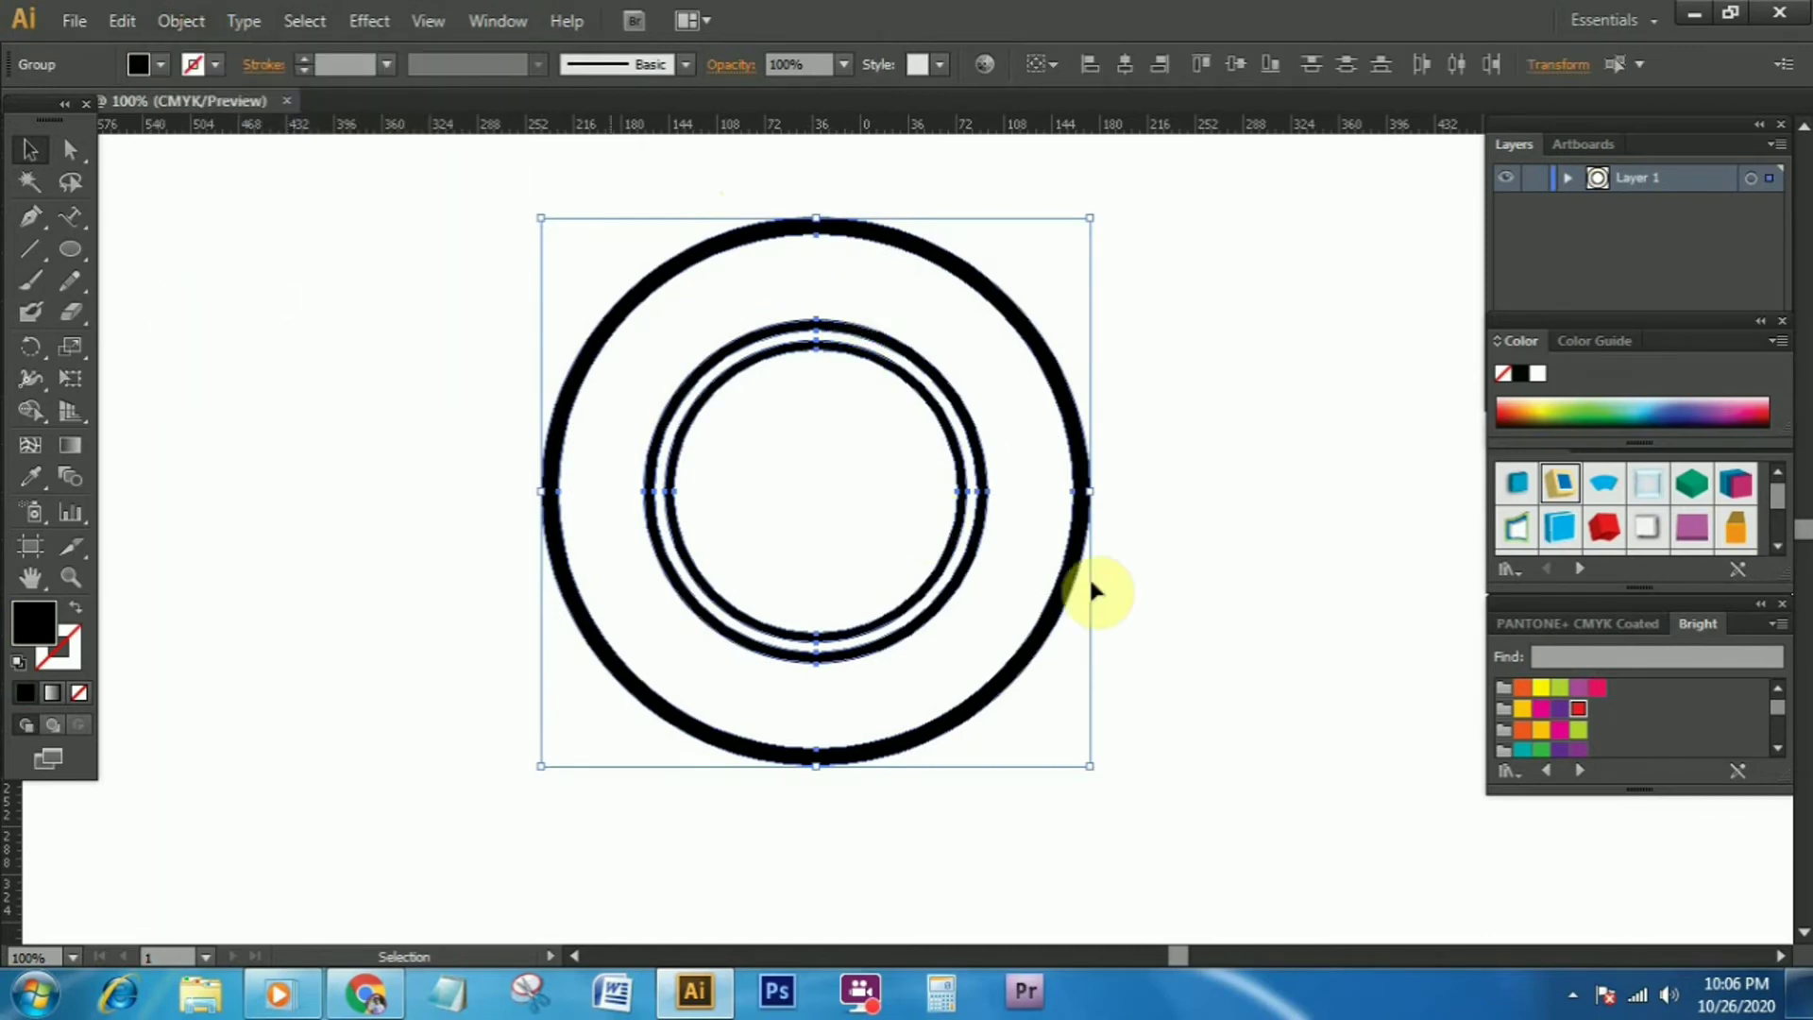
right_click(892, 340)
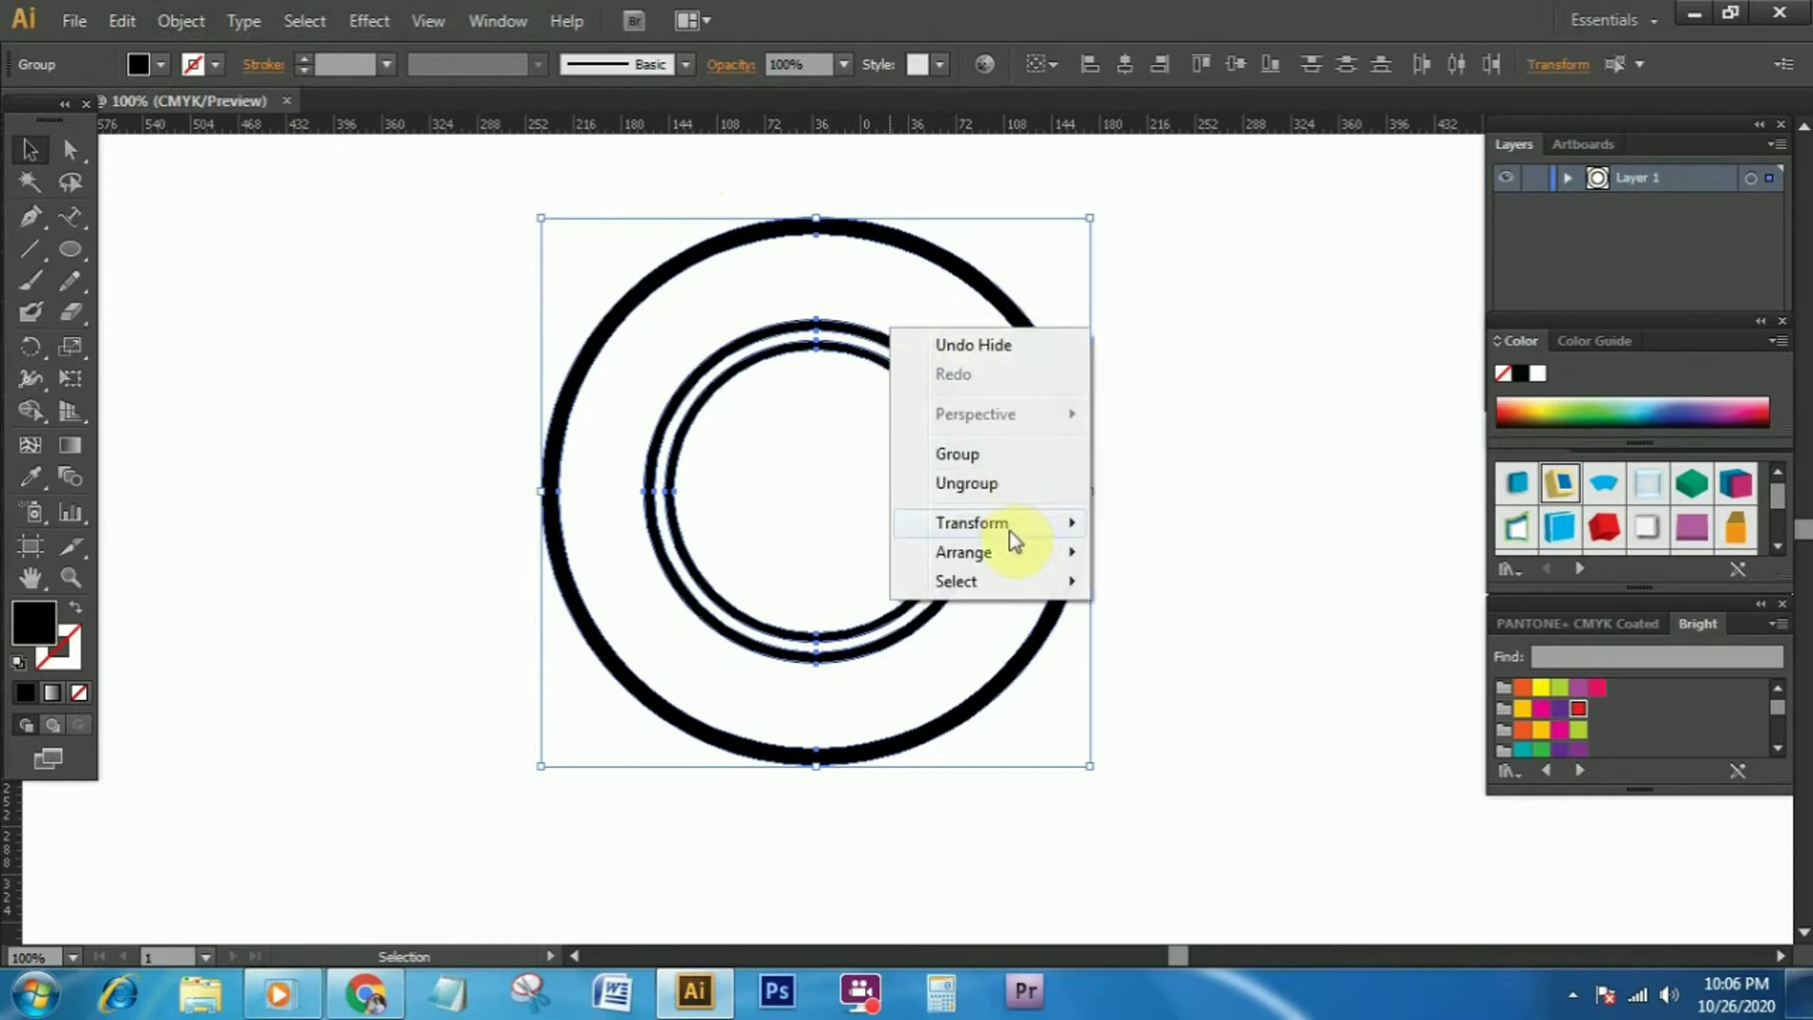
left_click(965, 483)
Release the rings' compound path into separate circles
left_click(1045, 178)
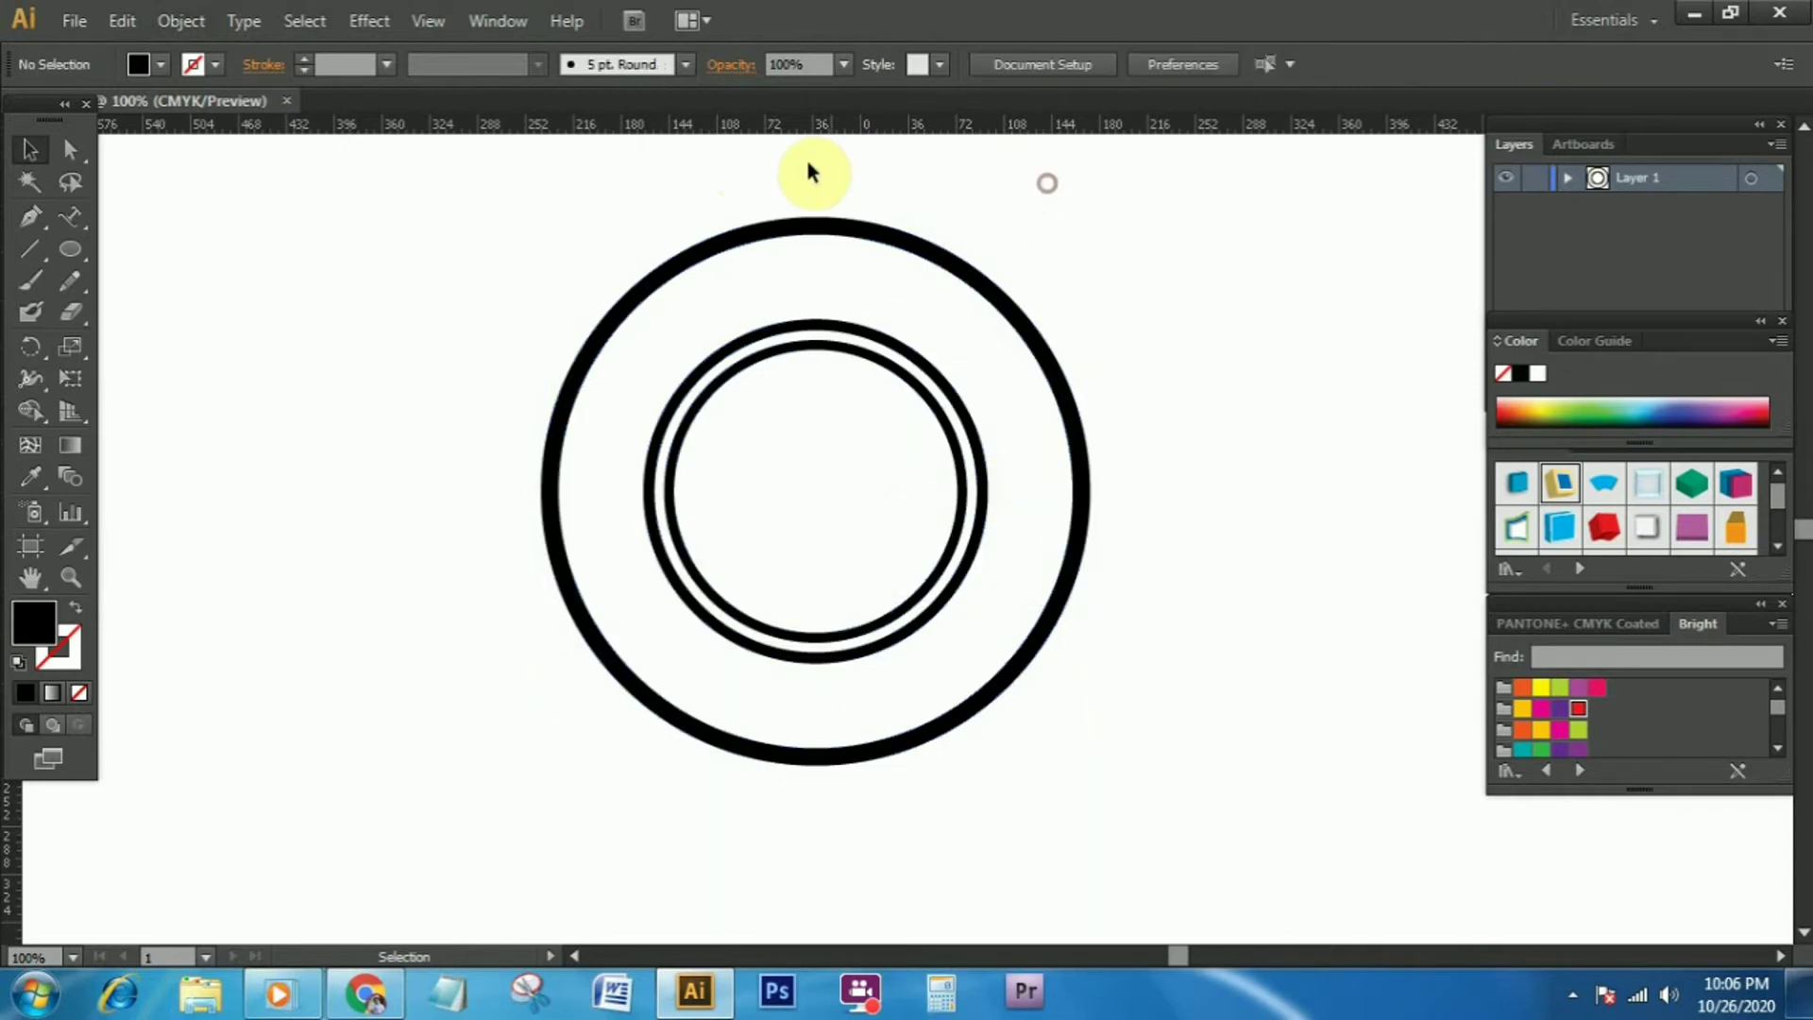
left_click_drag(793, 164, 918, 406)
right_click(898, 314)
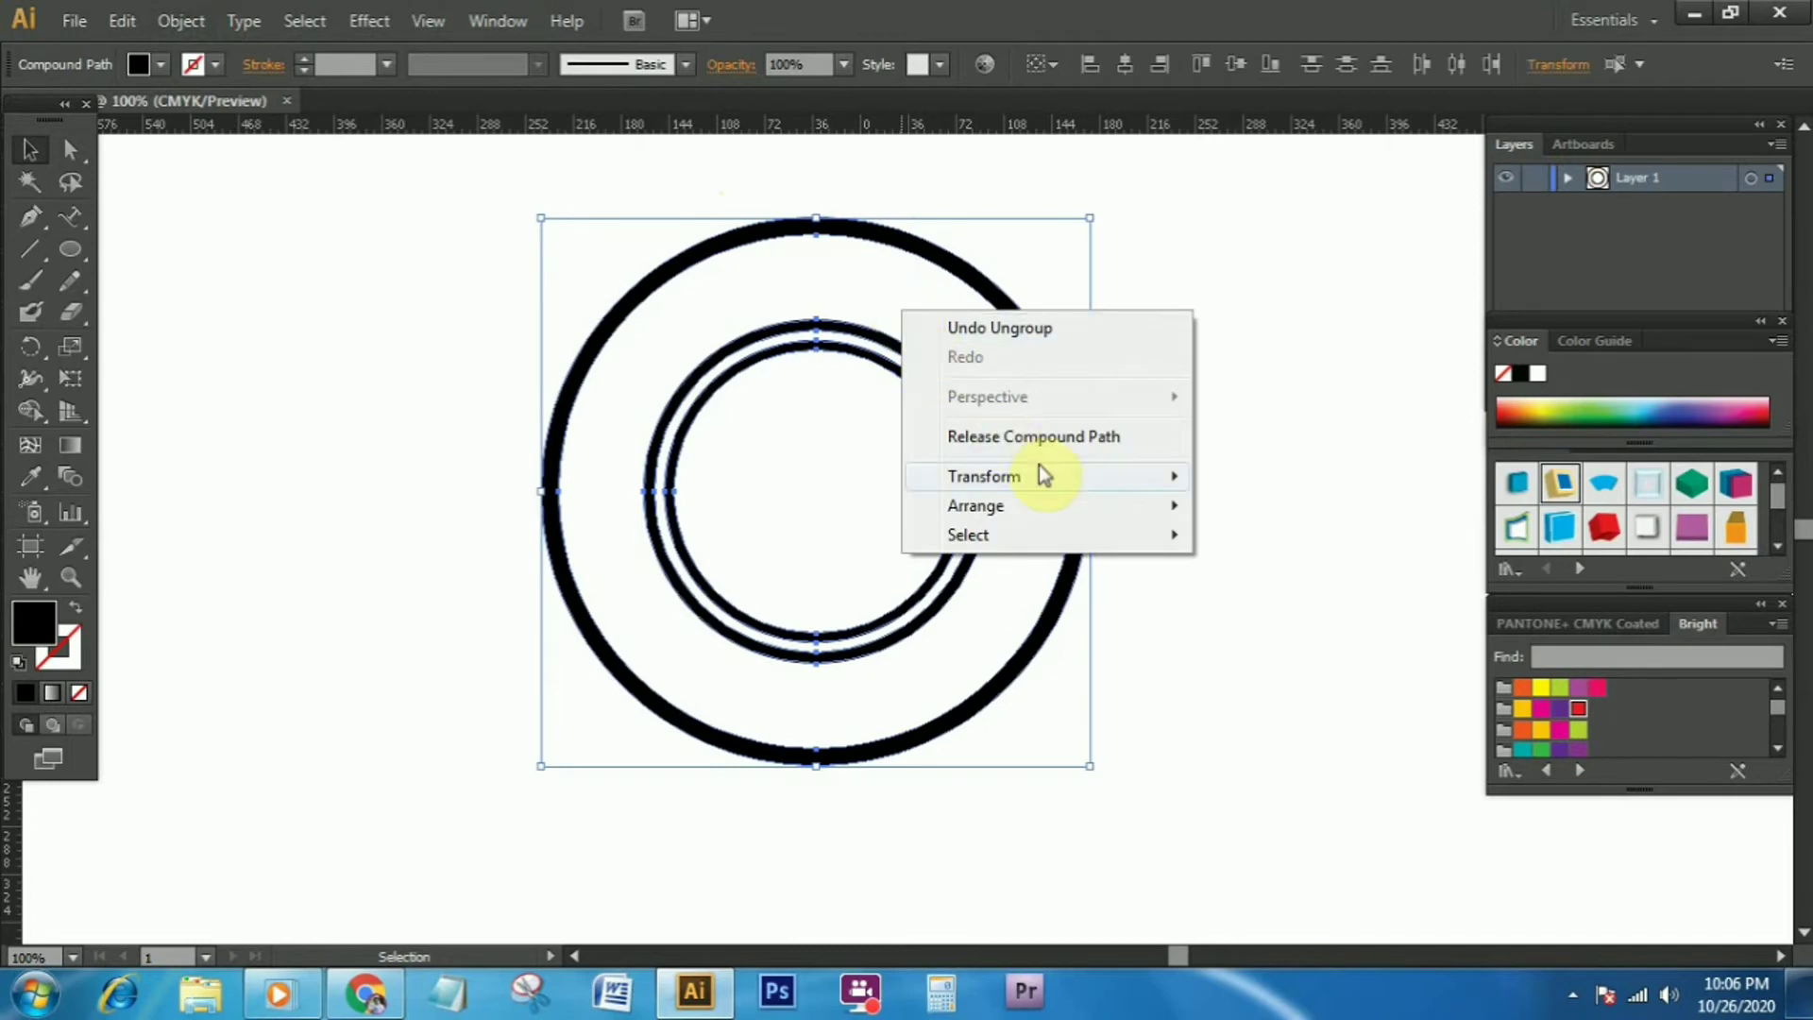
left_click(1035, 439)
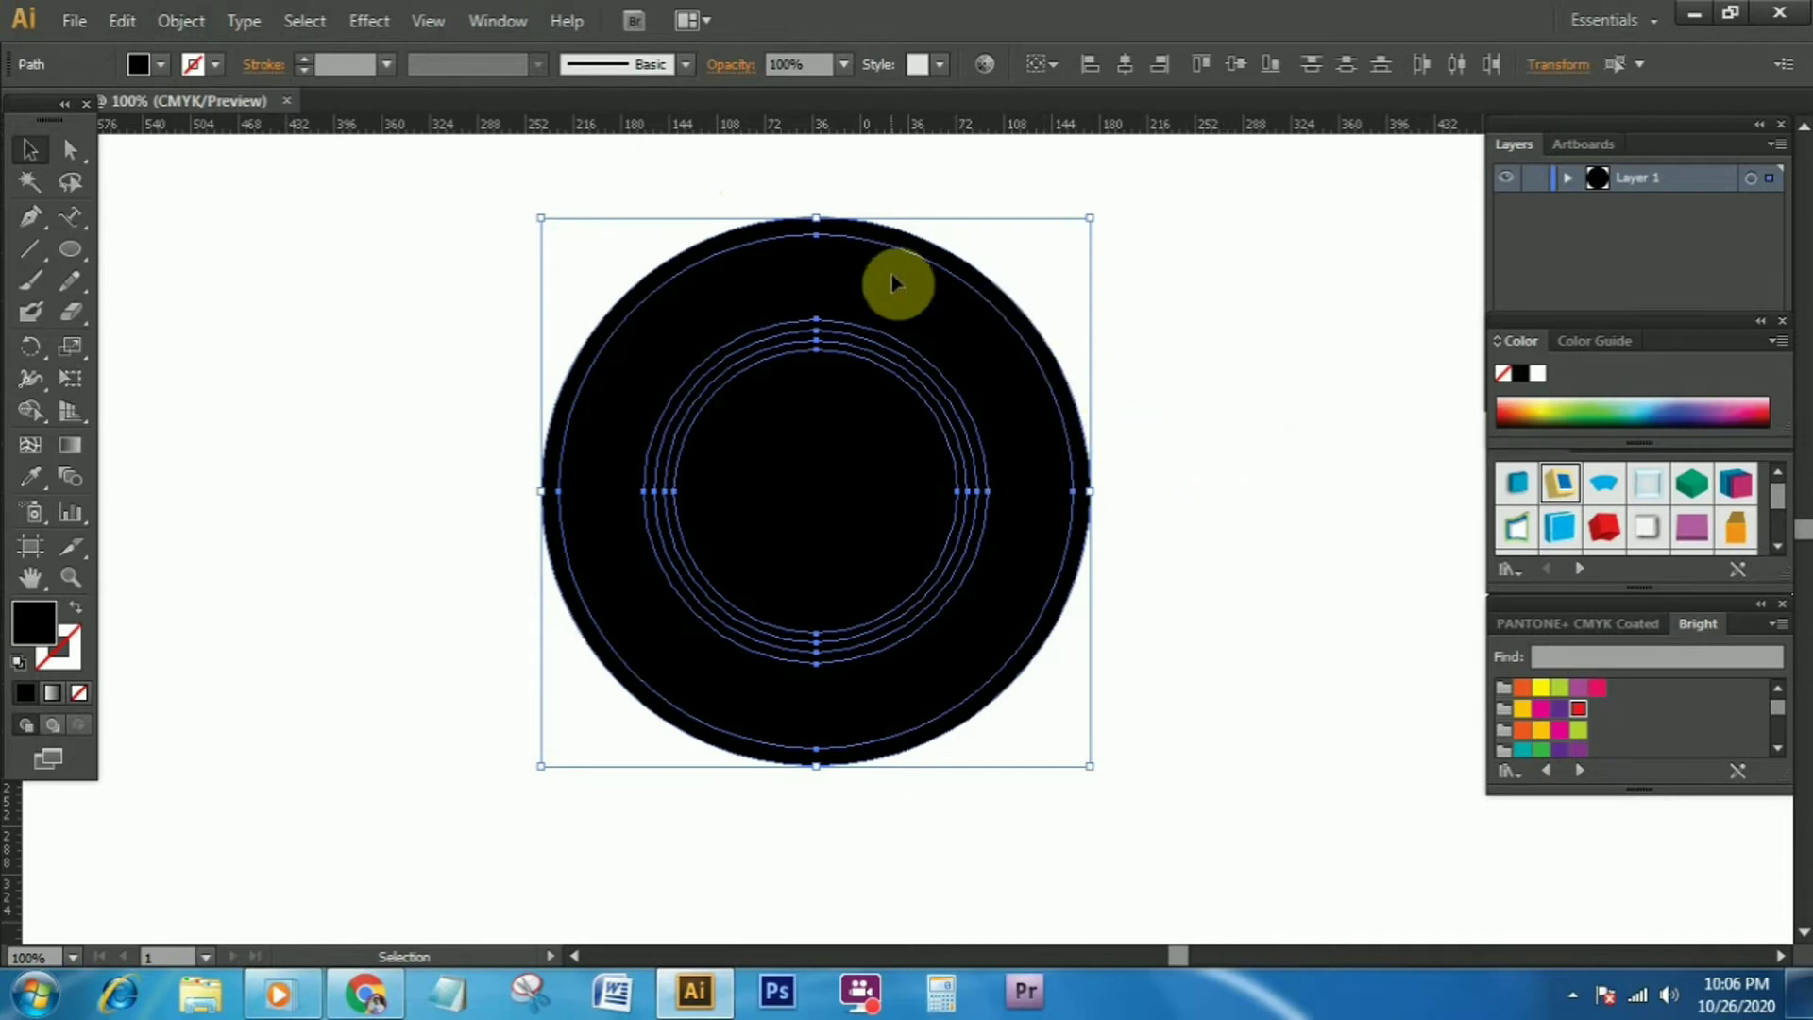
Briefly recombine the circles into a compound path, revert it, and reselect all circles
left_click(430, 23)
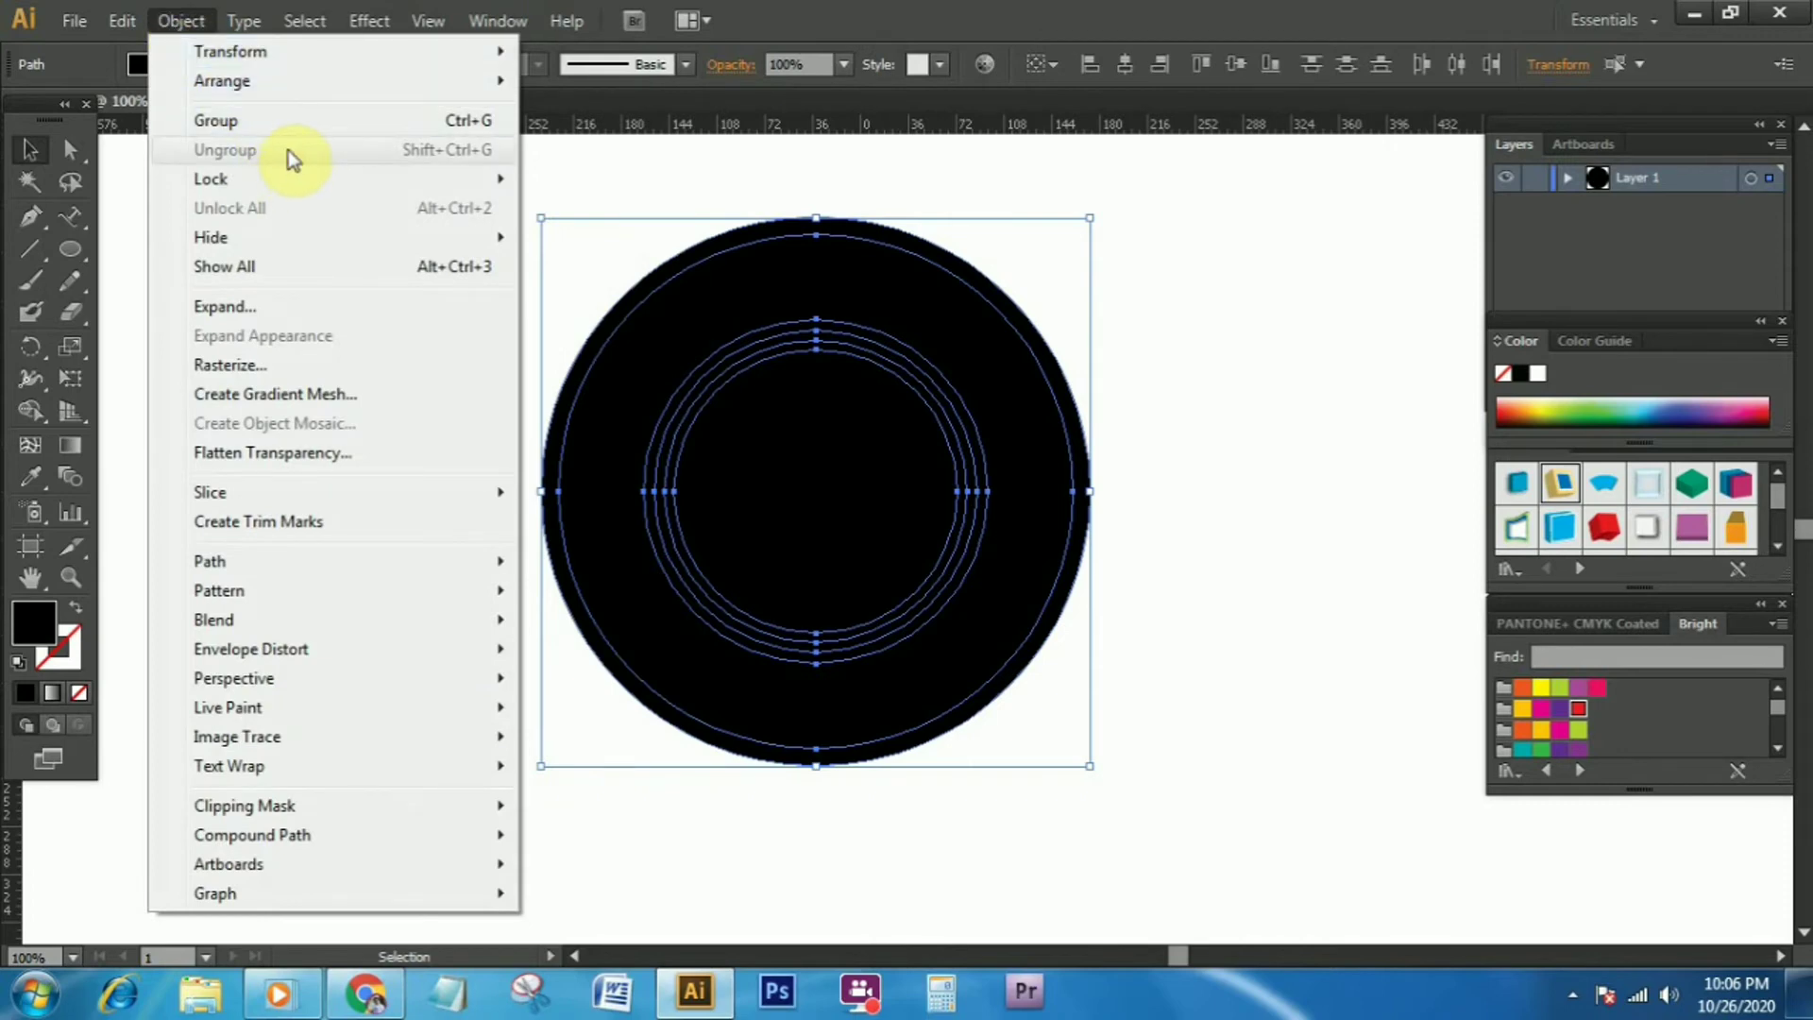
left_click(881, 170)
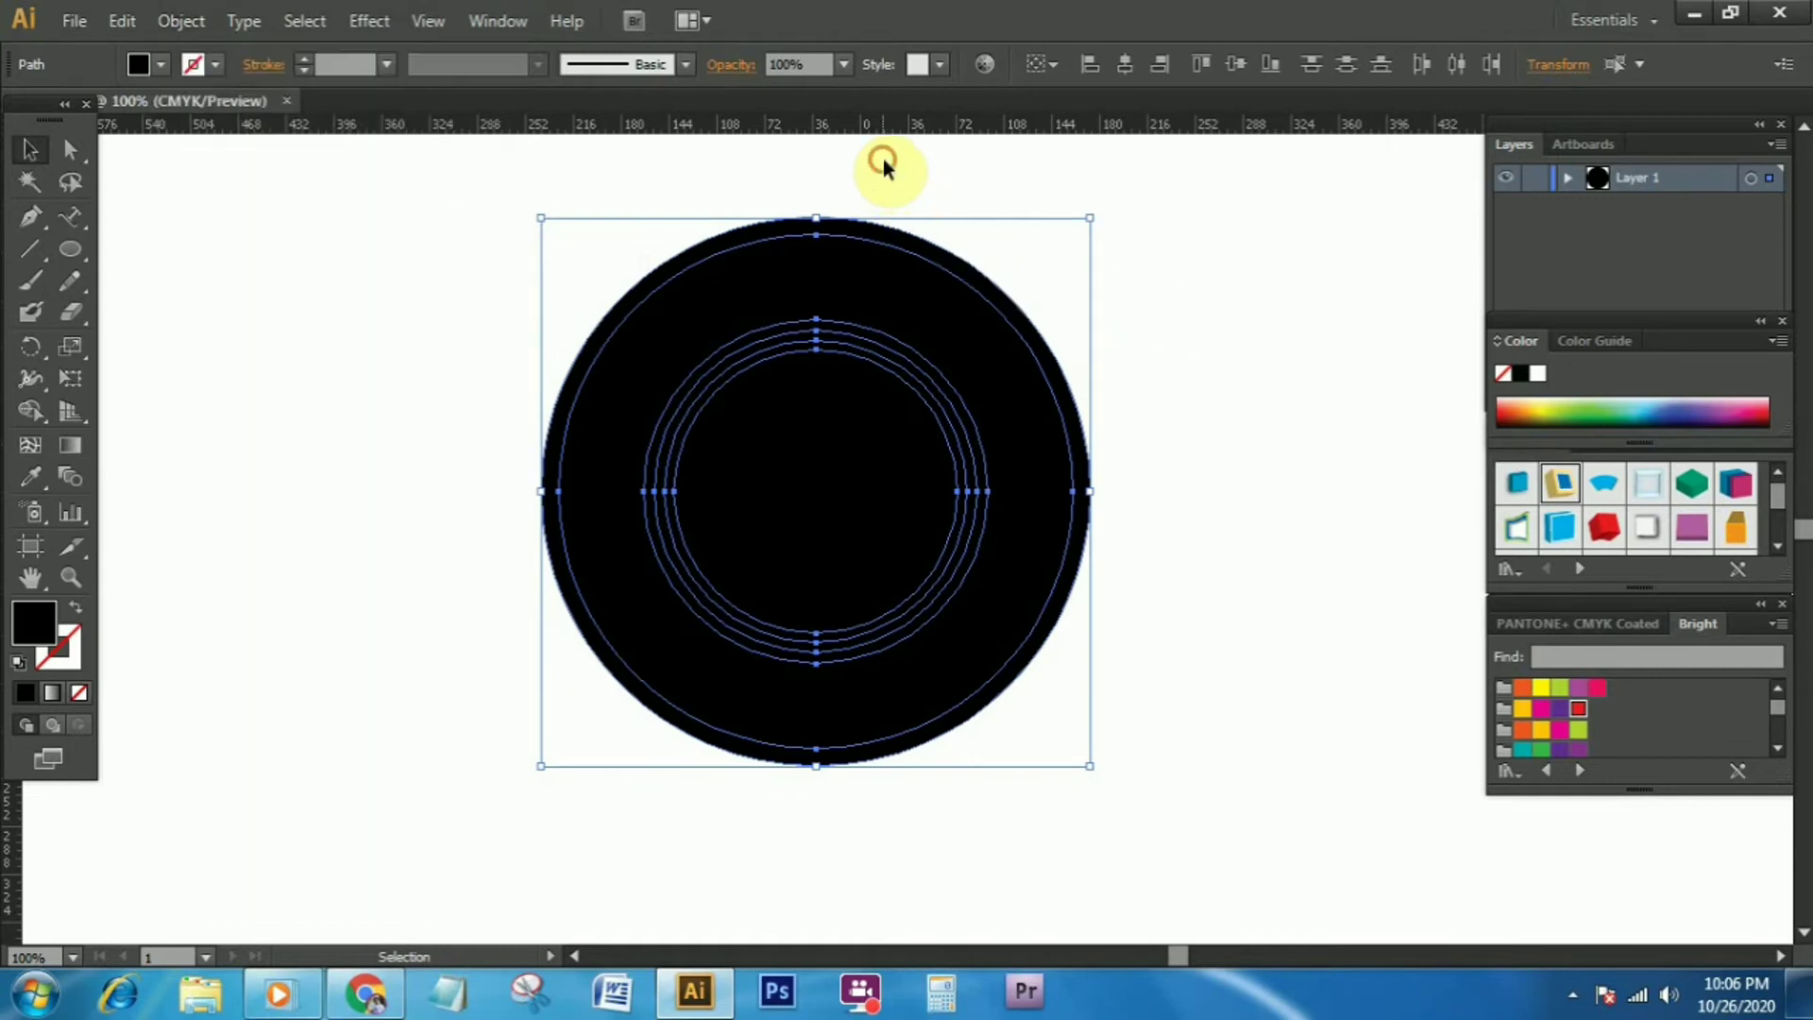
left_click(965, 468)
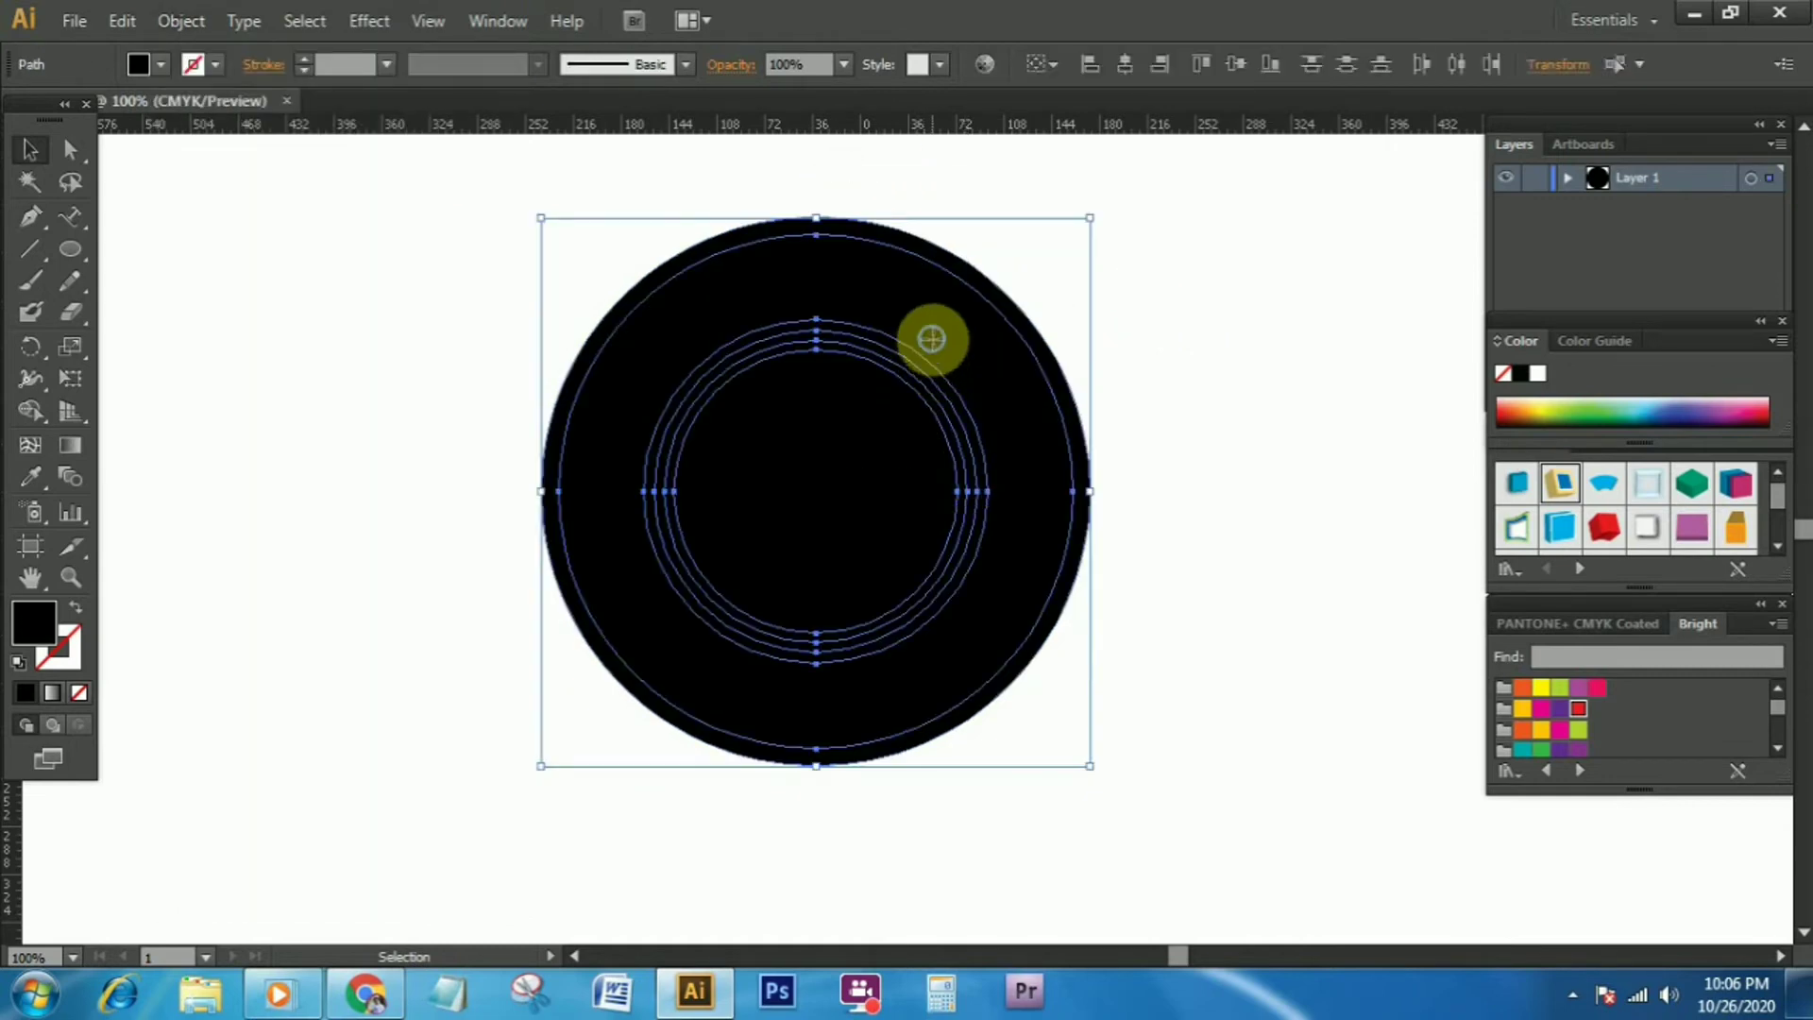
right_click(933, 338)
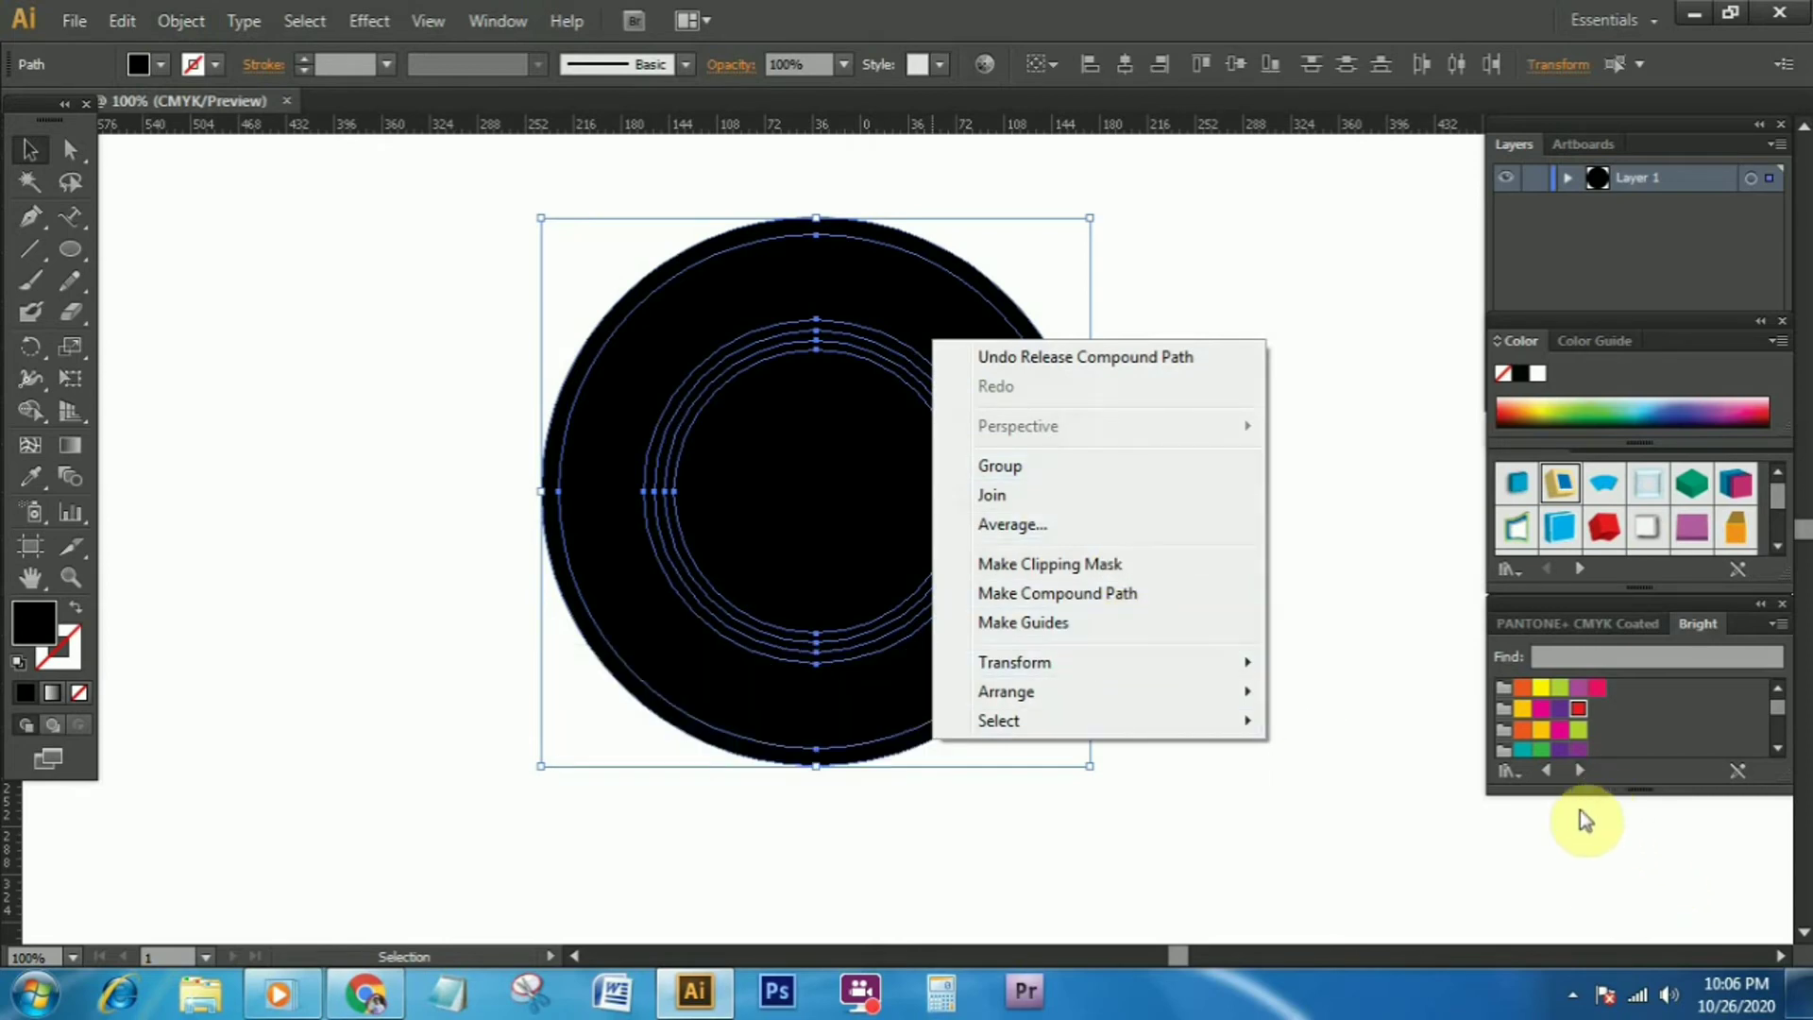
left_click(1144, 592)
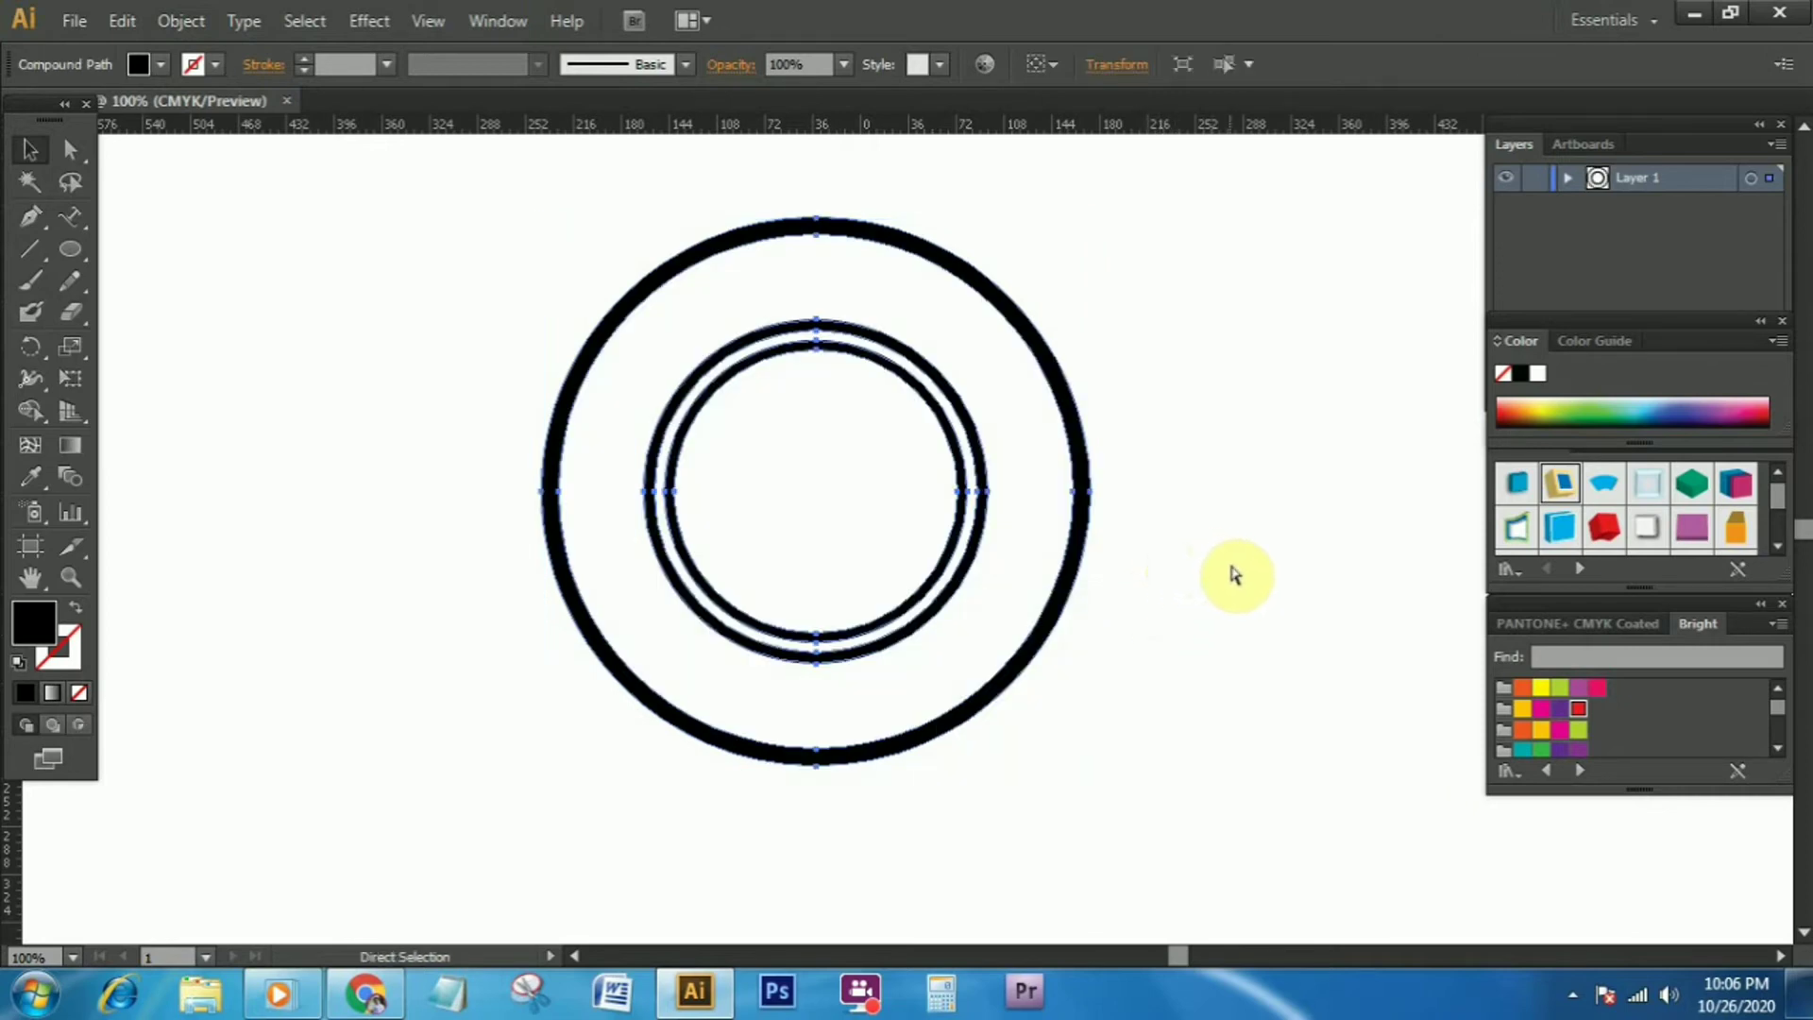
key("a")
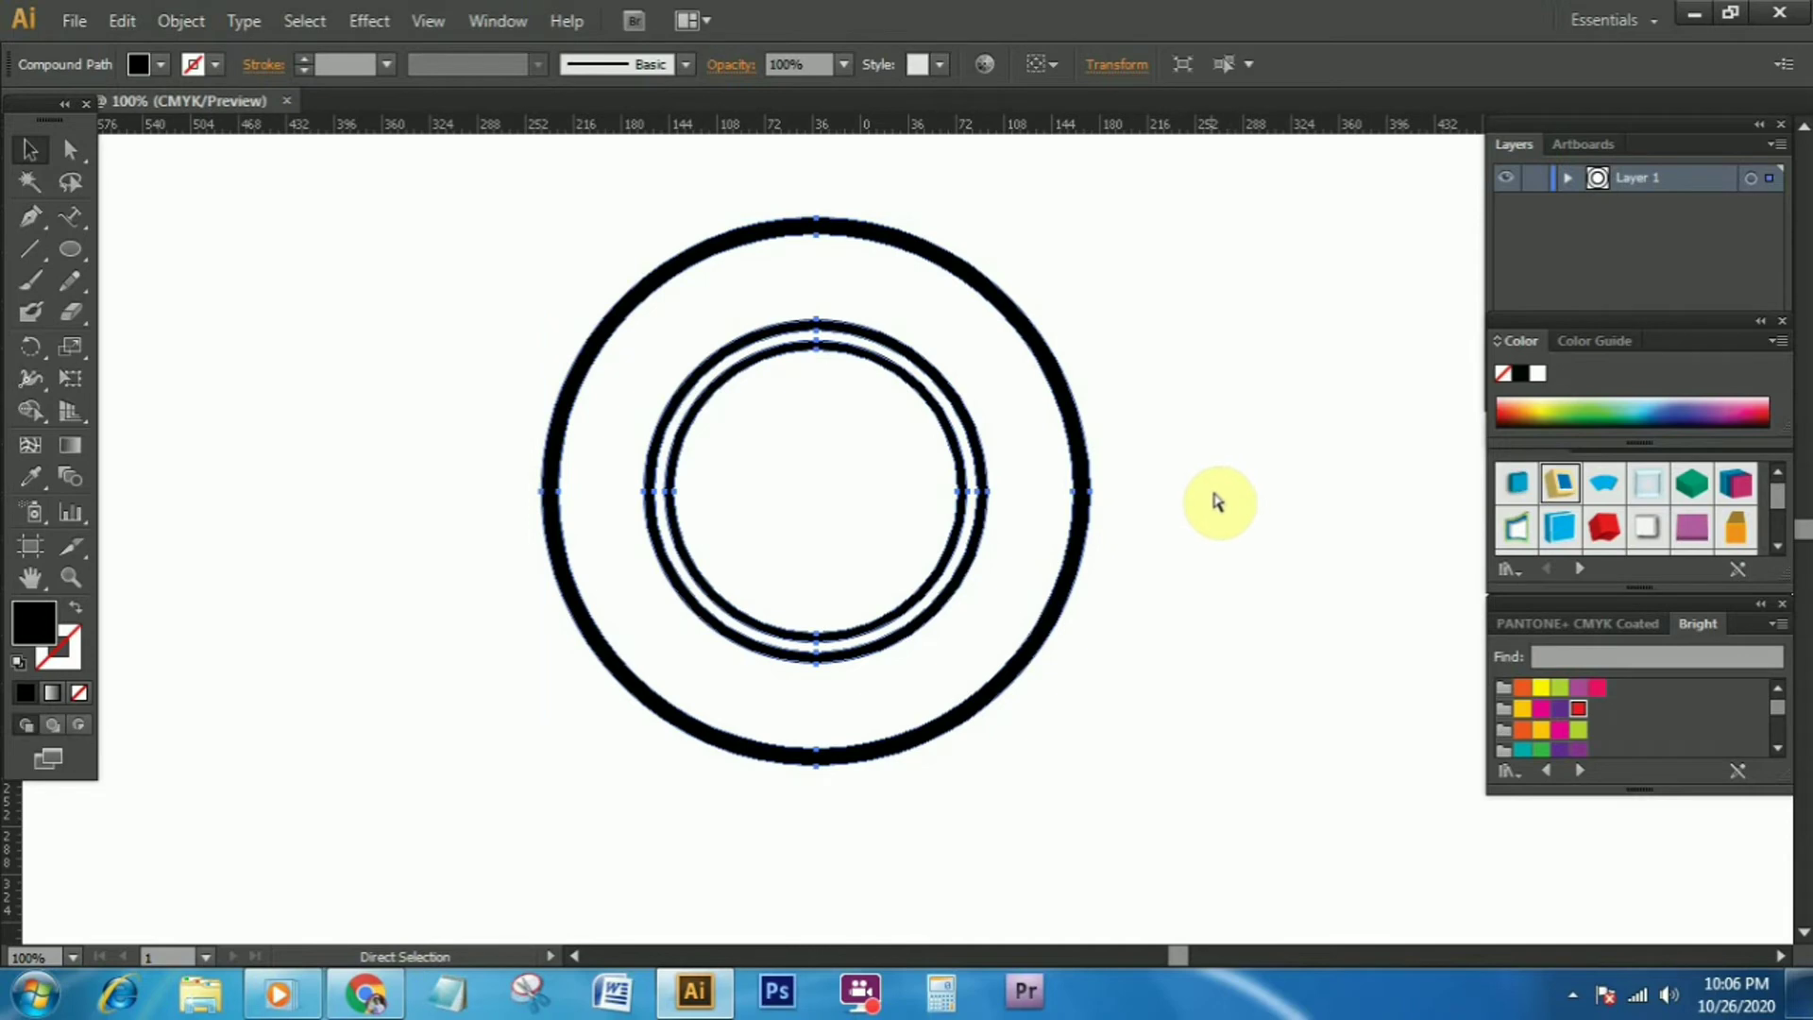
key("ctrl+alt+shift+8")
key("v")
left_click(1146, 315)
left_click_drag(780, 174, 895, 395)
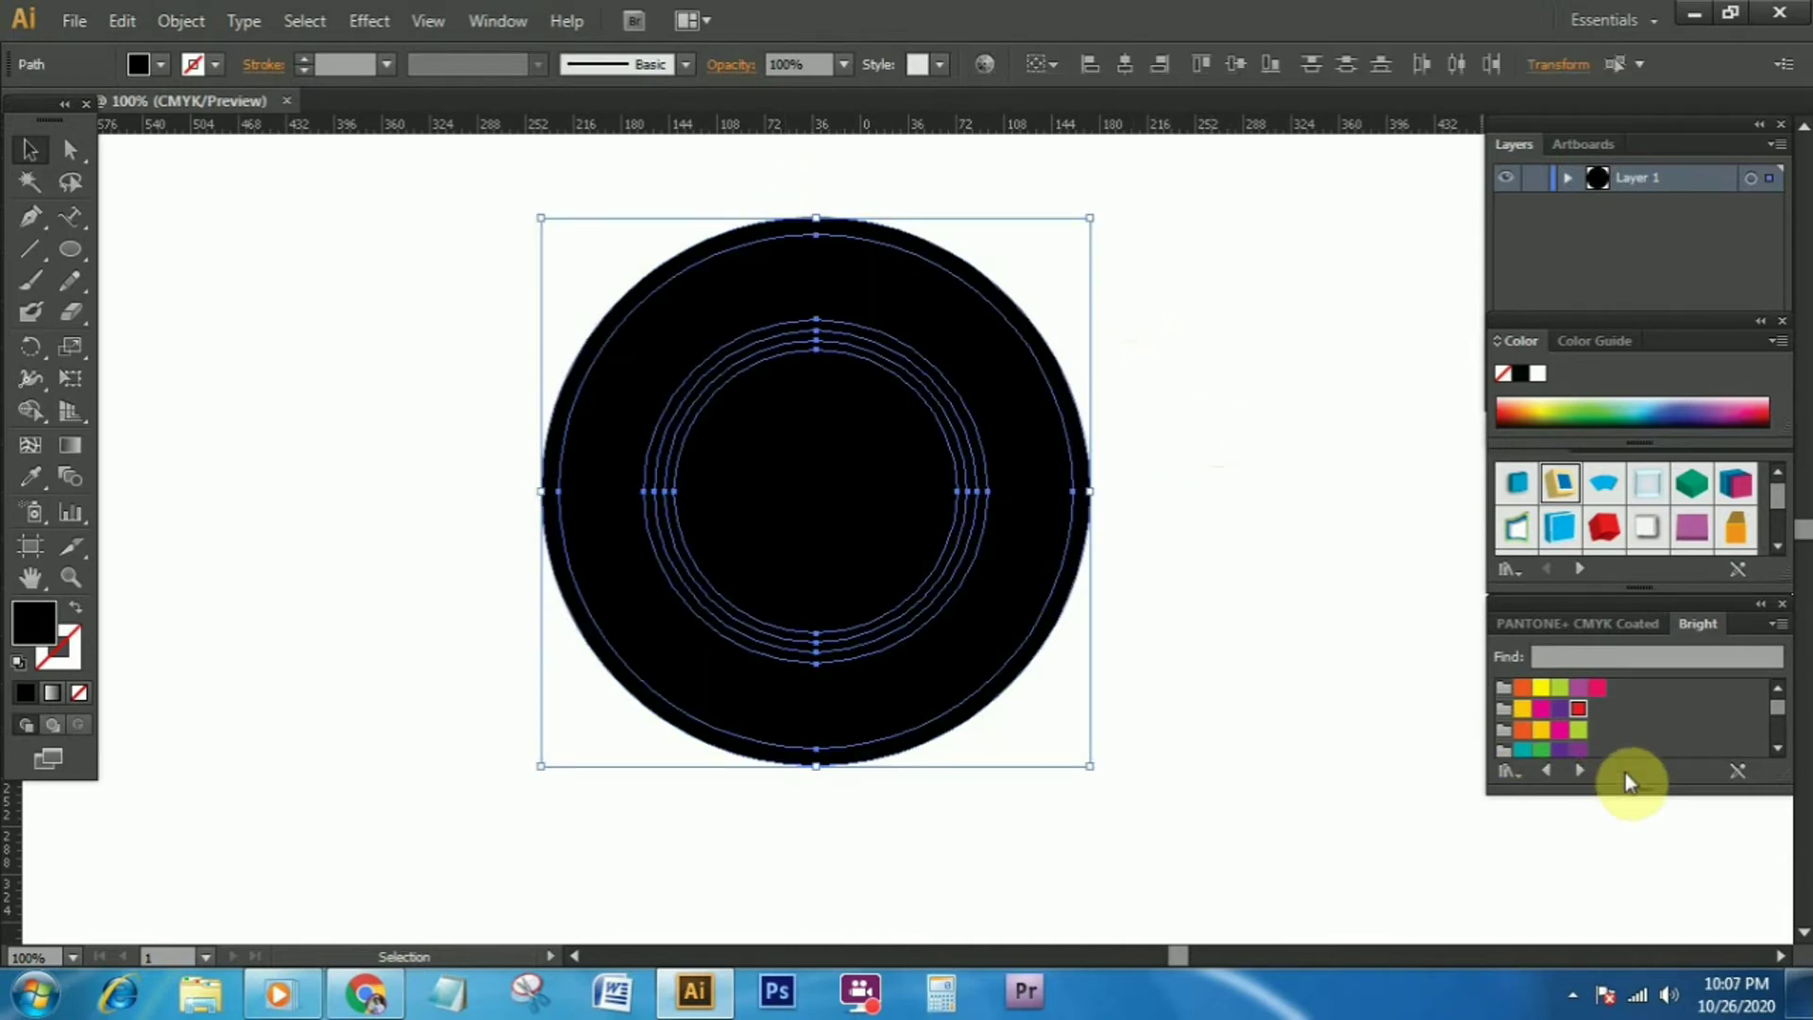
Cut the stacked black circles into pieces with Pathfinder's Divide
left_click(498, 28)
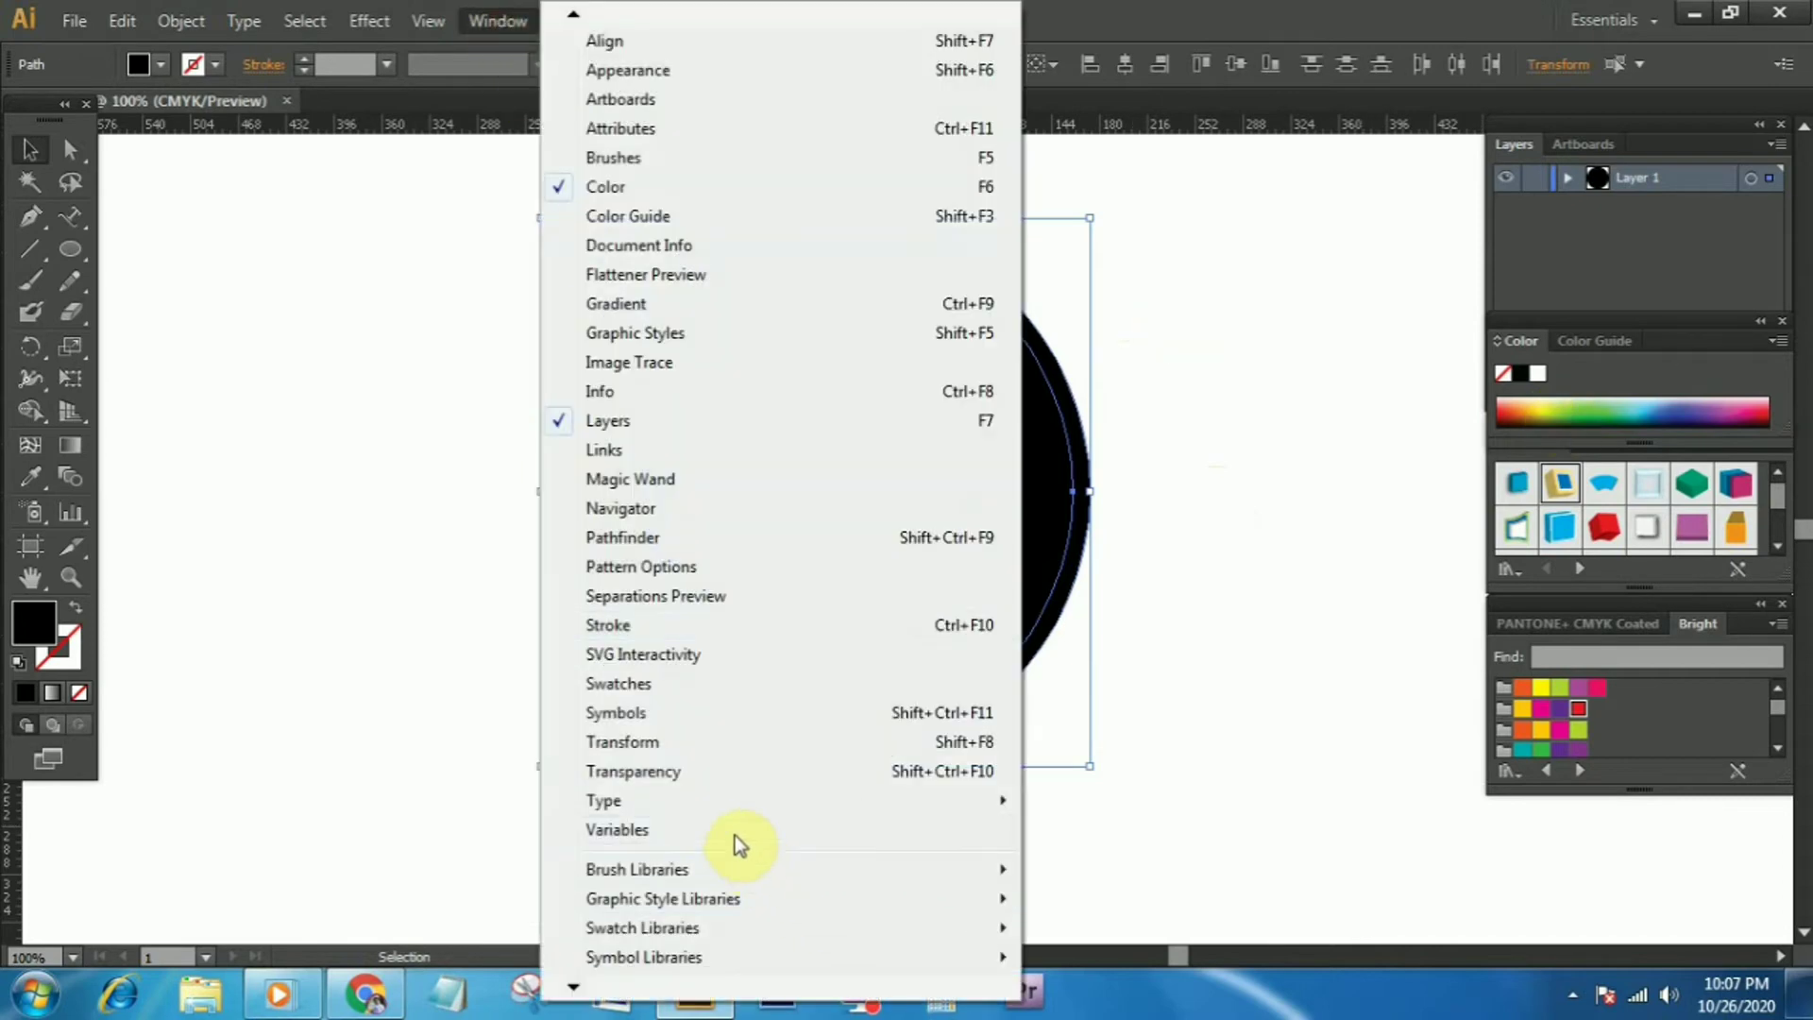
left_click(731, 540)
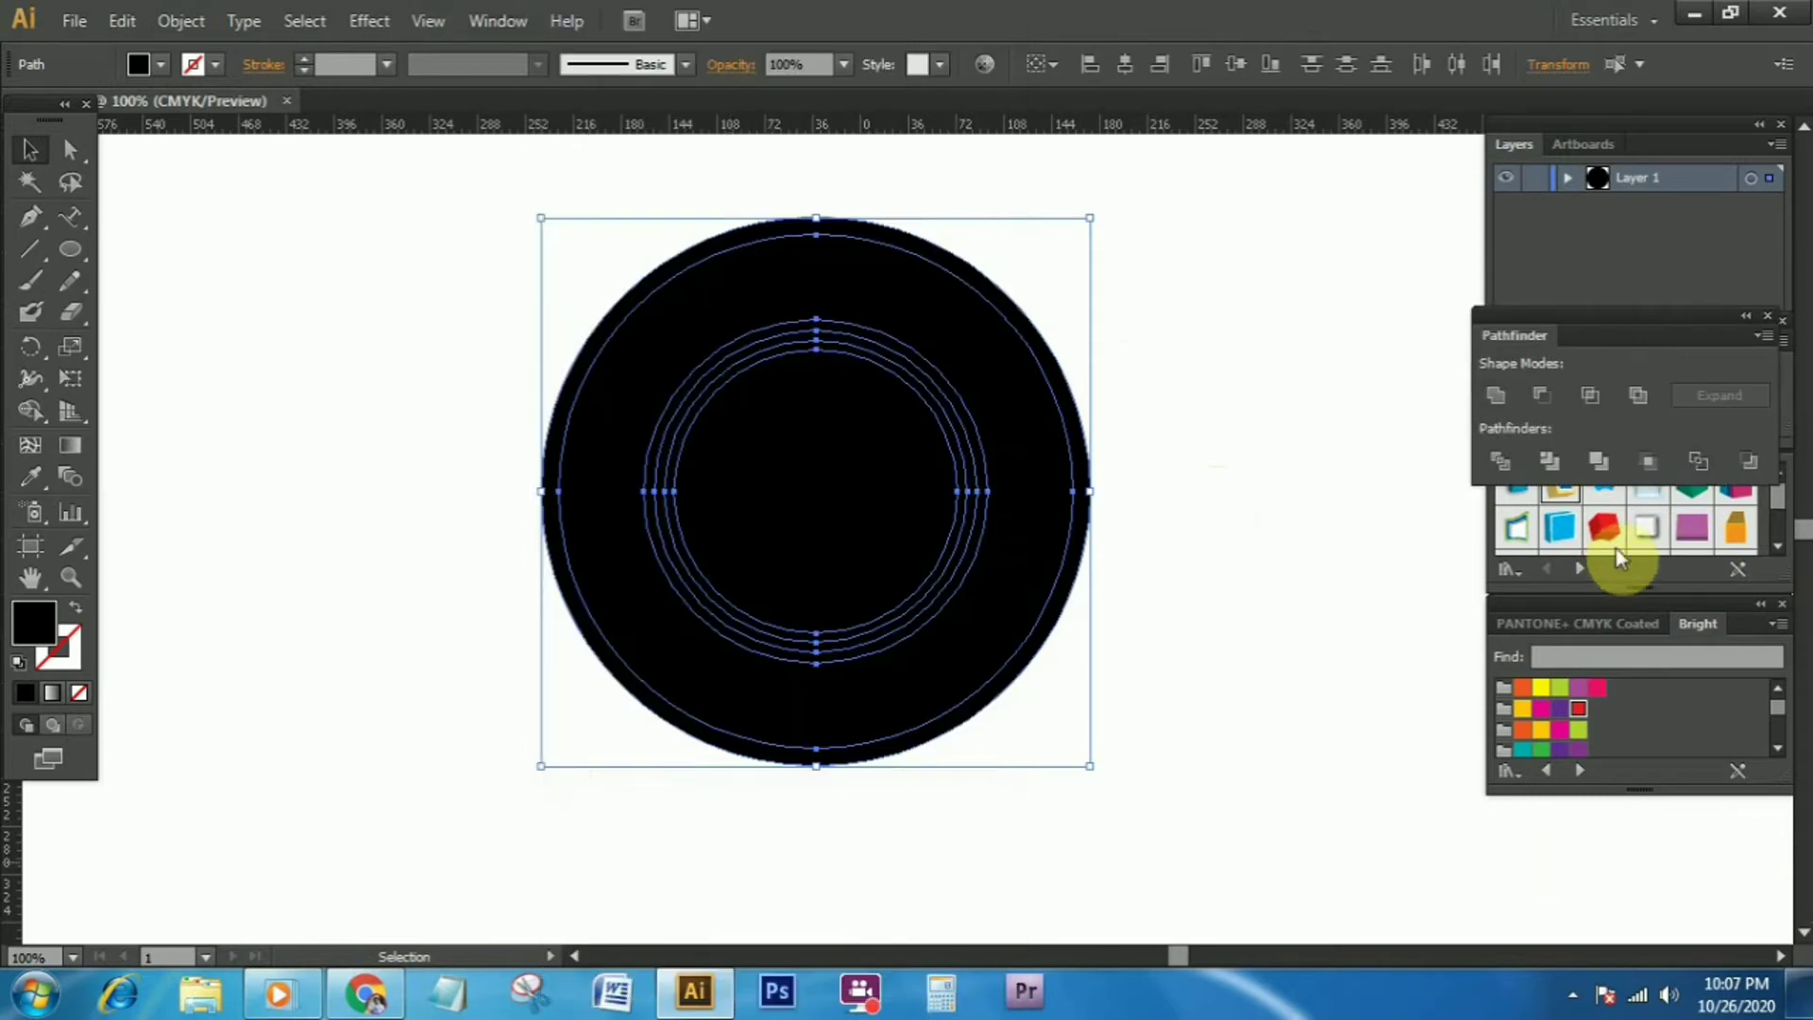
left_click(1510, 462)
right_click(938, 304)
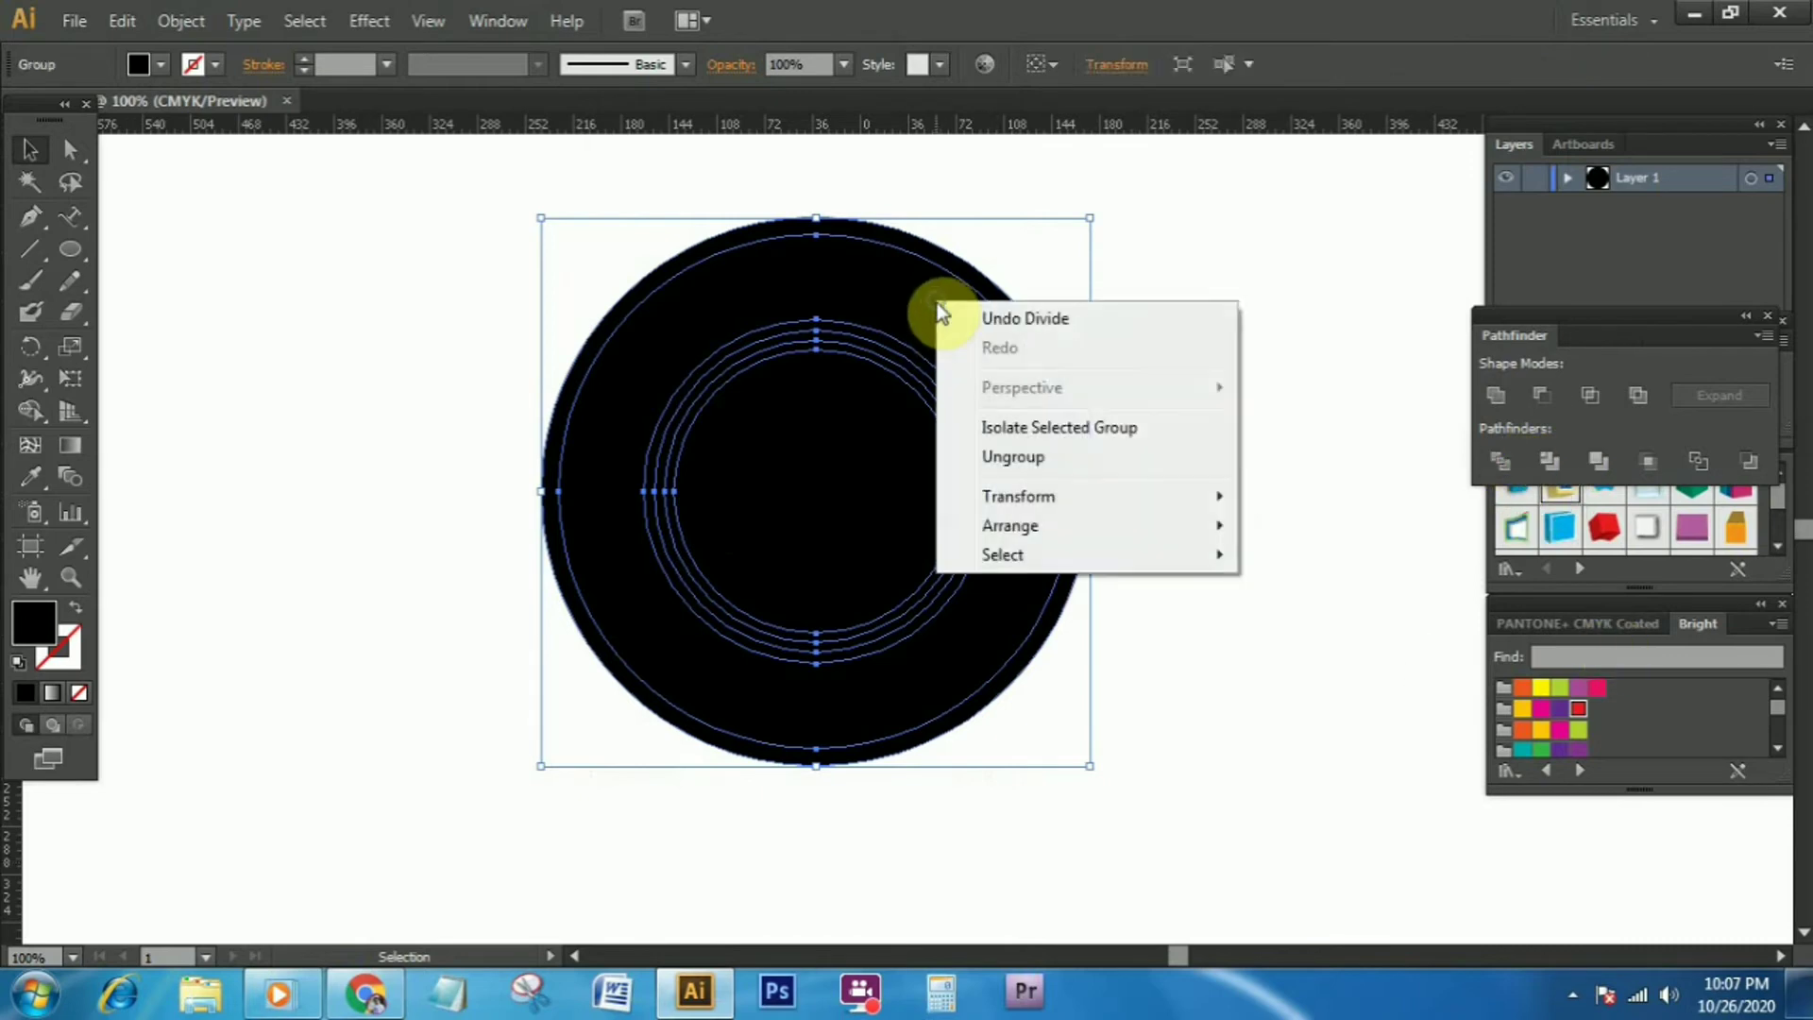
Fill the wide ring between the black outer edge and centre with yellow
left_click(1019, 458)
left_click(1390, 724)
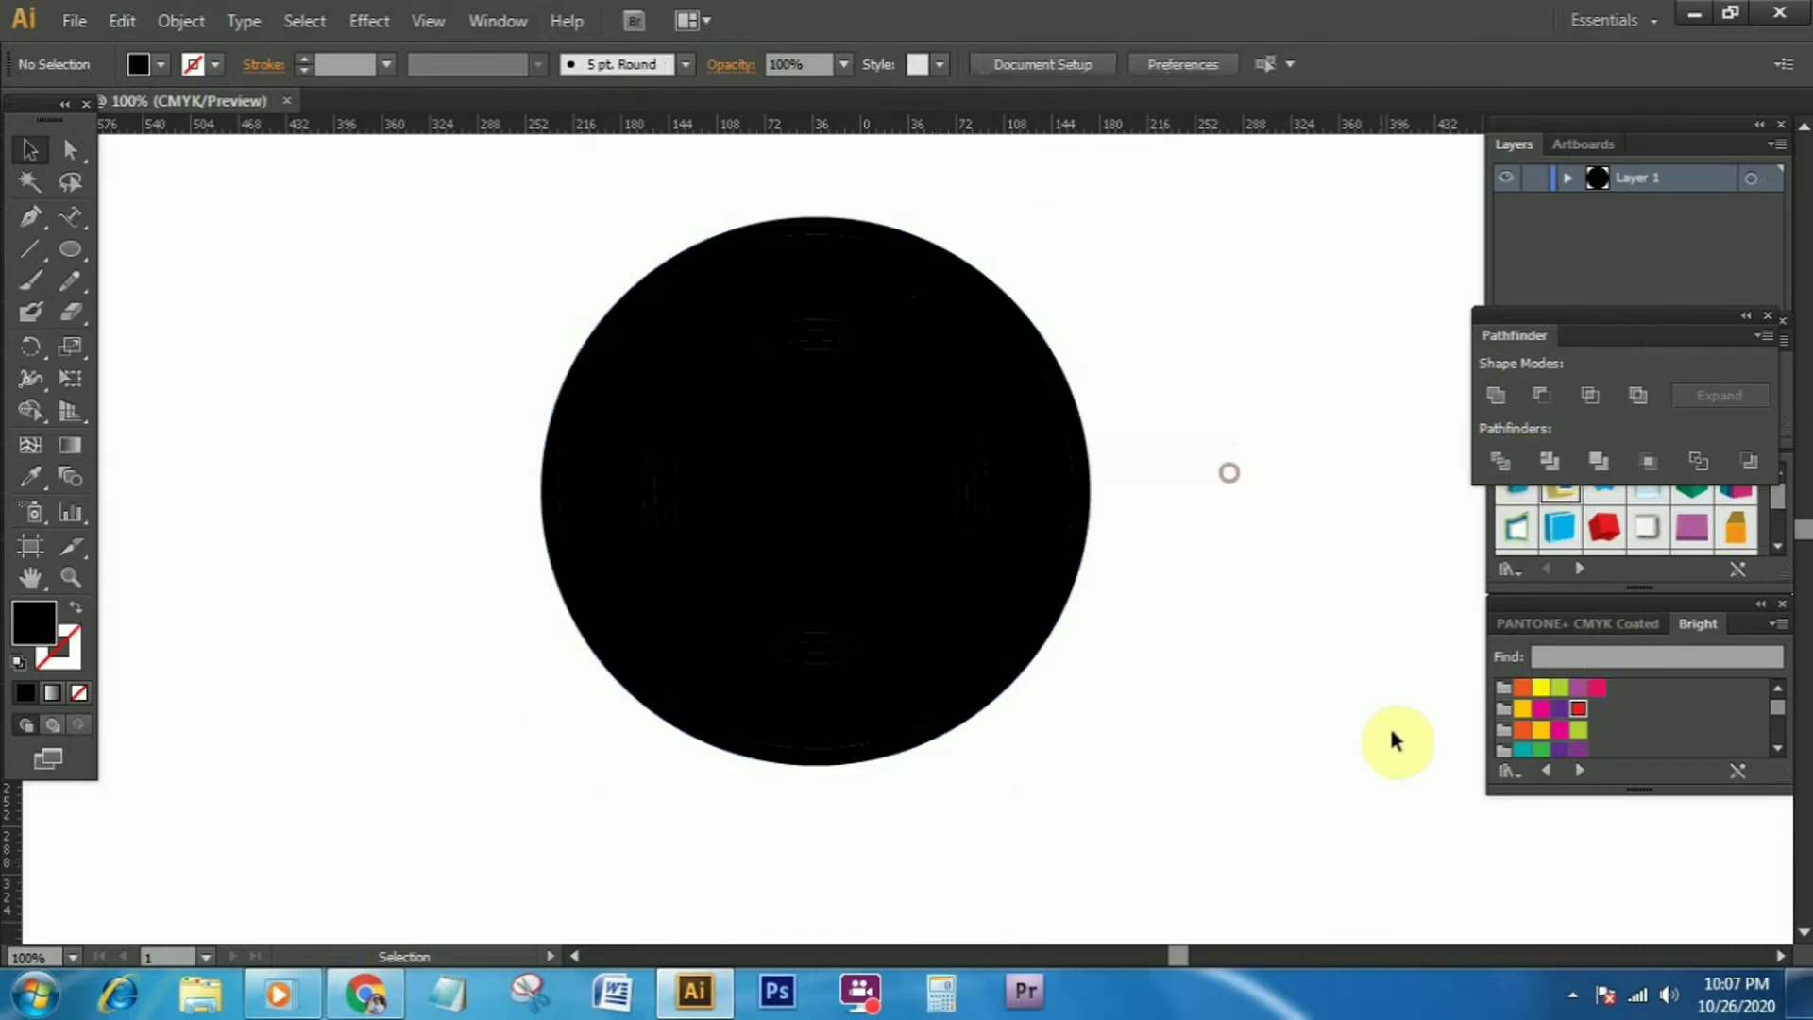
left_click(795, 274)
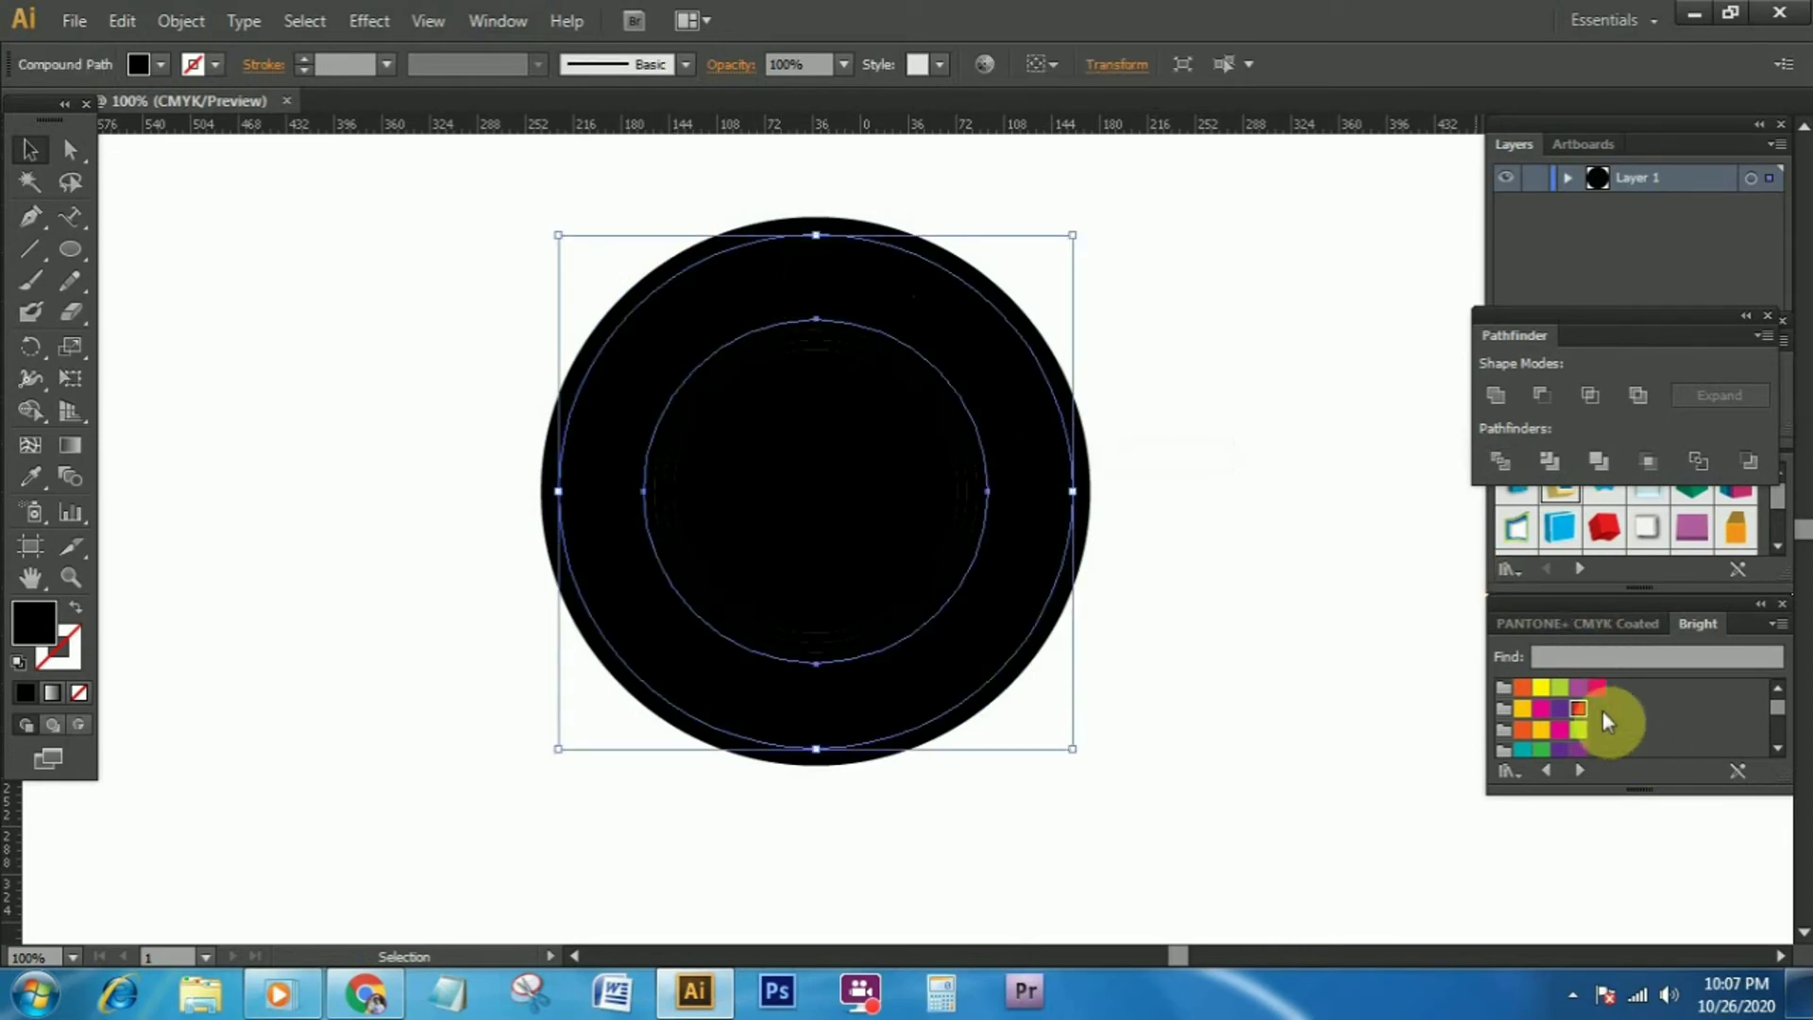
left_click(1540, 728)
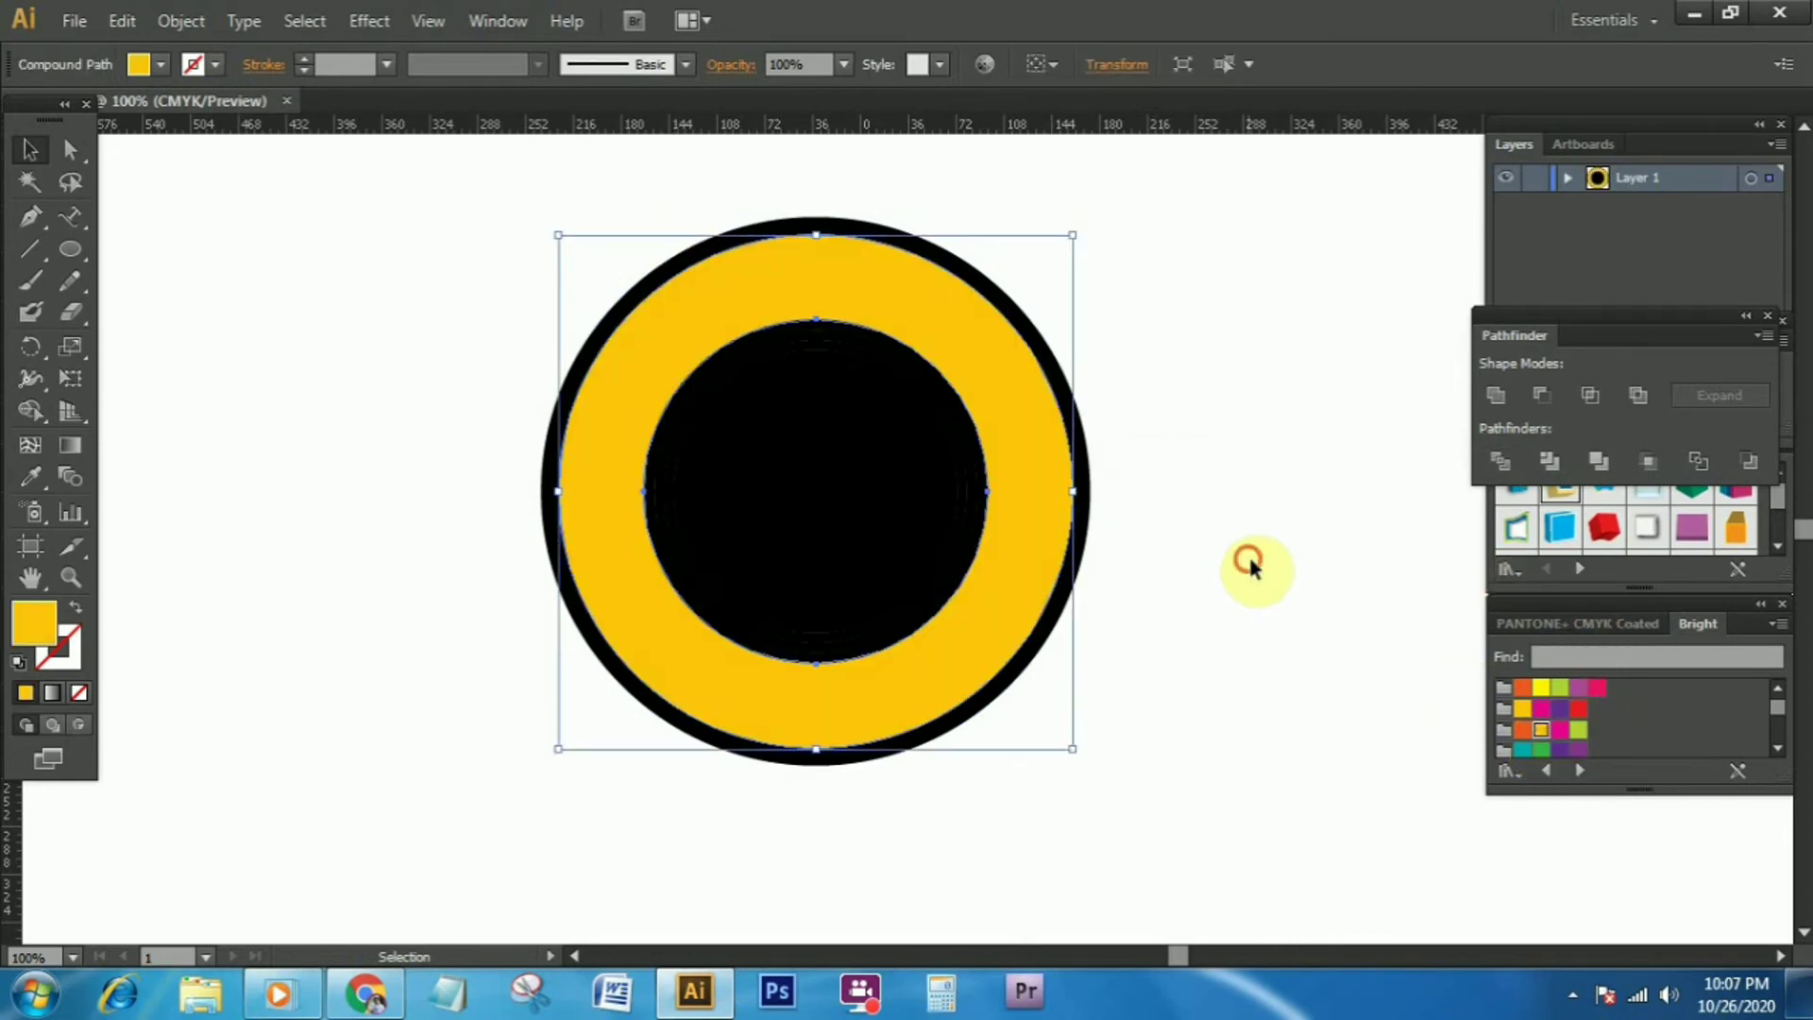
Try a teal fill on the ring and inner circles, undo it, and select the innermost circle
left_click(1248, 558)
left_click_drag(571, 258, 767, 444)
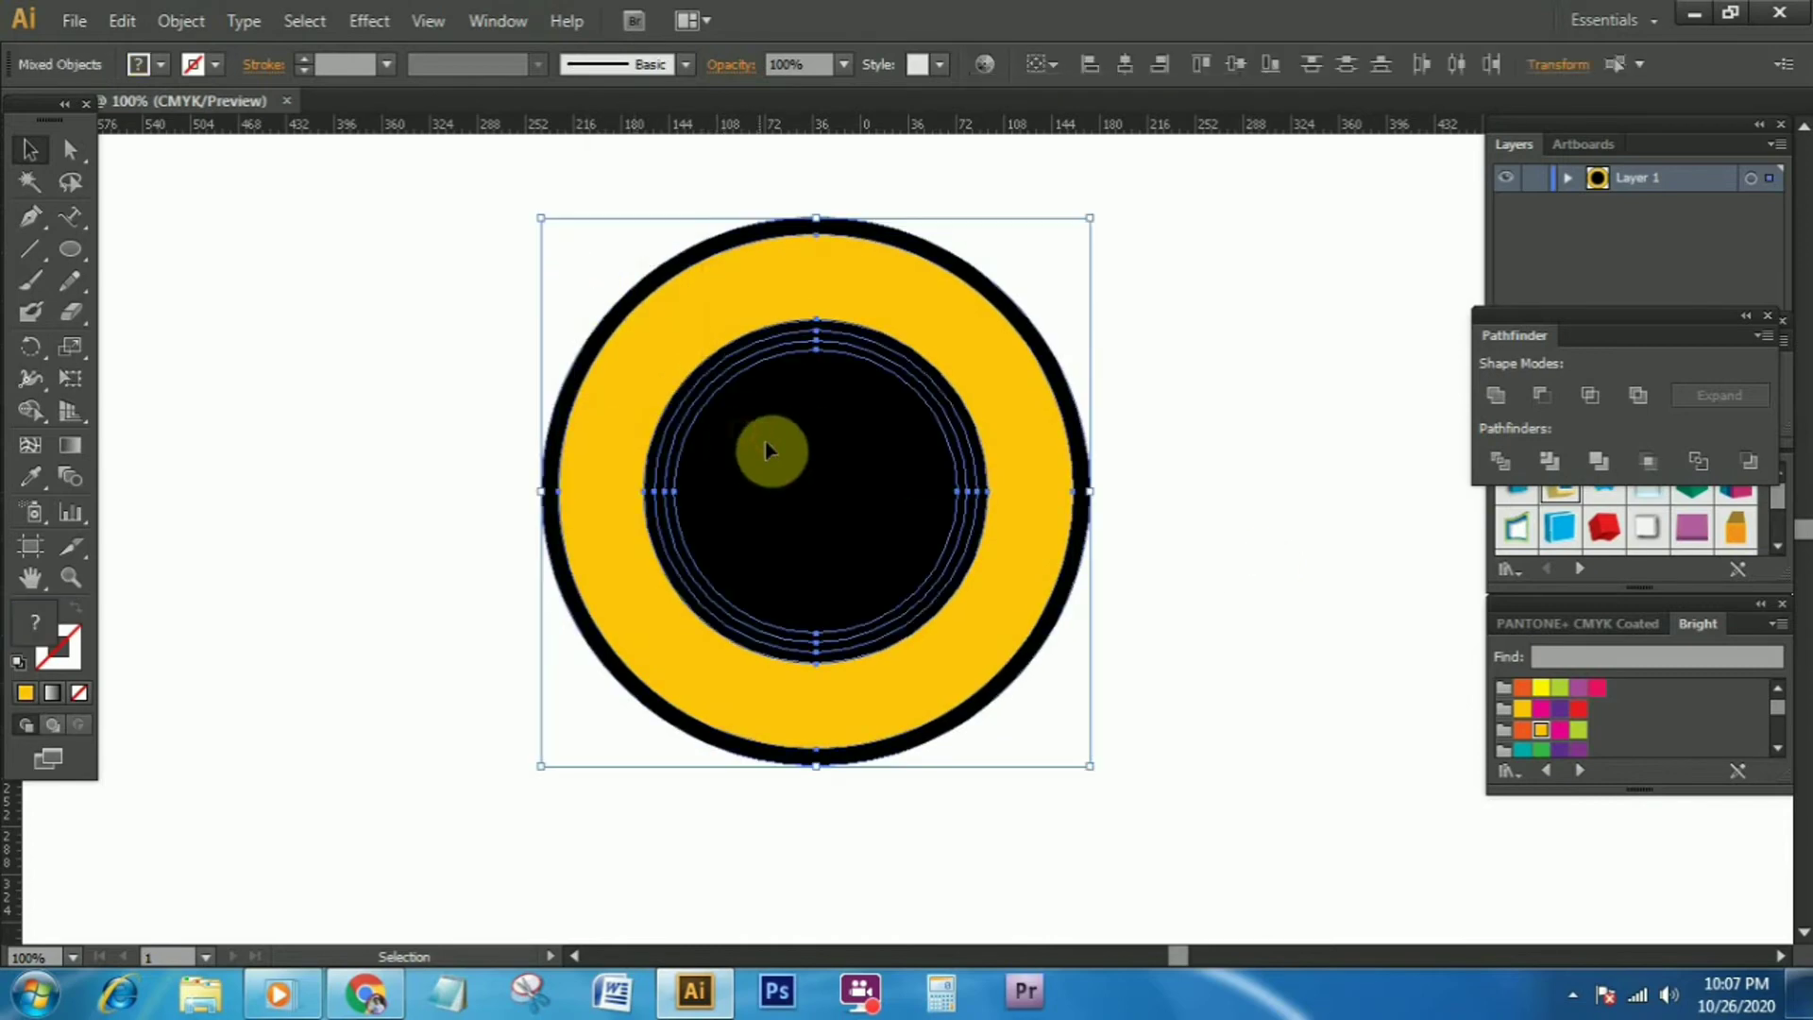
left_click(809, 469)
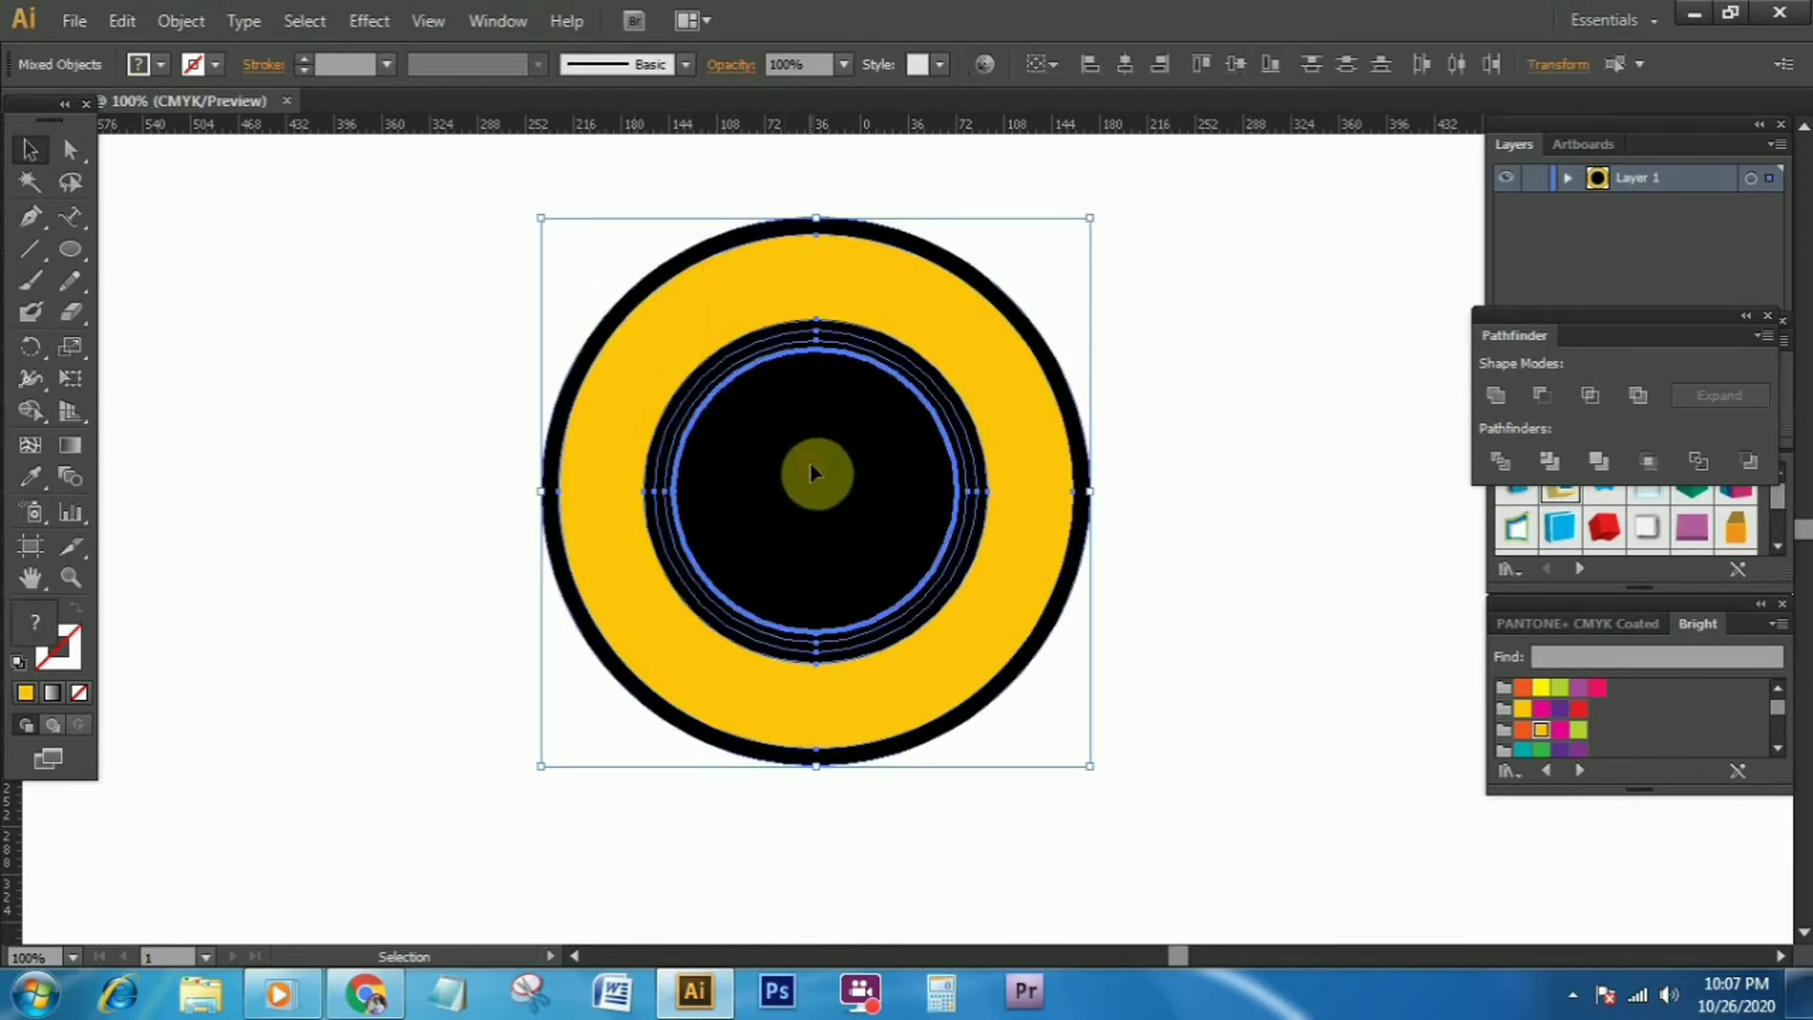
left_click(1522, 749)
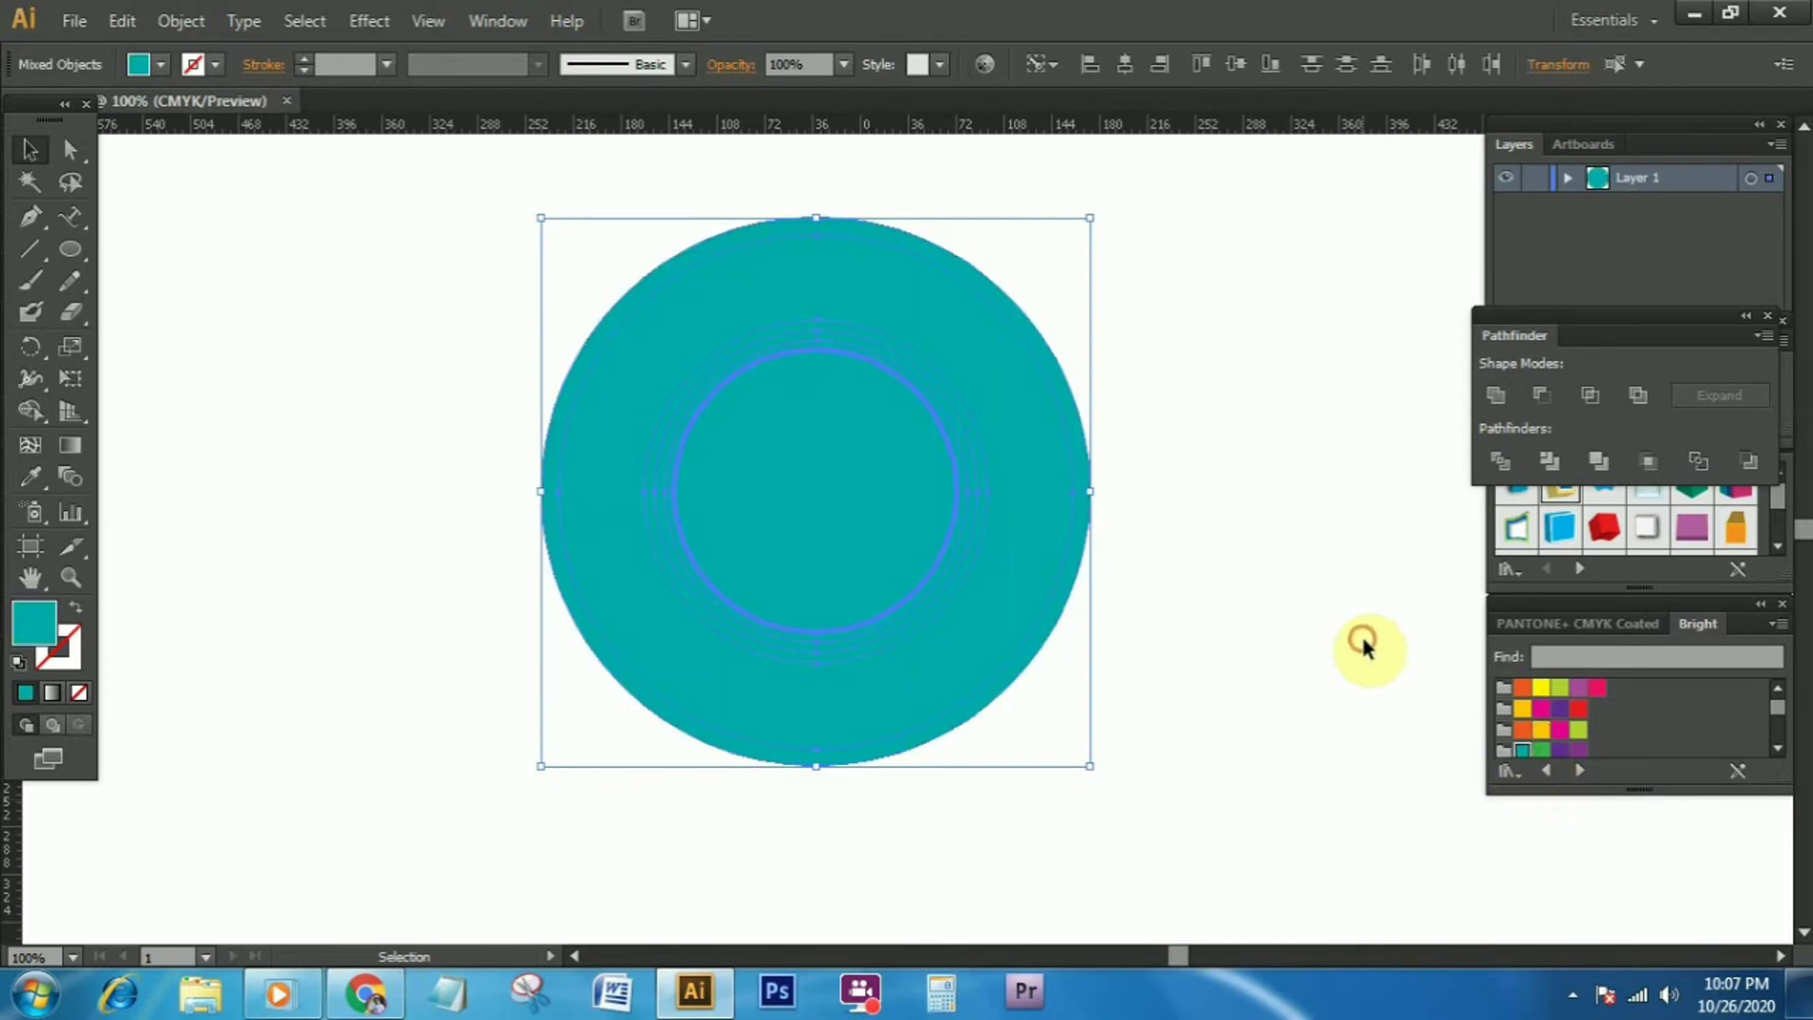
left_click(1381, 635)
key("ctrl+z")
key("ctrl+z")
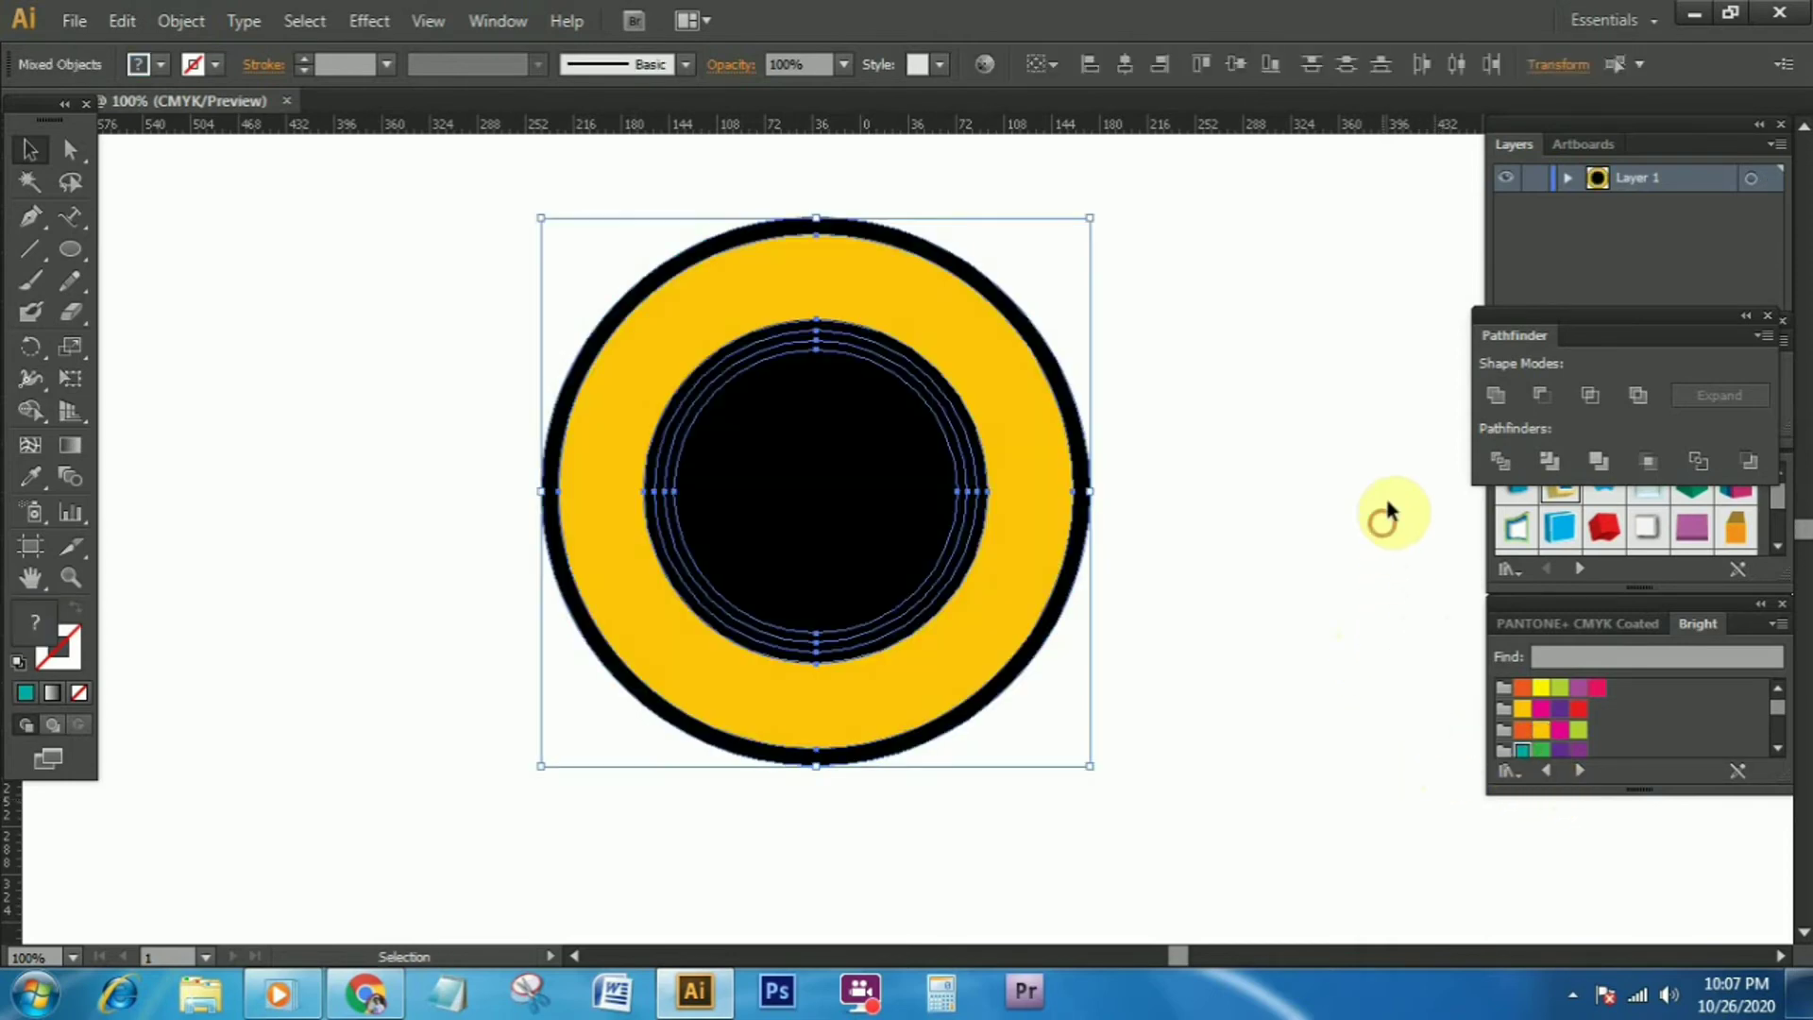
left_click(683, 181)
left_click(829, 451)
left_click(1185, 525)
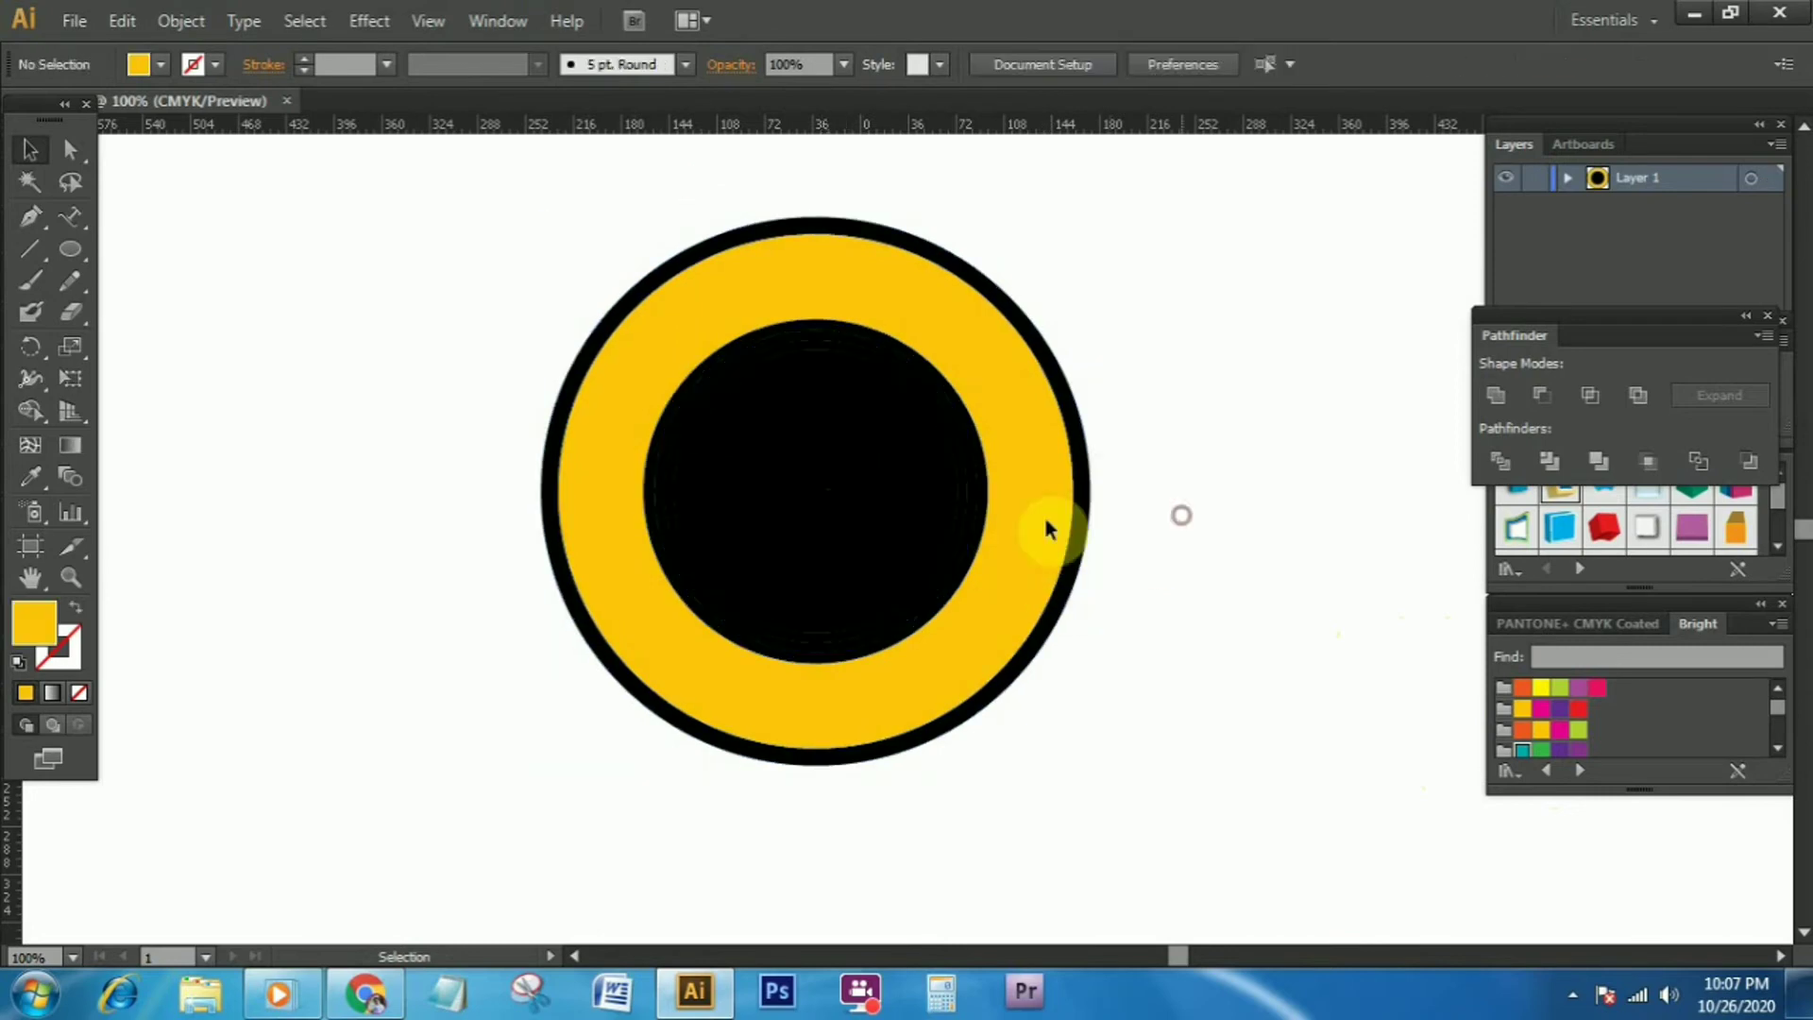
left_click(861, 537)
Fill the innermost circle with teal
left_click(1522, 749)
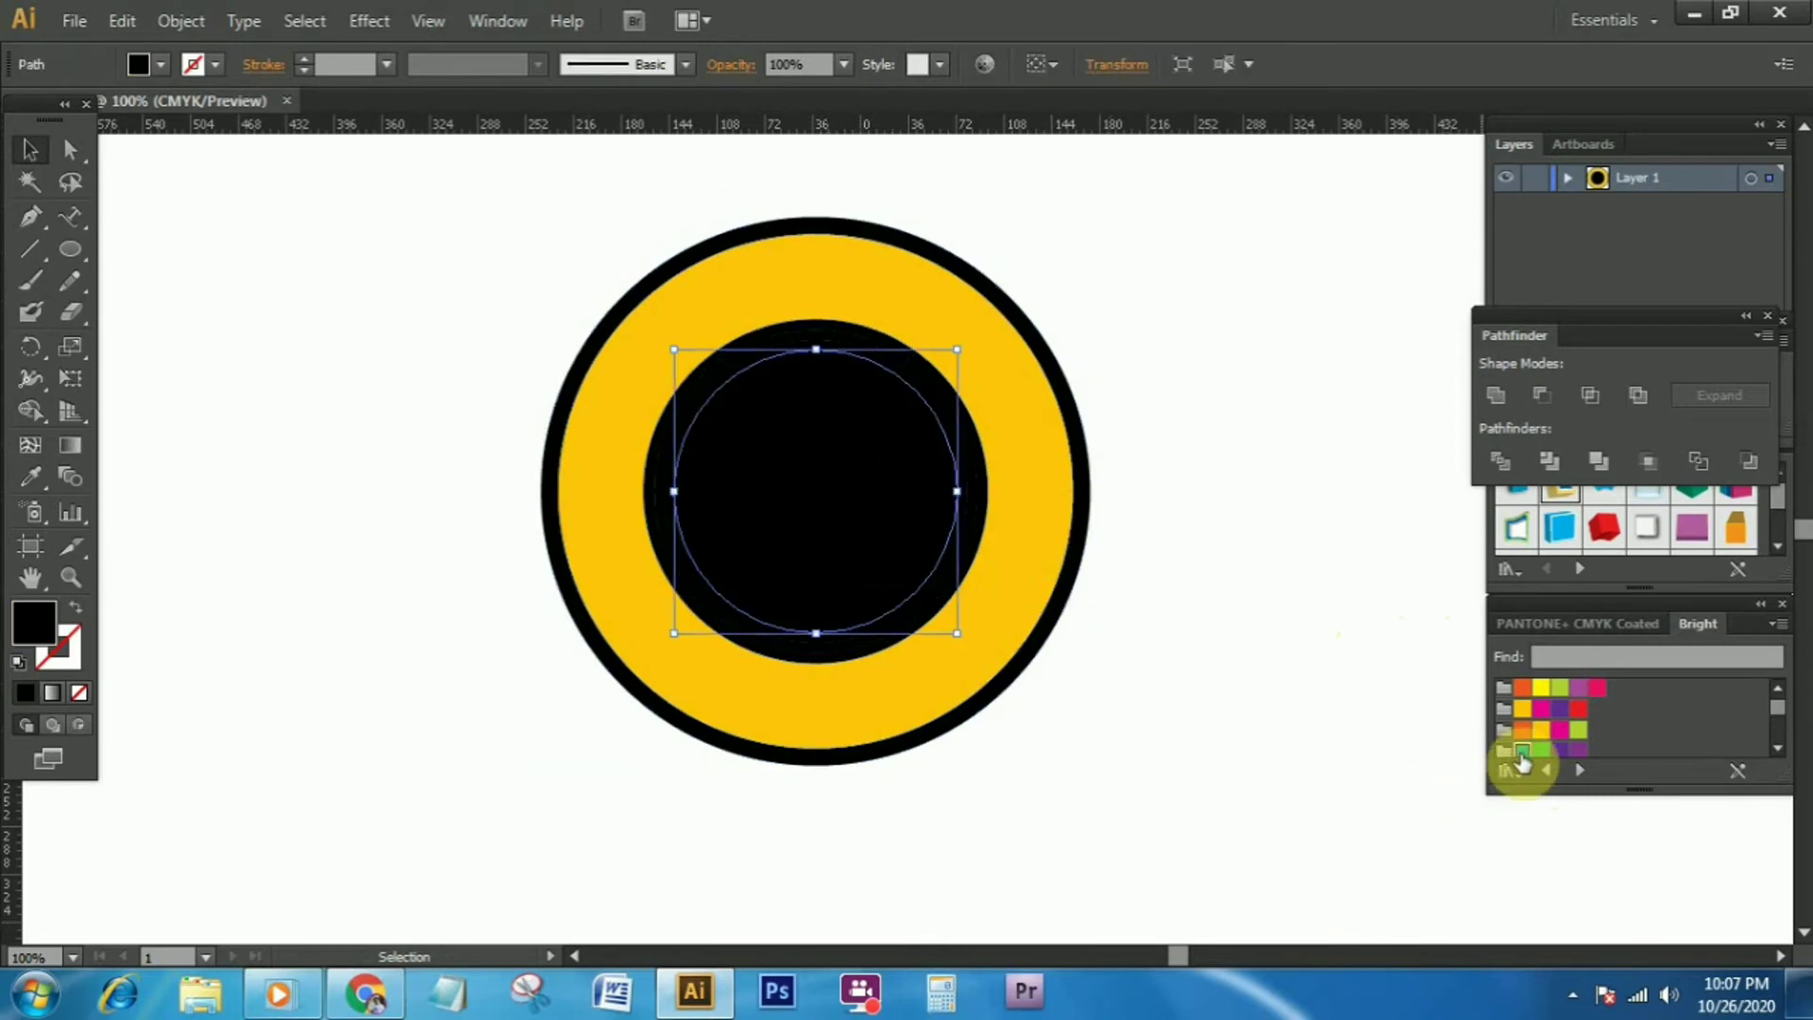
left_click(1367, 663)
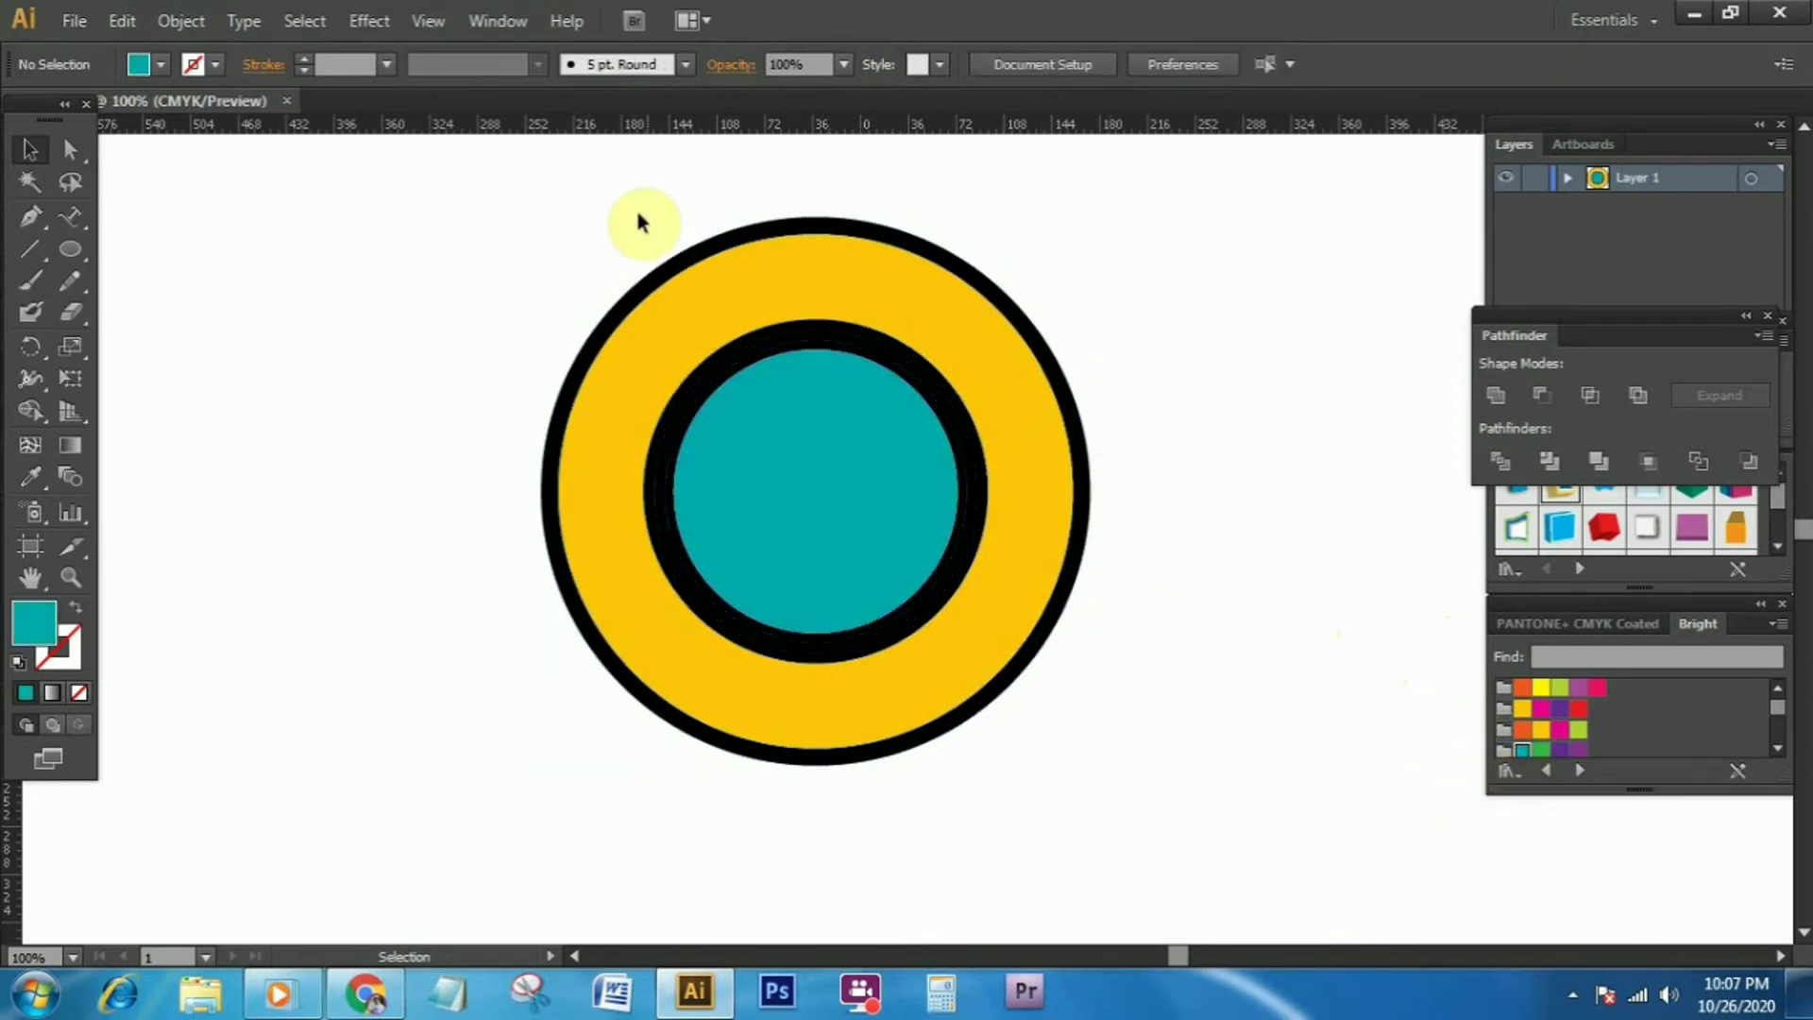
left_click_drag(632, 206, 799, 375)
left_click(1279, 396)
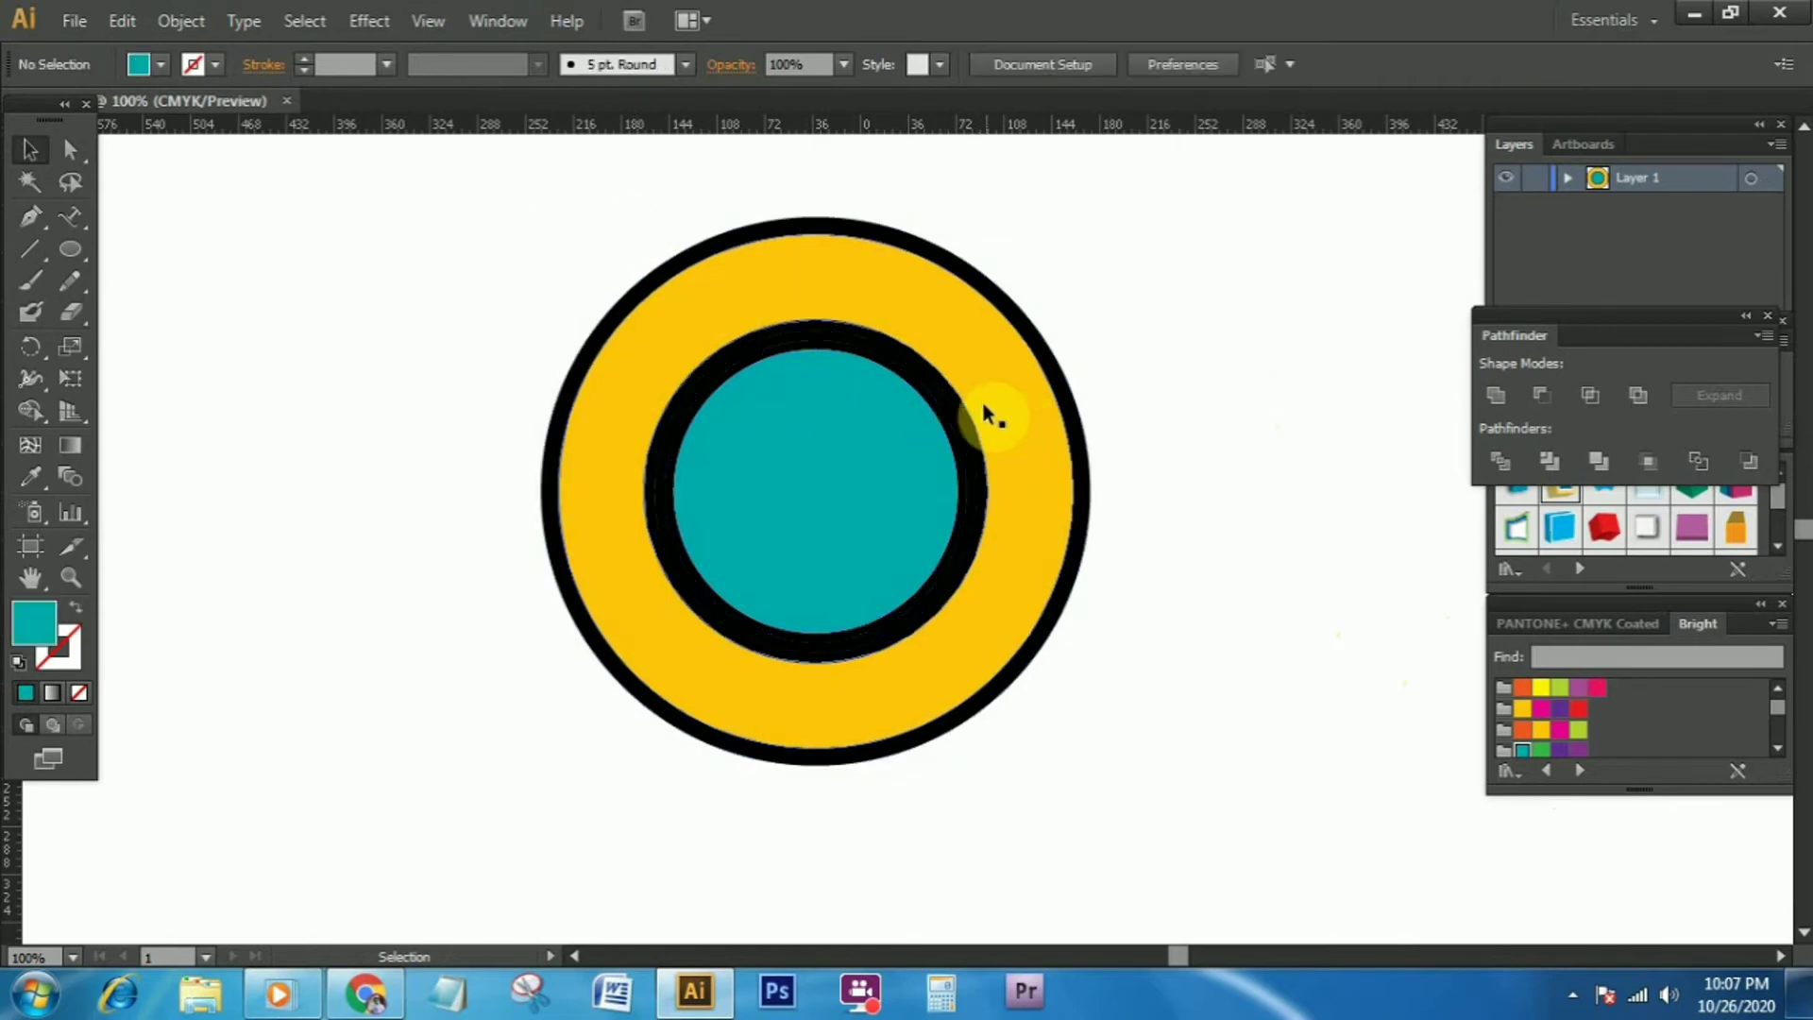
Try magenta on the thin black ring, undo it, and reselect all circle shapes
left_click(941, 402)
left_click(925, 395, "shift")
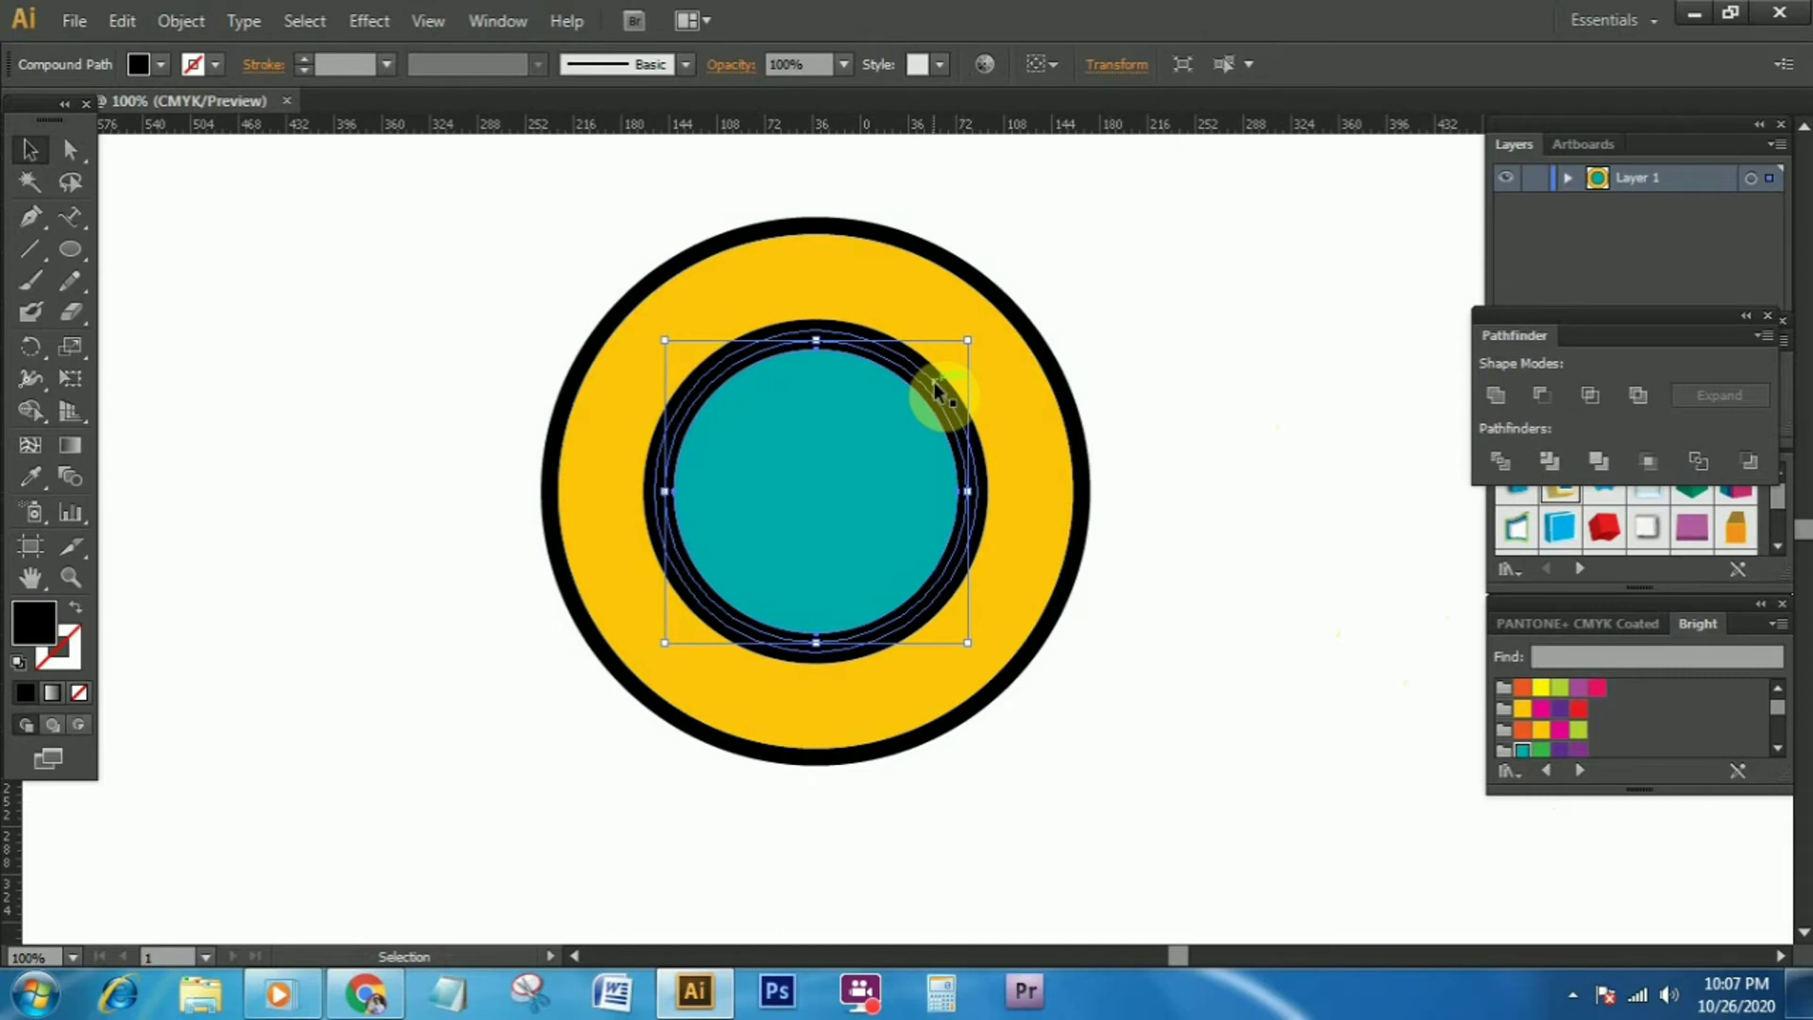
left_click(937, 391, "shift")
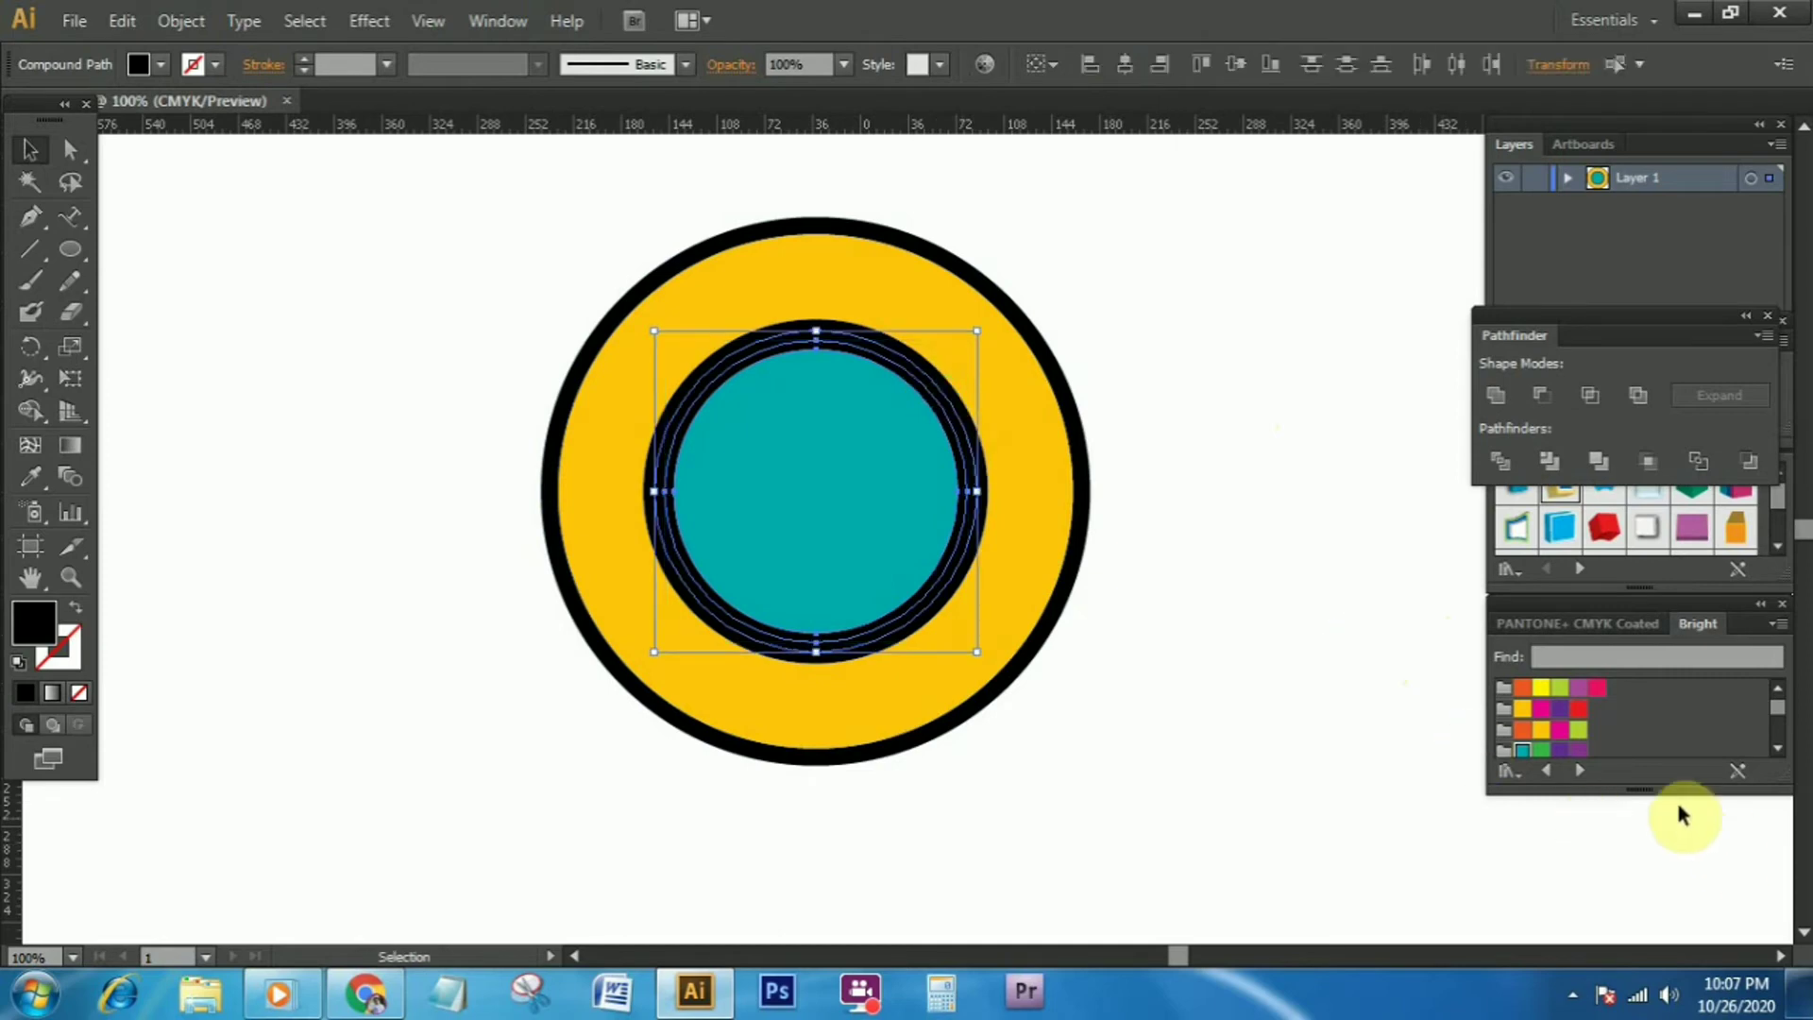
left_click(1559, 729)
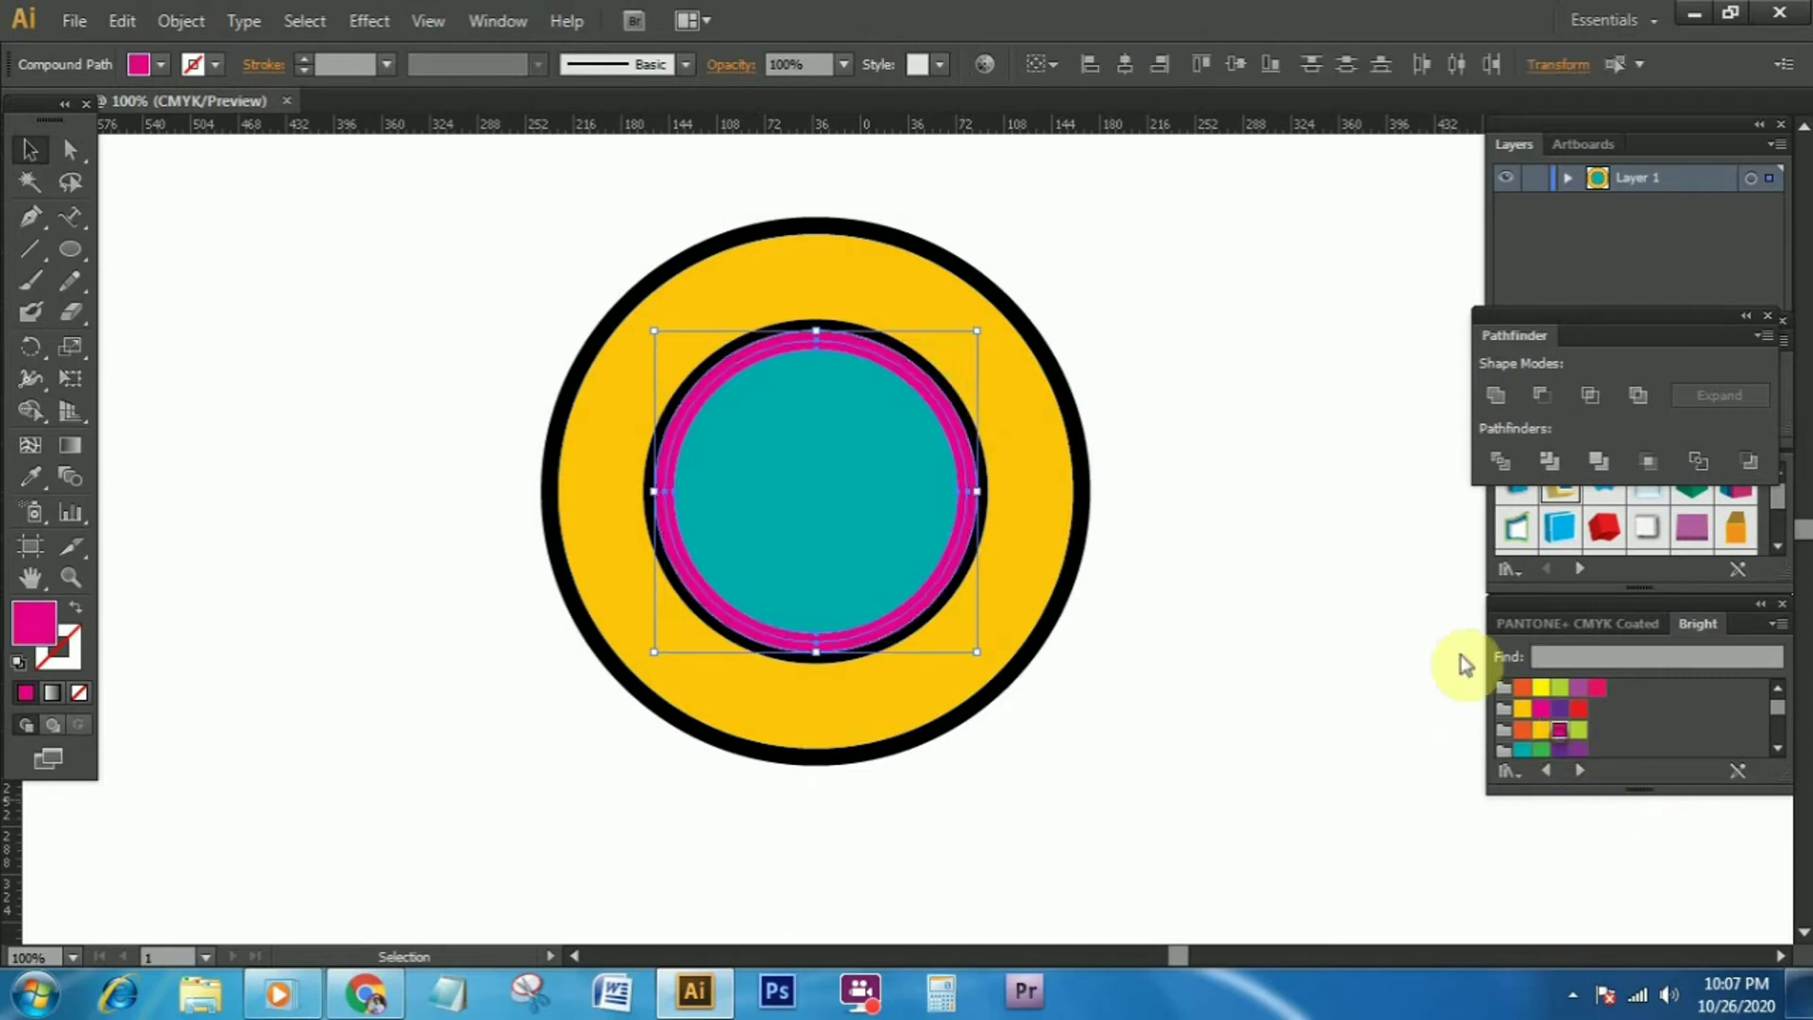
left_click(1333, 572)
key("ctrl+z")
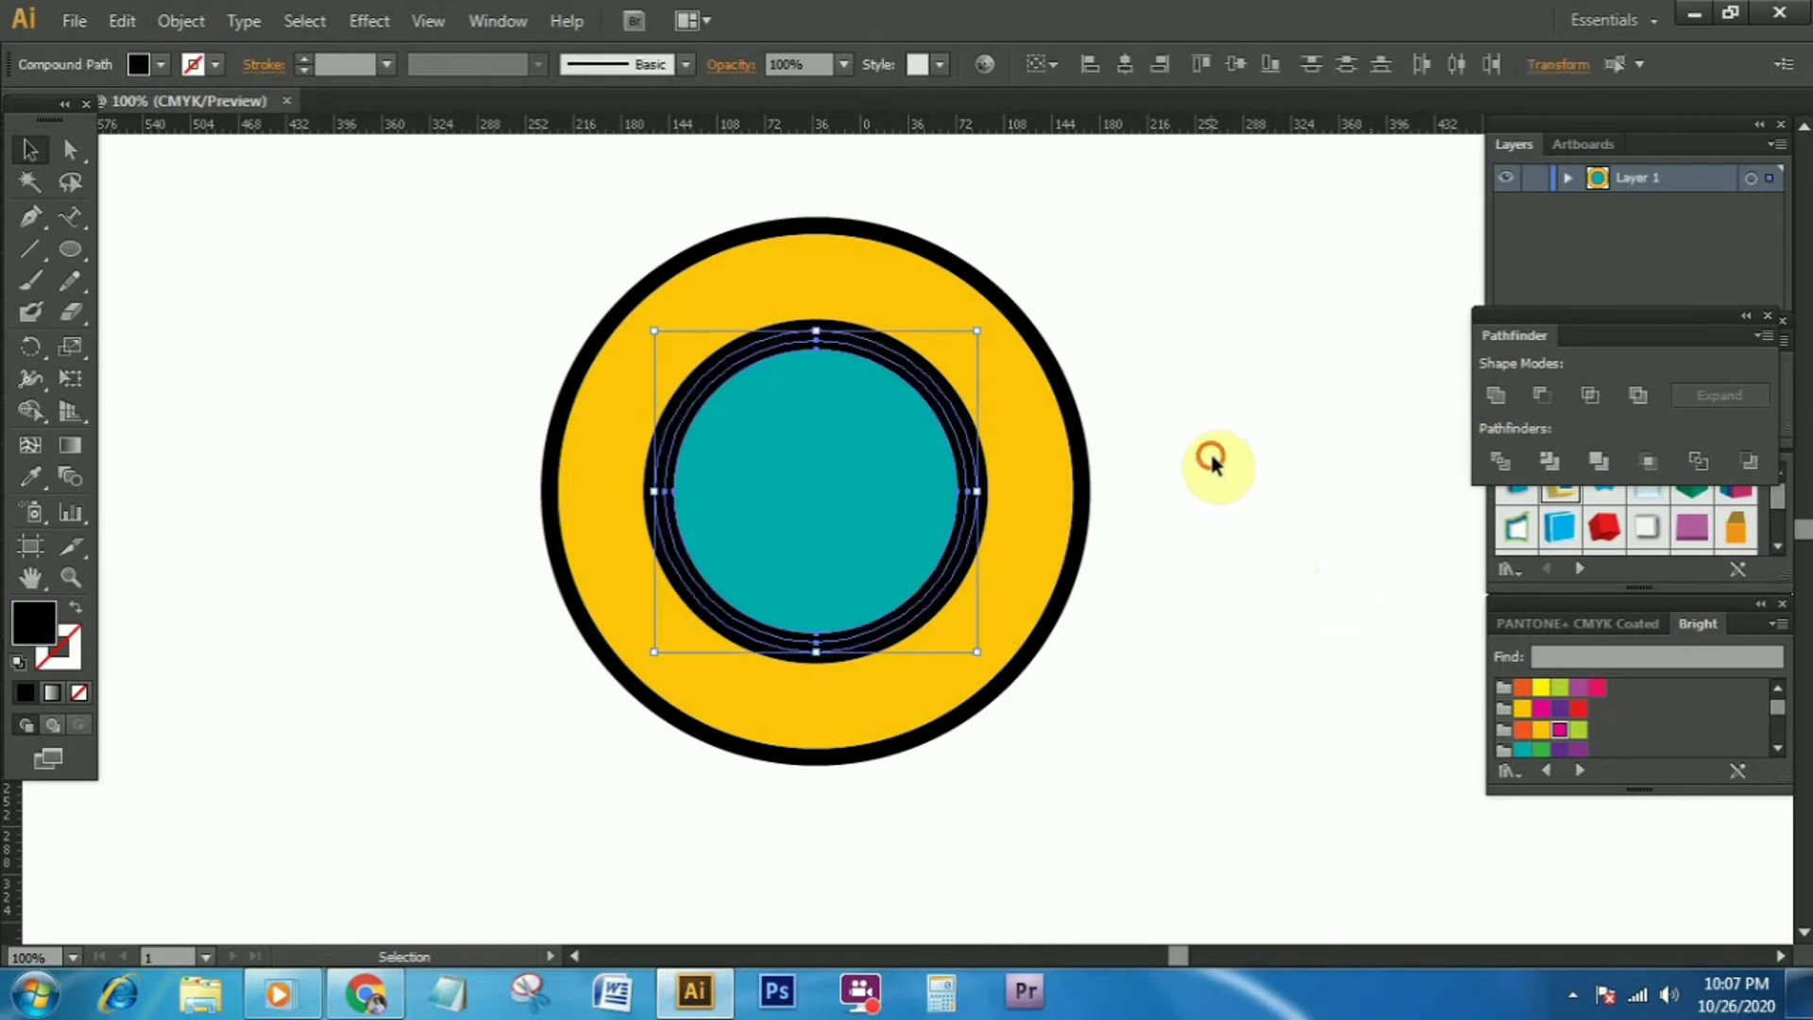
left_click(1208, 456)
left_click_drag(526, 217, 930, 607)
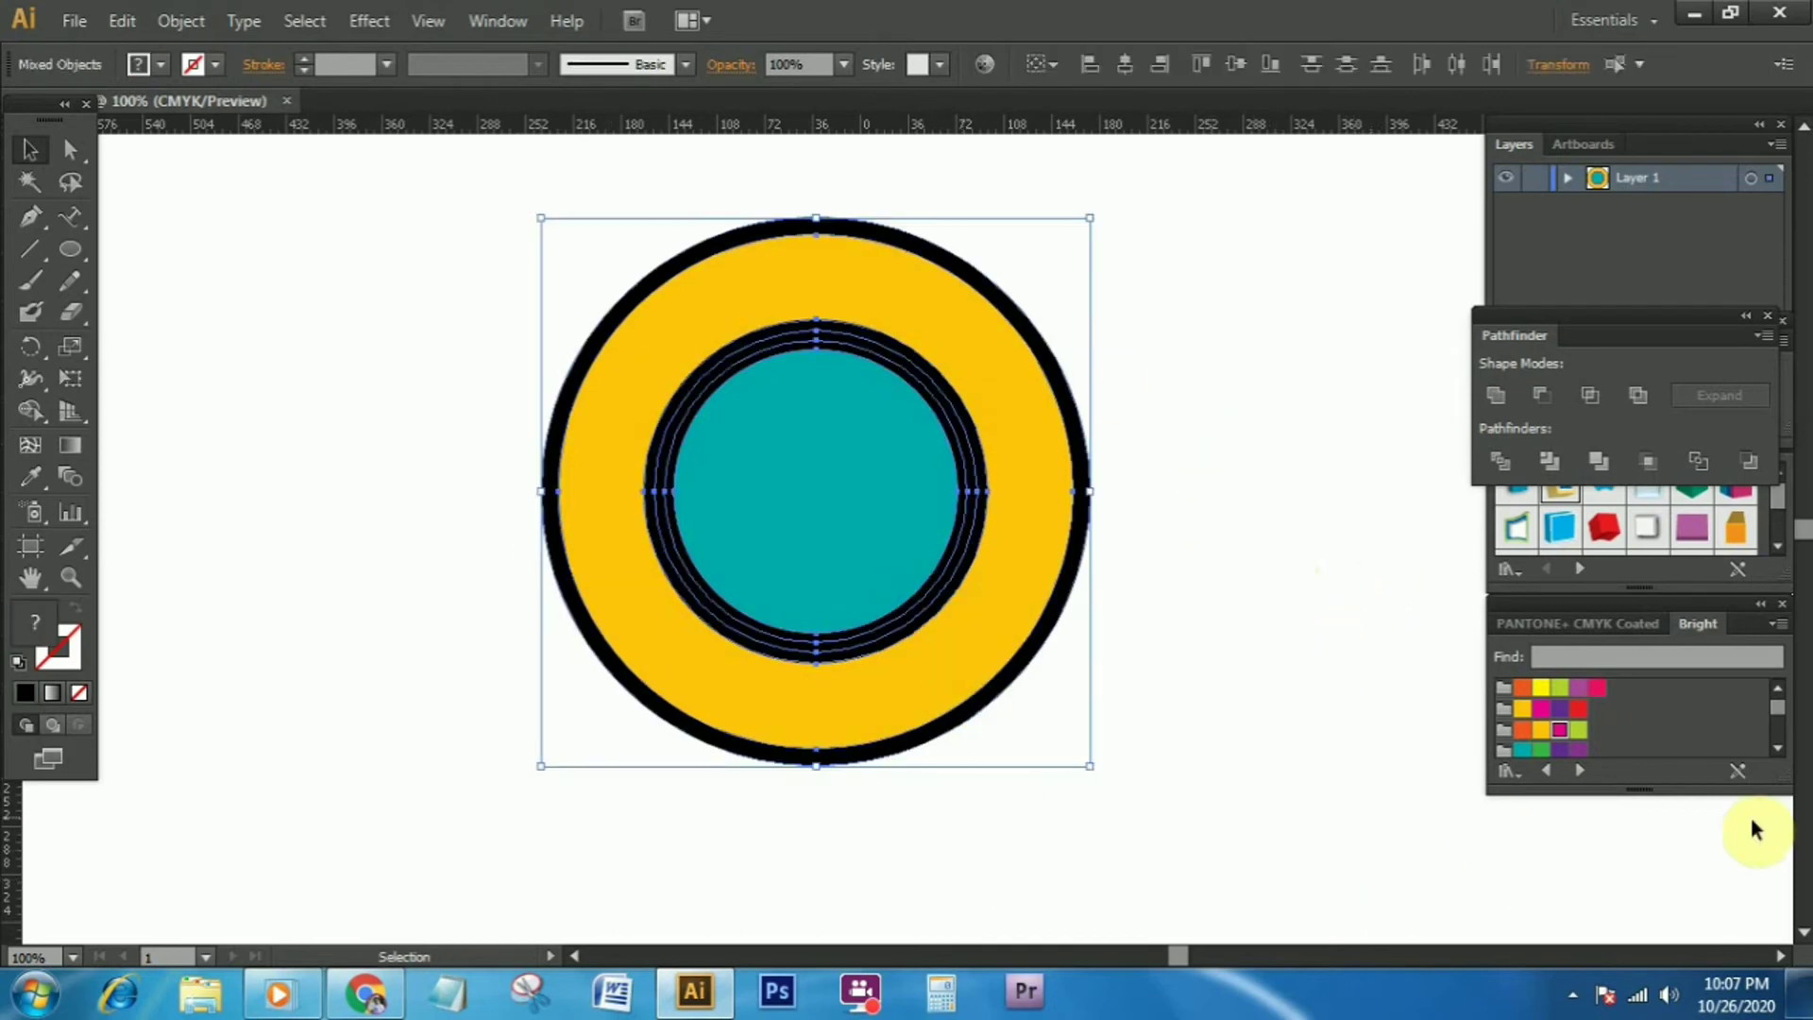
Use Shape Builder to make the band inside the thin black ring white
left_click(35, 416)
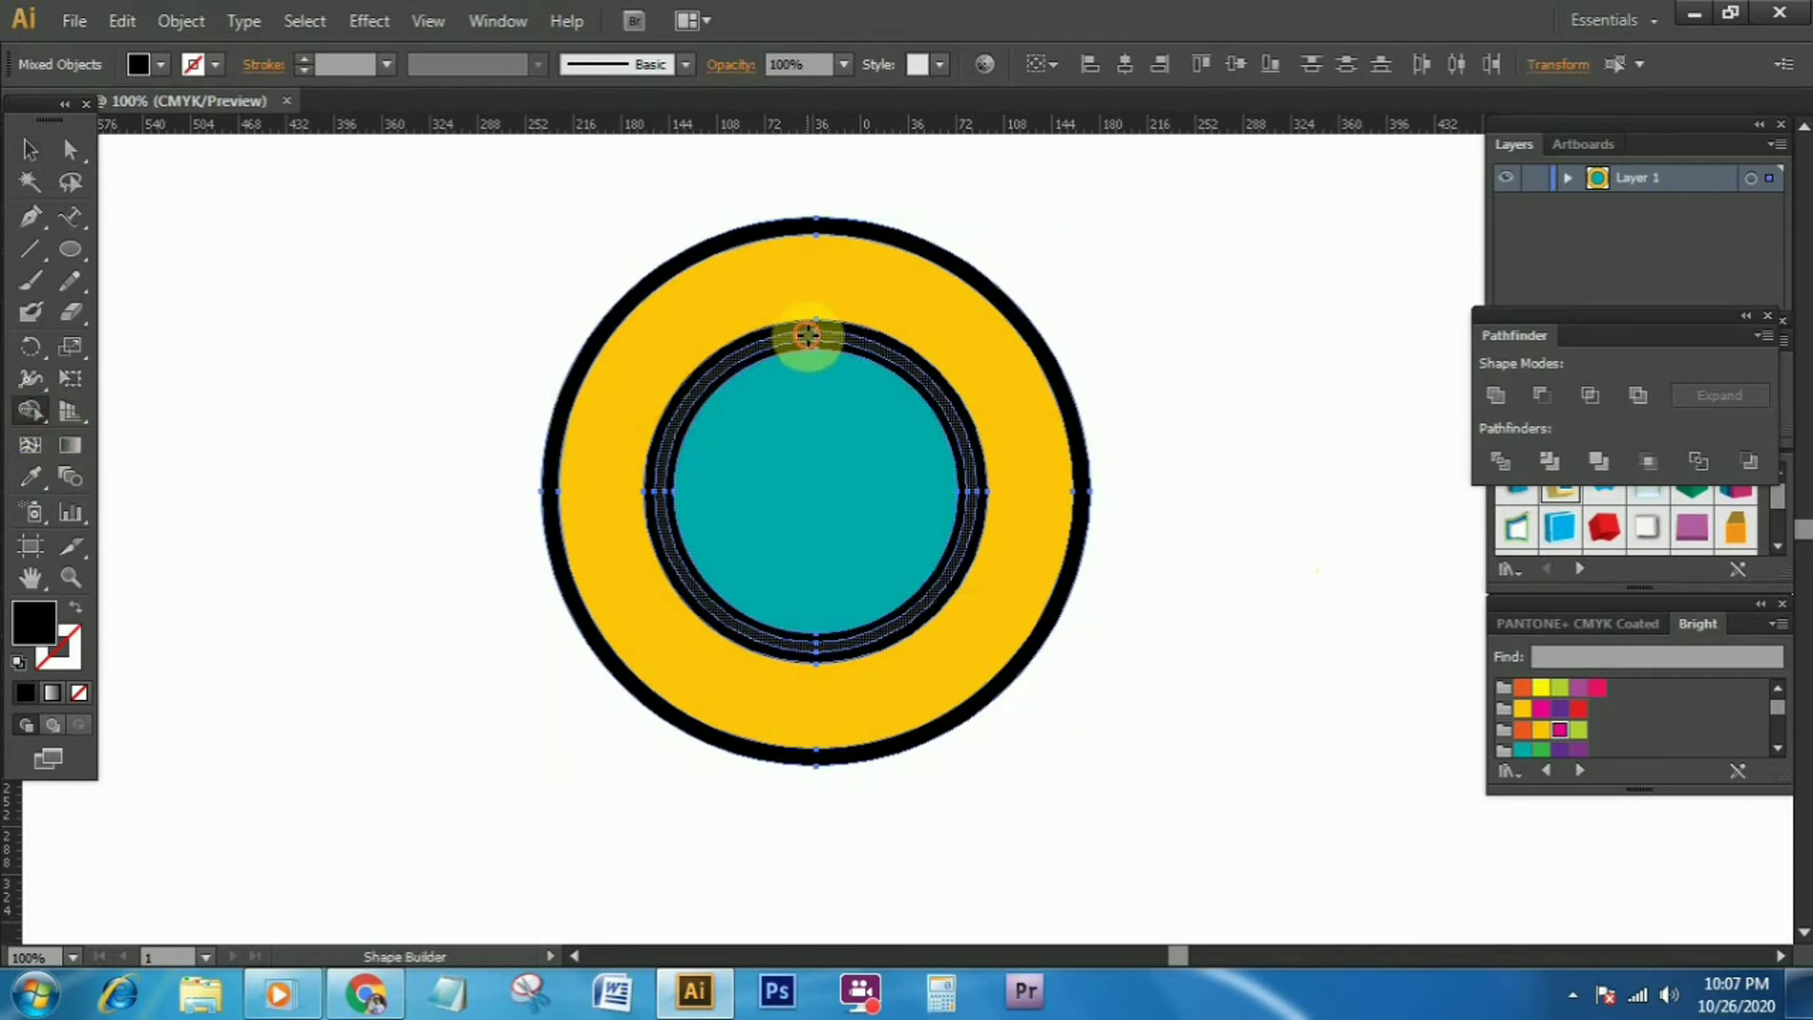
left_click(809, 335)
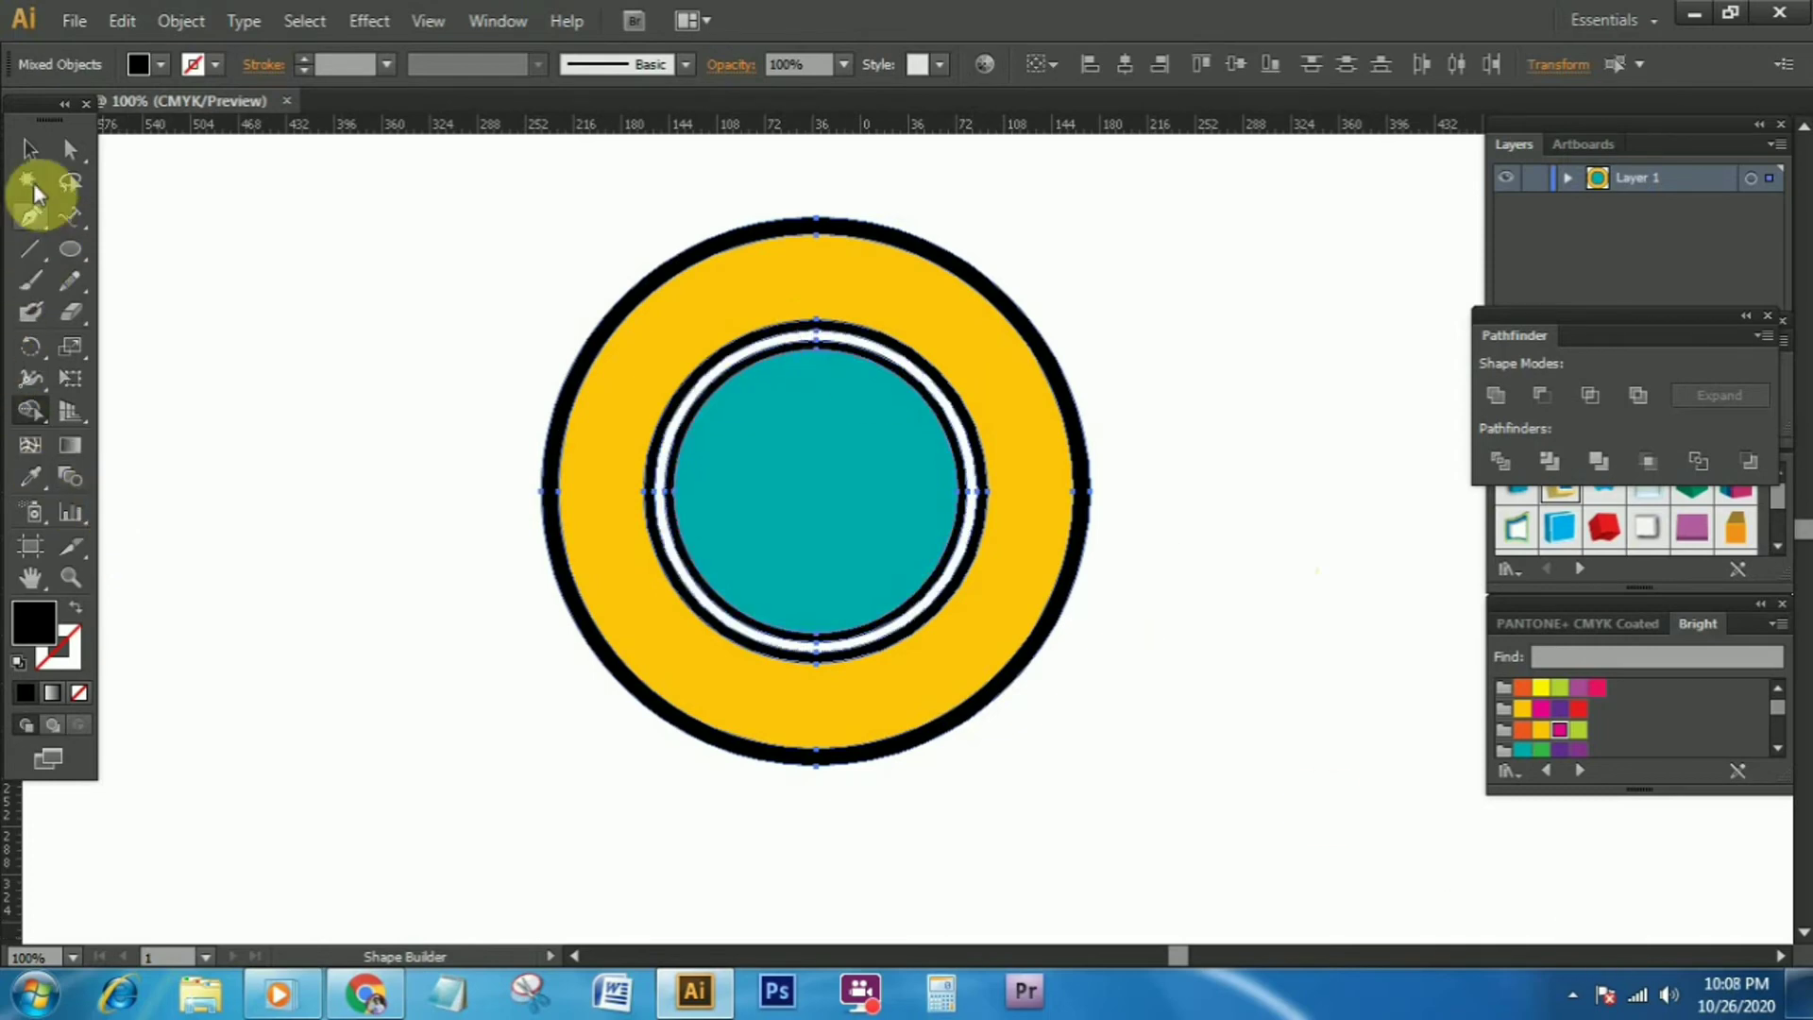
left_click(30, 149)
left_click(214, 194)
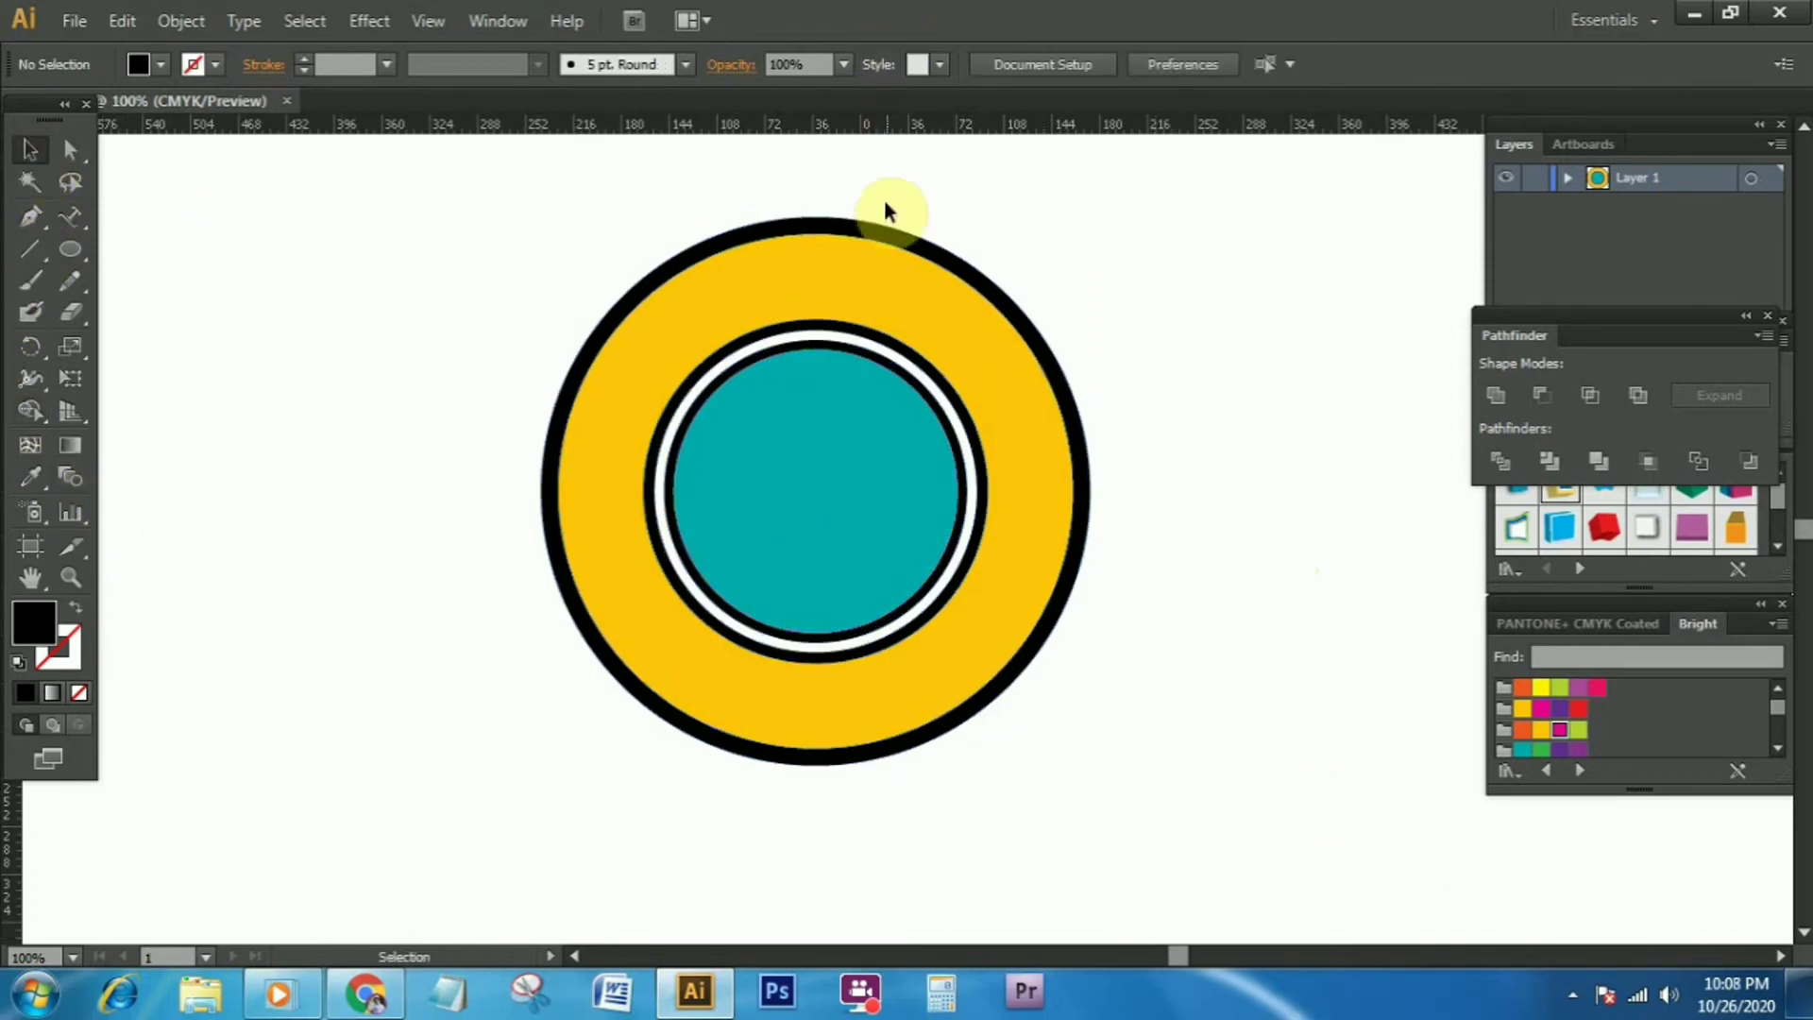
Show all hidden objects and bring the red curved text to the front
left_click(189, 21)
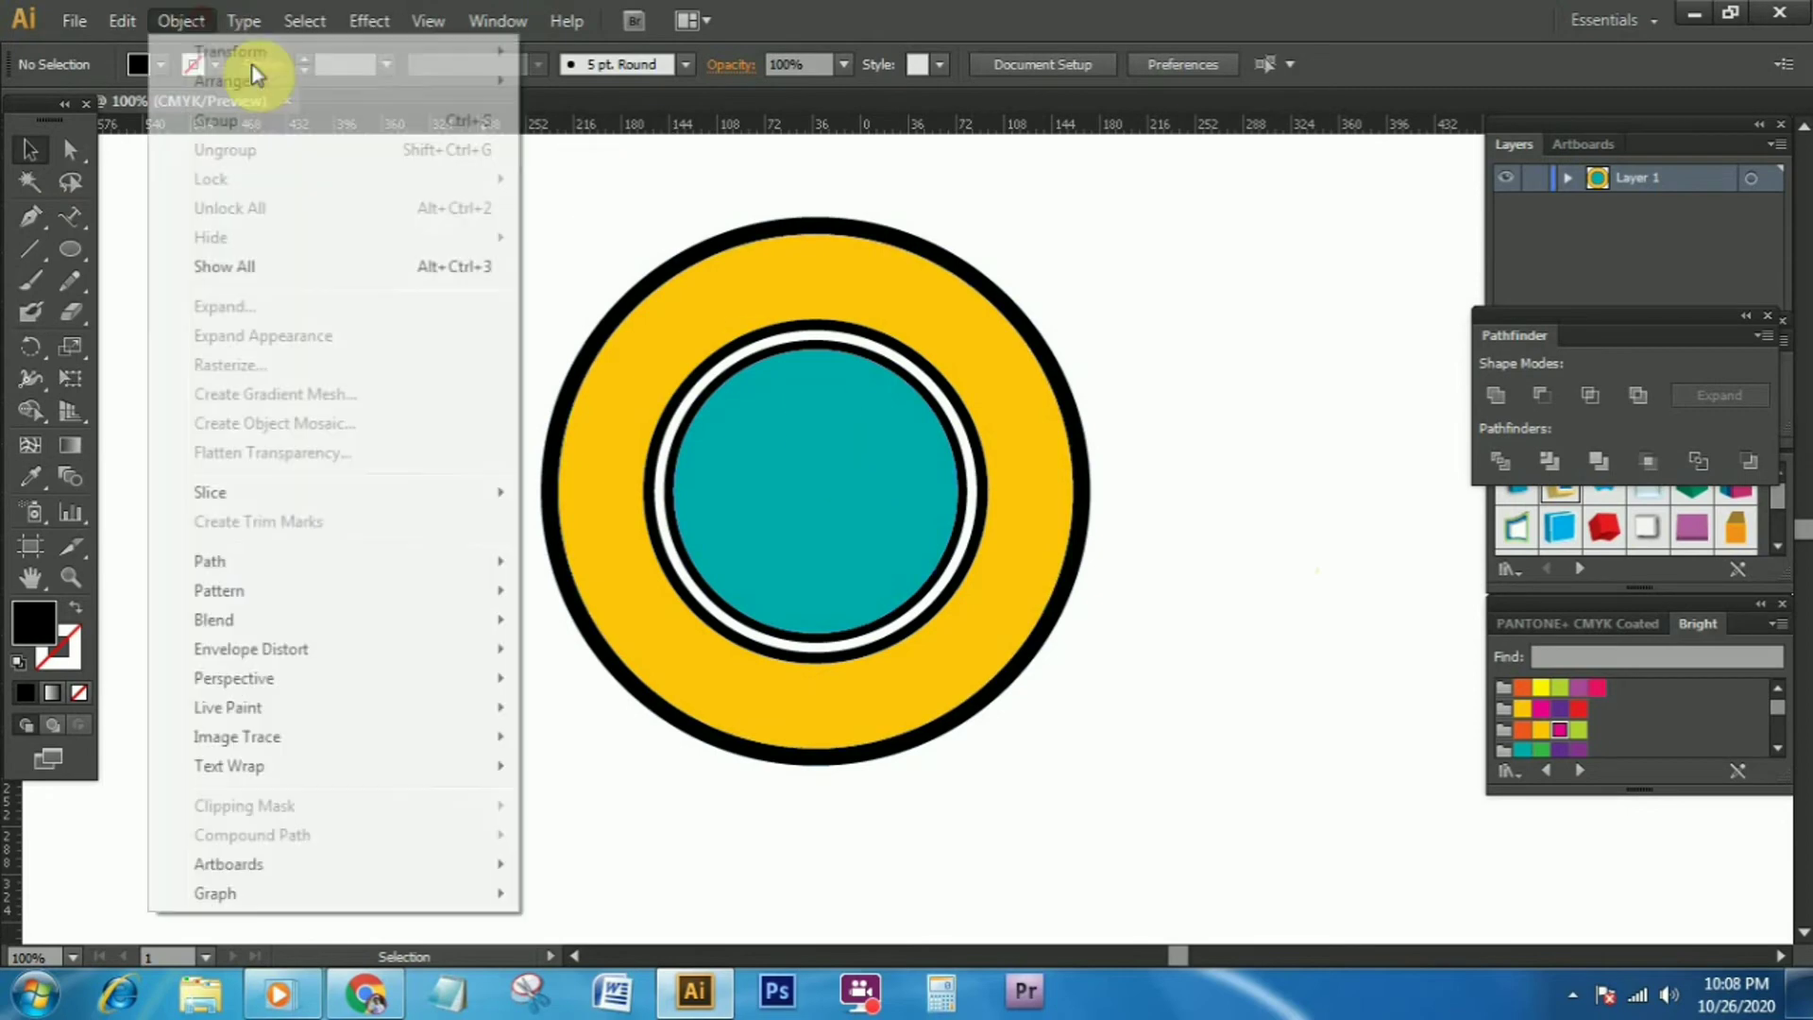
left_click(313, 267)
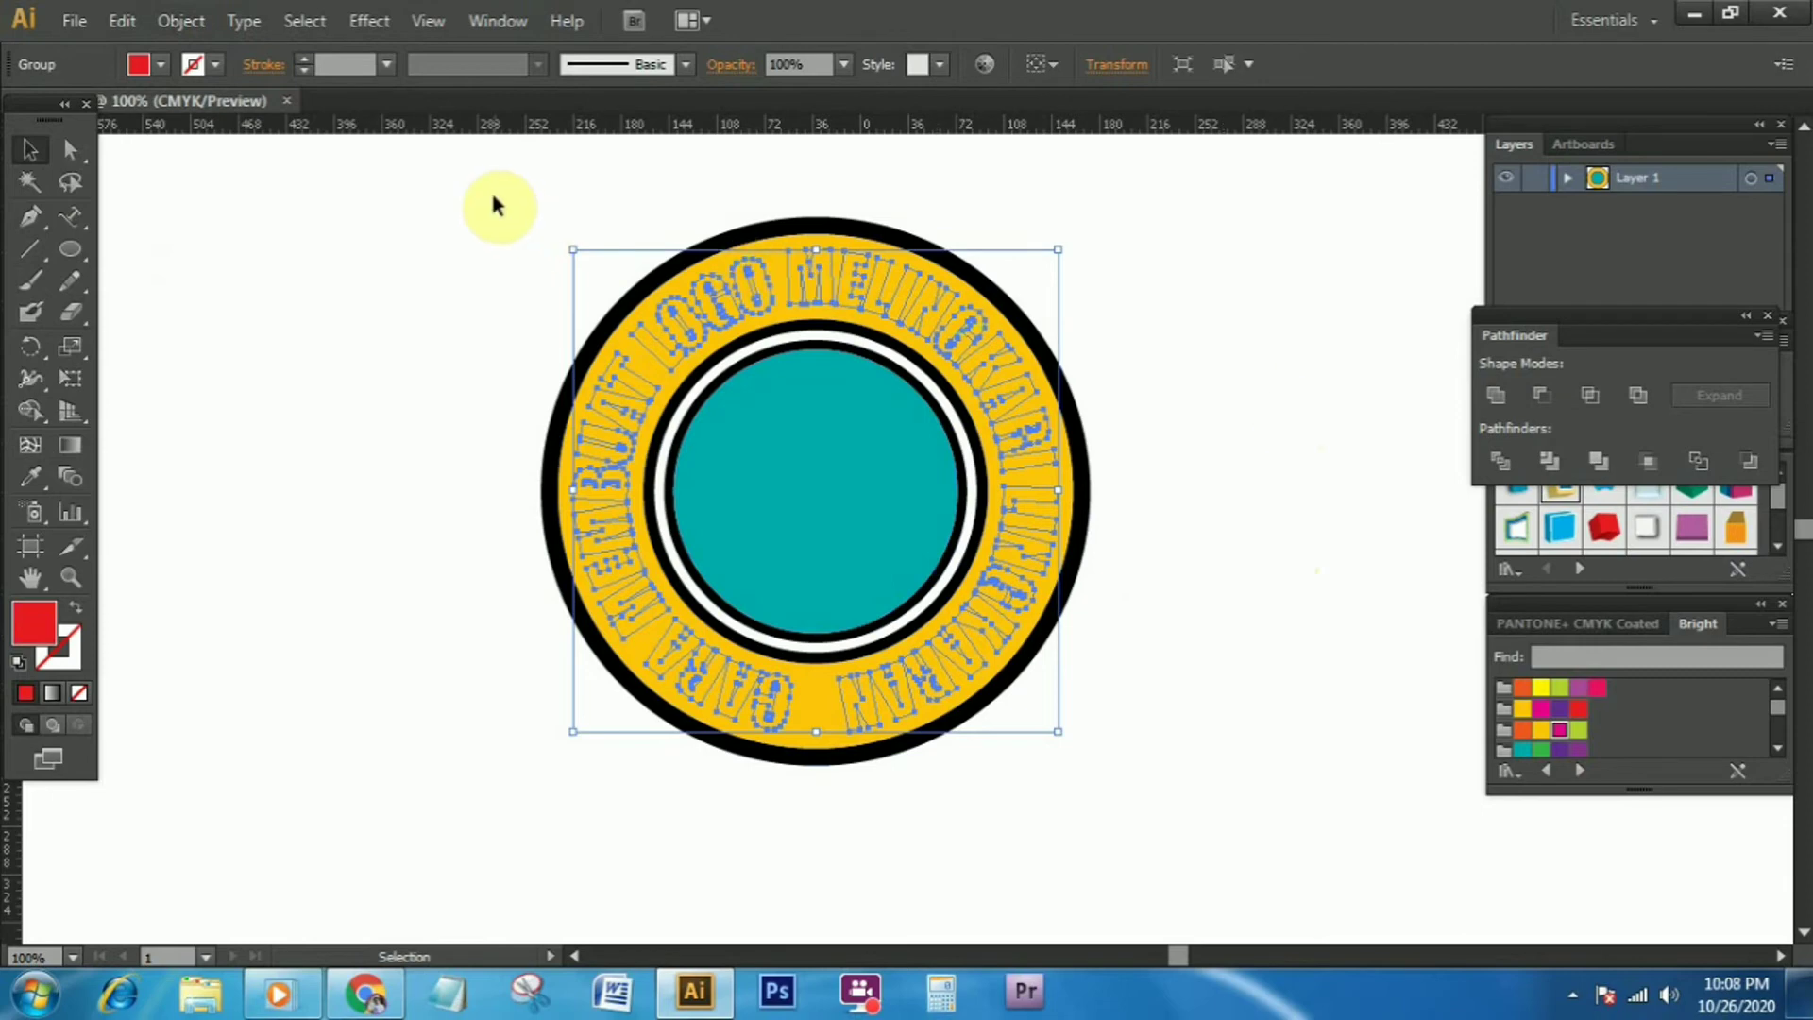
left_click(181, 21)
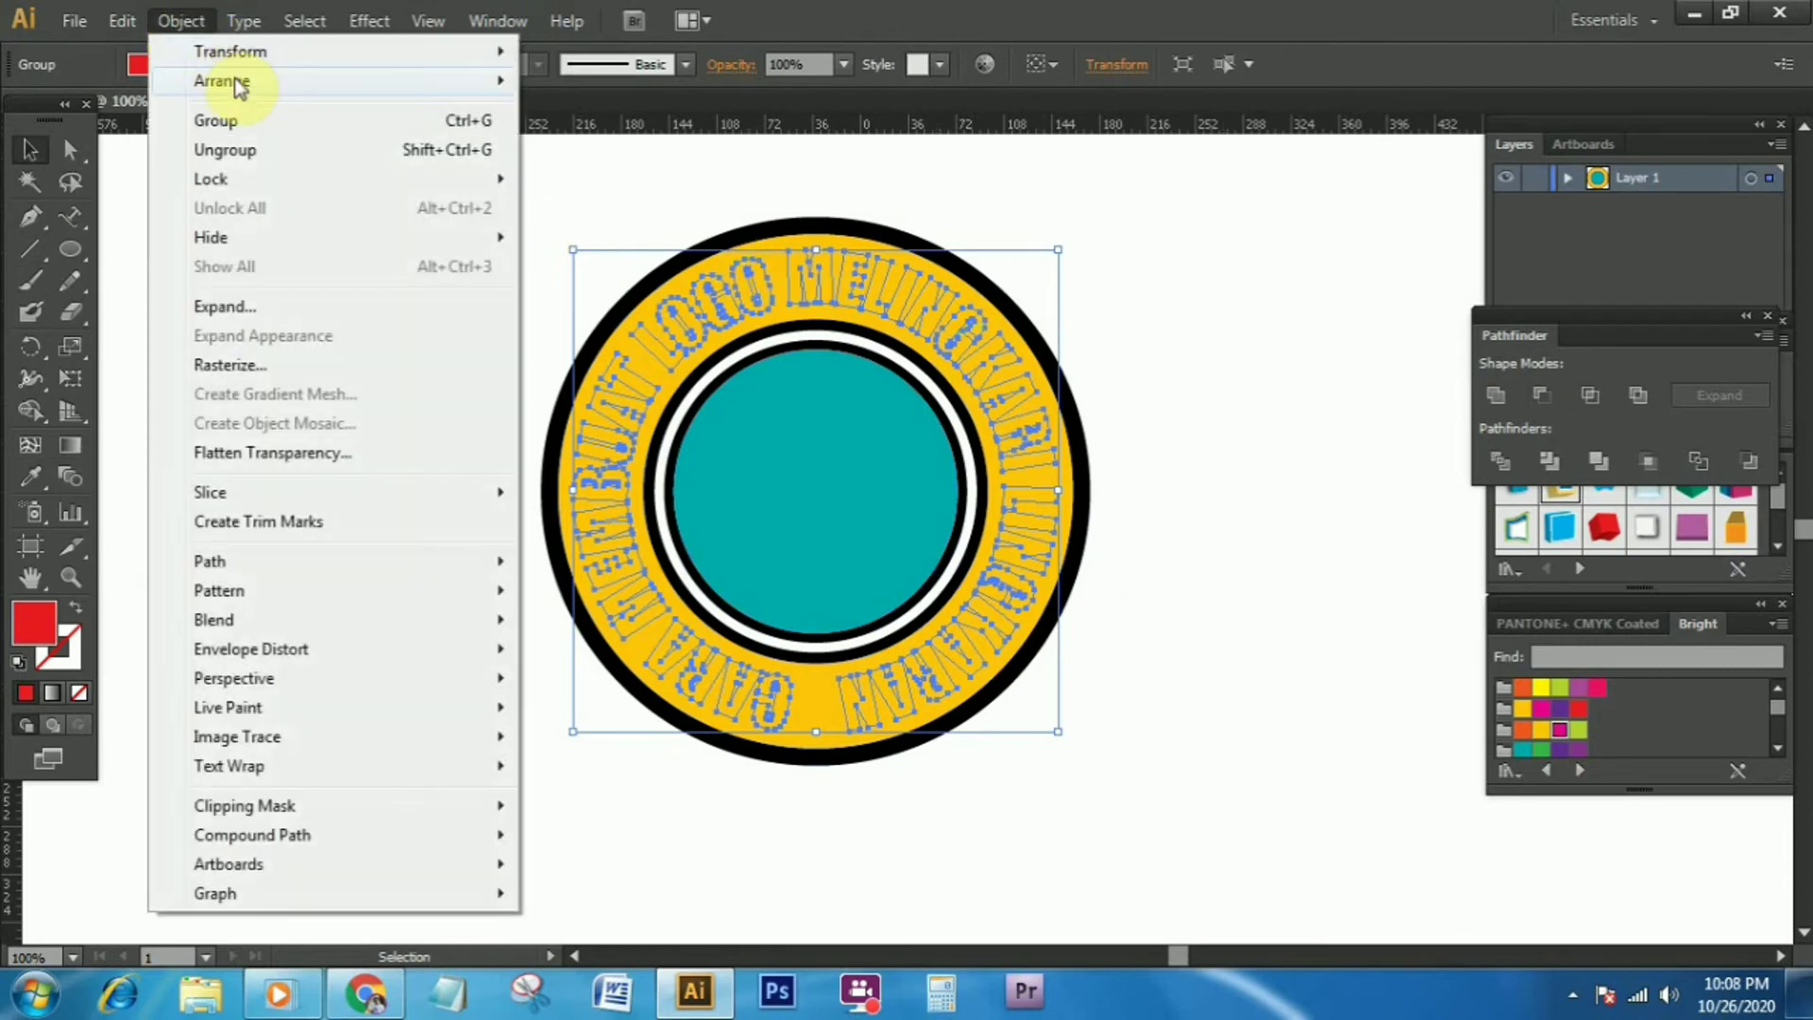
left_click(631, 82)
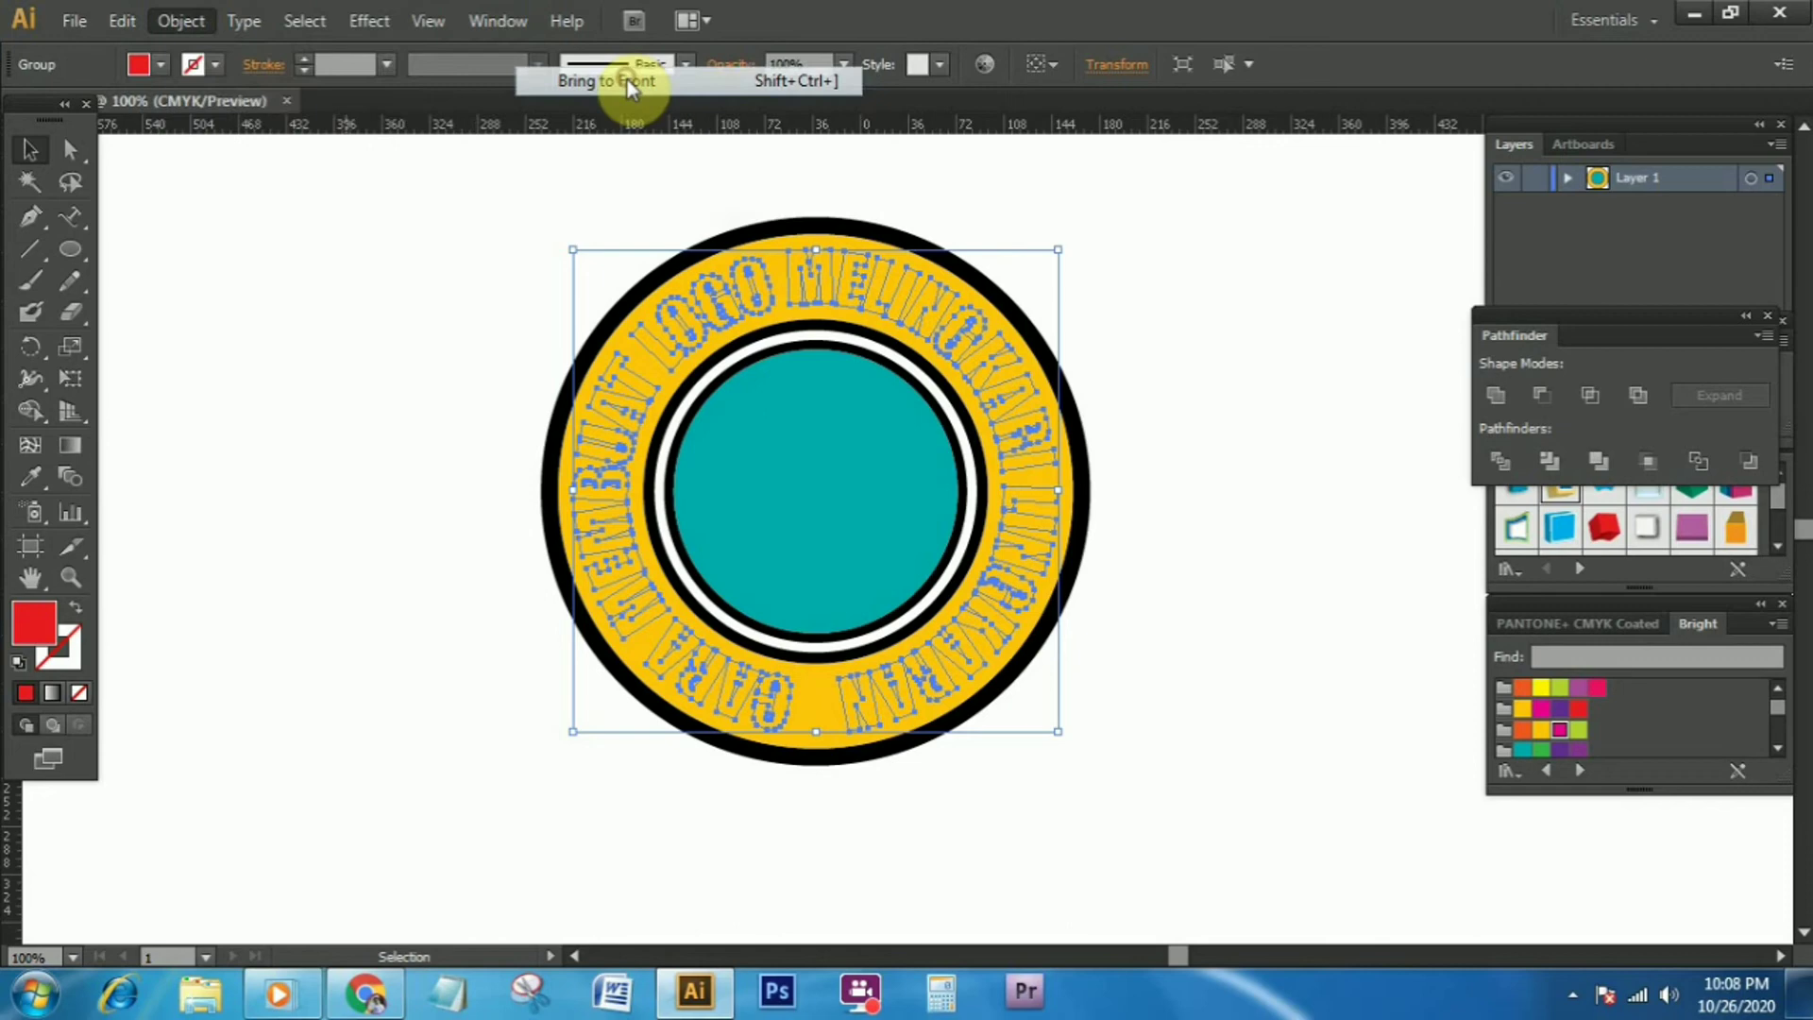
left_click(1321, 376)
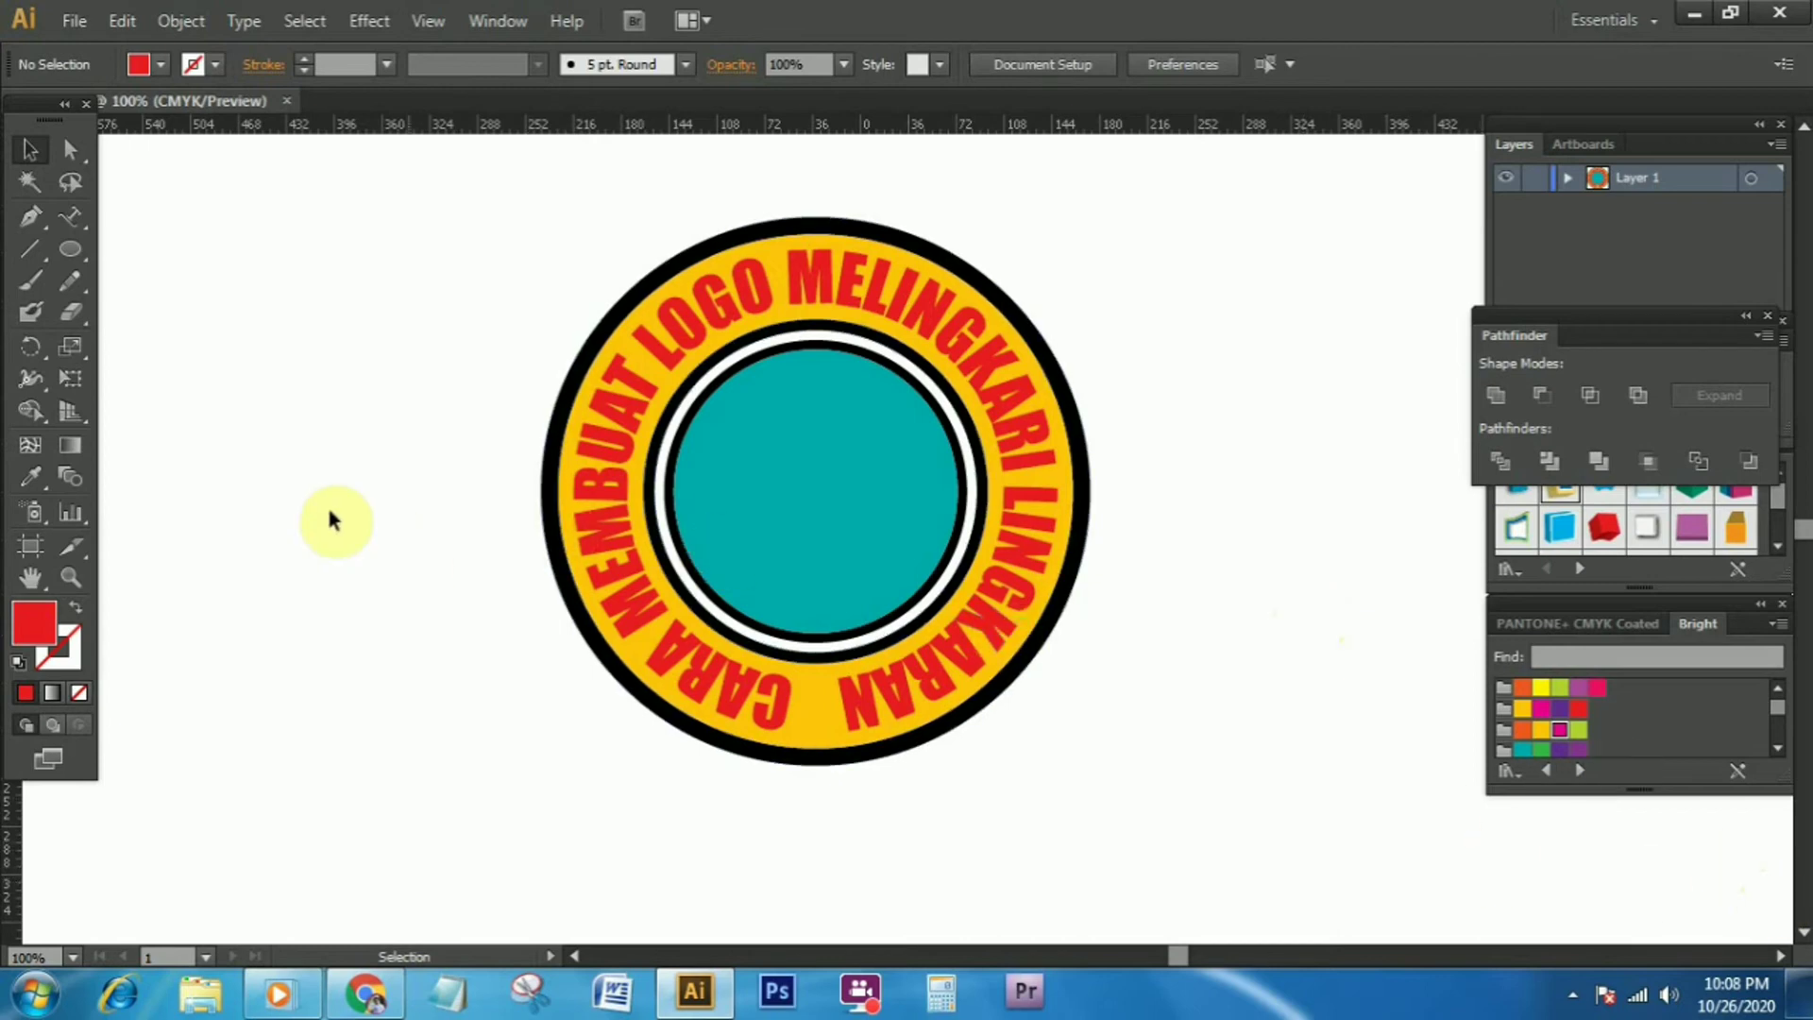
Draw a tall red ellipse left of the logo and Alt-drag a copy slightly left
left_click(68, 247)
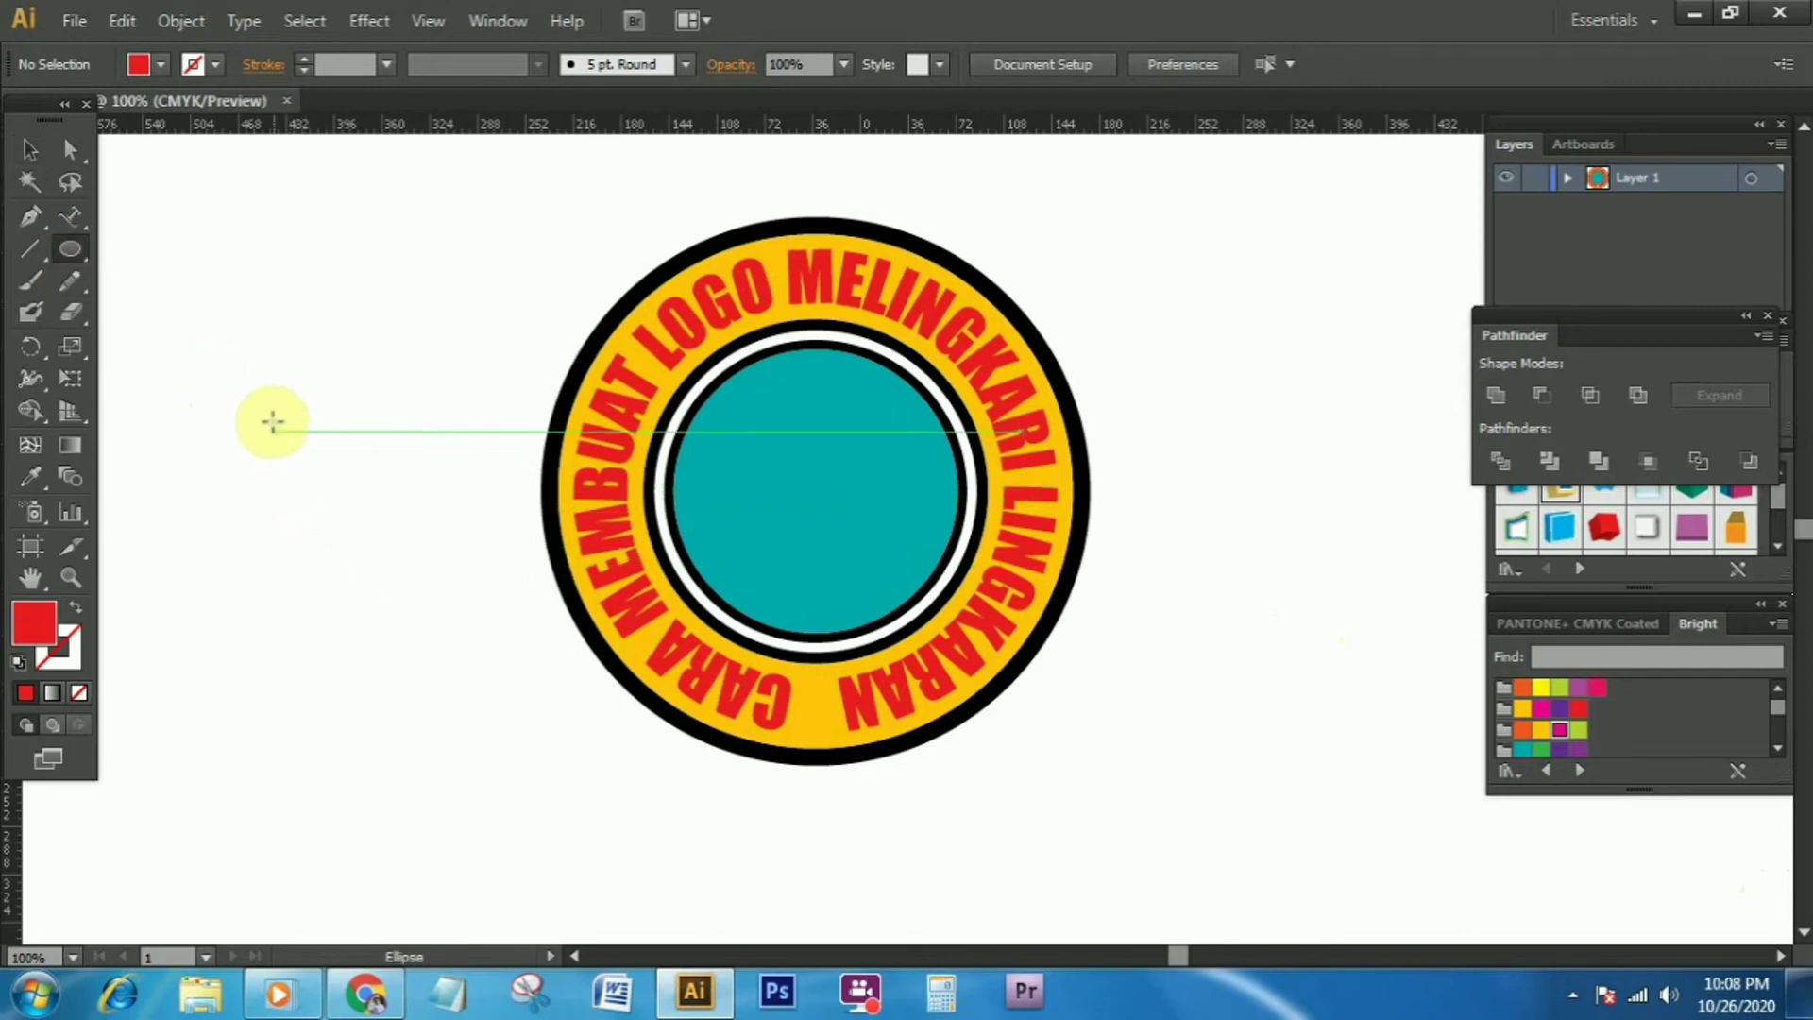
left_click_drag(271, 422, 356, 598)
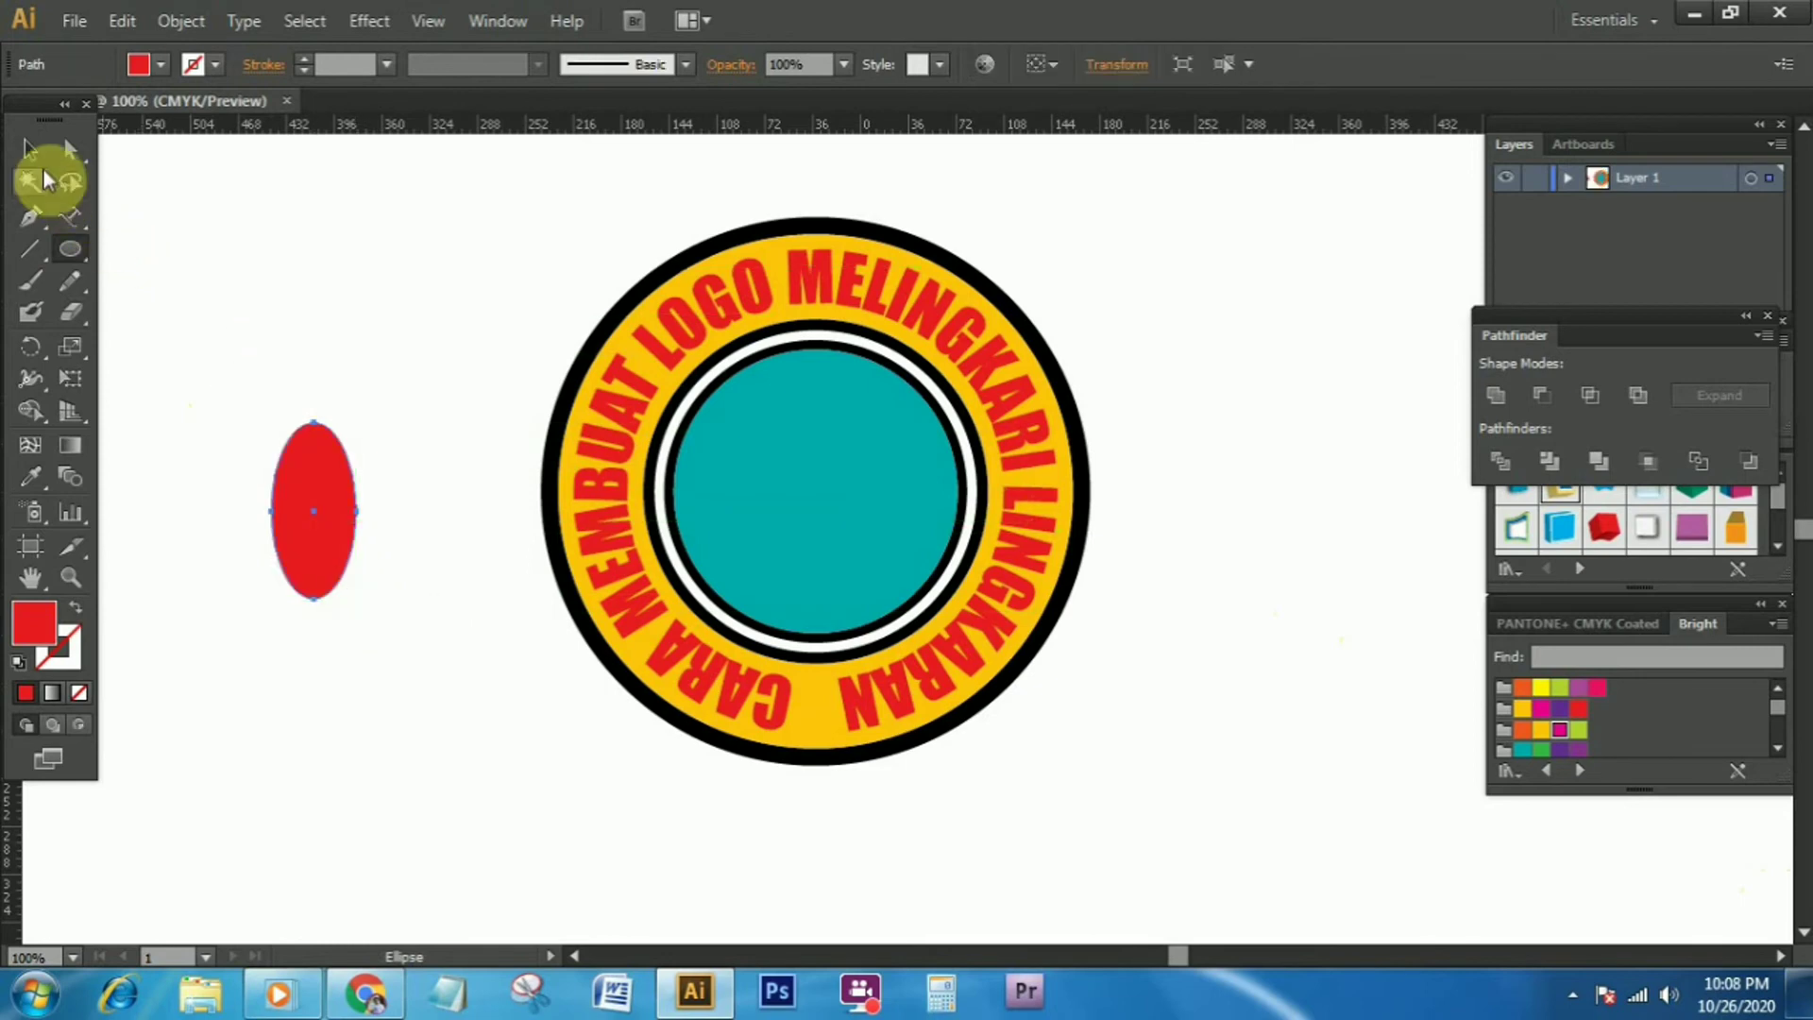
left_click(29, 150)
left_click(327, 511)
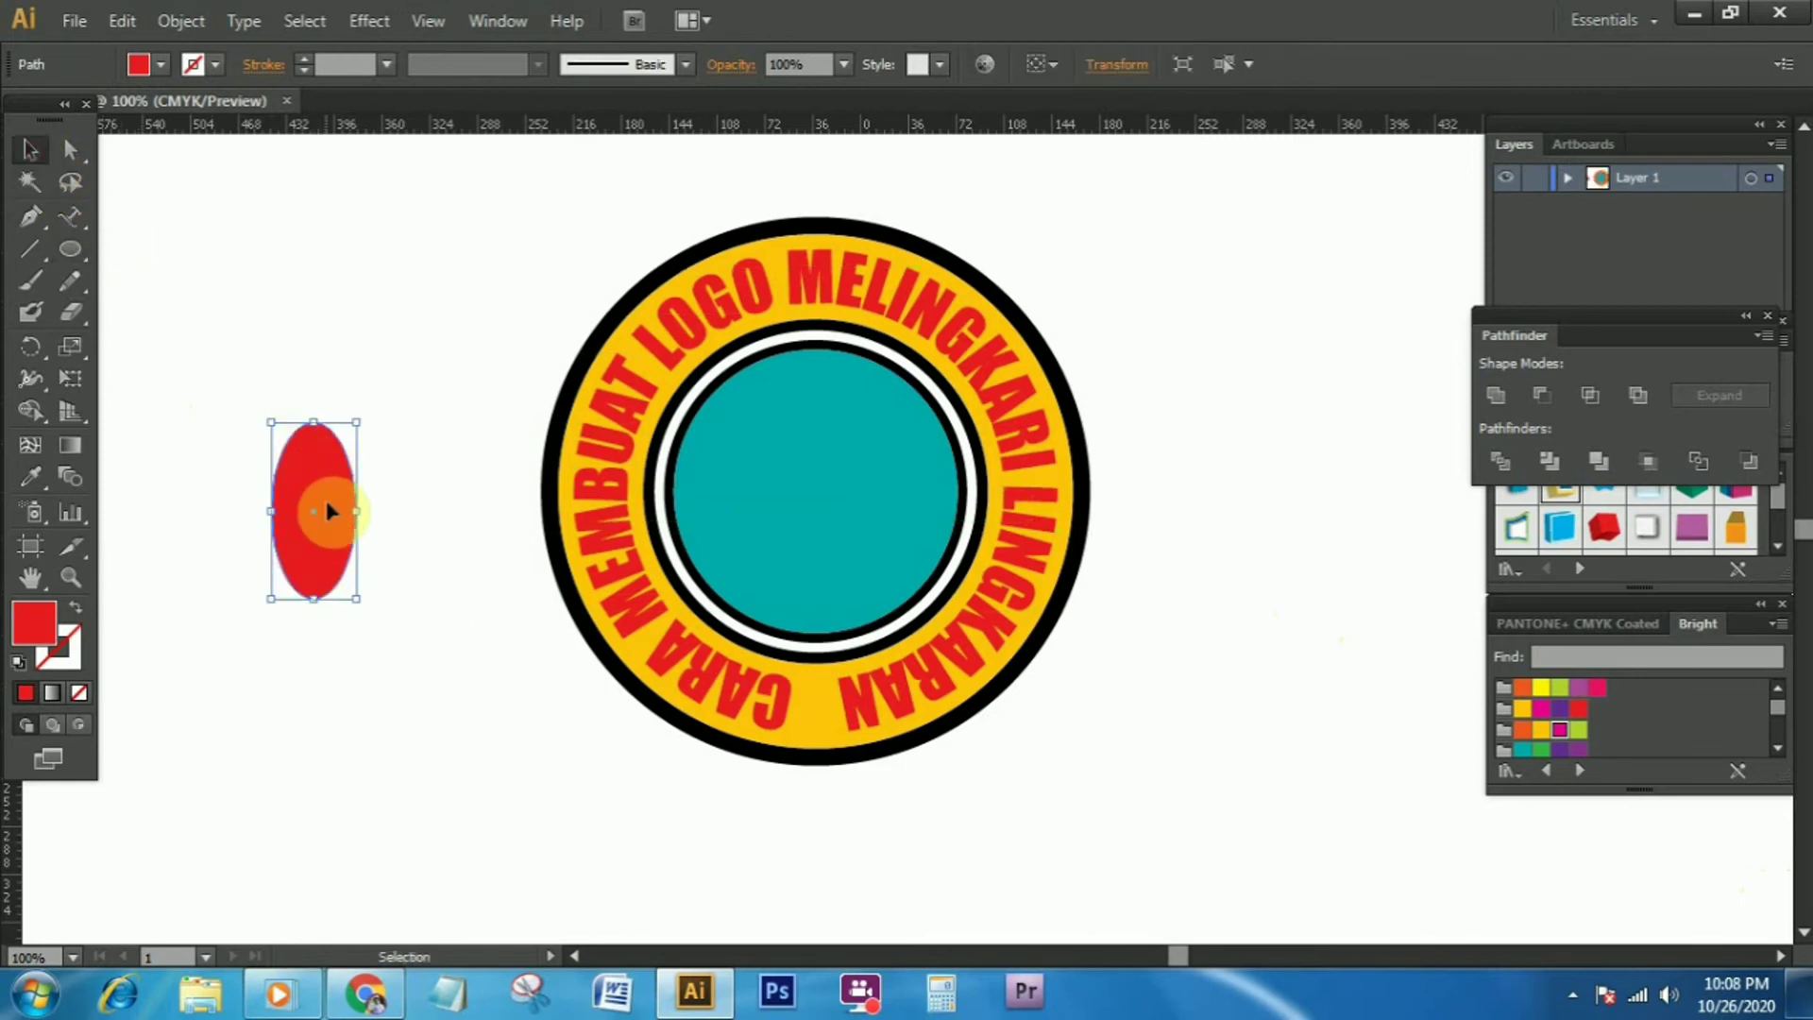
left_click_drag(327, 511, 286, 511)
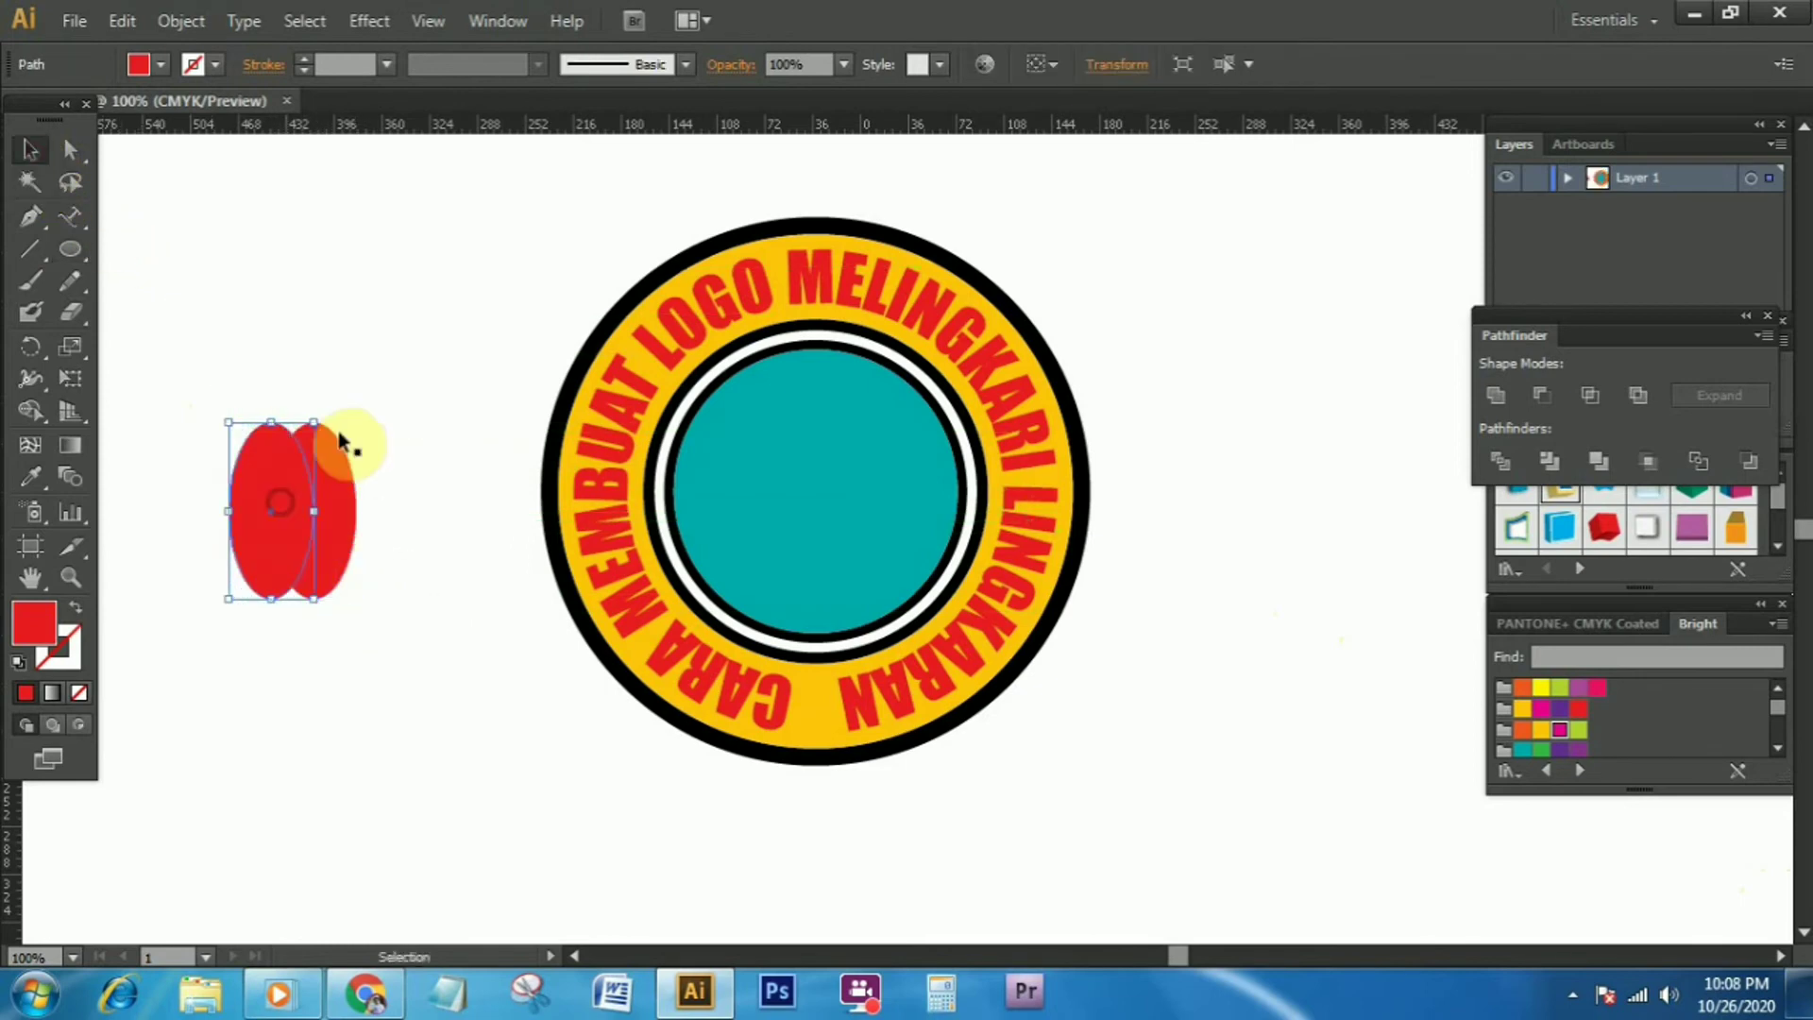
Intersect the two ellipses into a pointed leaf and reposition it left of the logo
left_click_drag(206, 356, 327, 470)
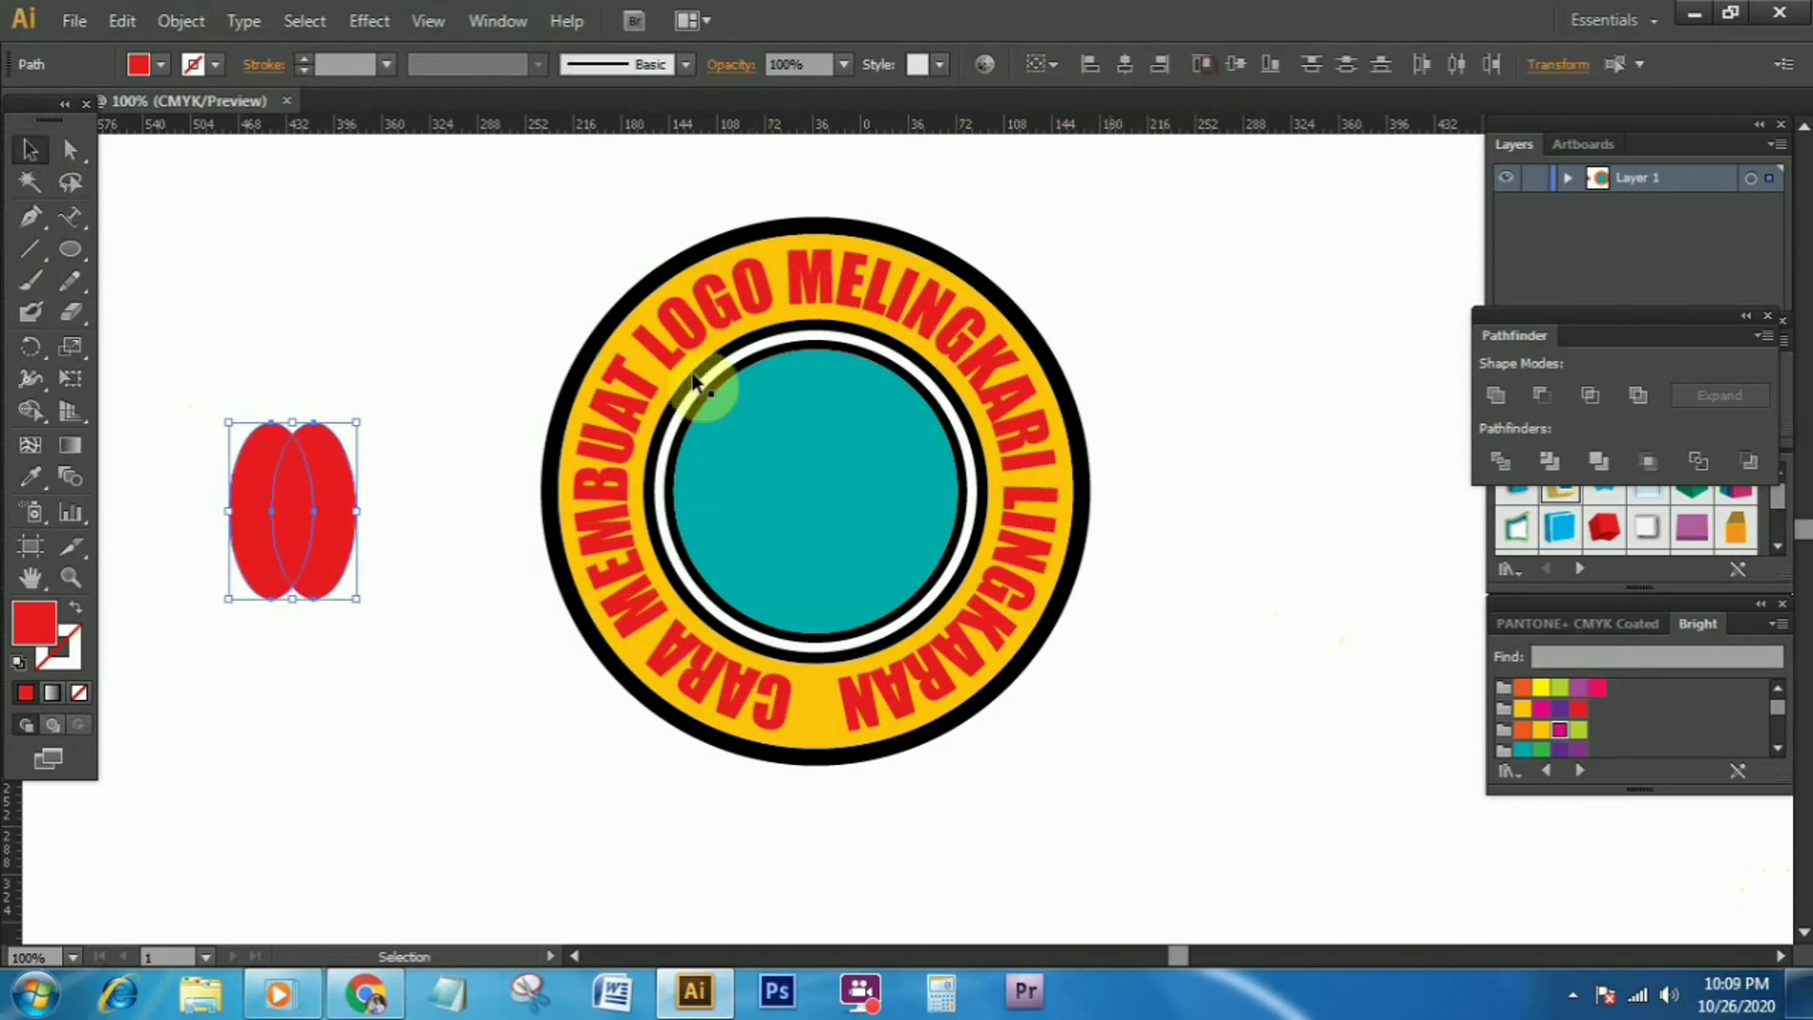
left_click(366, 347)
left_click_drag(227, 374, 430, 675)
left_click(1588, 397)
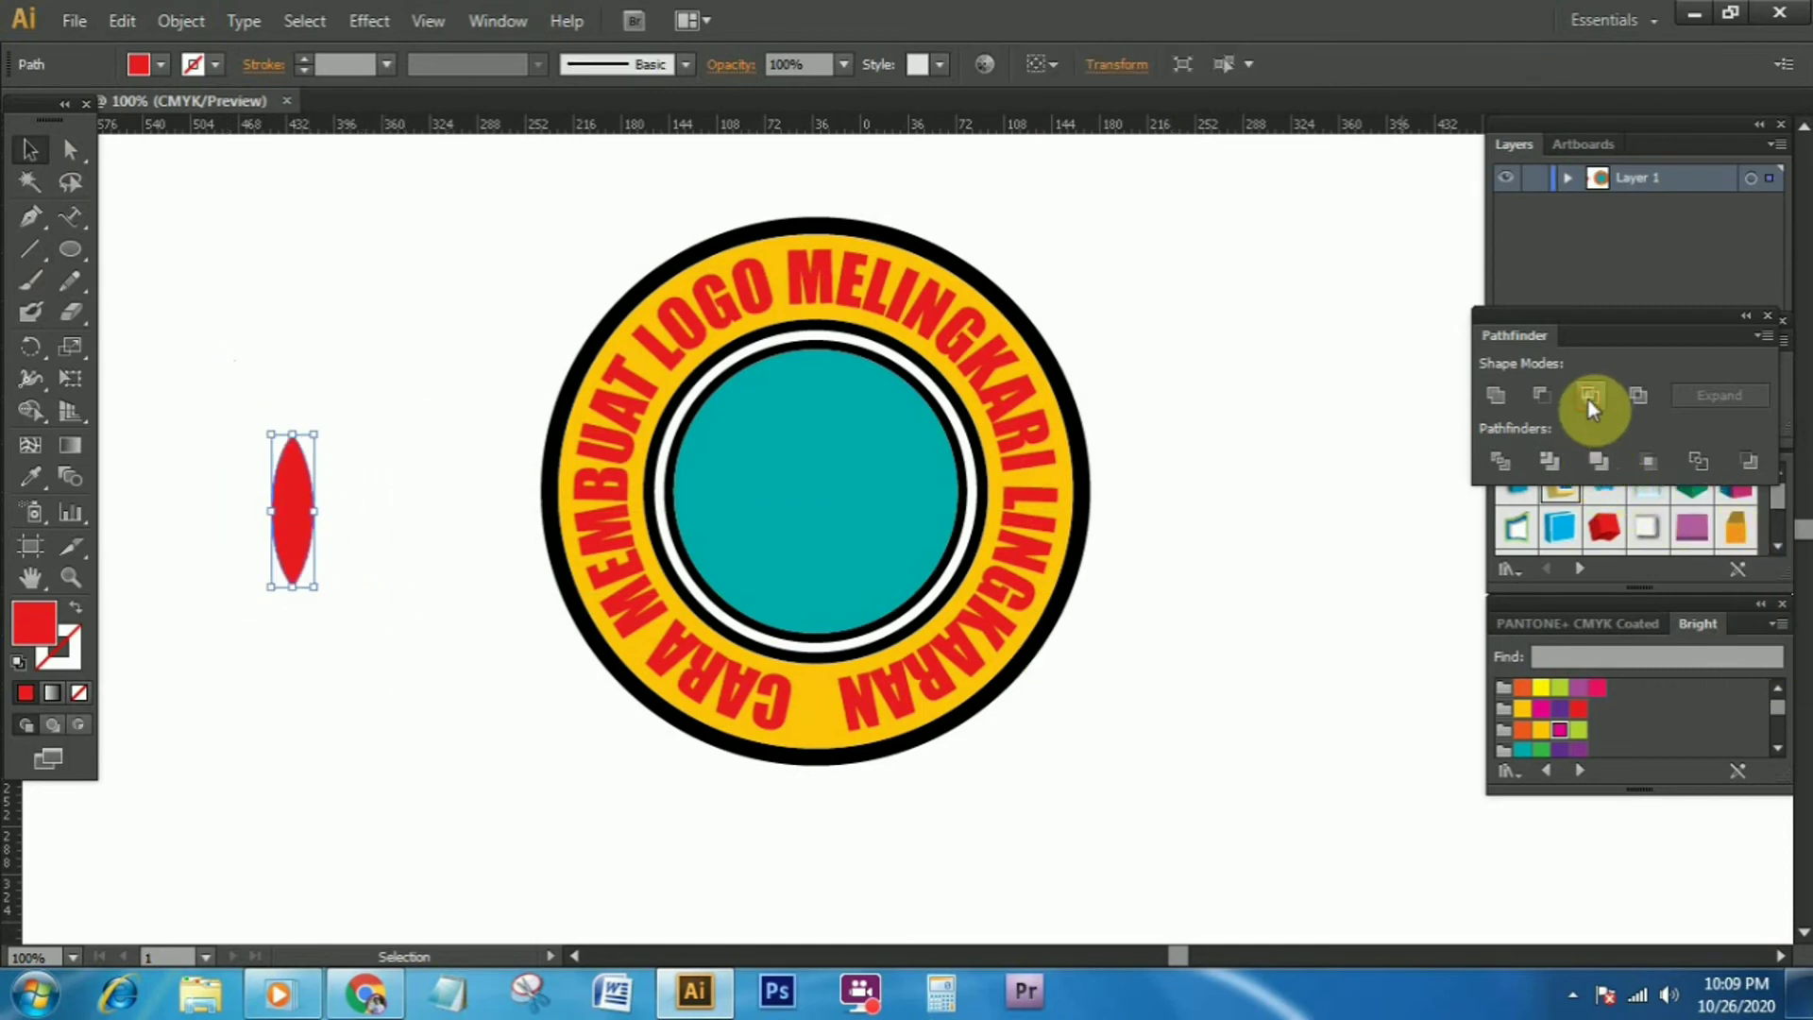
left_click(448, 495)
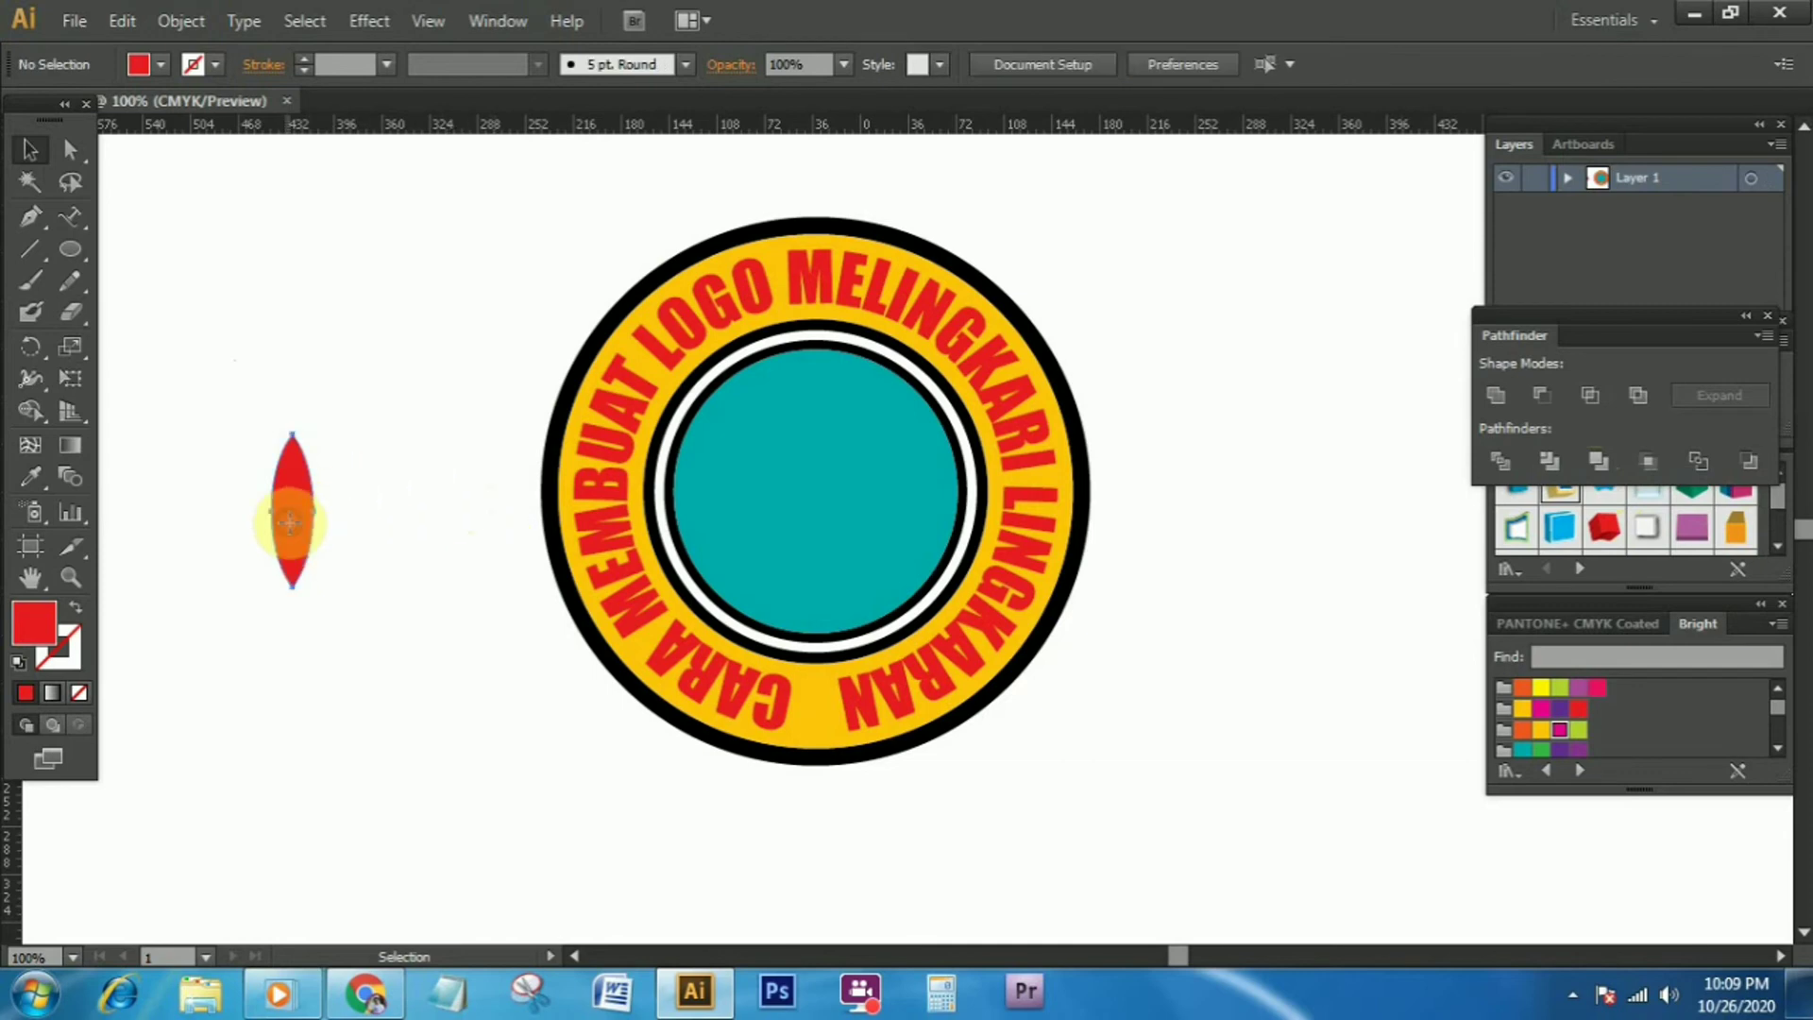
left_click_drag(304, 514, 335, 345)
left_click(450, 368)
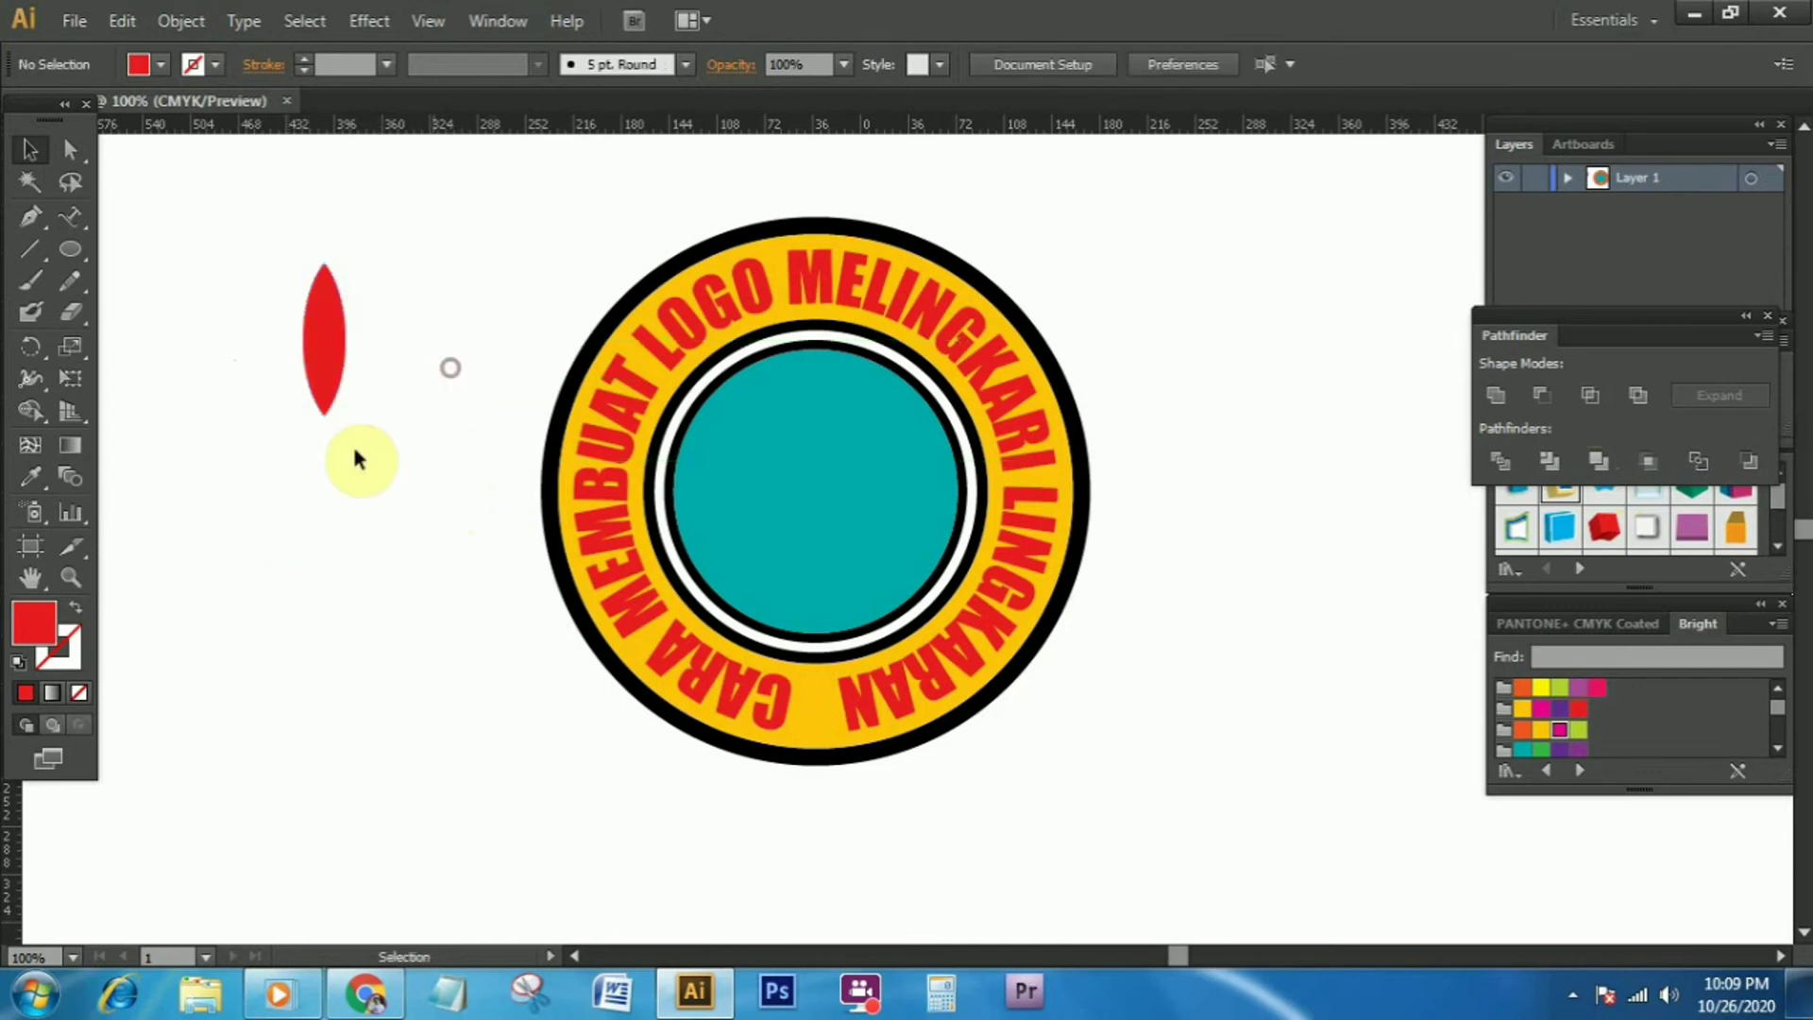
Draw an outline-only circle below the red leaf
left_click(70, 248)
left_click_drag(375, 618, 282, 513)
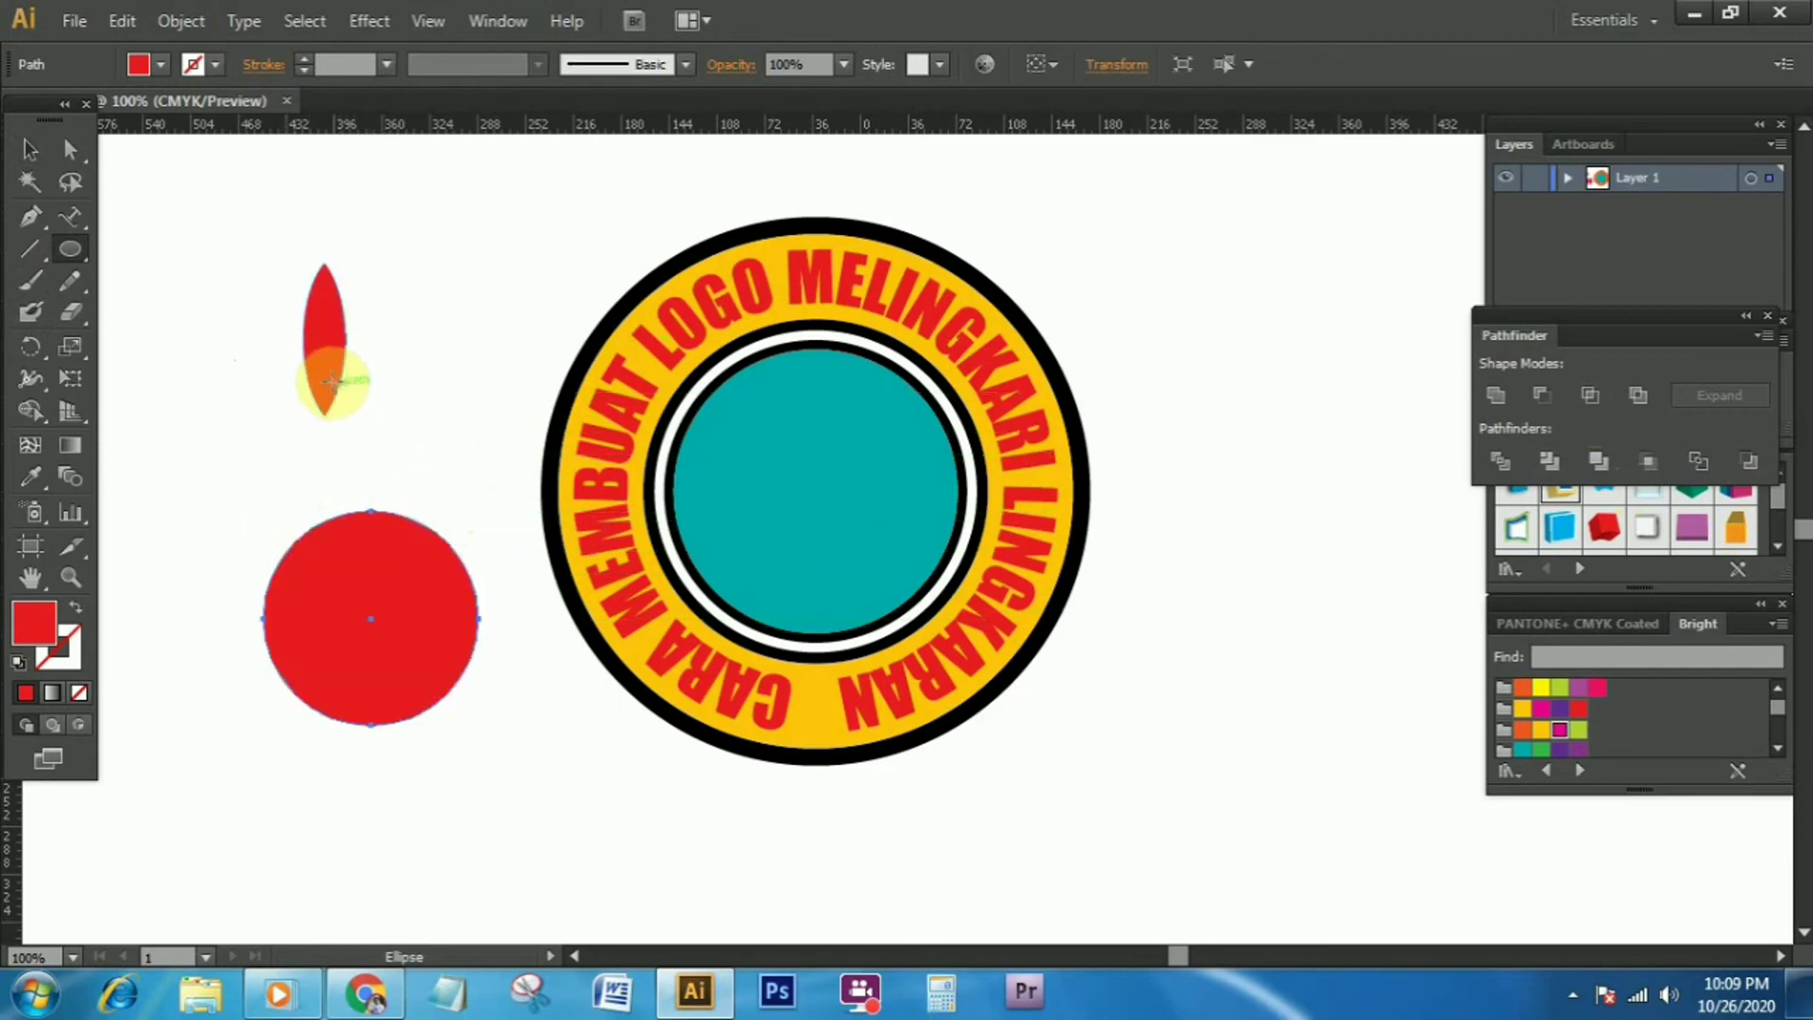
left_click(76, 609)
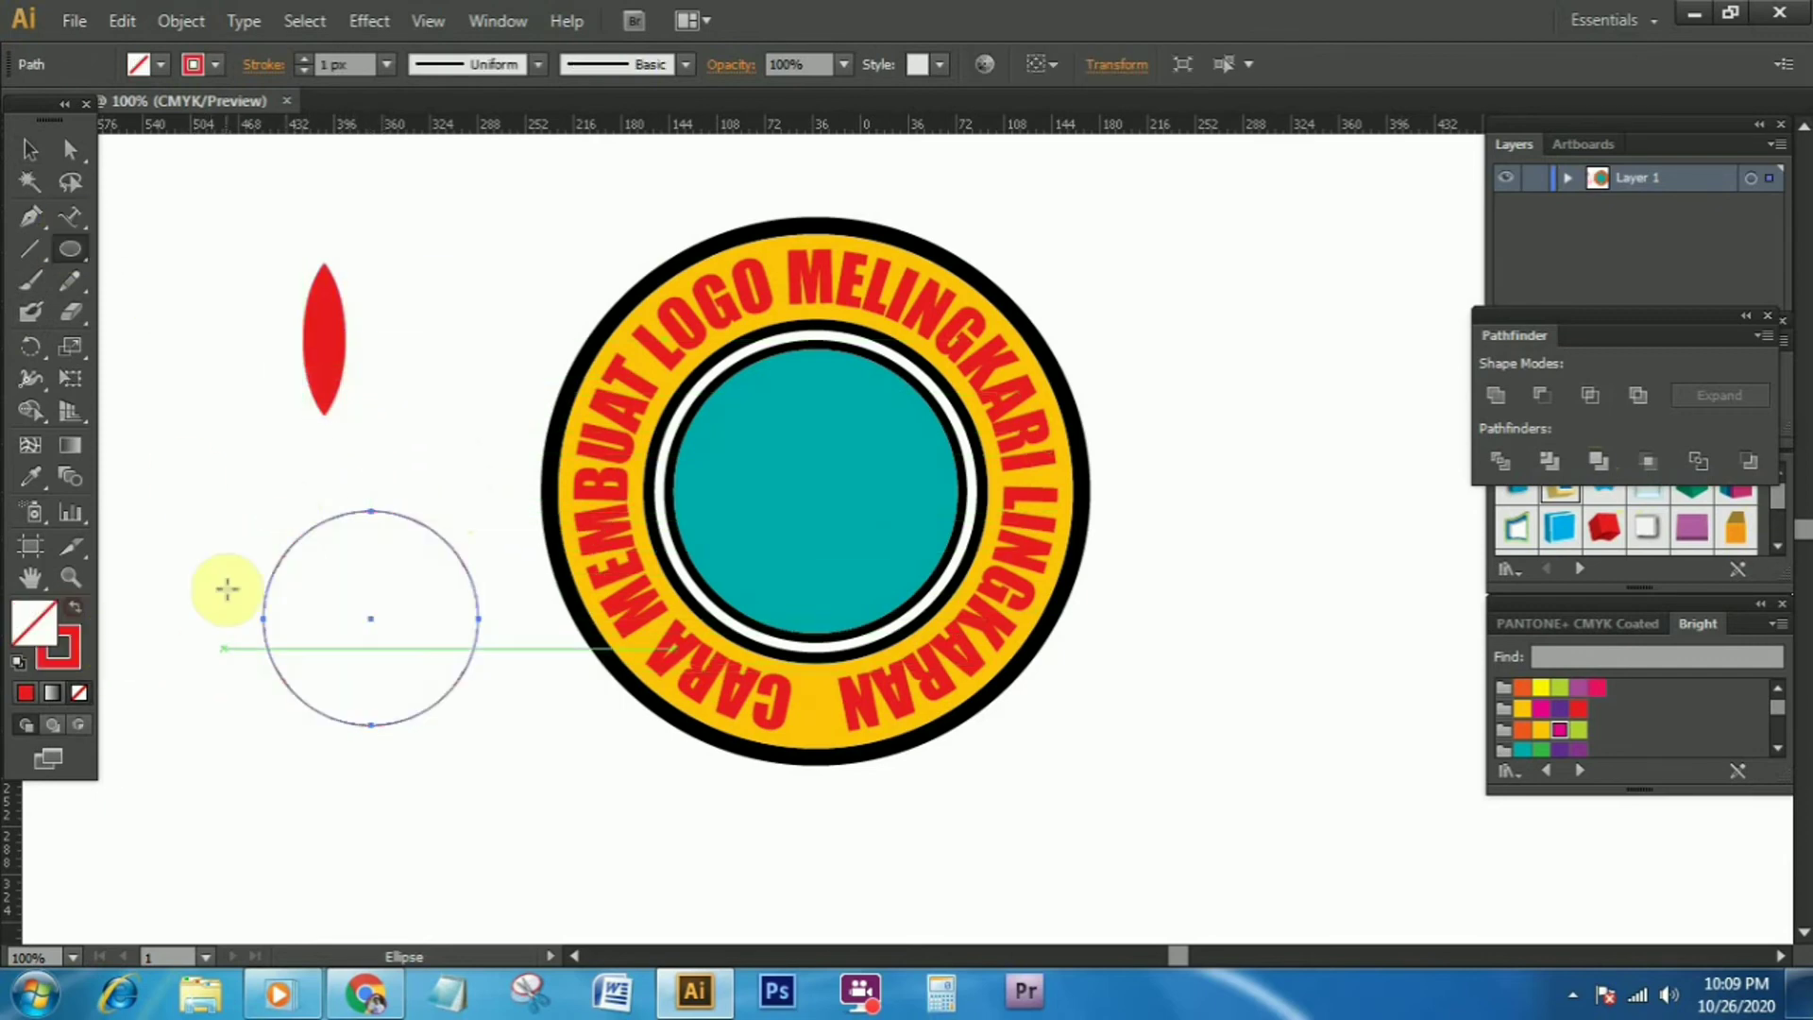
left_click(30, 149)
Shrink the leaf and centre it on the circle's top edge
left_click(338, 369)
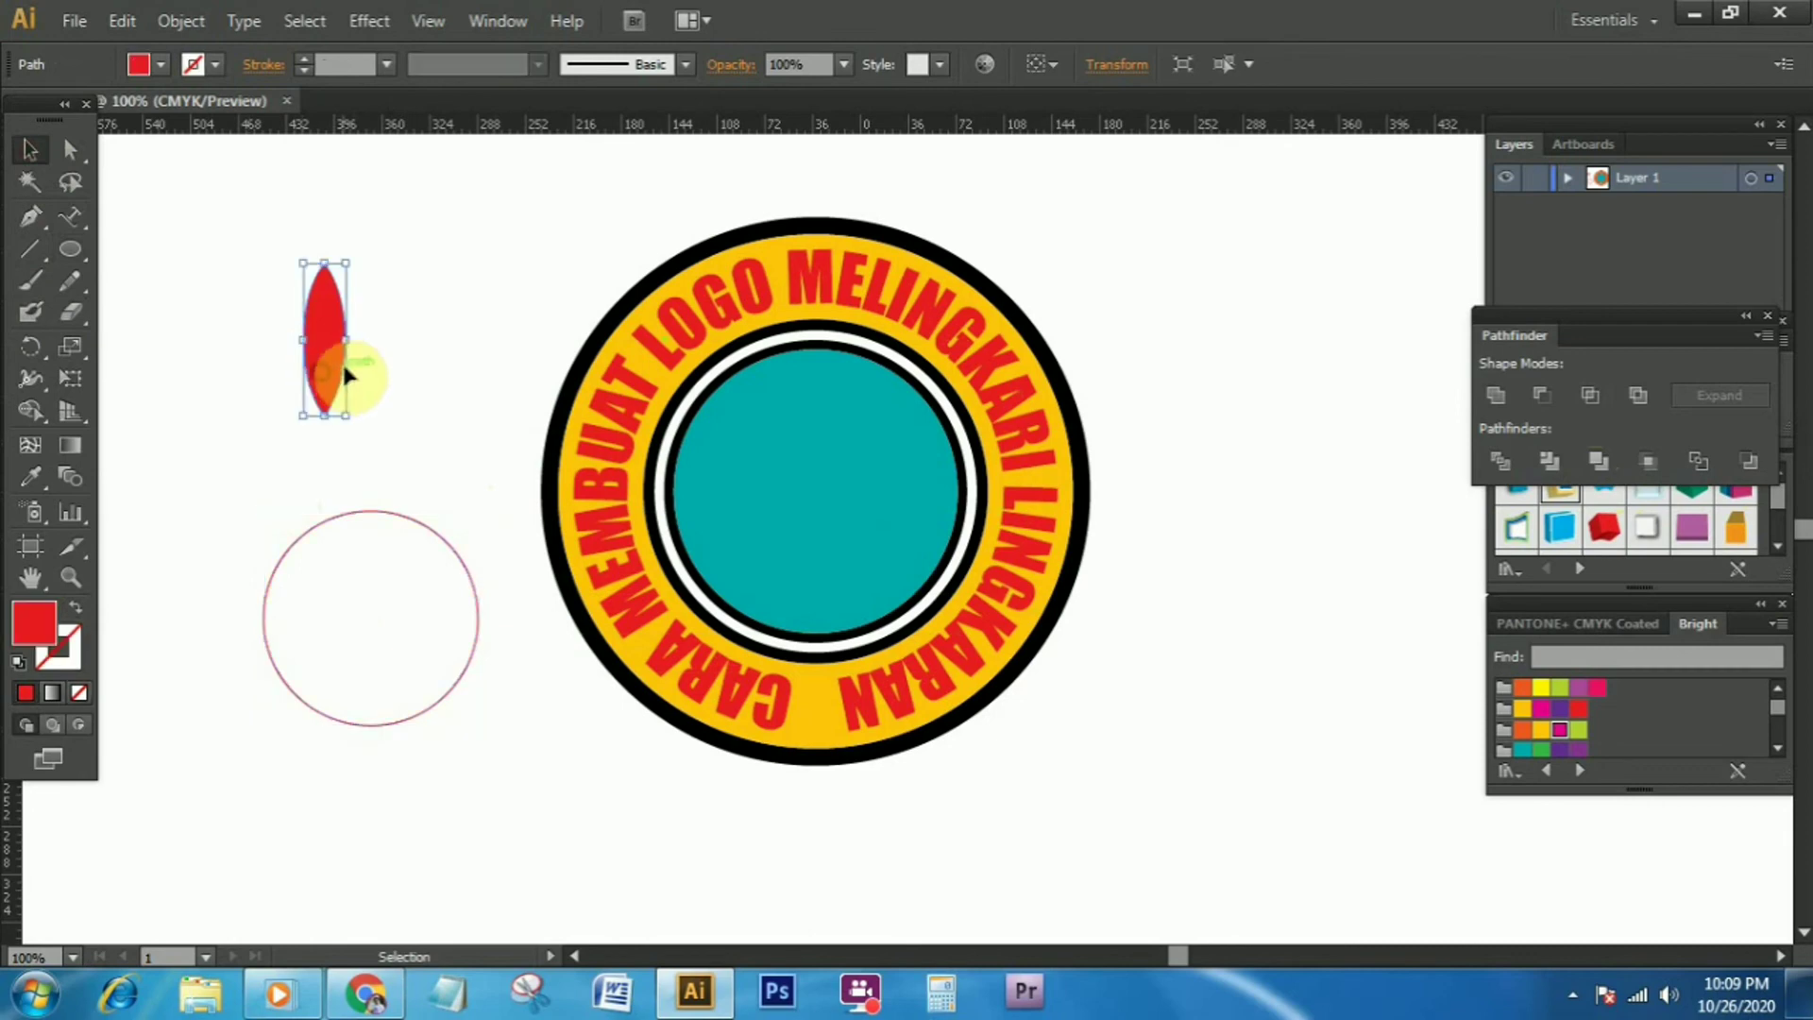
mouse_move(325, 265)
left_mouse_down()
mouse_move(382, 477)
mouse_move(396, 455)
left_mouse_up()
left_click_drag(307, 351, 411, 595)
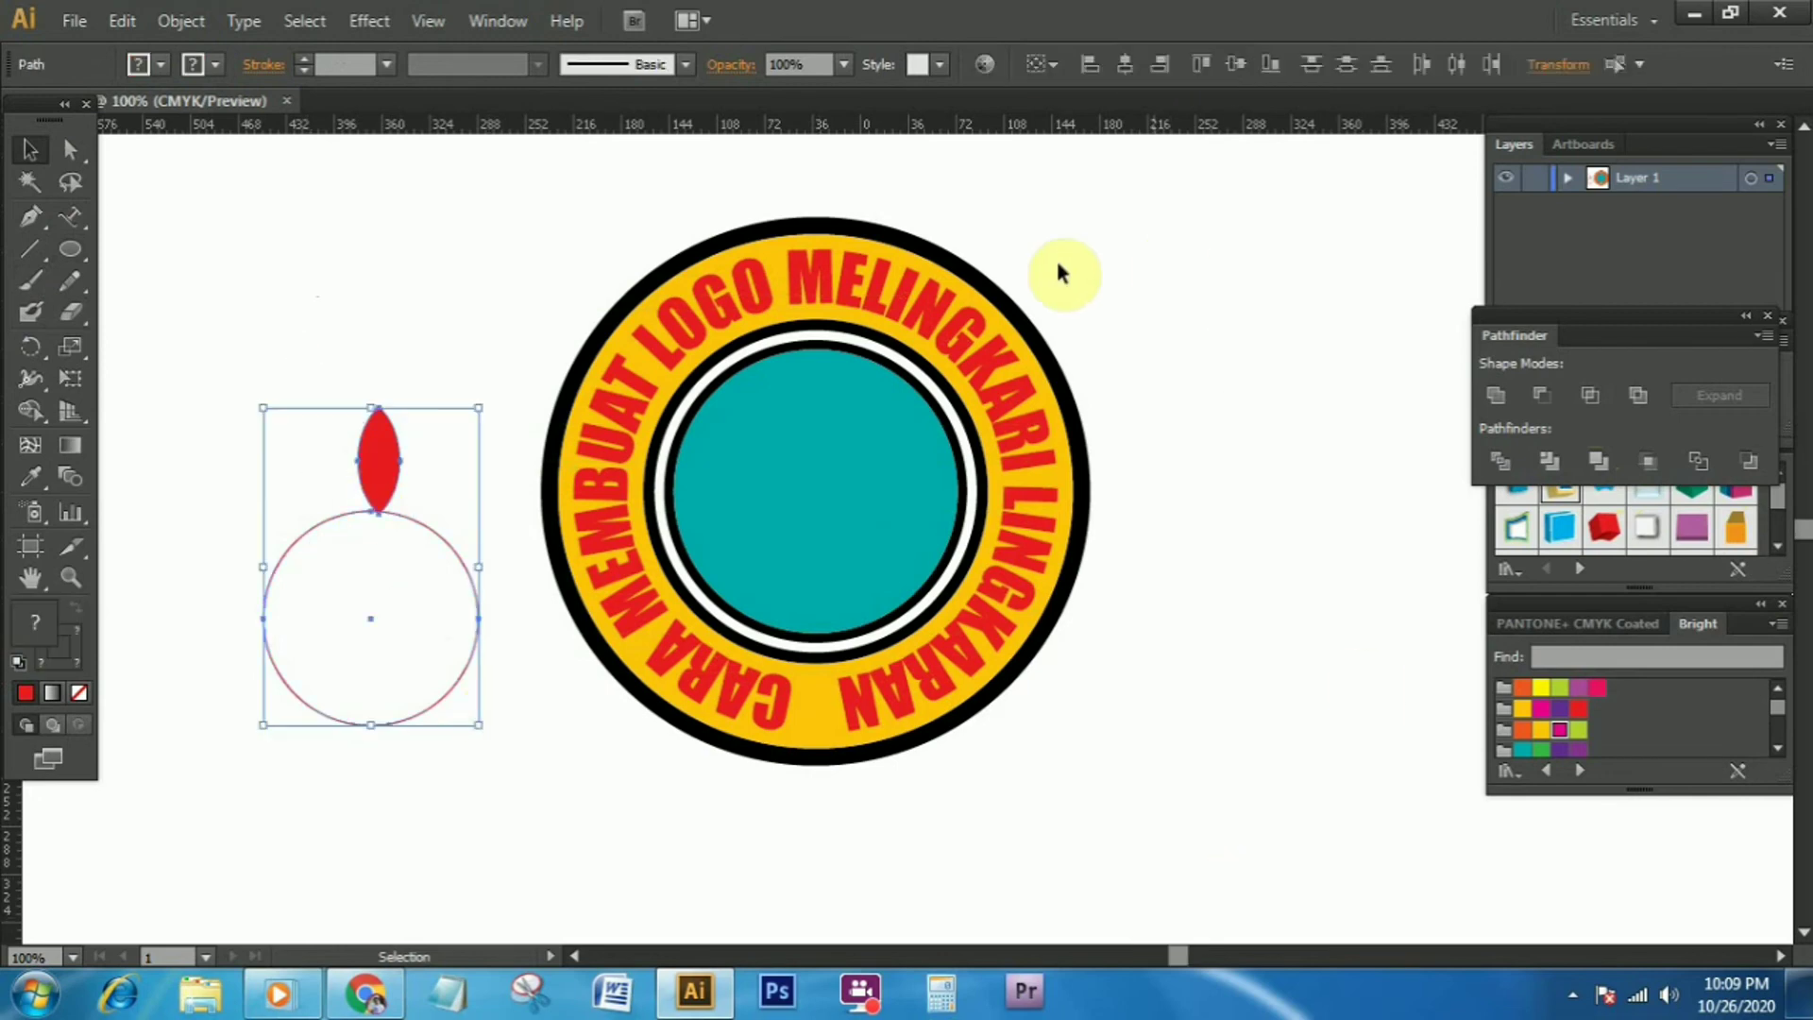
left_click(1135, 66)
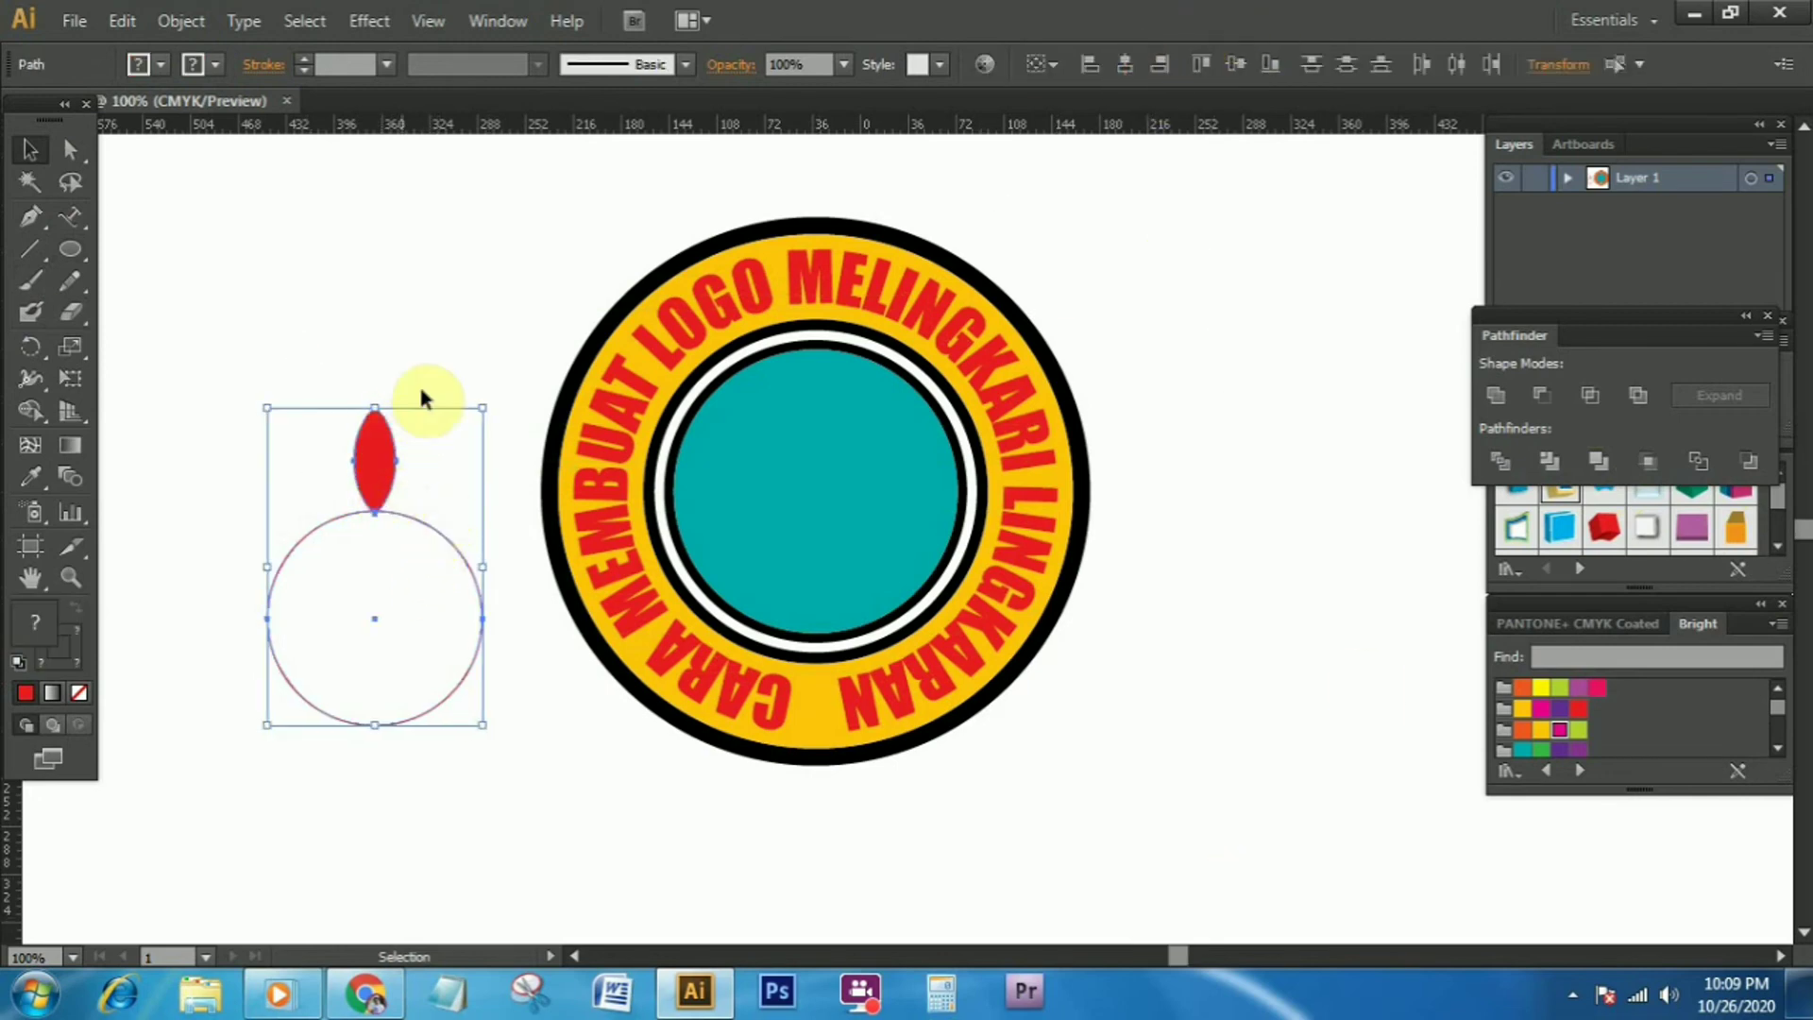
left_click(425, 359)
Tilt the leaf slightly around its base, then select the leaf and circle together
left_click(378, 434)
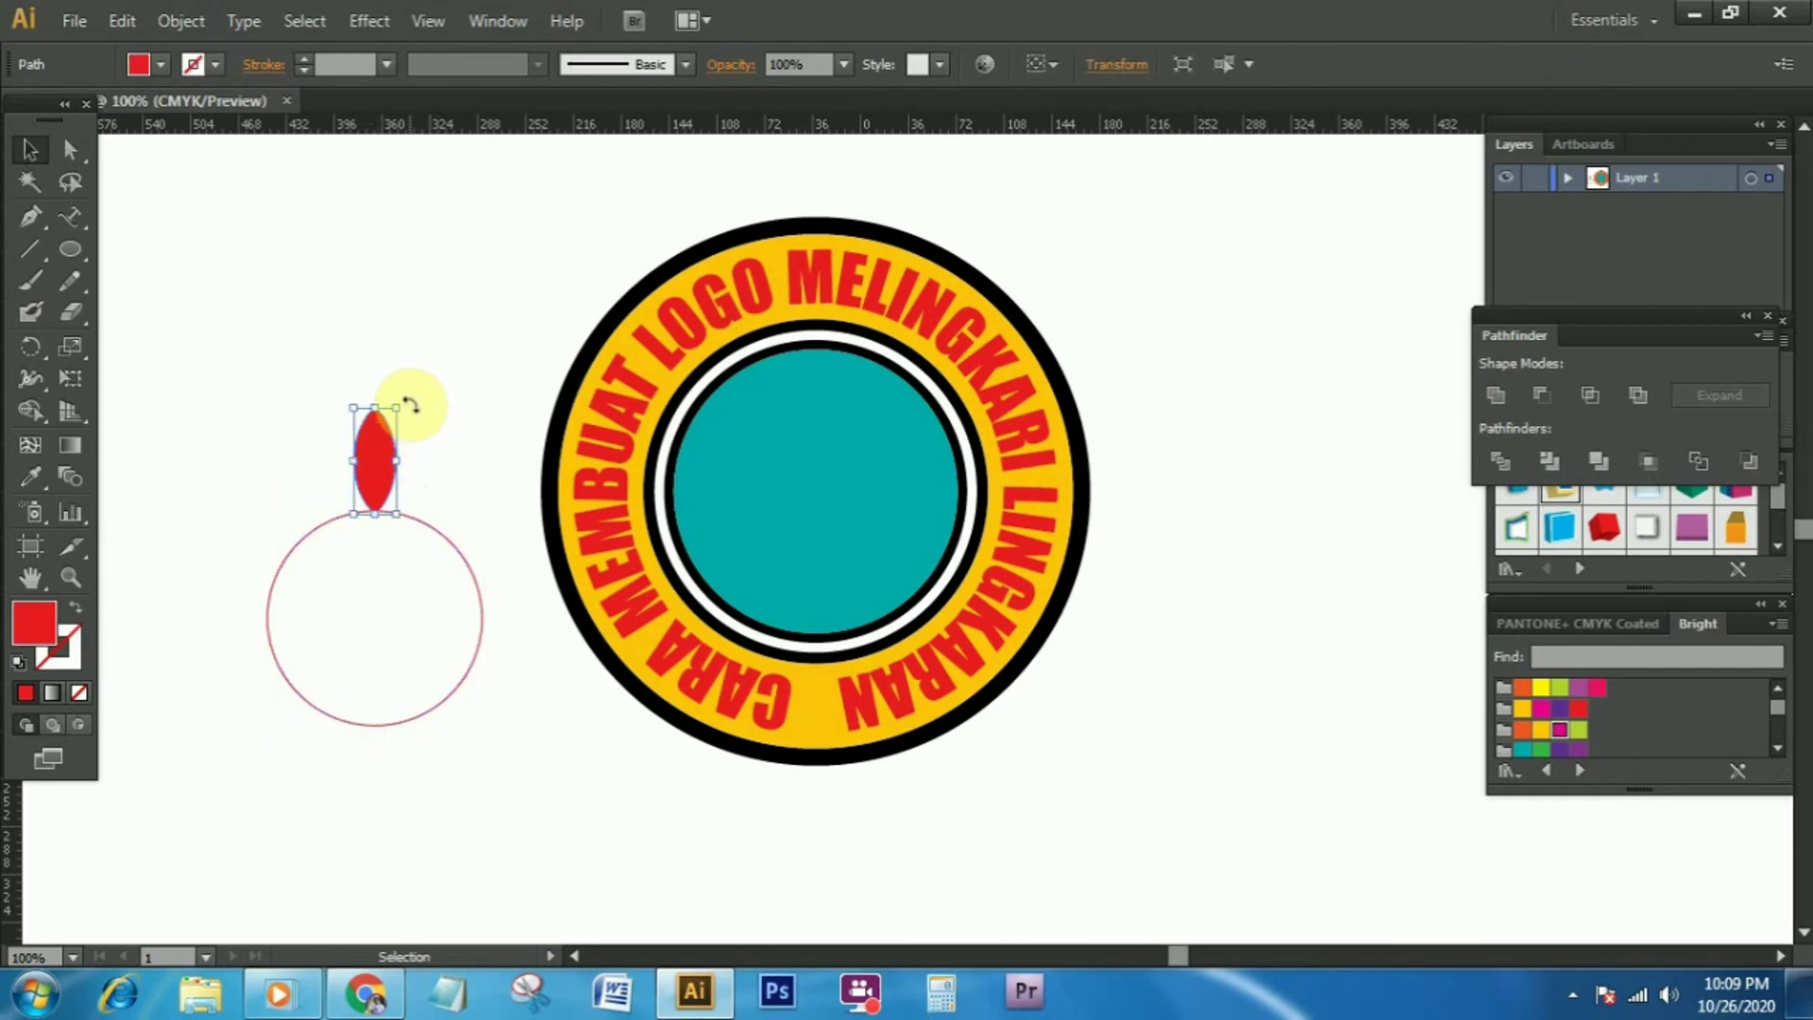
left_click(32, 351)
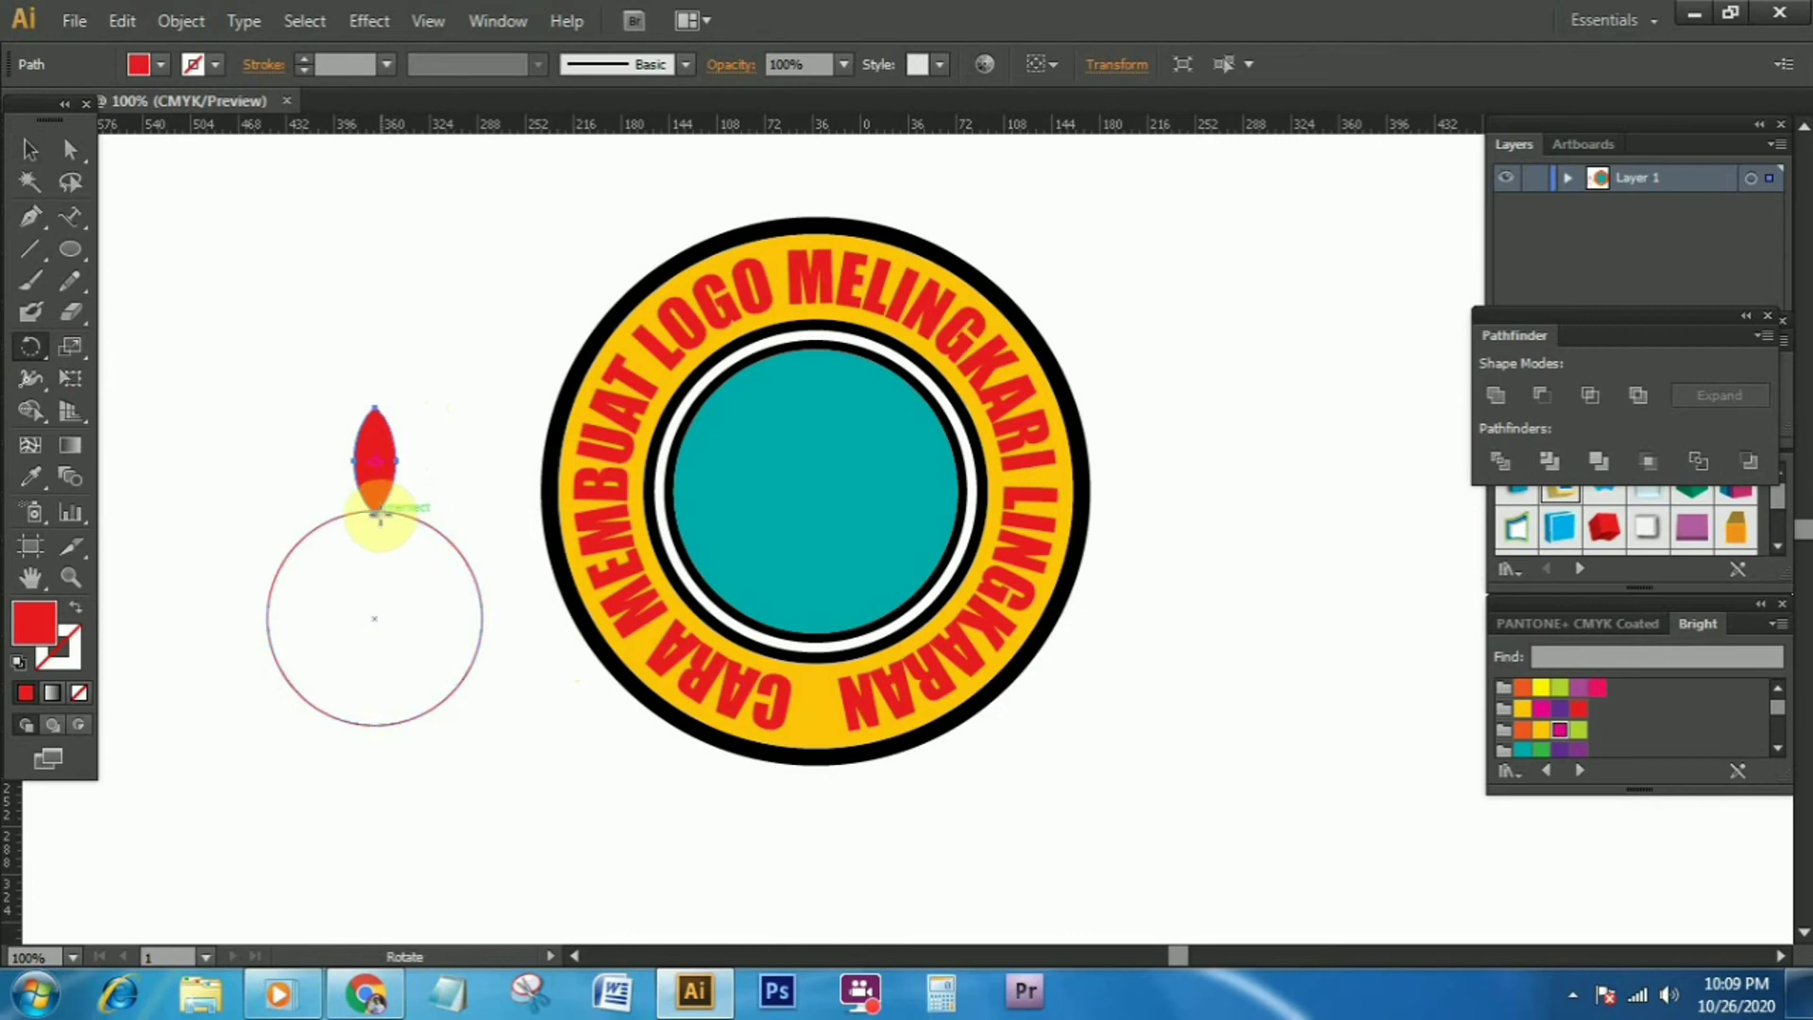
left_click(375, 514)
mouse_move(412, 393)
left_mouse_down()
mouse_move(303, 382)
mouse_move(442, 755)
left_mouse_up()
left_click(31, 159)
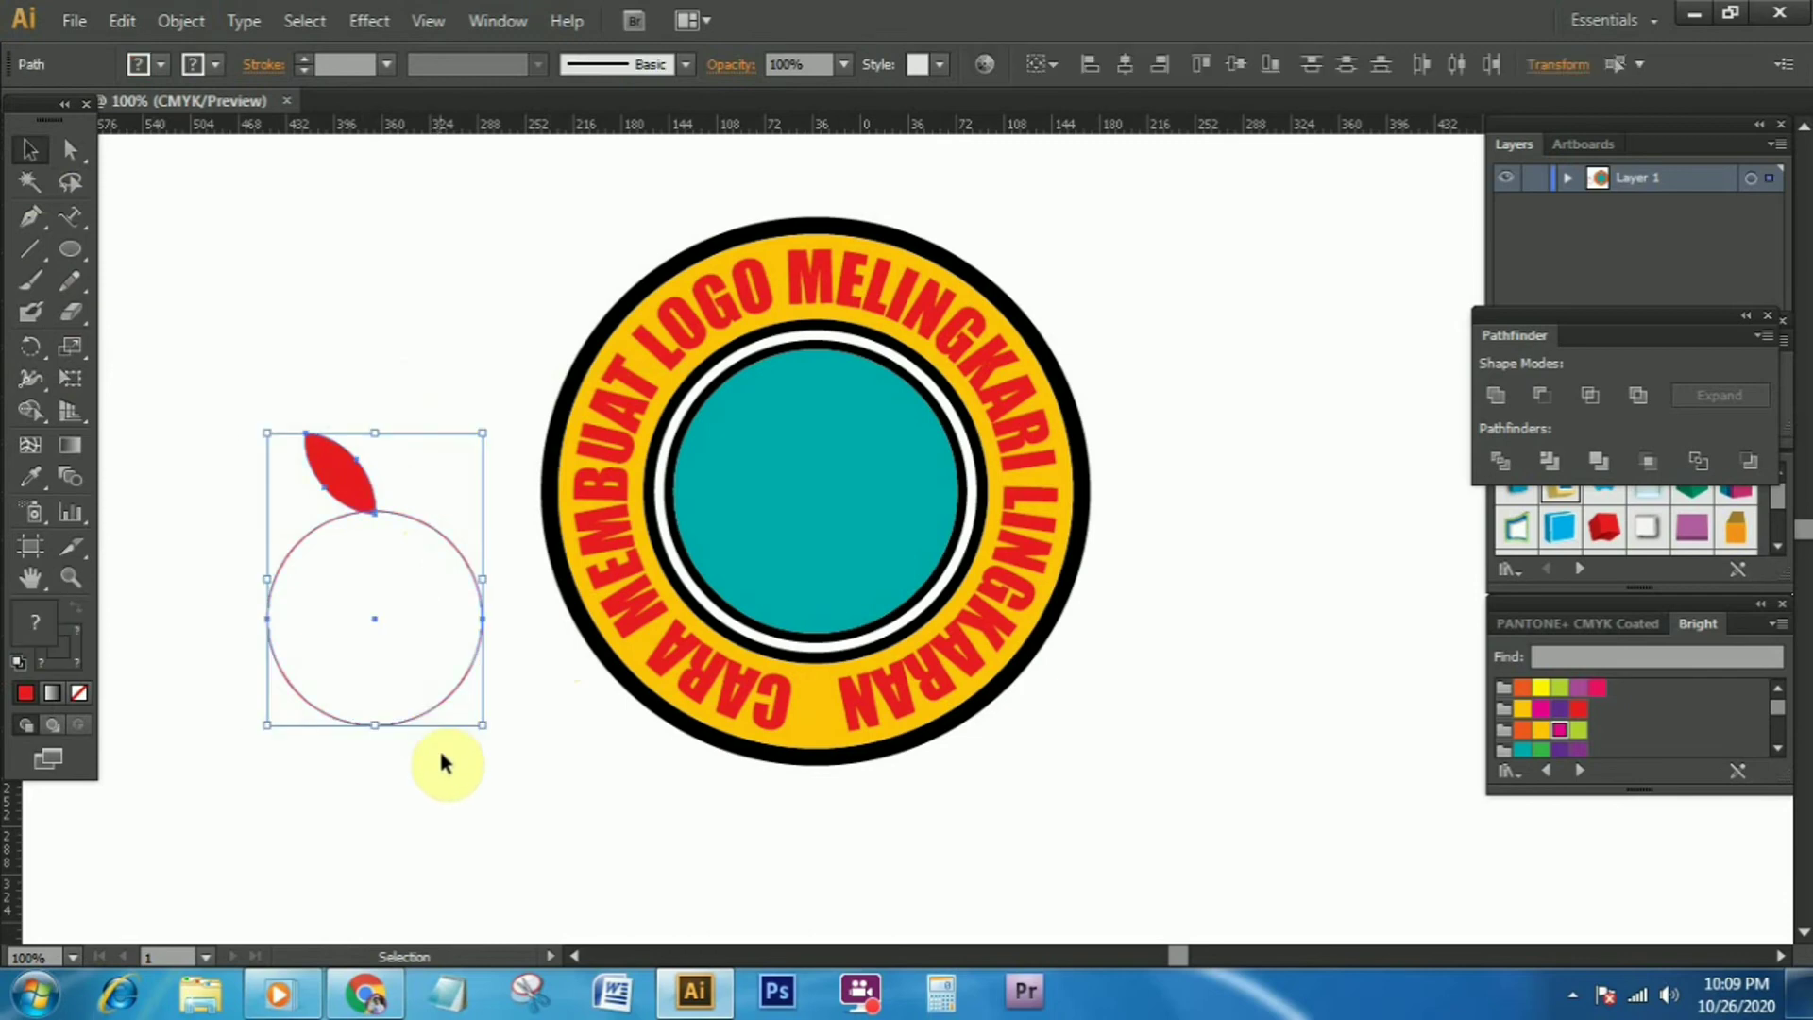
left_click(31, 347)
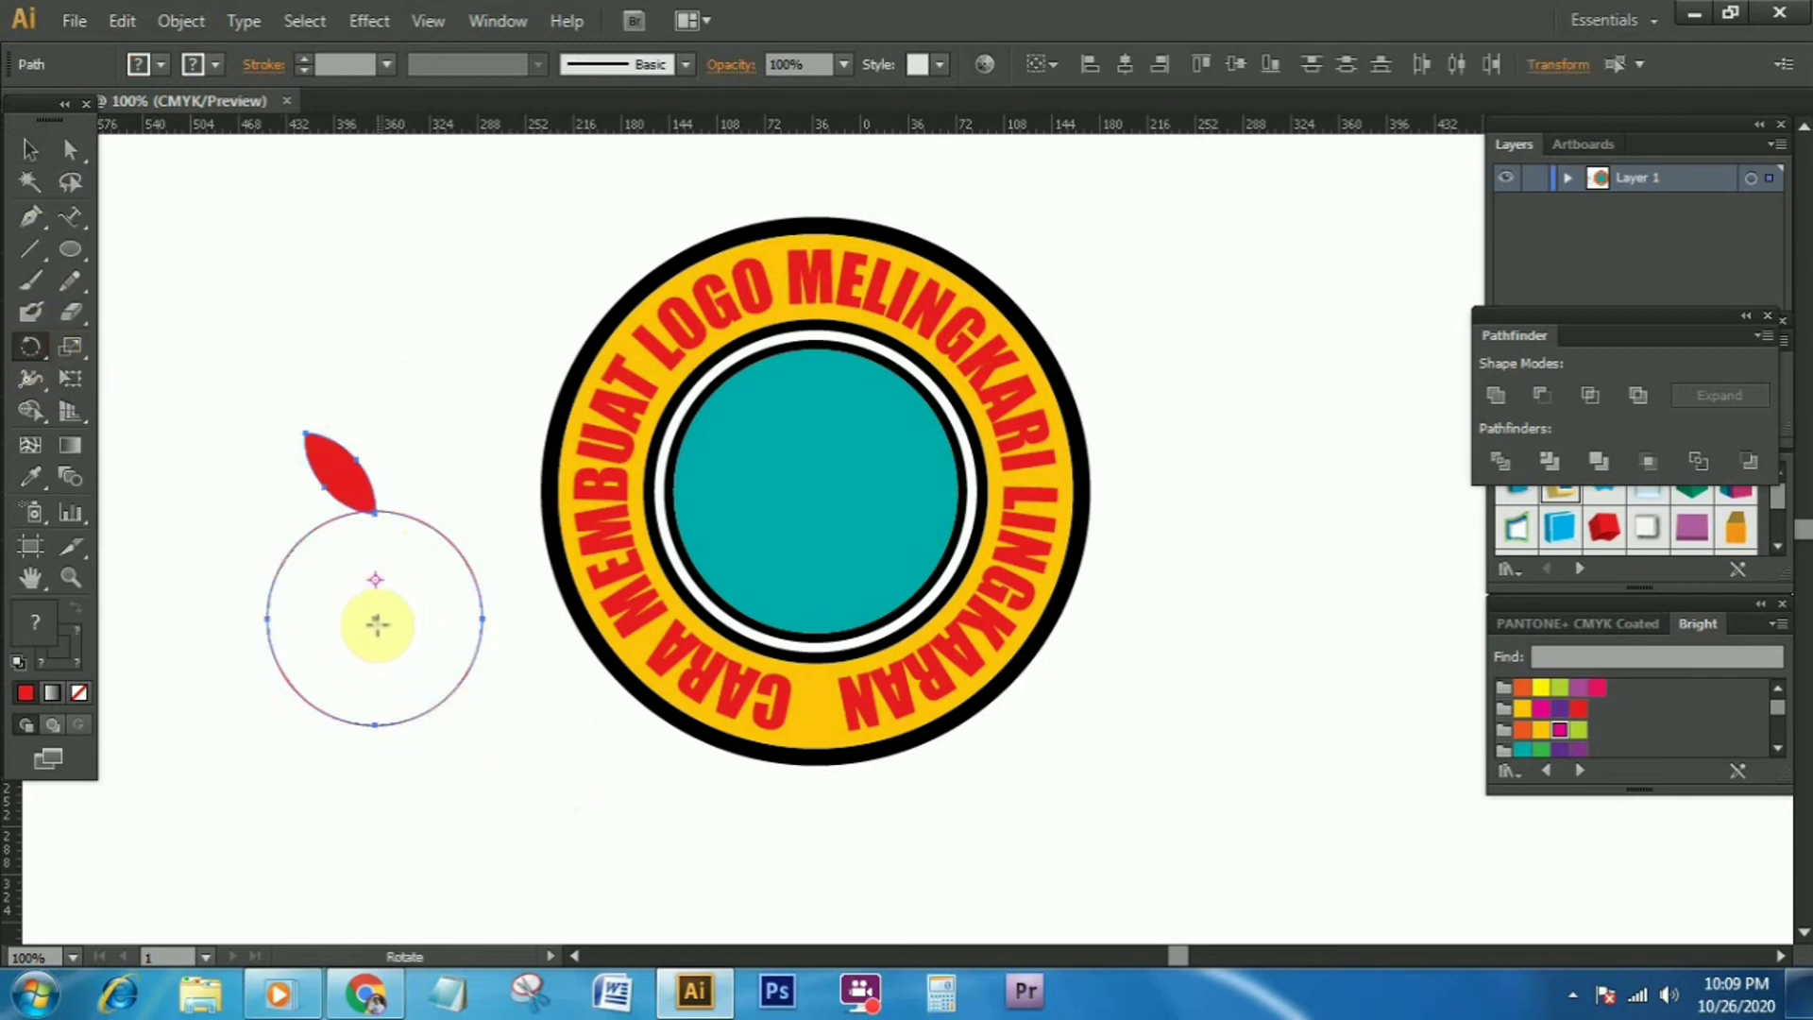
left_click(376, 619)
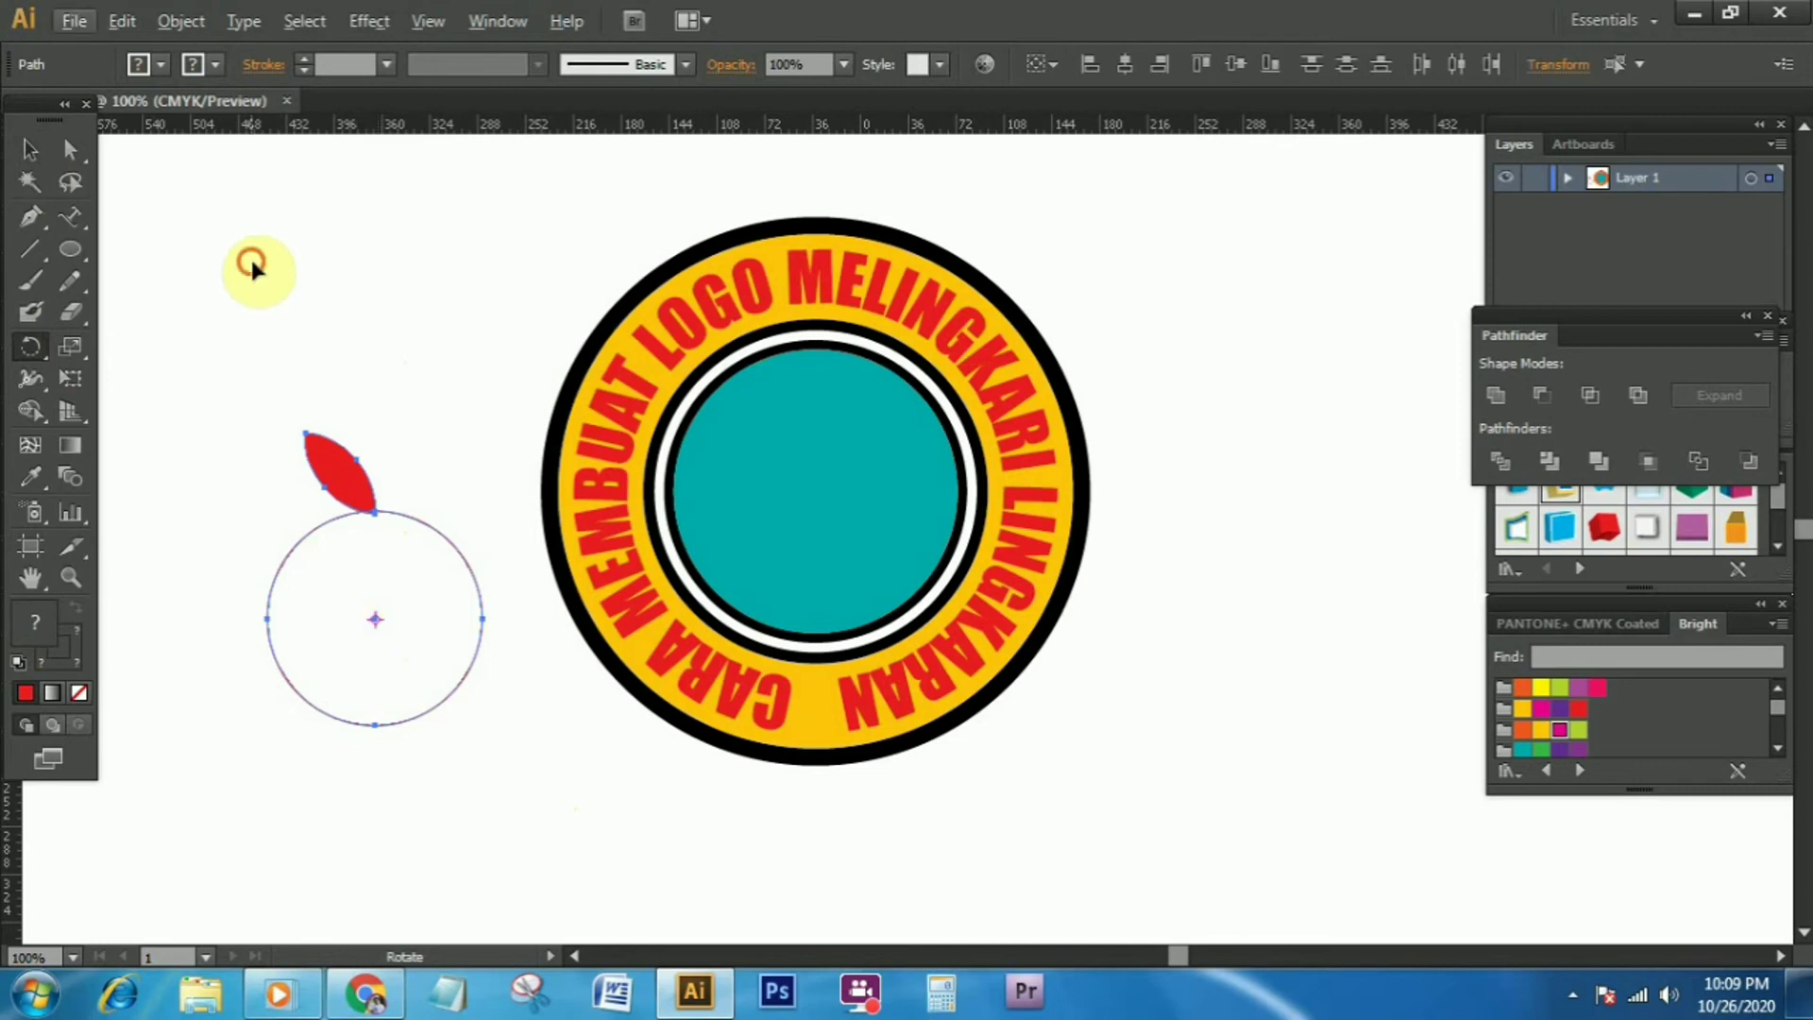
left_click(29, 148)
left_click(312, 270)
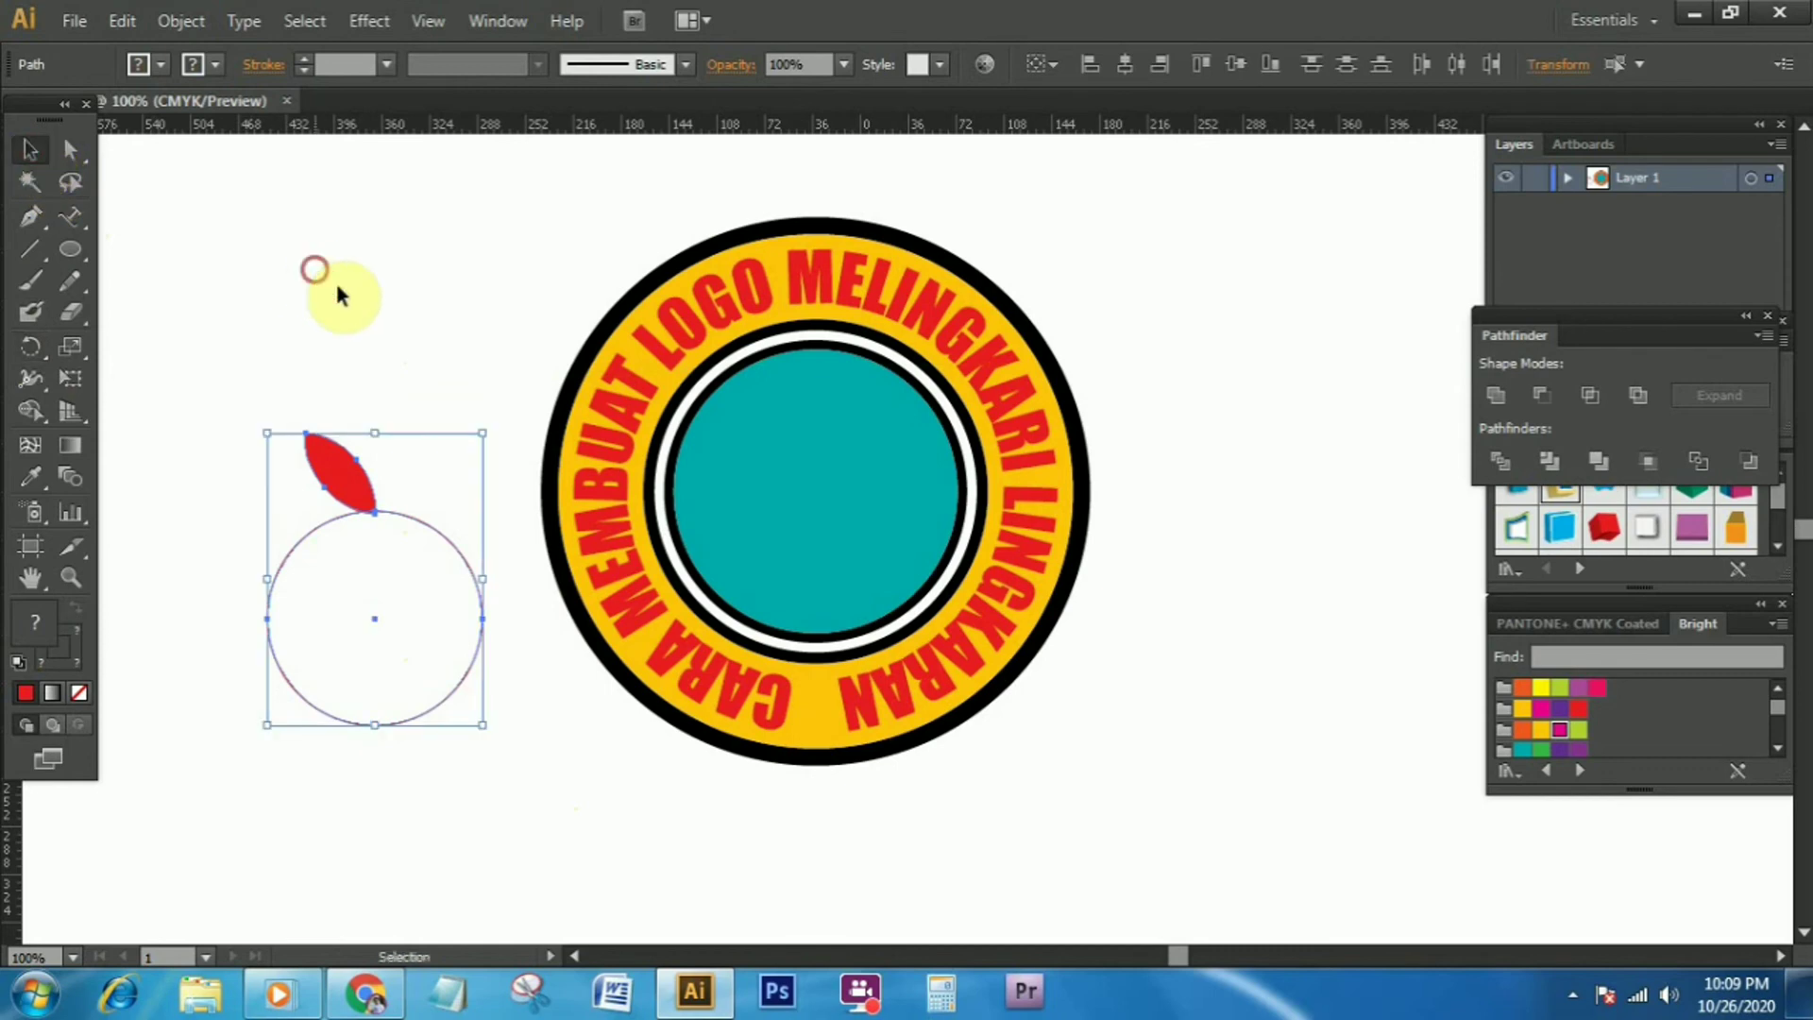
left_click_drag(265, 366, 399, 598)
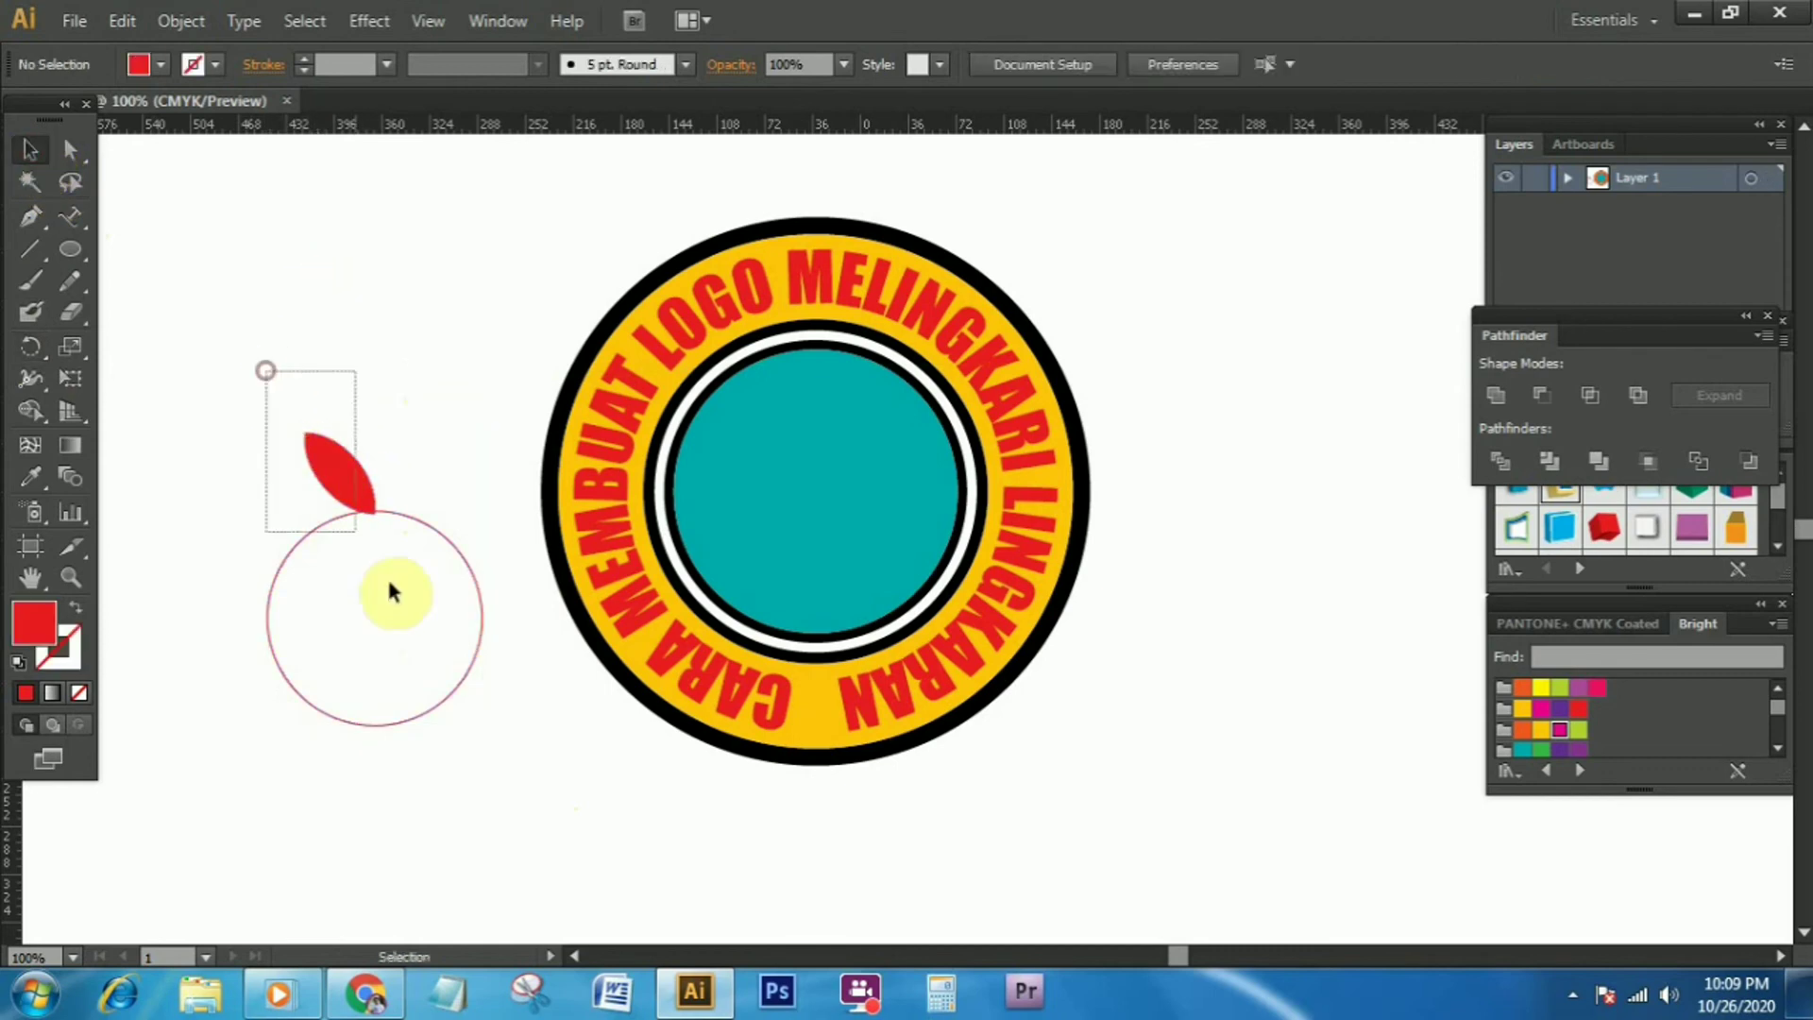
Copy the leaf rotated 18° around the circle's centre, repeating with Ctrl+D
left_click(29, 345)
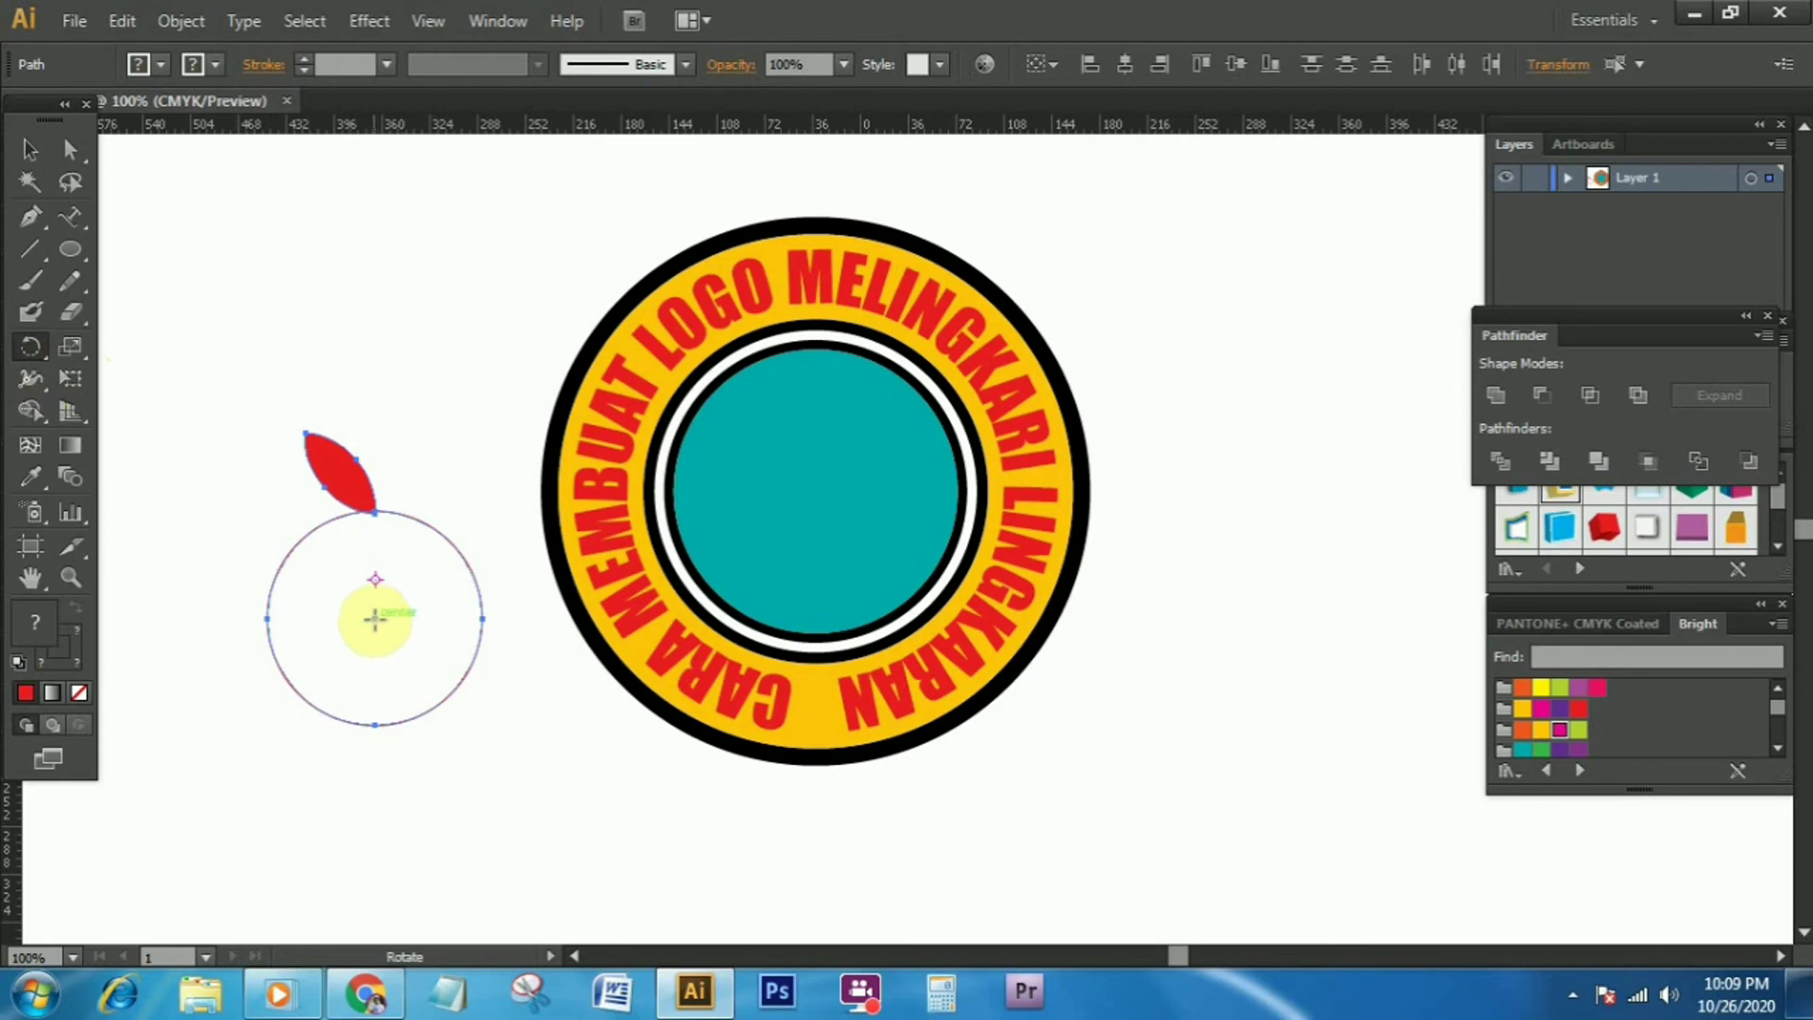
left_click(374, 618, "alt")
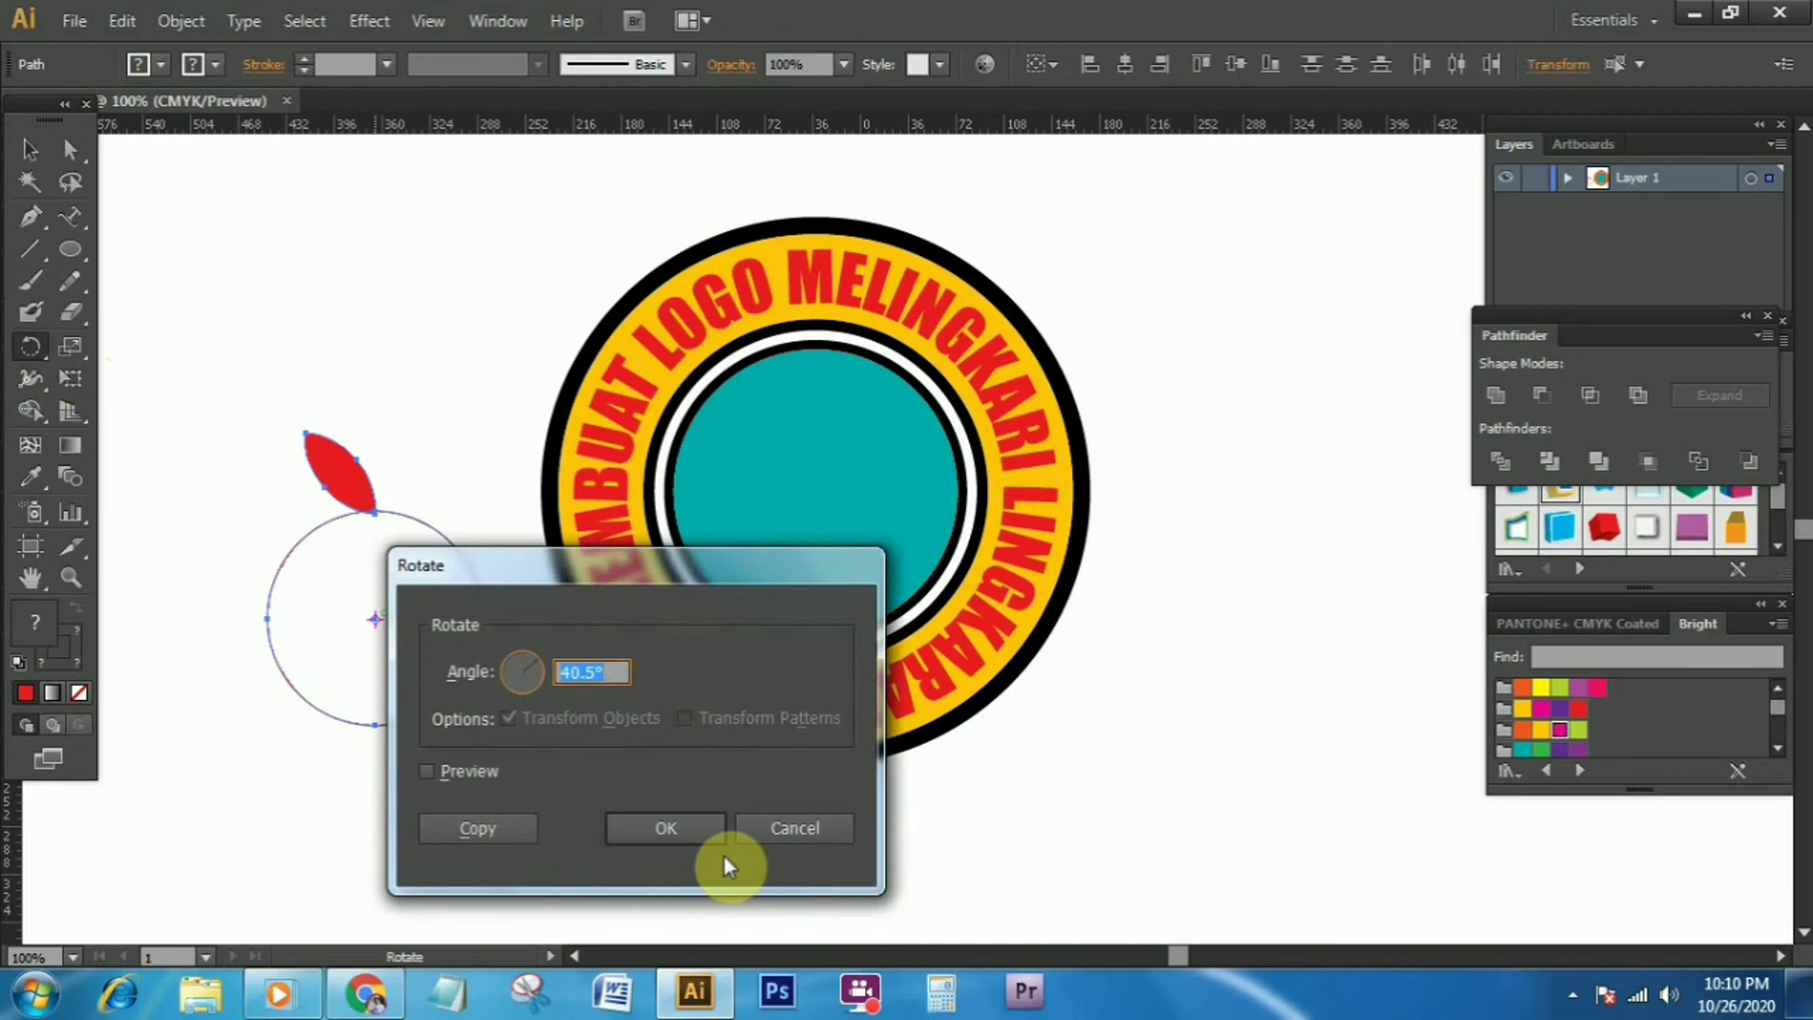
type("1")
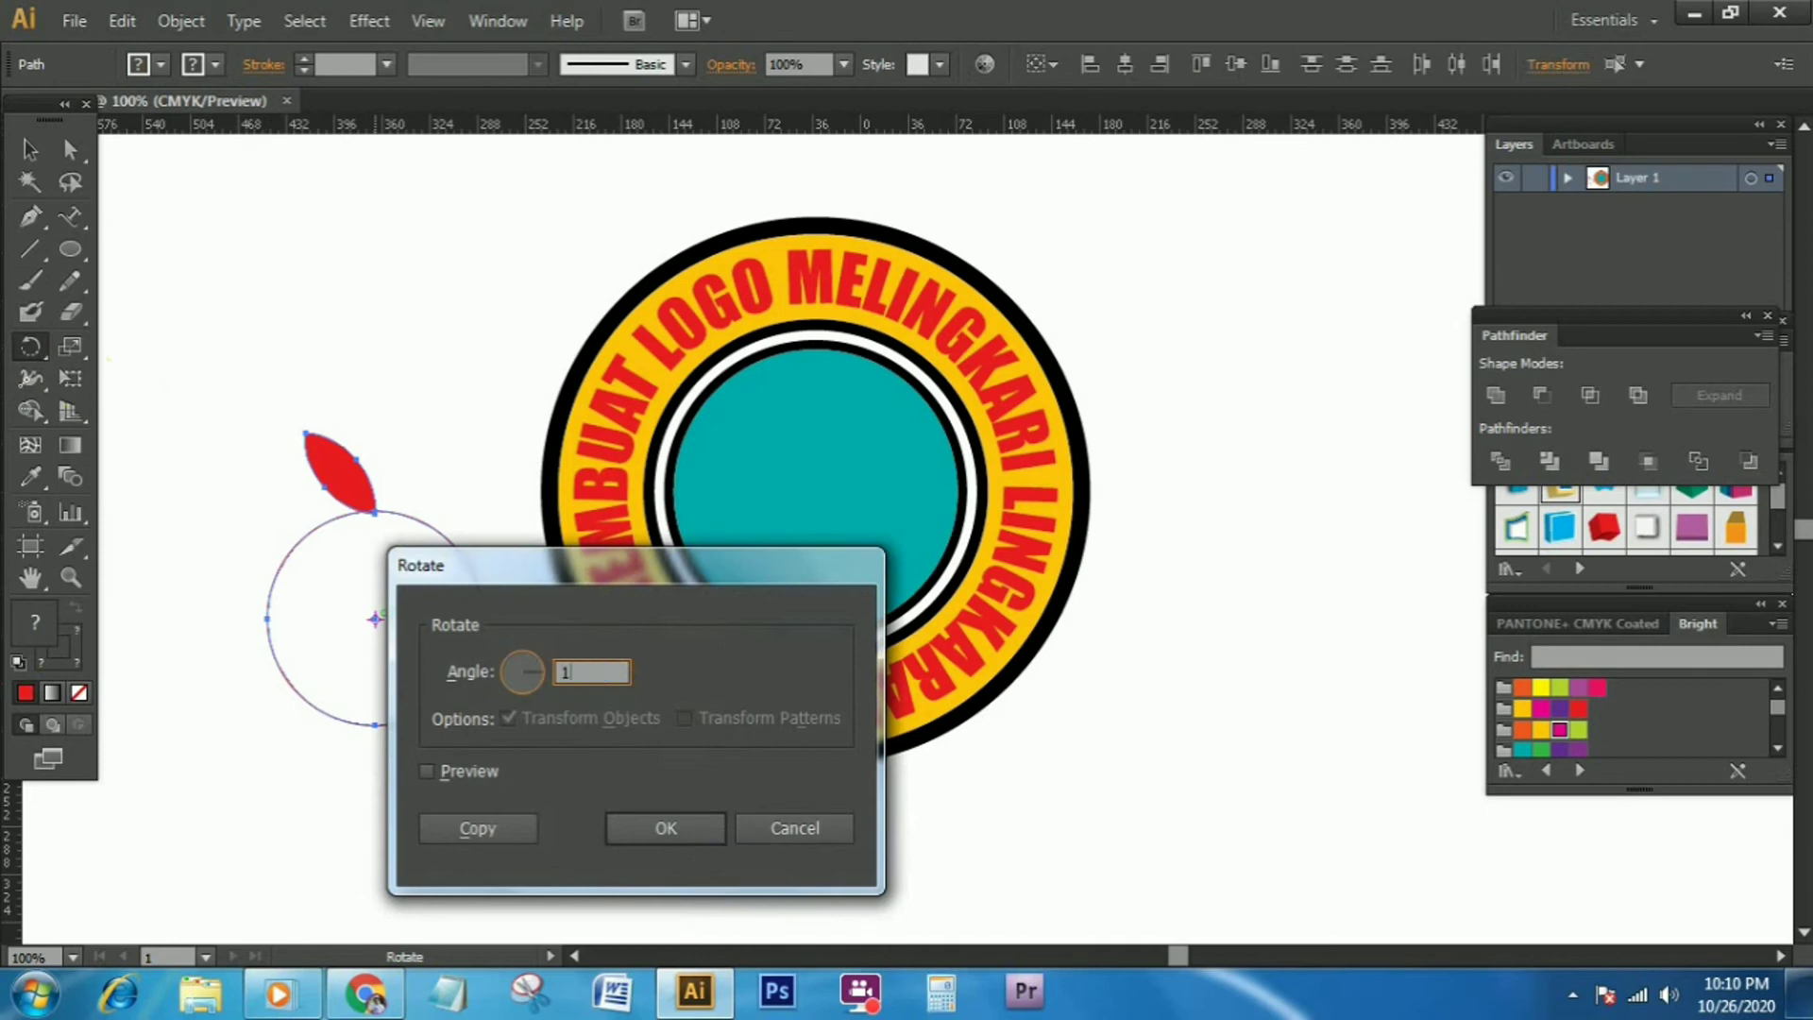
type("8")
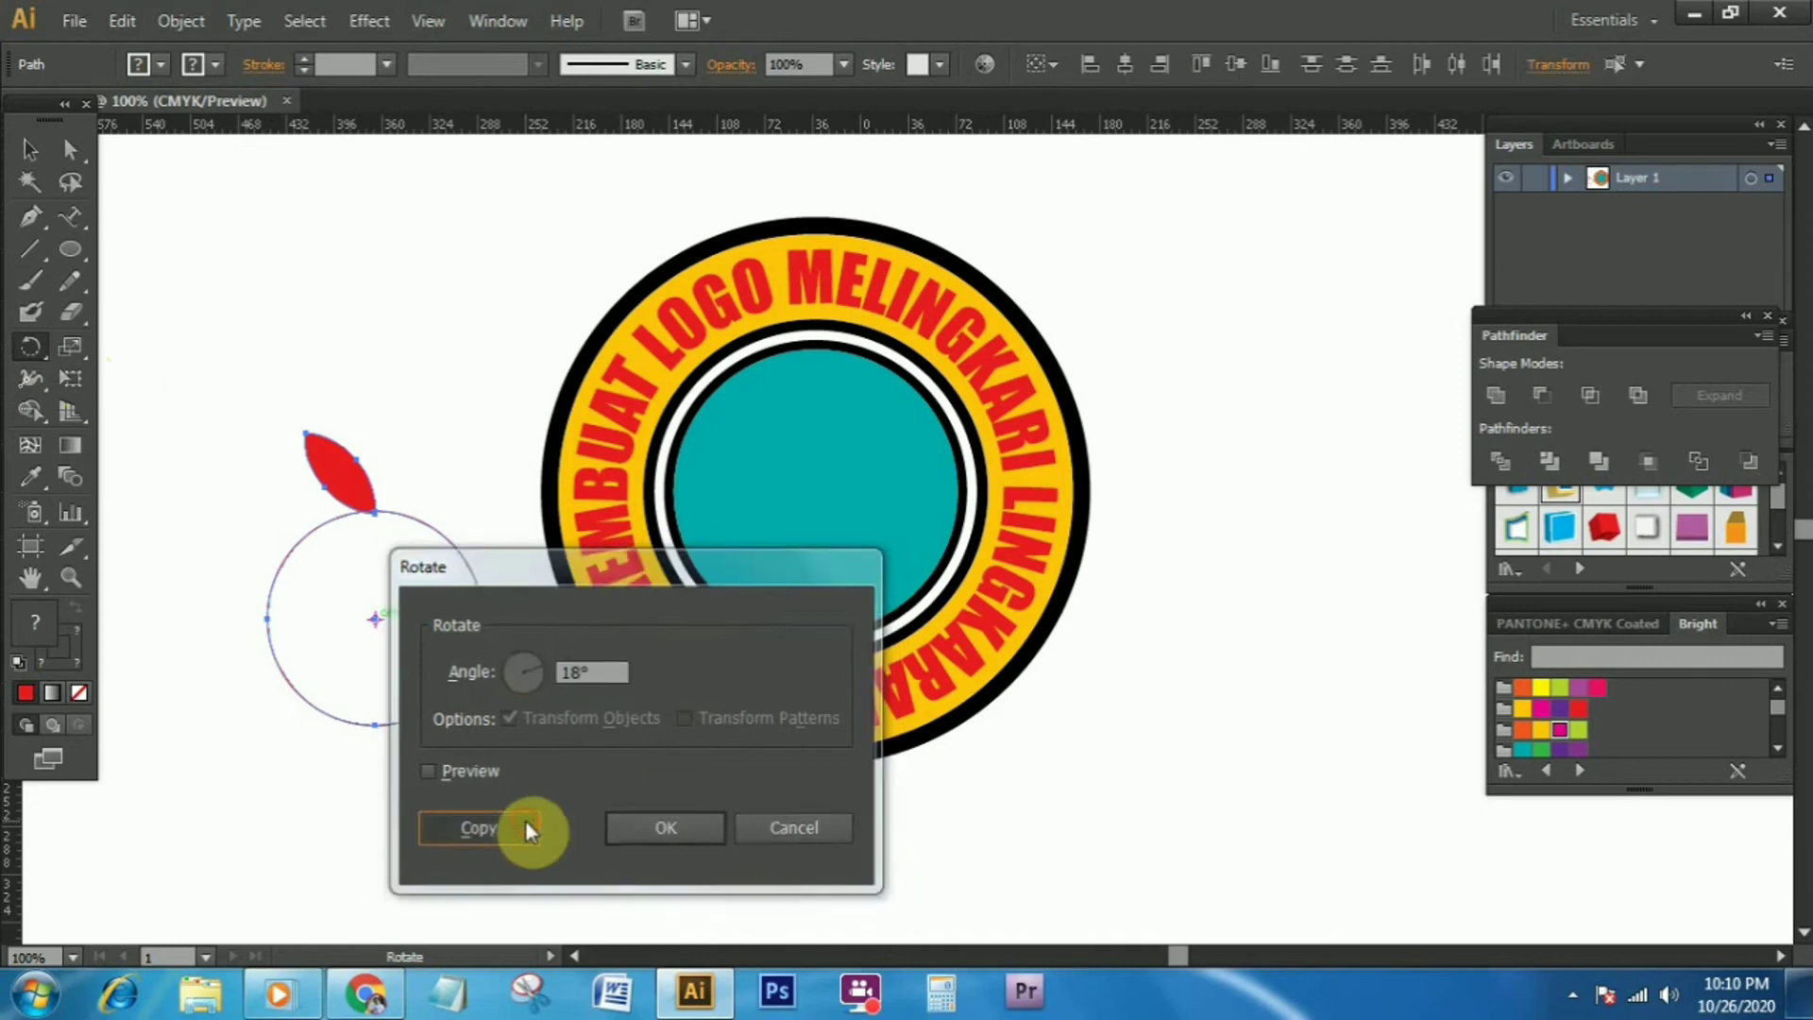
left_click(525, 827)
key("ctrl+d")
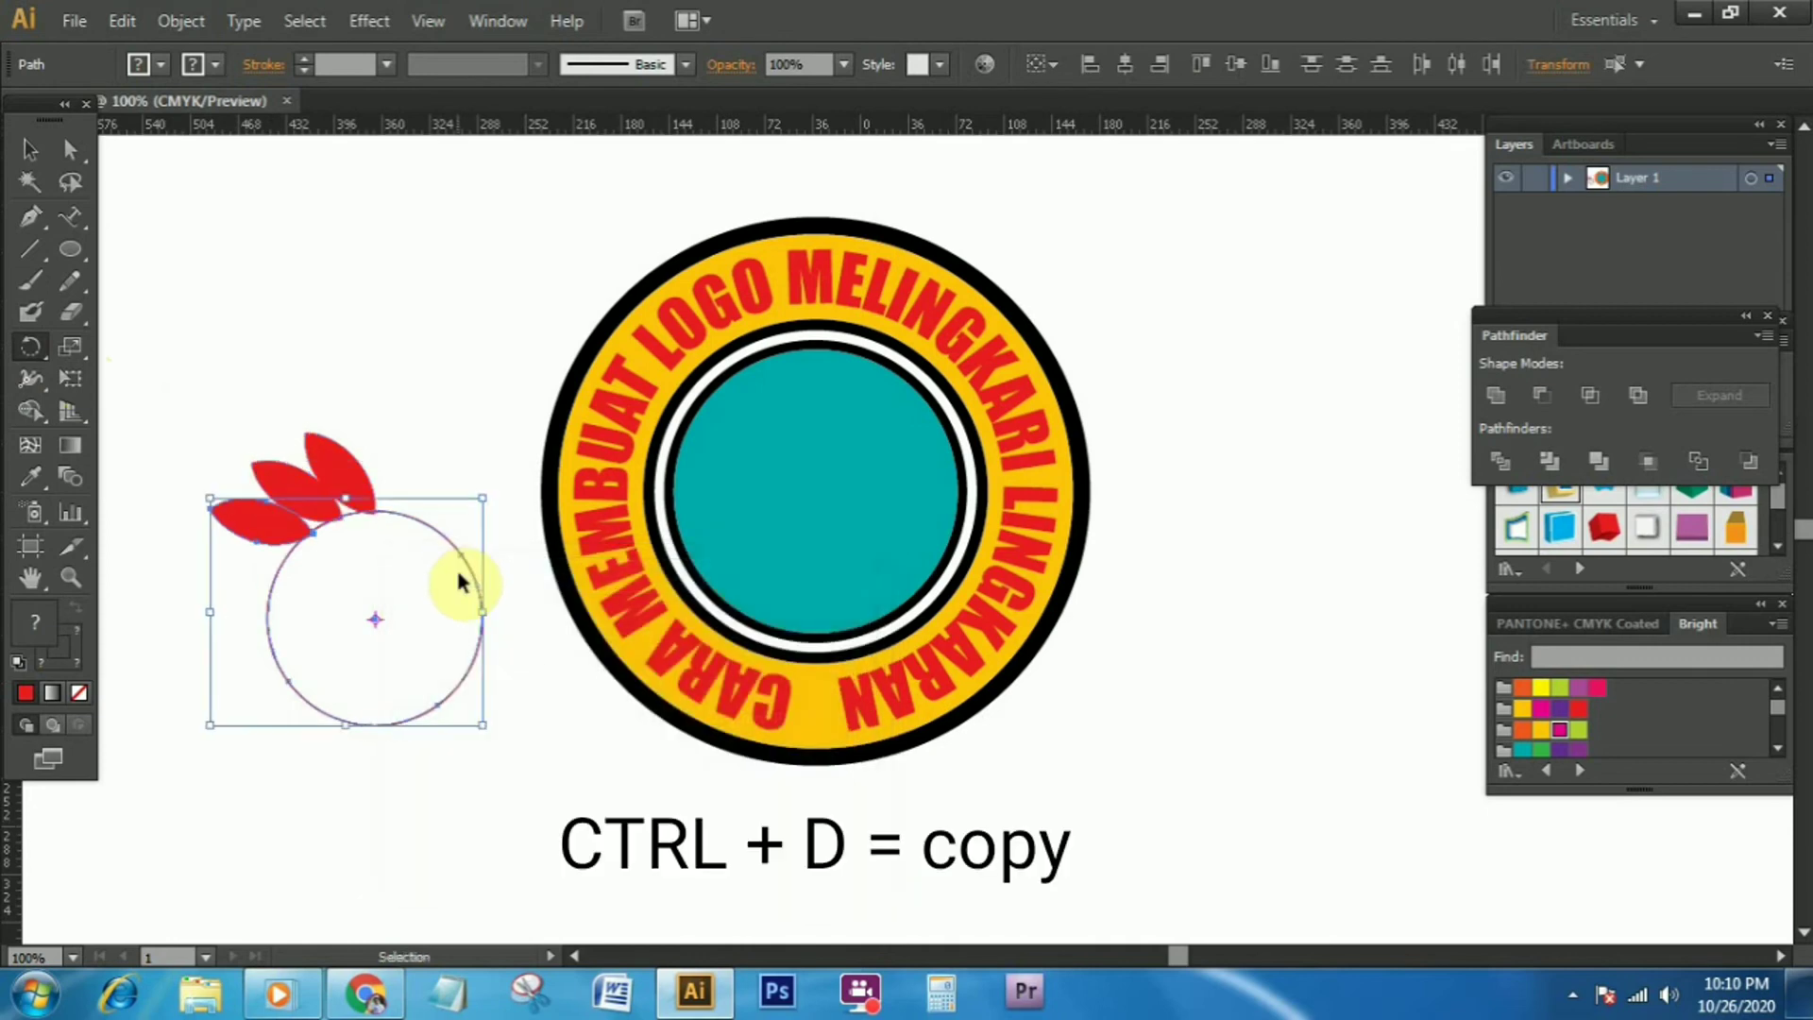
key("ctrl+d")
key("ctrl+d")
key("ctrl+d")
key("ctrl+d")
key("ctrl+d")
key("ctrl+d")
key("ctrl+d")
key("ctrl+d")
key("ctrl+d")
key("ctrl+d")
key("ctrl+d")
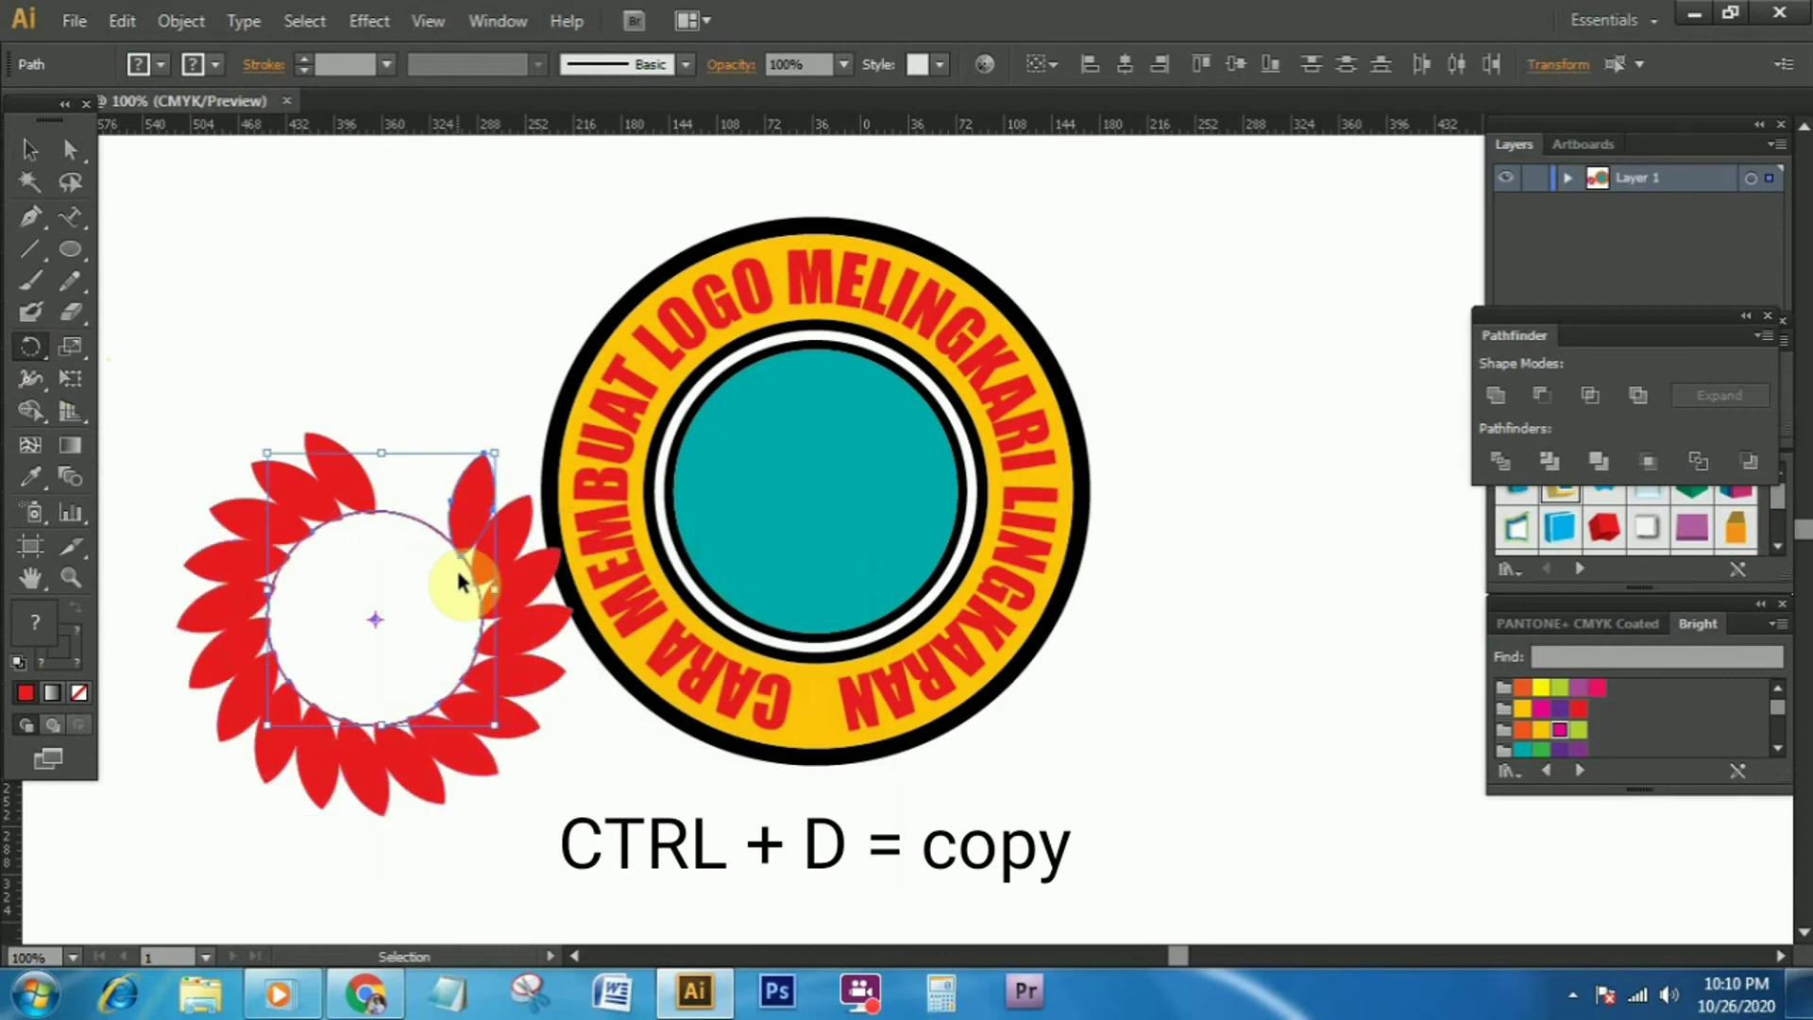
key("ctrl+d")
key("ctrl+d")
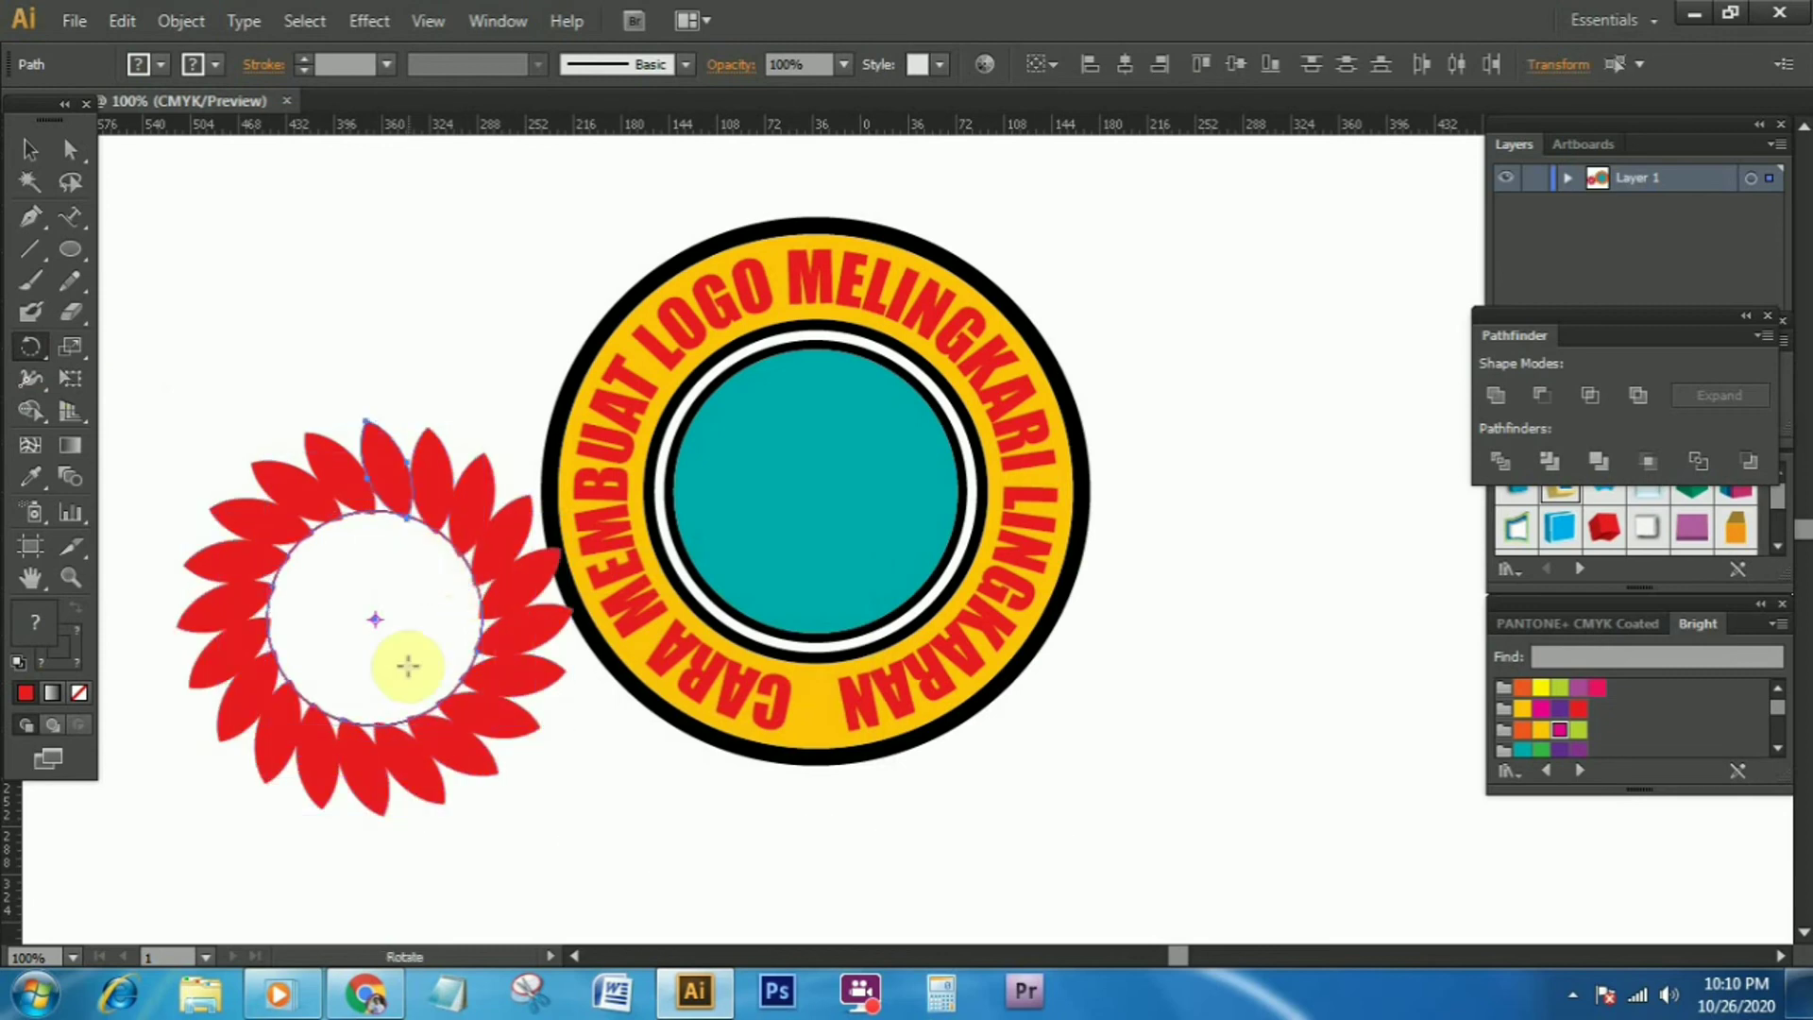
left_click(30, 148)
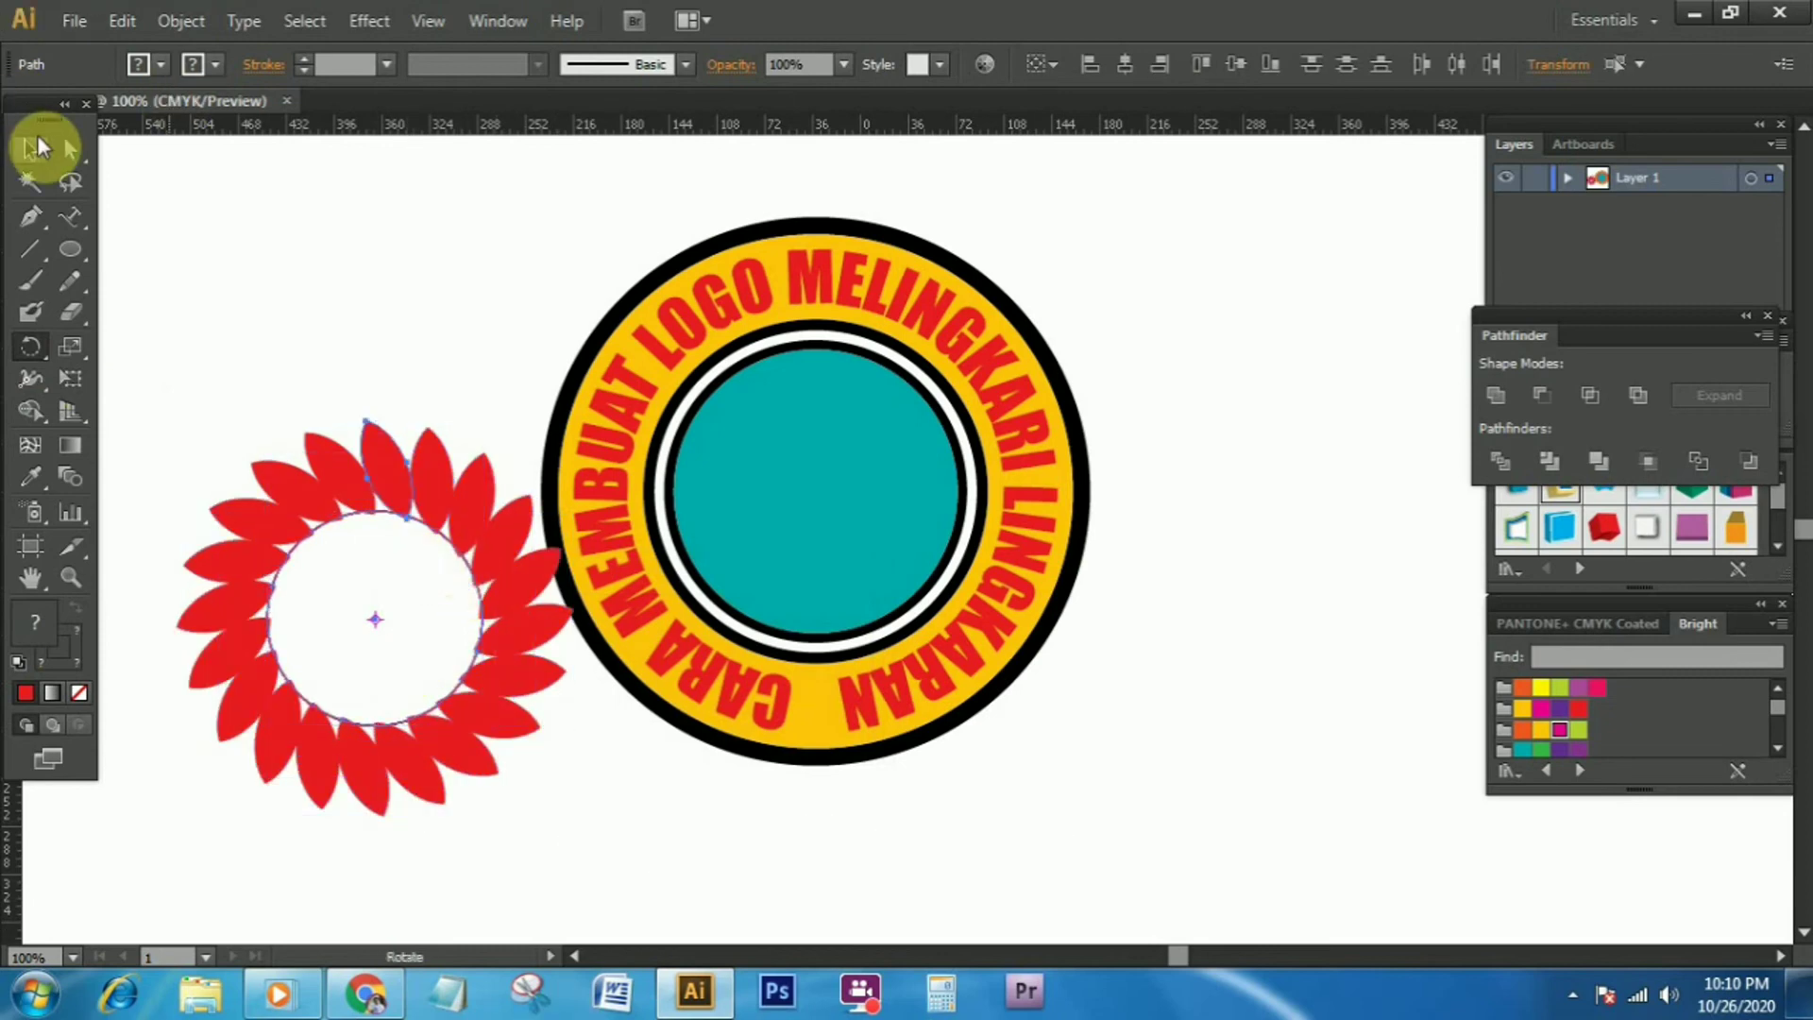
Zoom in on the petal ring, then undo an accidental petal anchor edit
left_click(467, 345)
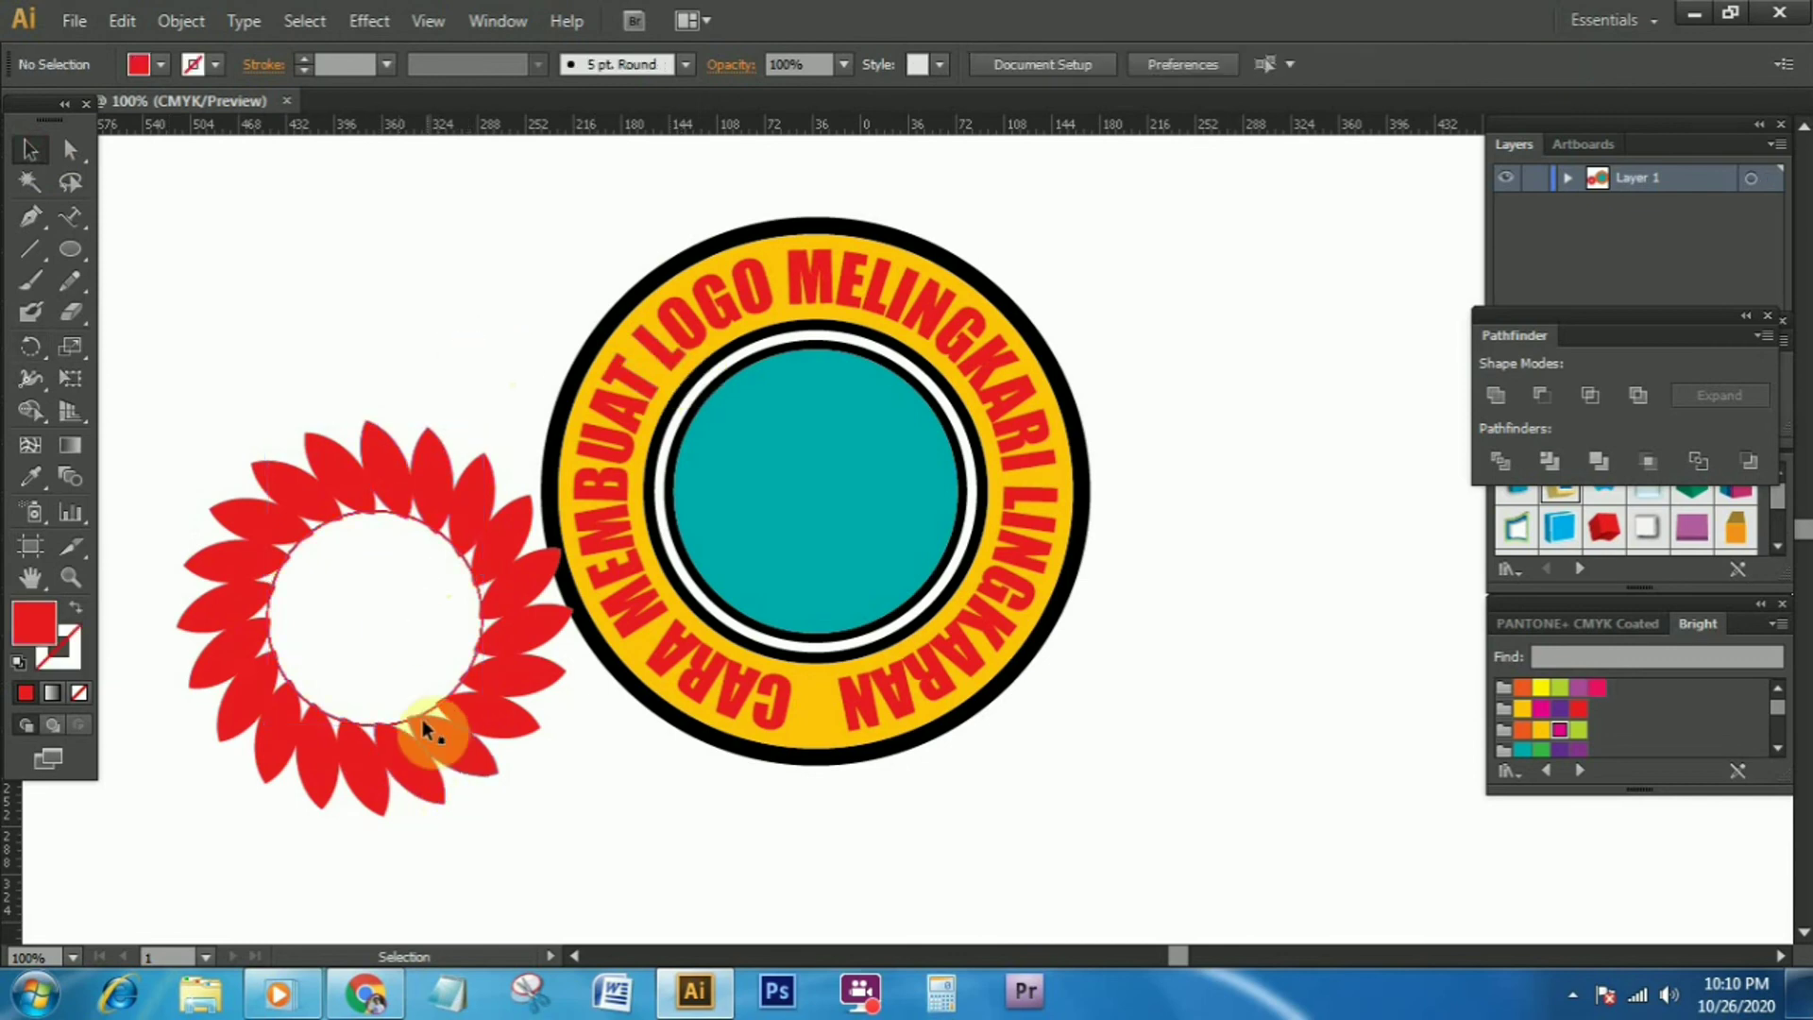
key("z")
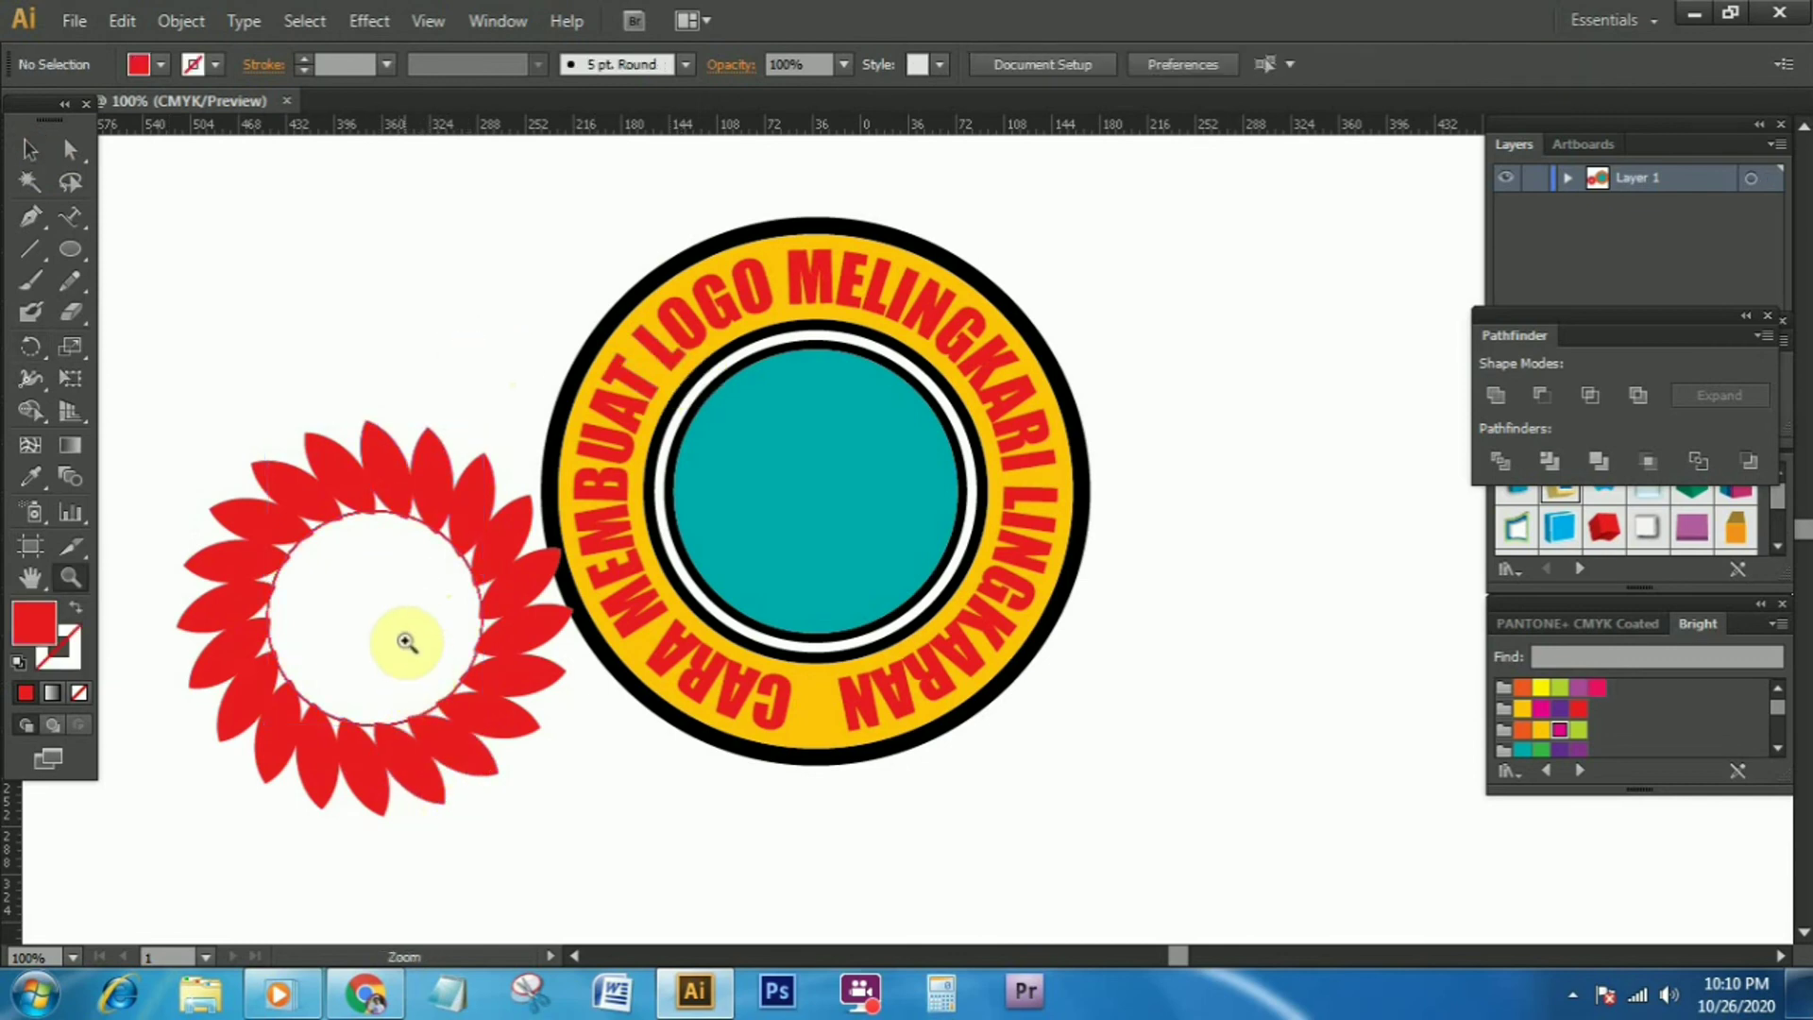
left_click(406, 642)
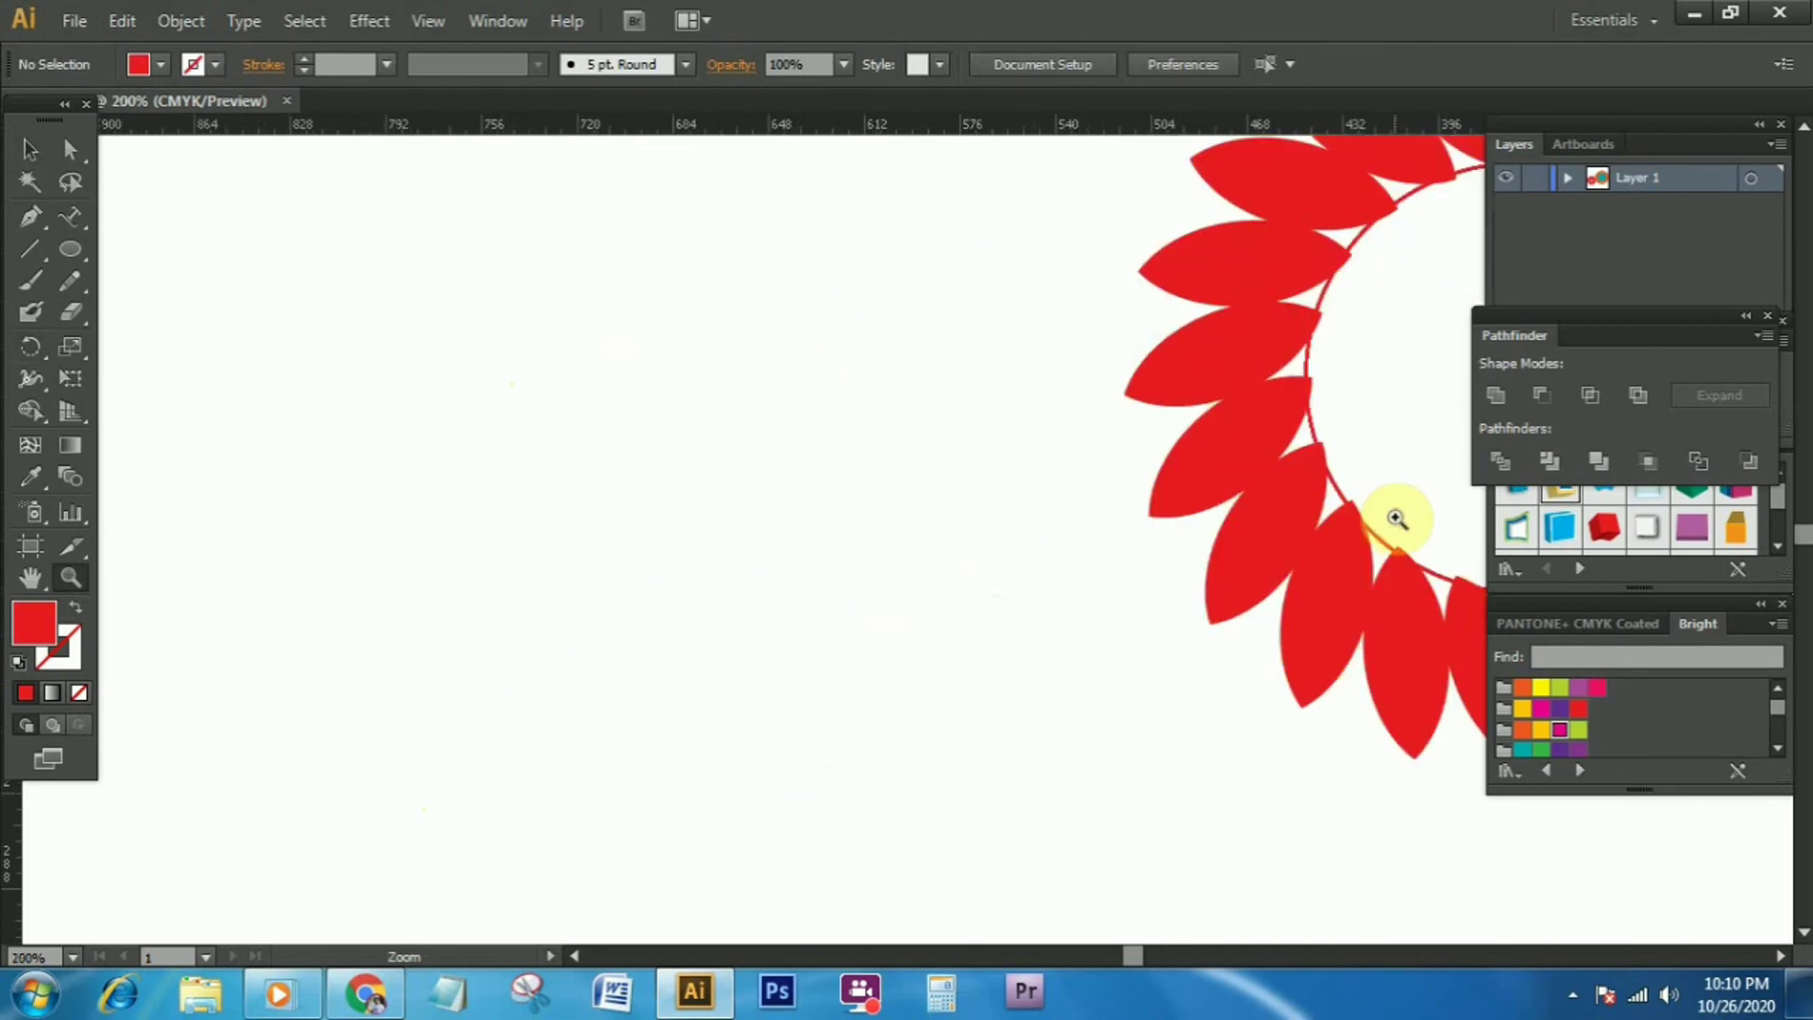
left_click_drag(1413, 408, 571, 587)
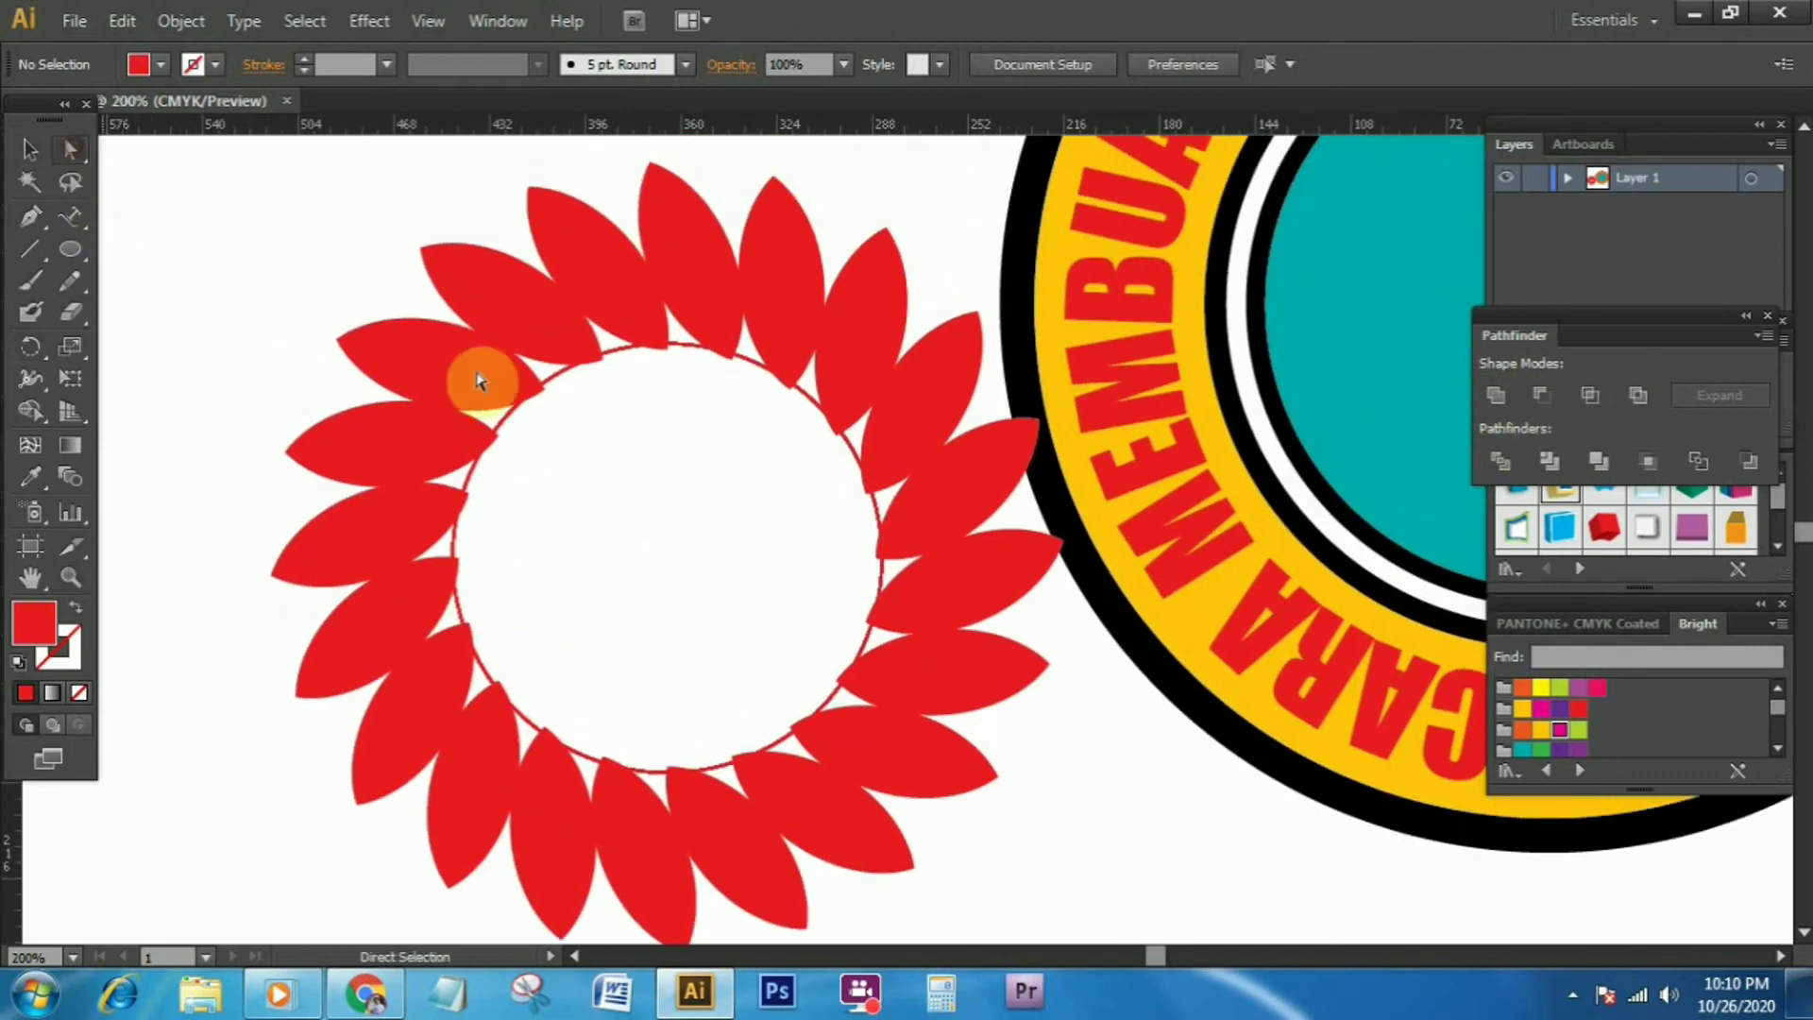
key("a")
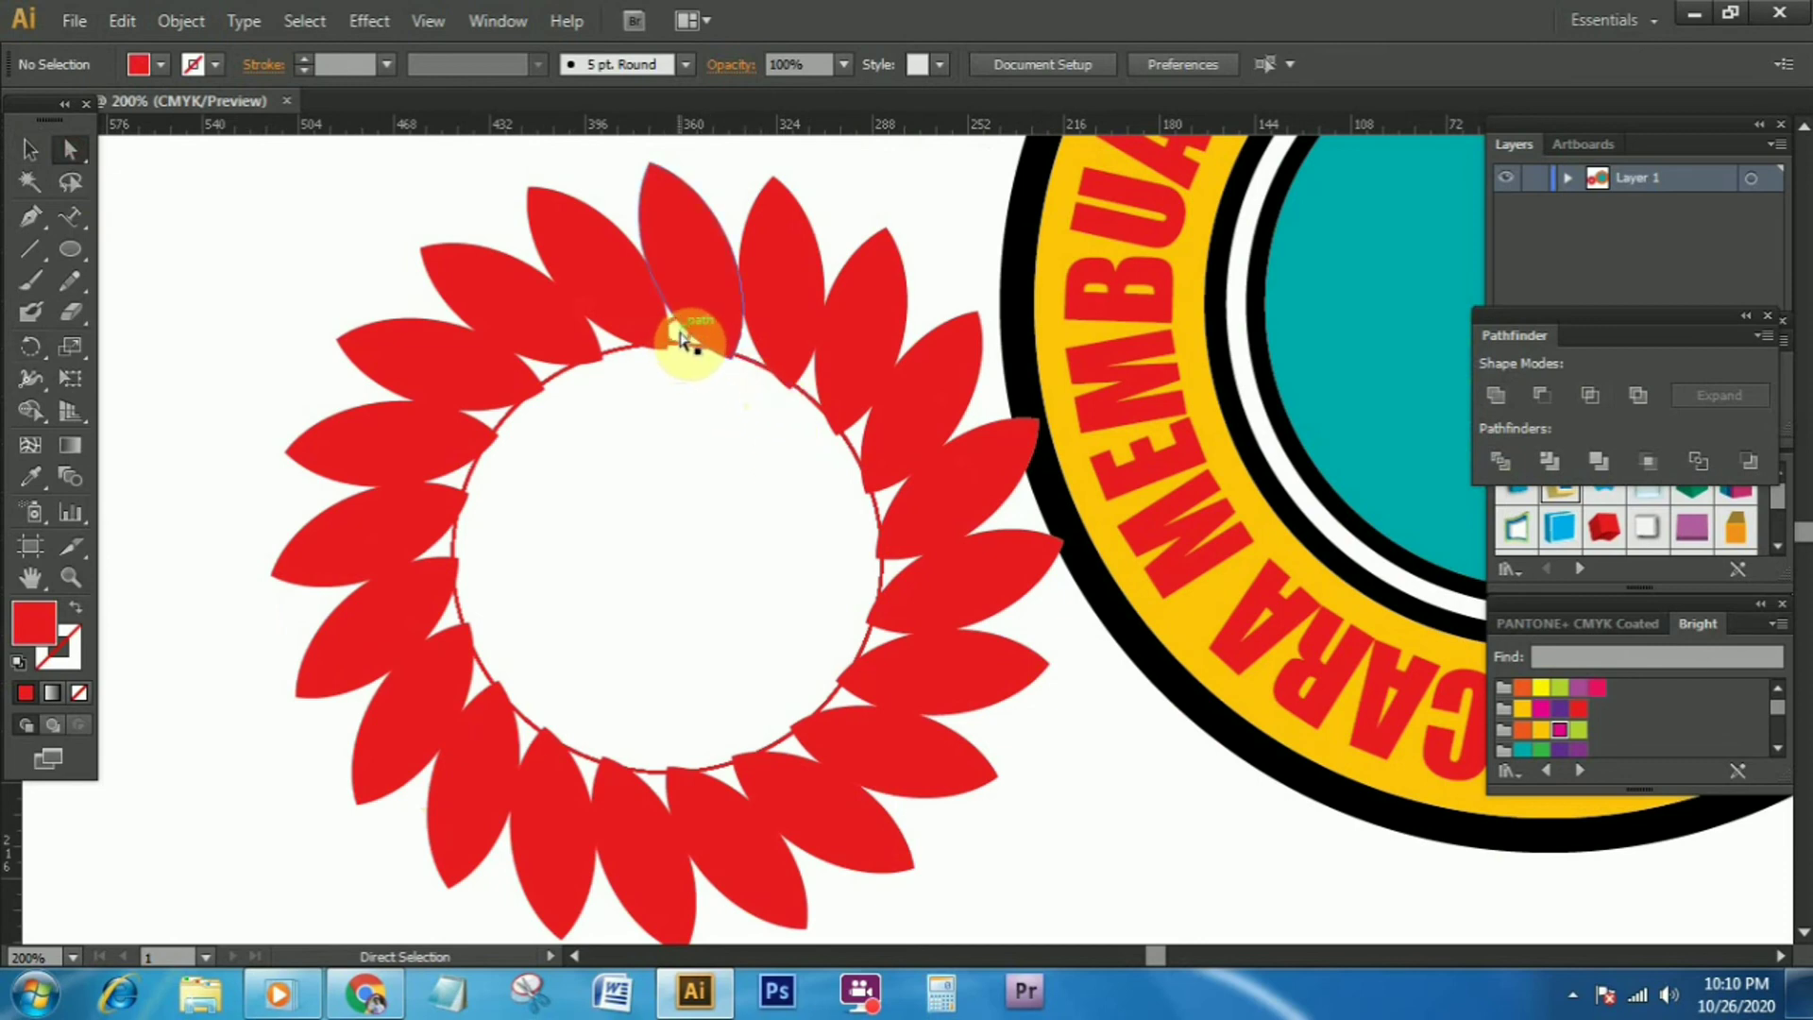
left_click_drag(680, 333, 693, 375)
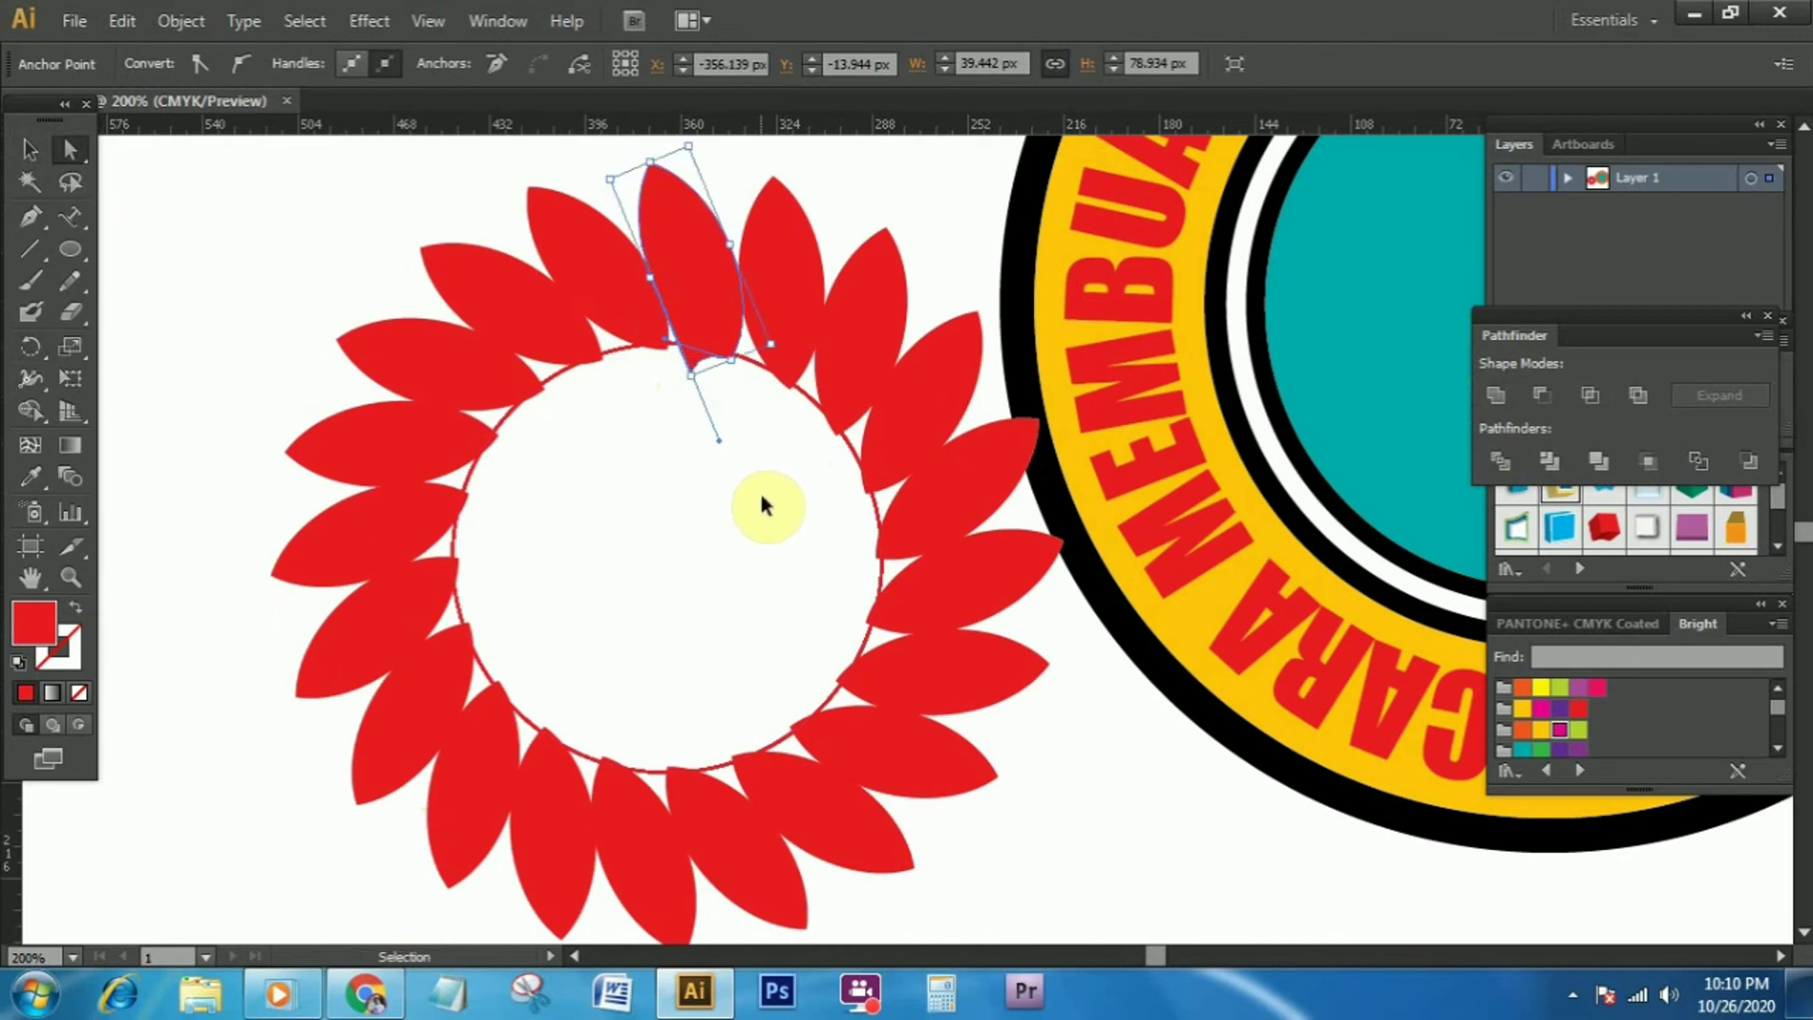
key("ctrl+z")
Try to select the thin inner circle's edge with Direct Selection
left_click(75, 151)
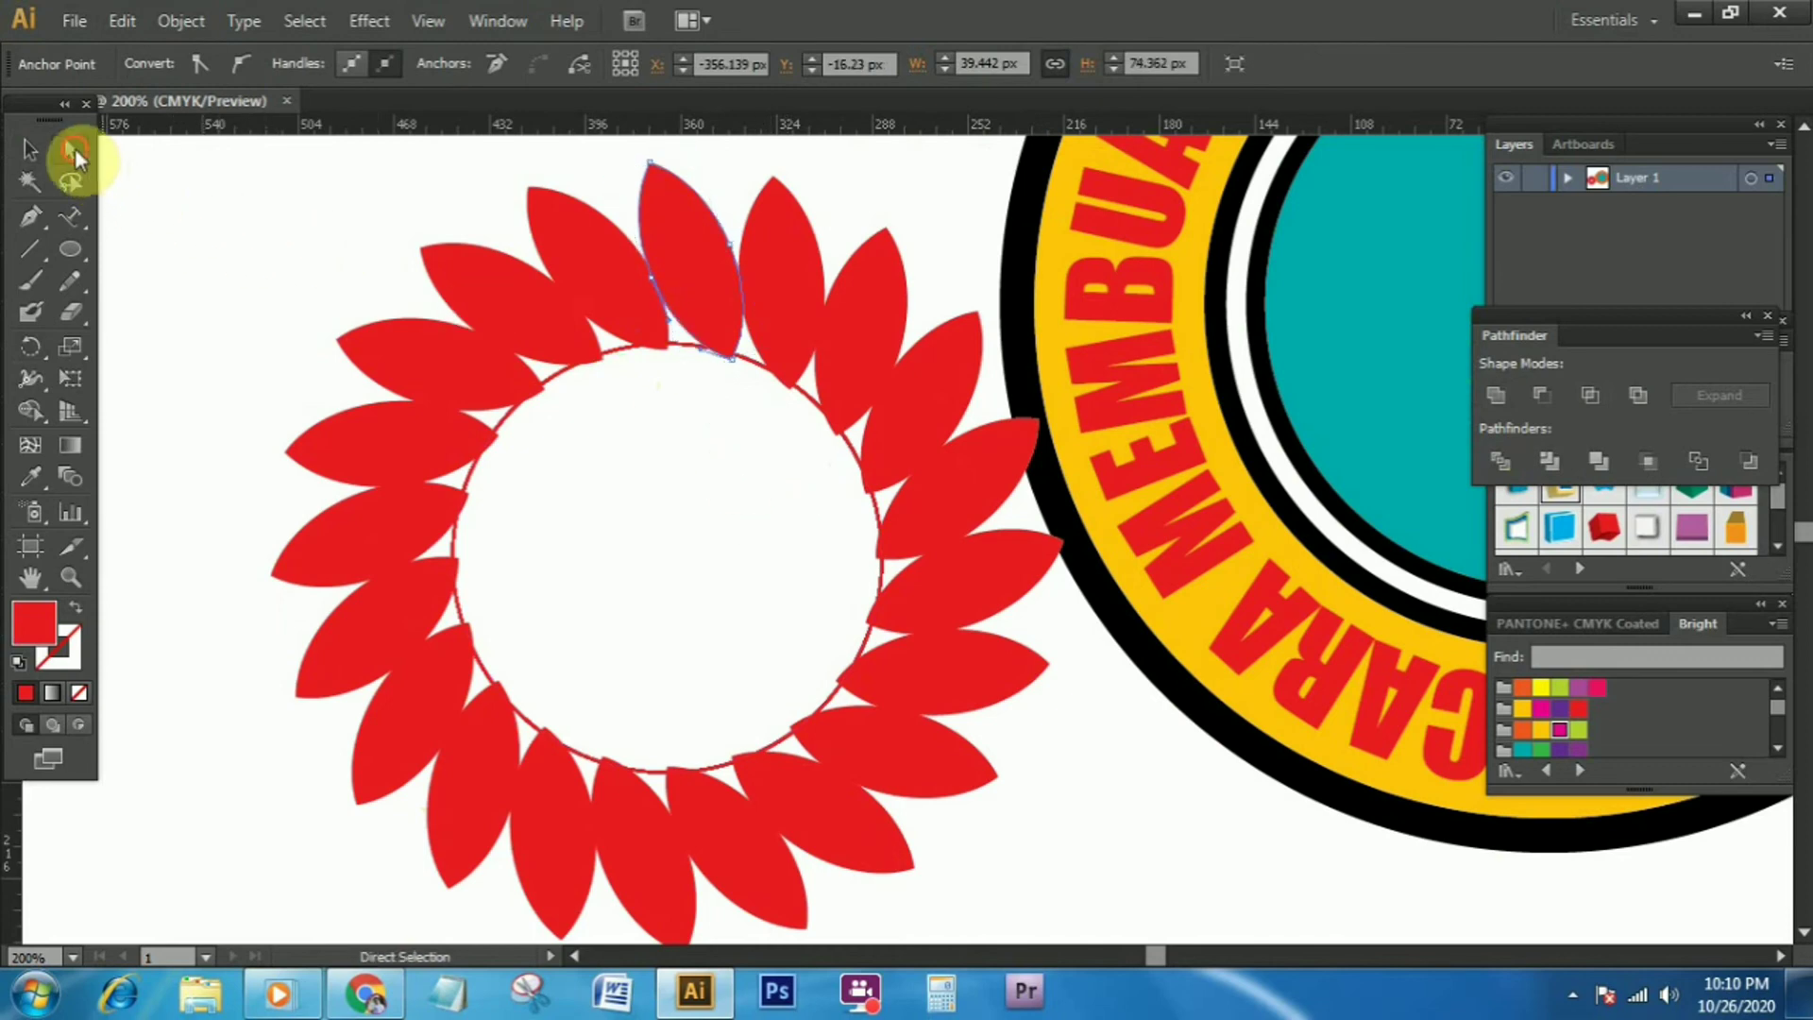
left_click(445, 323)
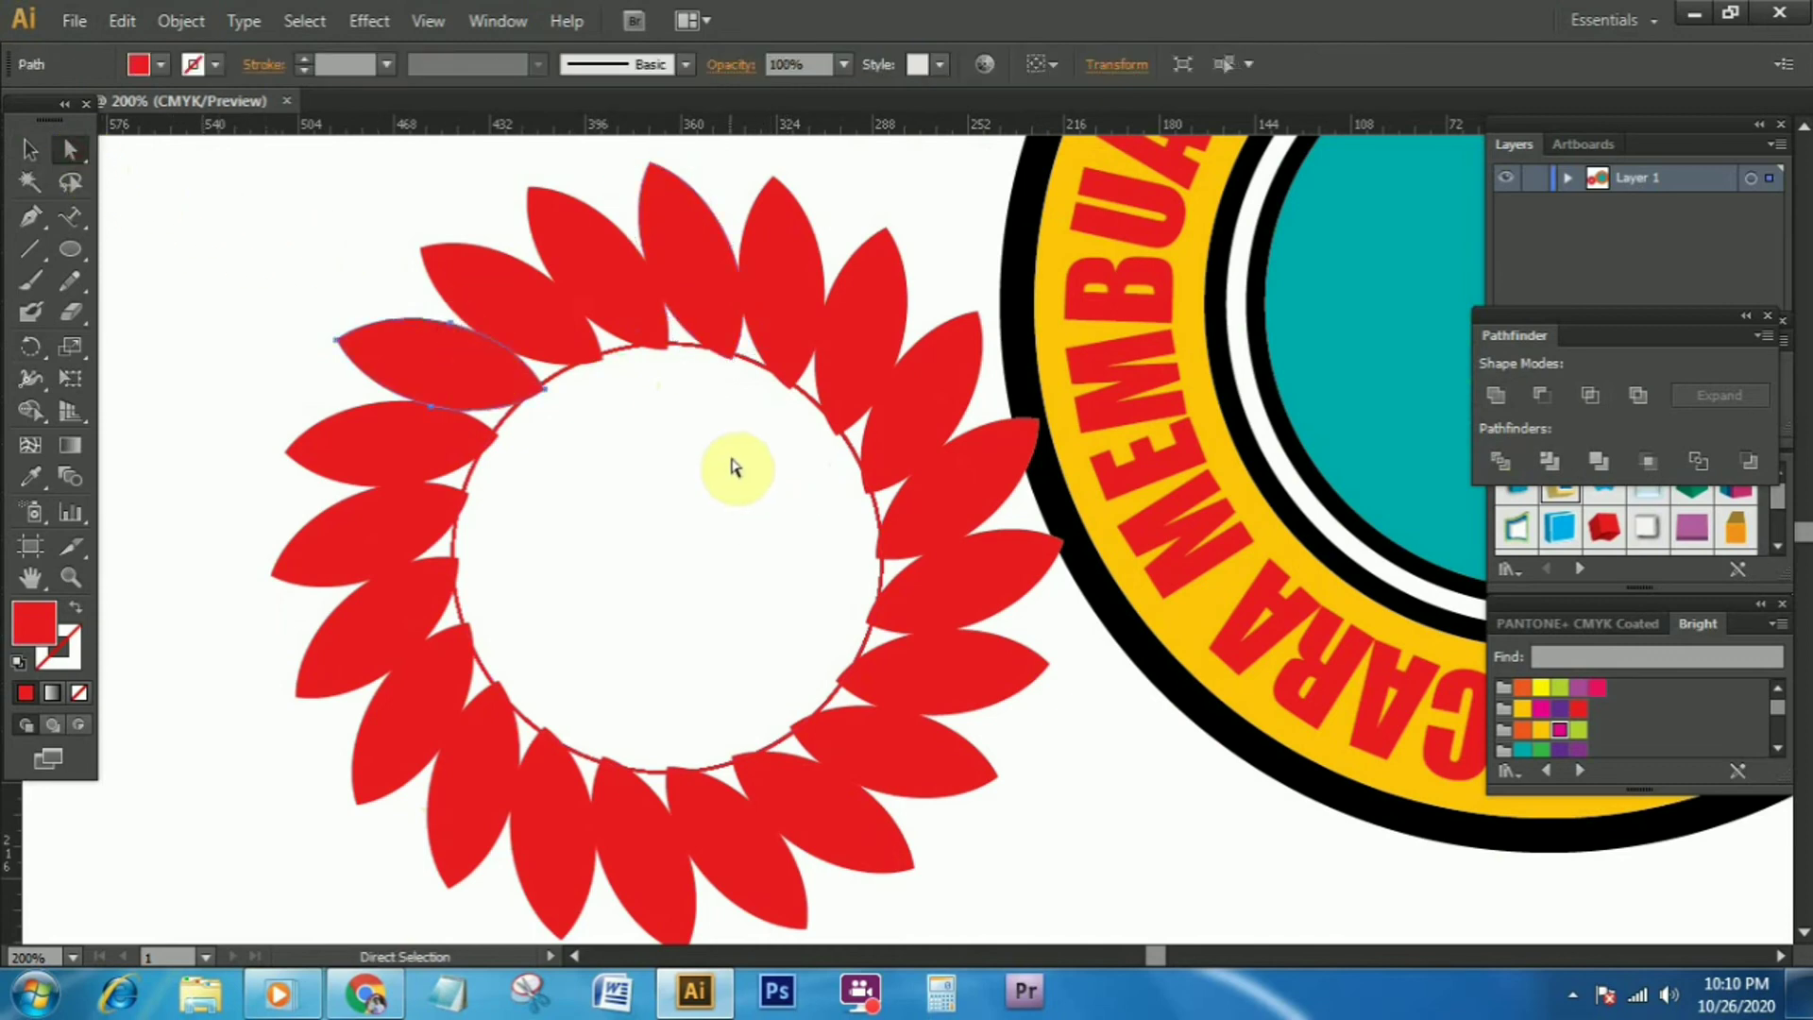
left_click(627, 354)
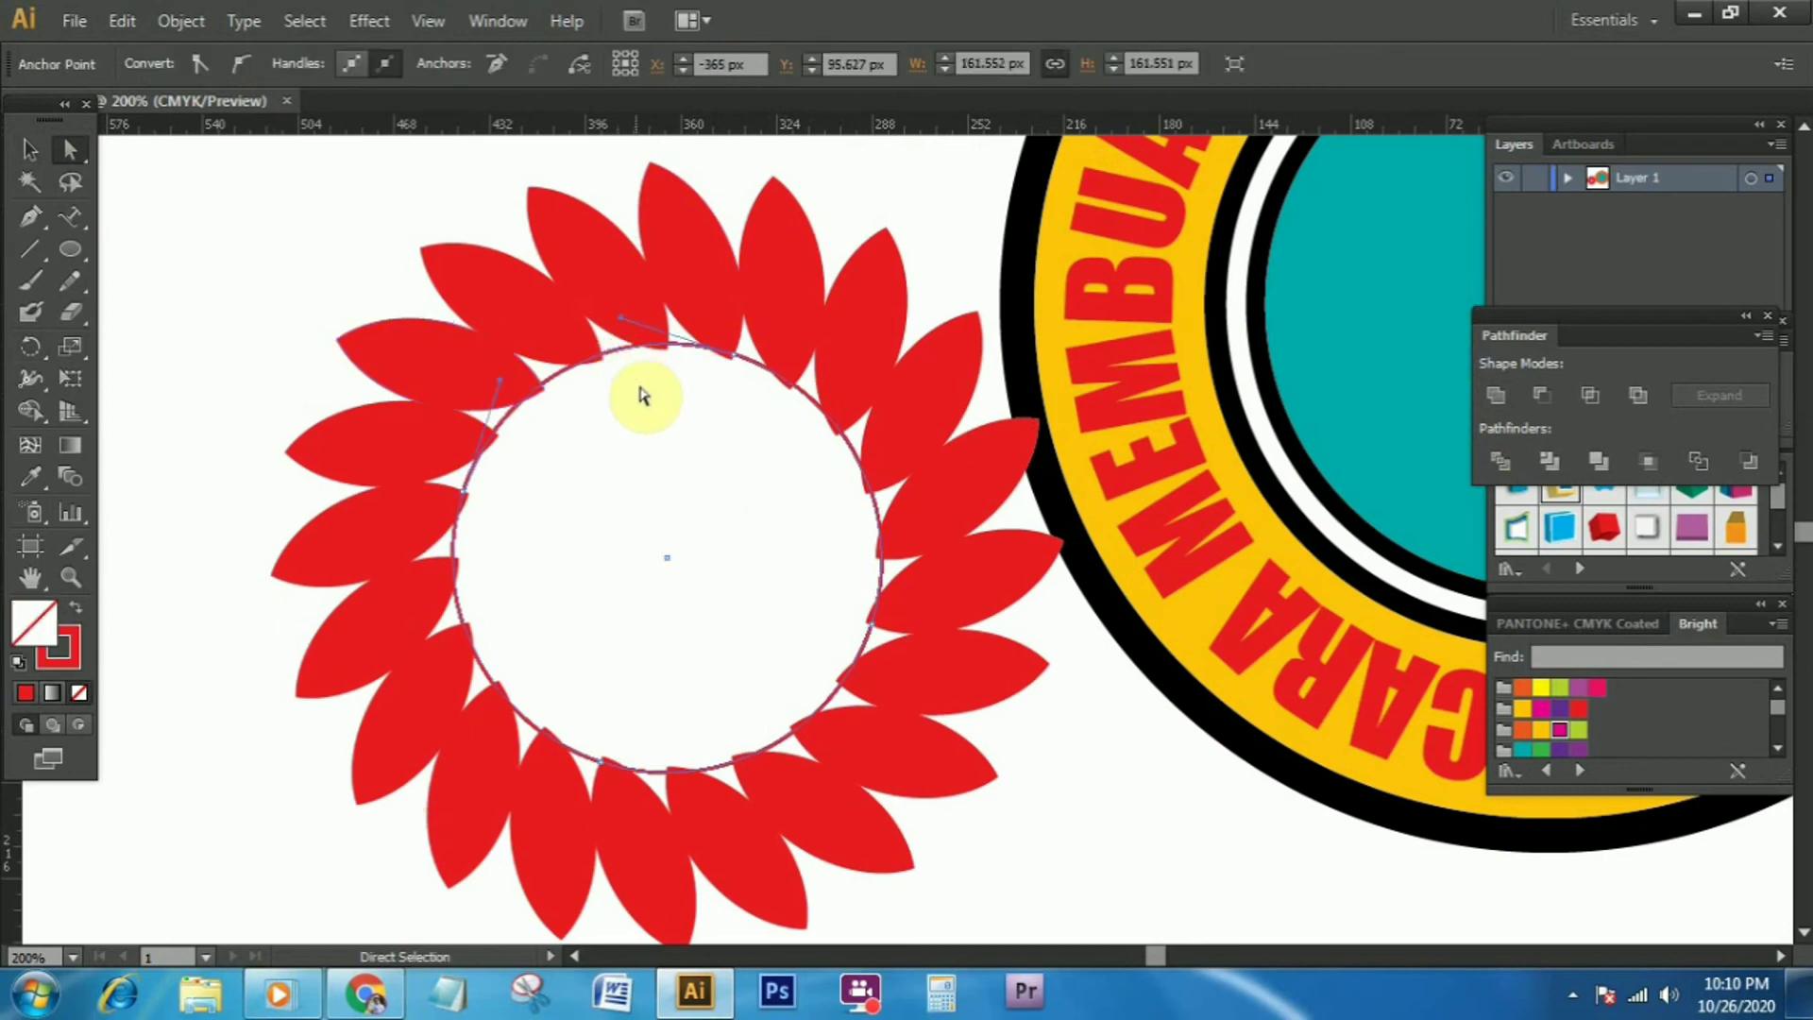
left_click(645, 401)
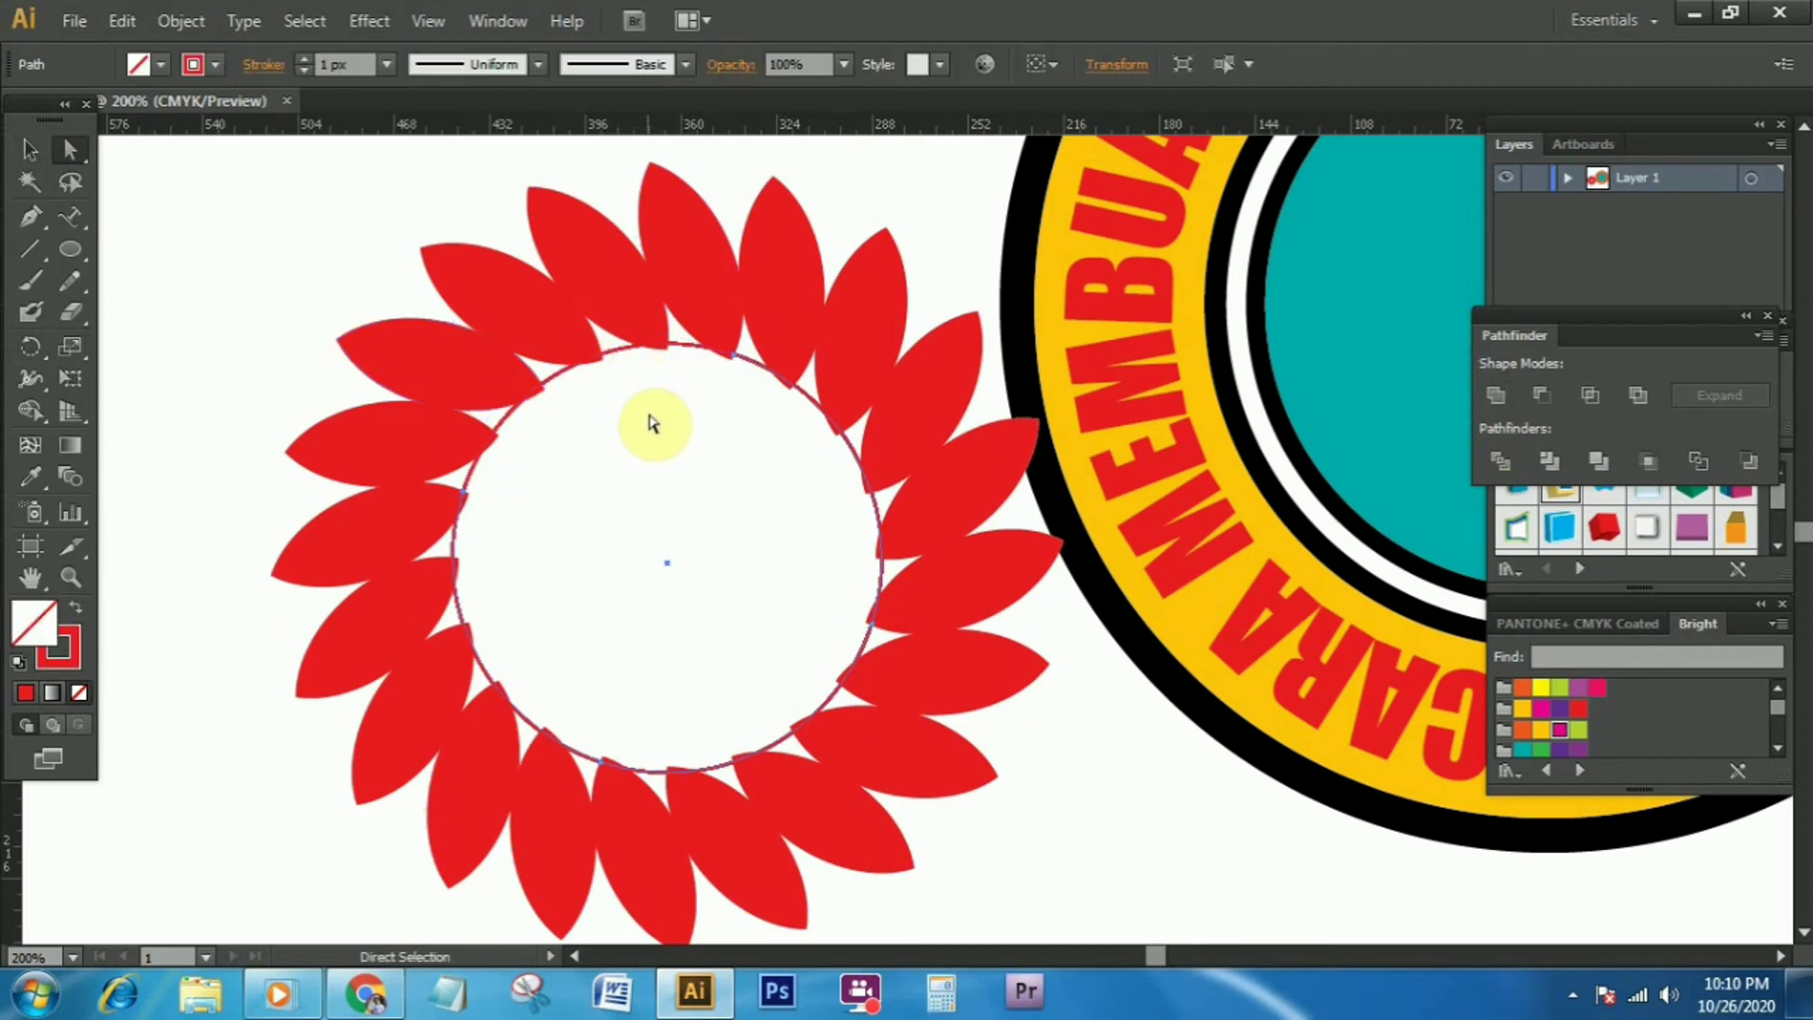
left_click(618, 354)
left_click(642, 382)
left_click(625, 368)
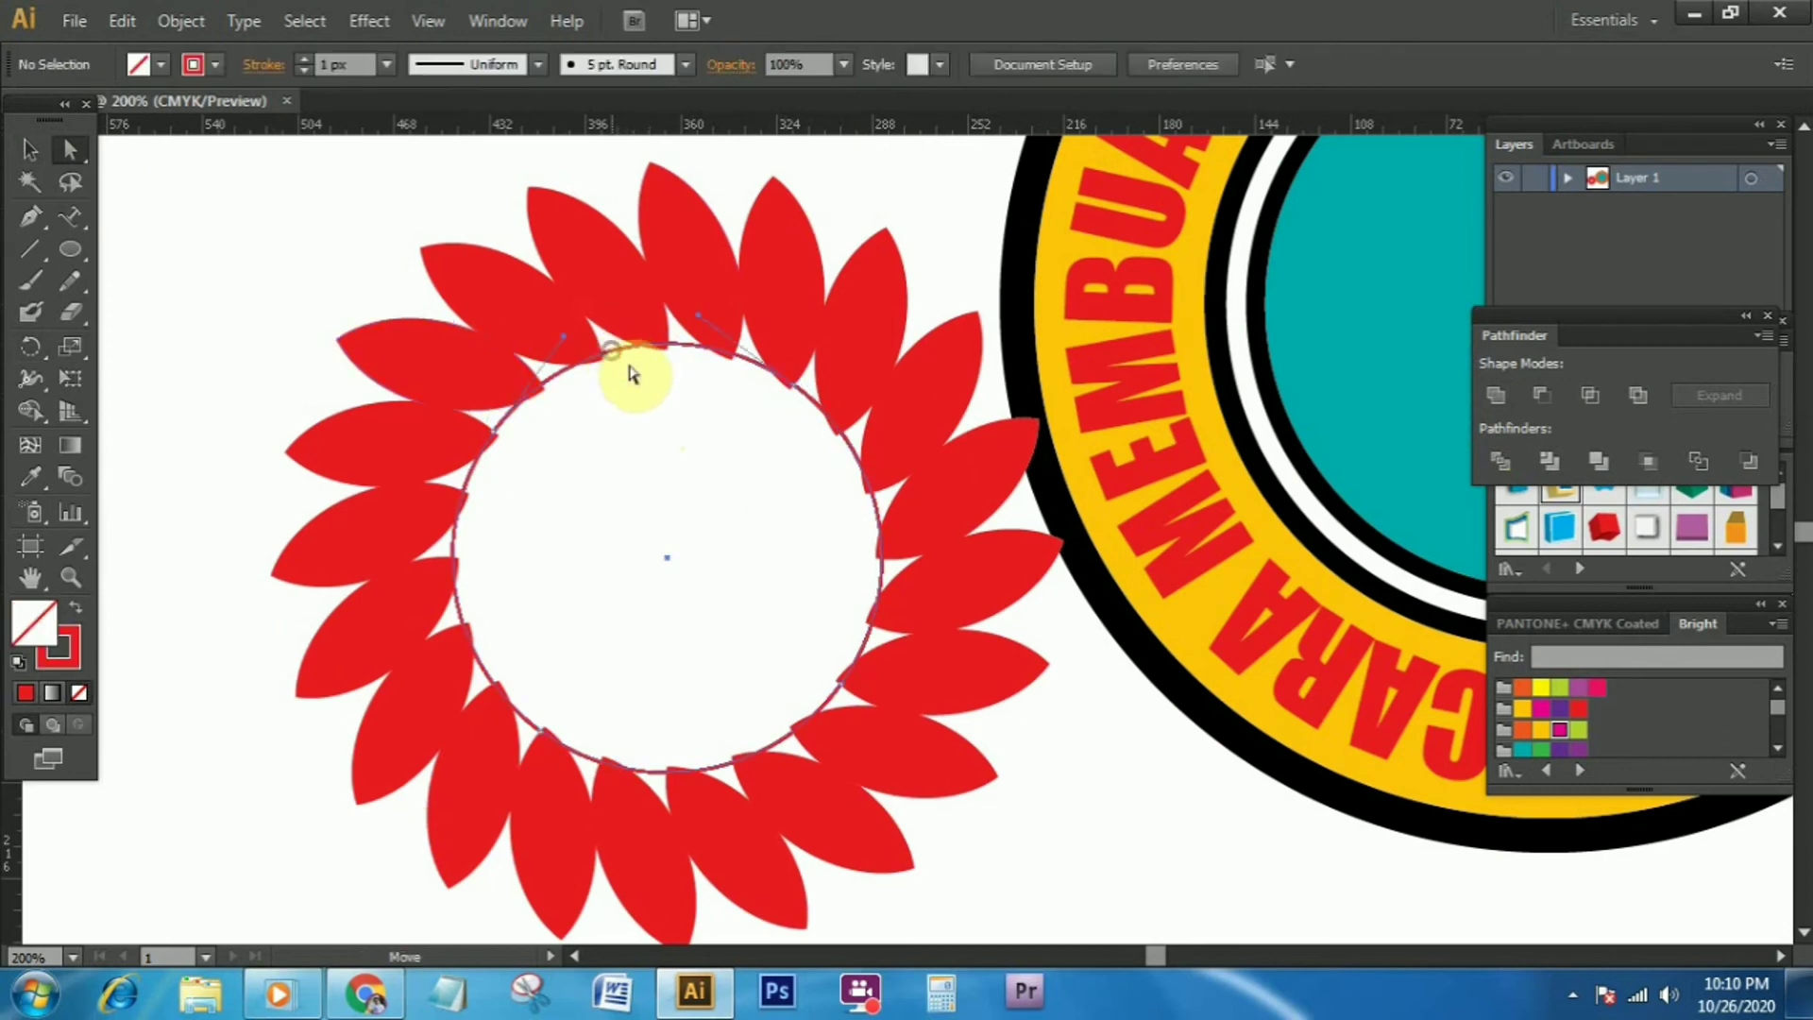
left_click(445, 356)
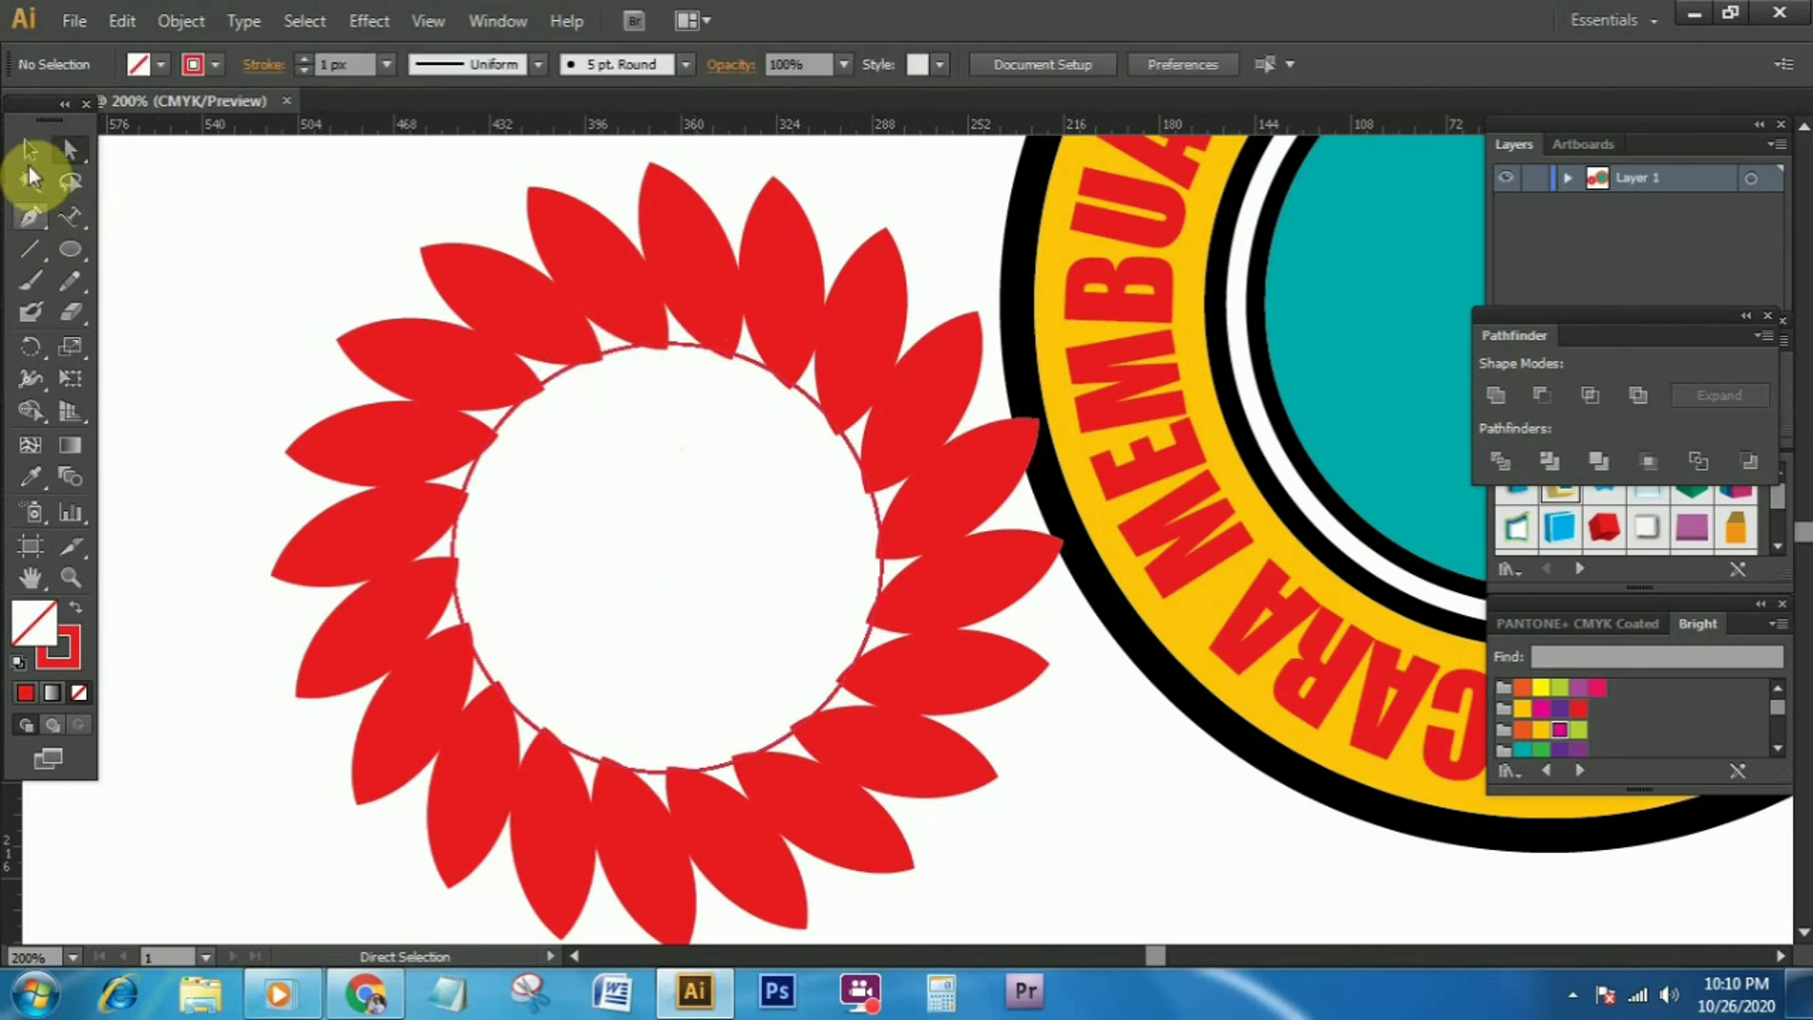
With the Selection tool, click the thin inner circle and zoom in further
left_click(29, 151)
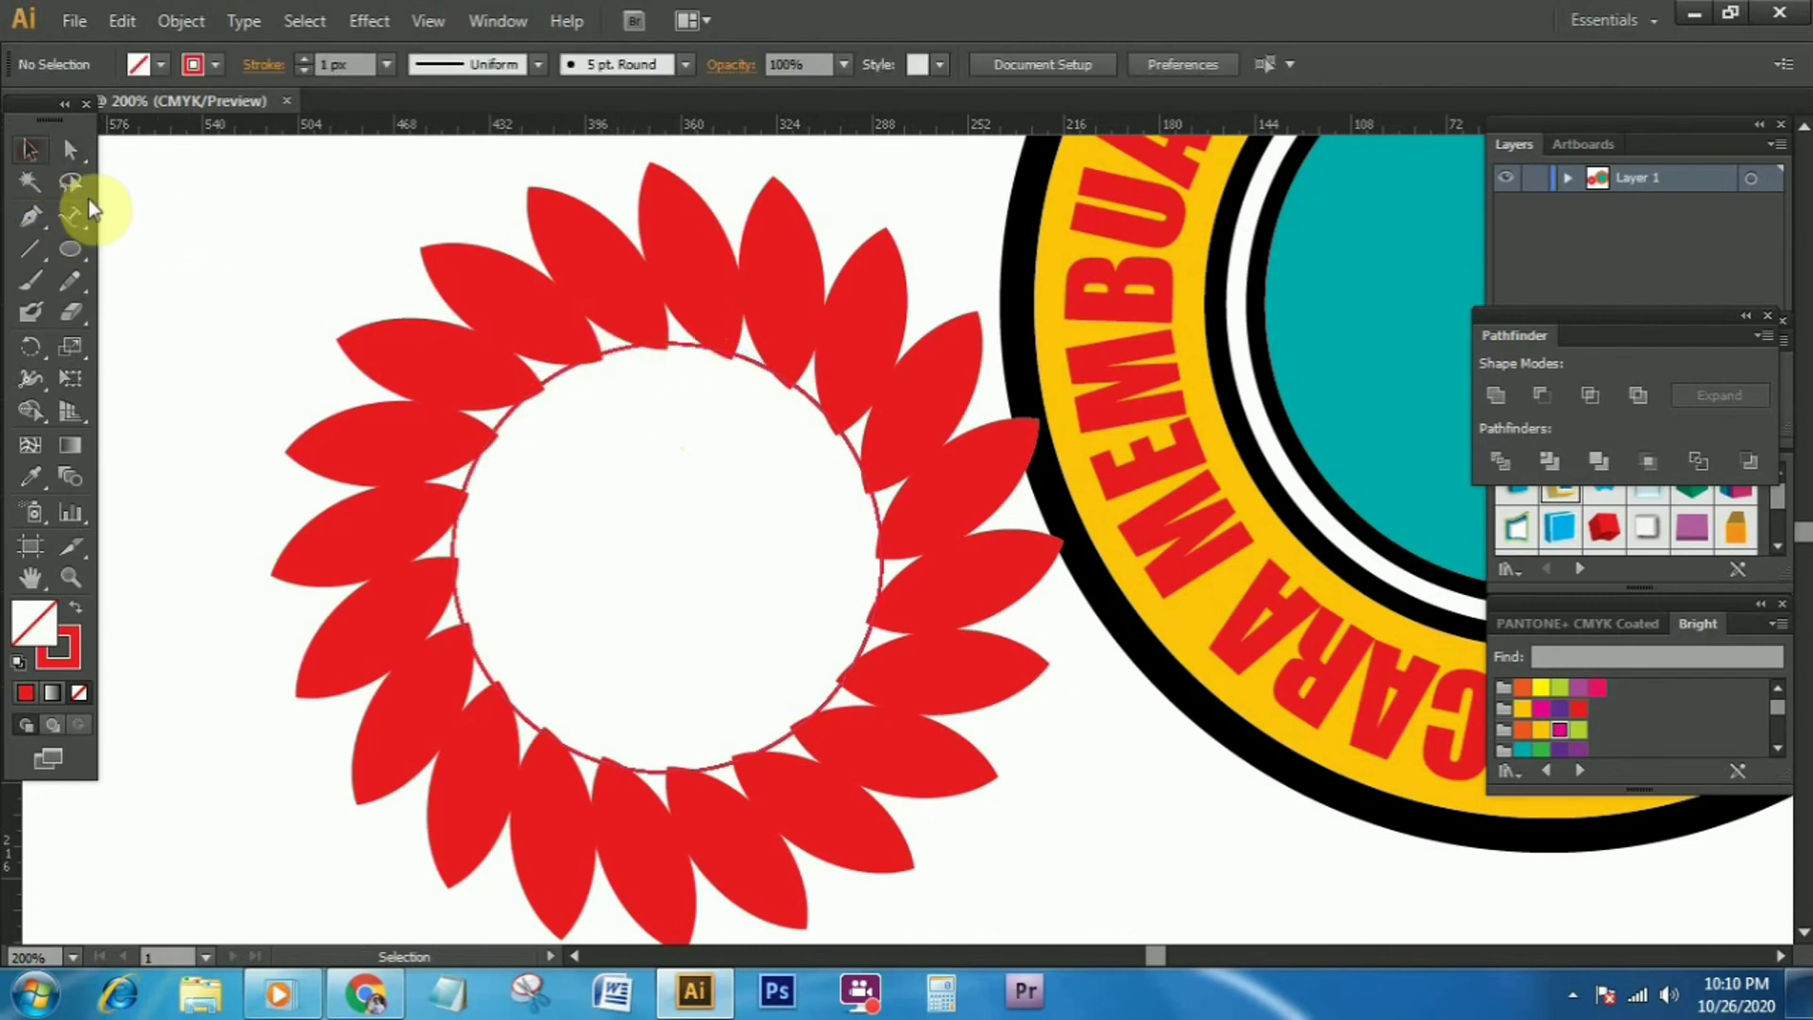
left_click(620, 356)
left_click(672, 421)
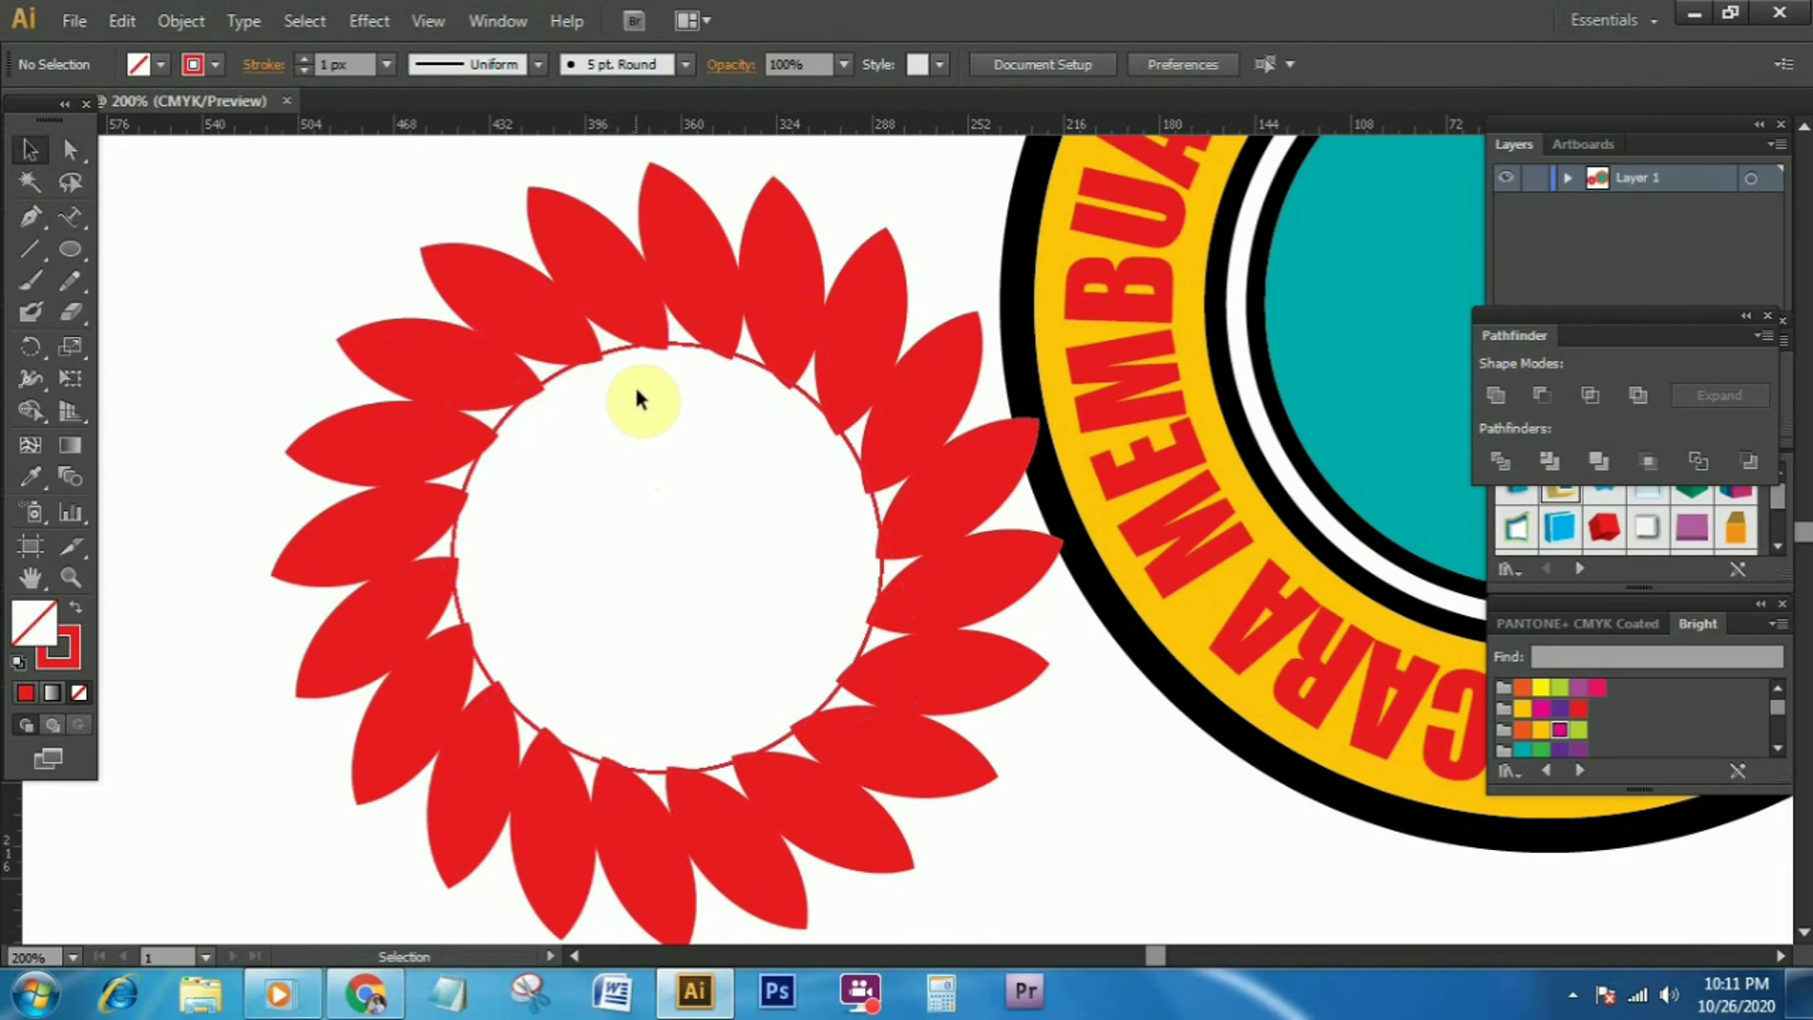
scroll(635, 394, "up", 2)
scroll(652, 400, "up", 1)
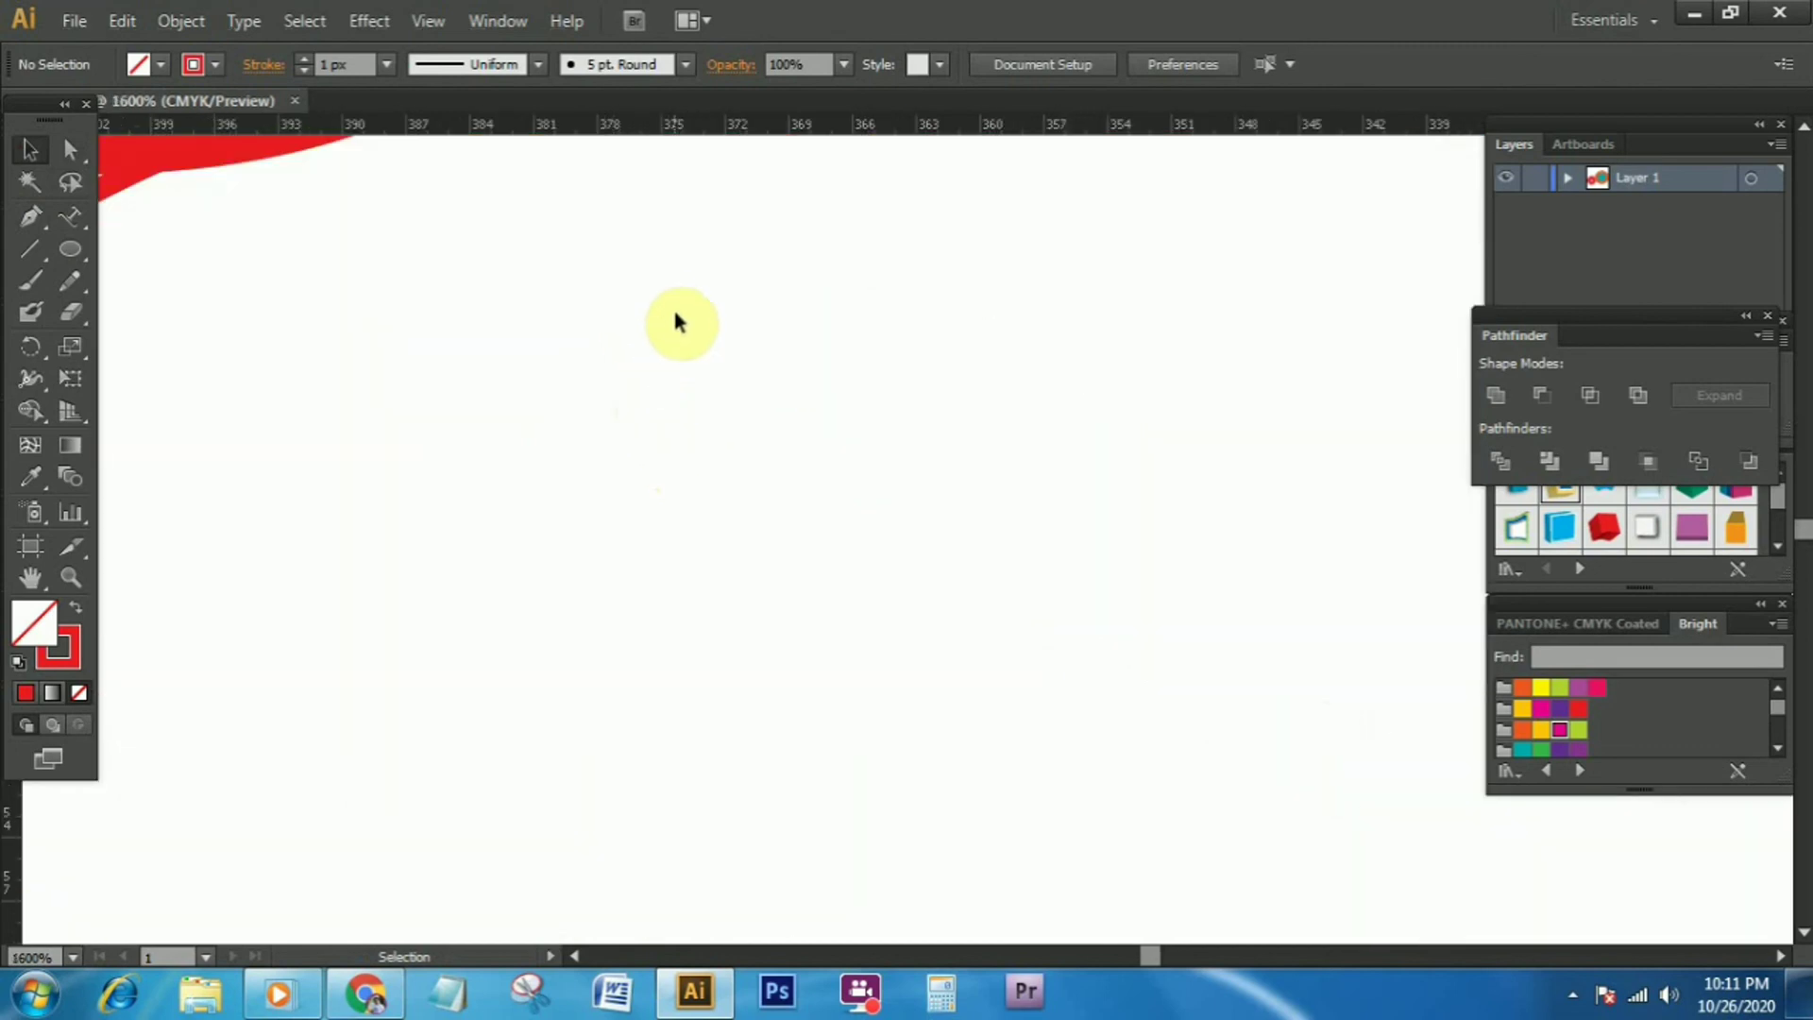
scroll(798, 291, "up", 3)
scroll(782, 518, "up", 2)
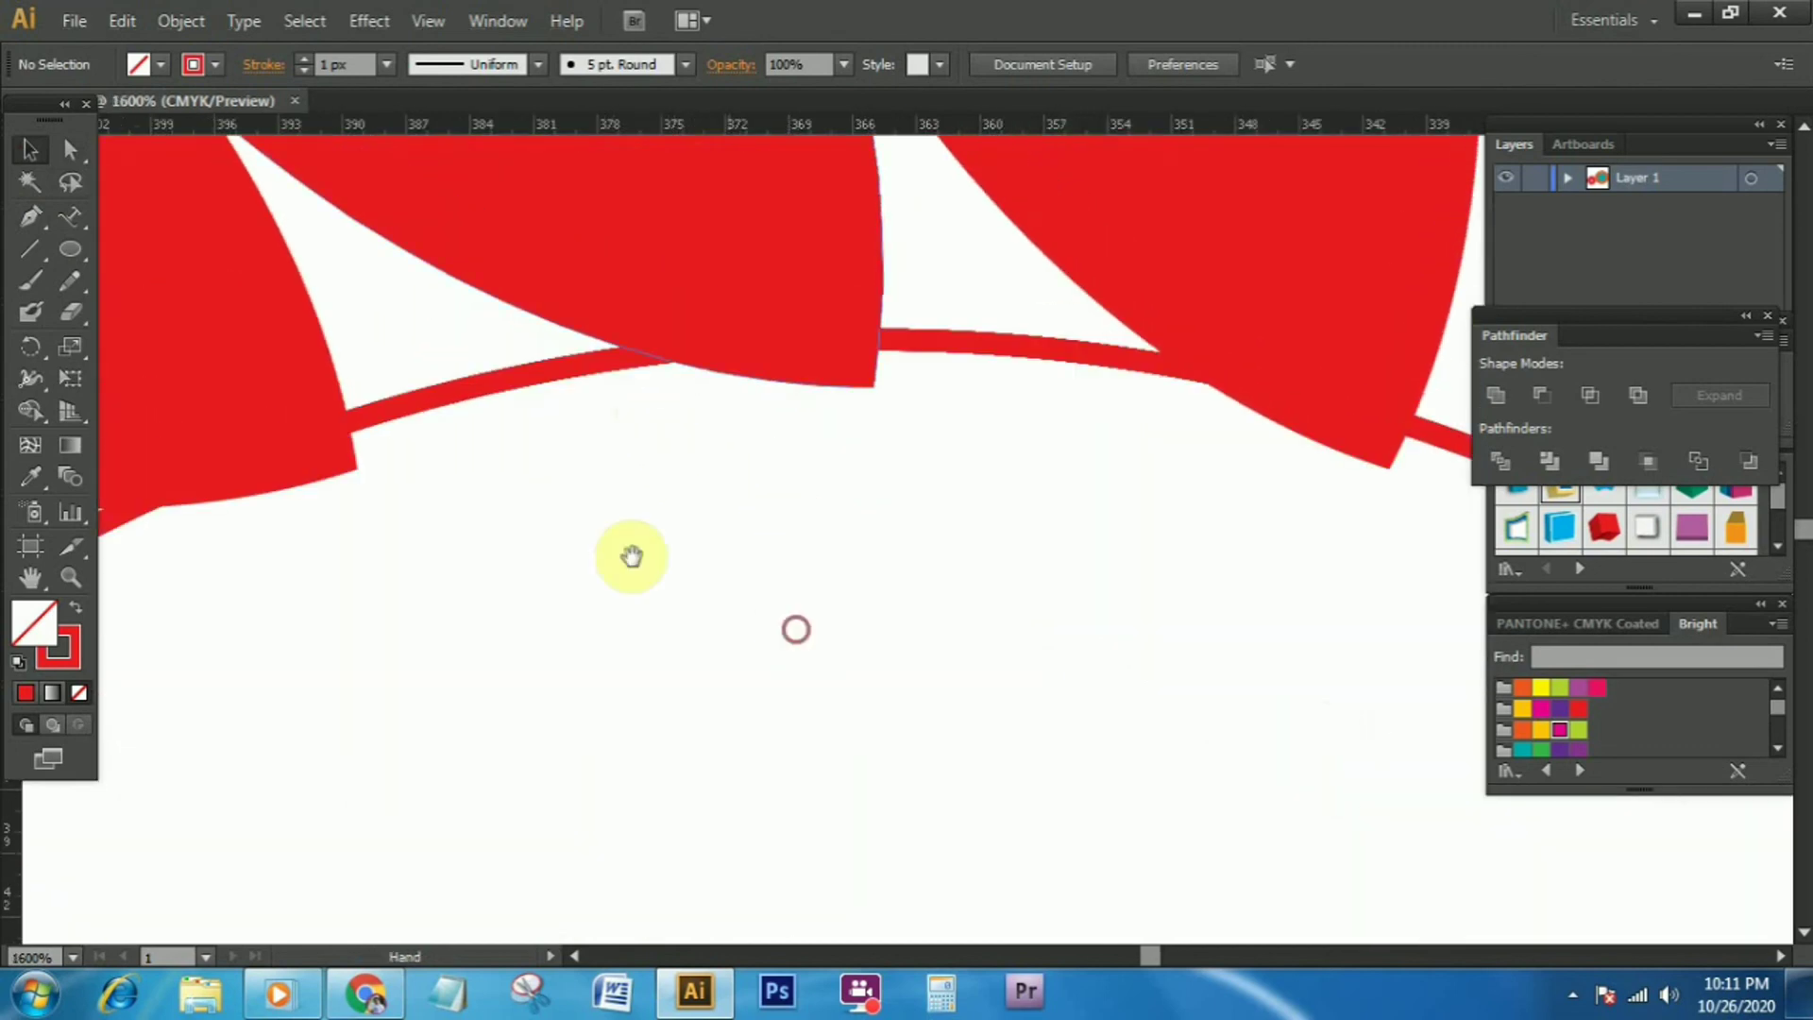
Delete the thin red circle outline and return the view to 100%
left_click_drag(430, 351, 502, 465)
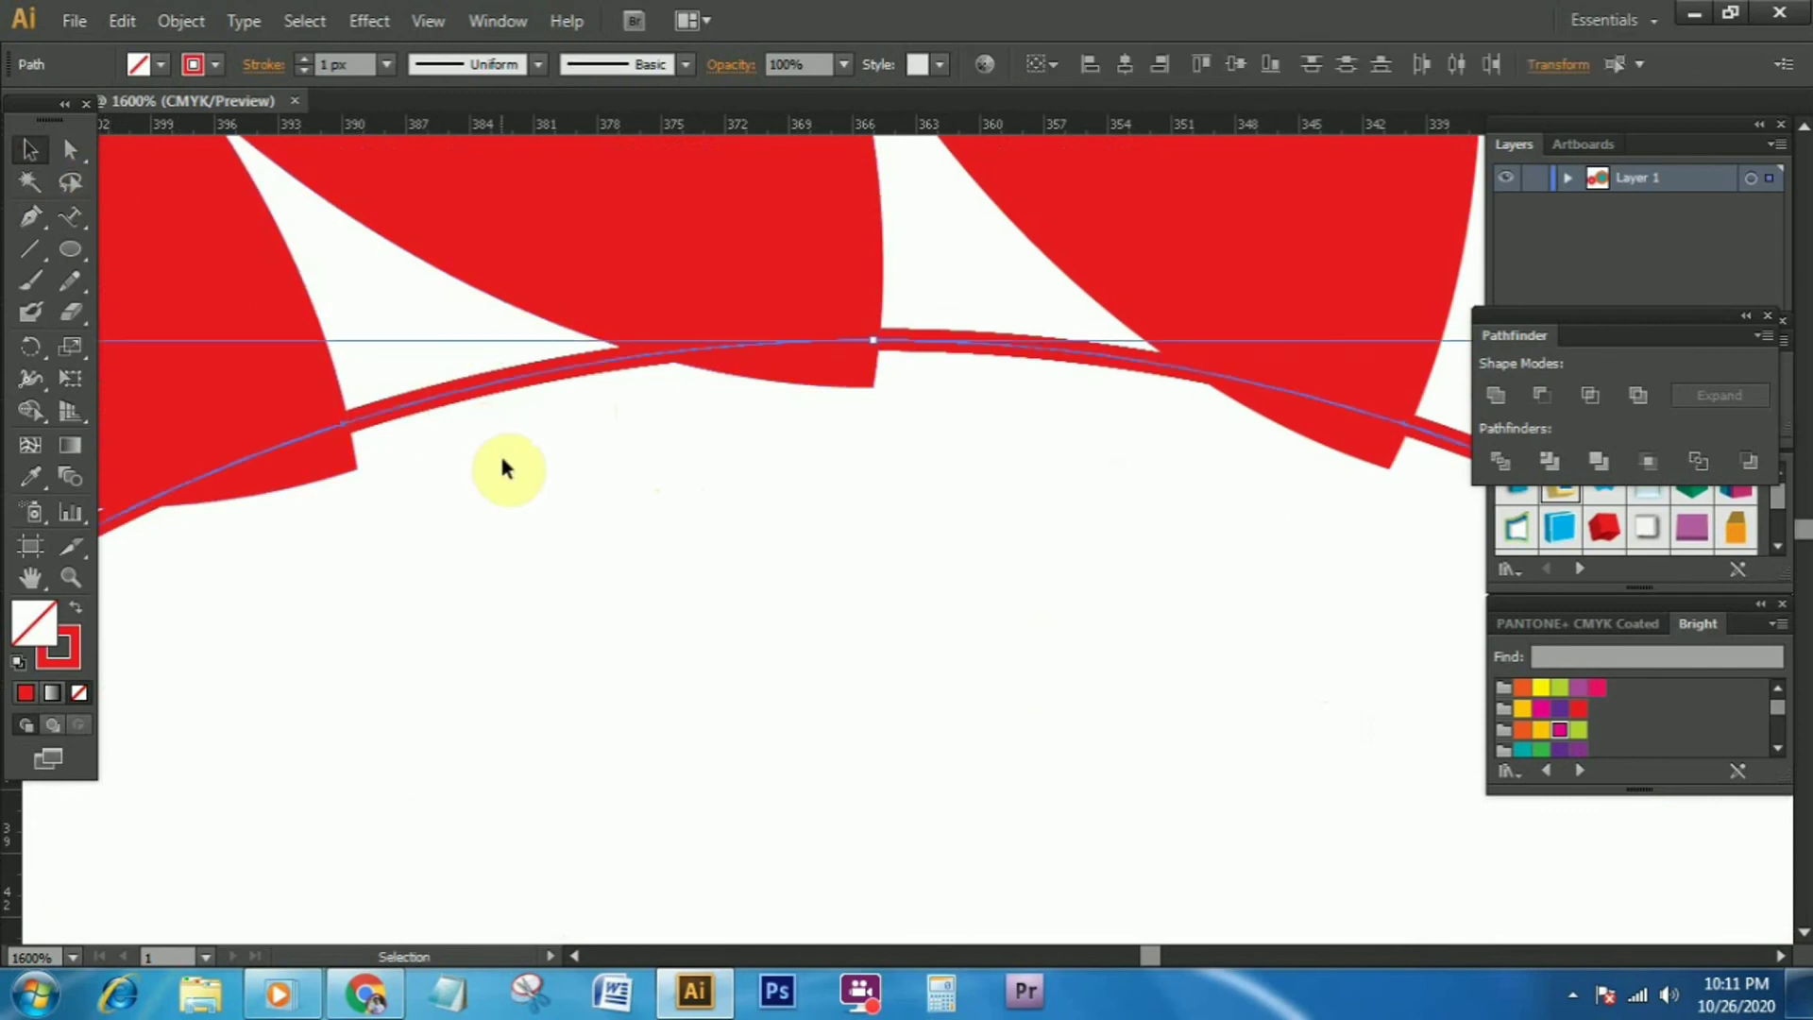
key("Delete")
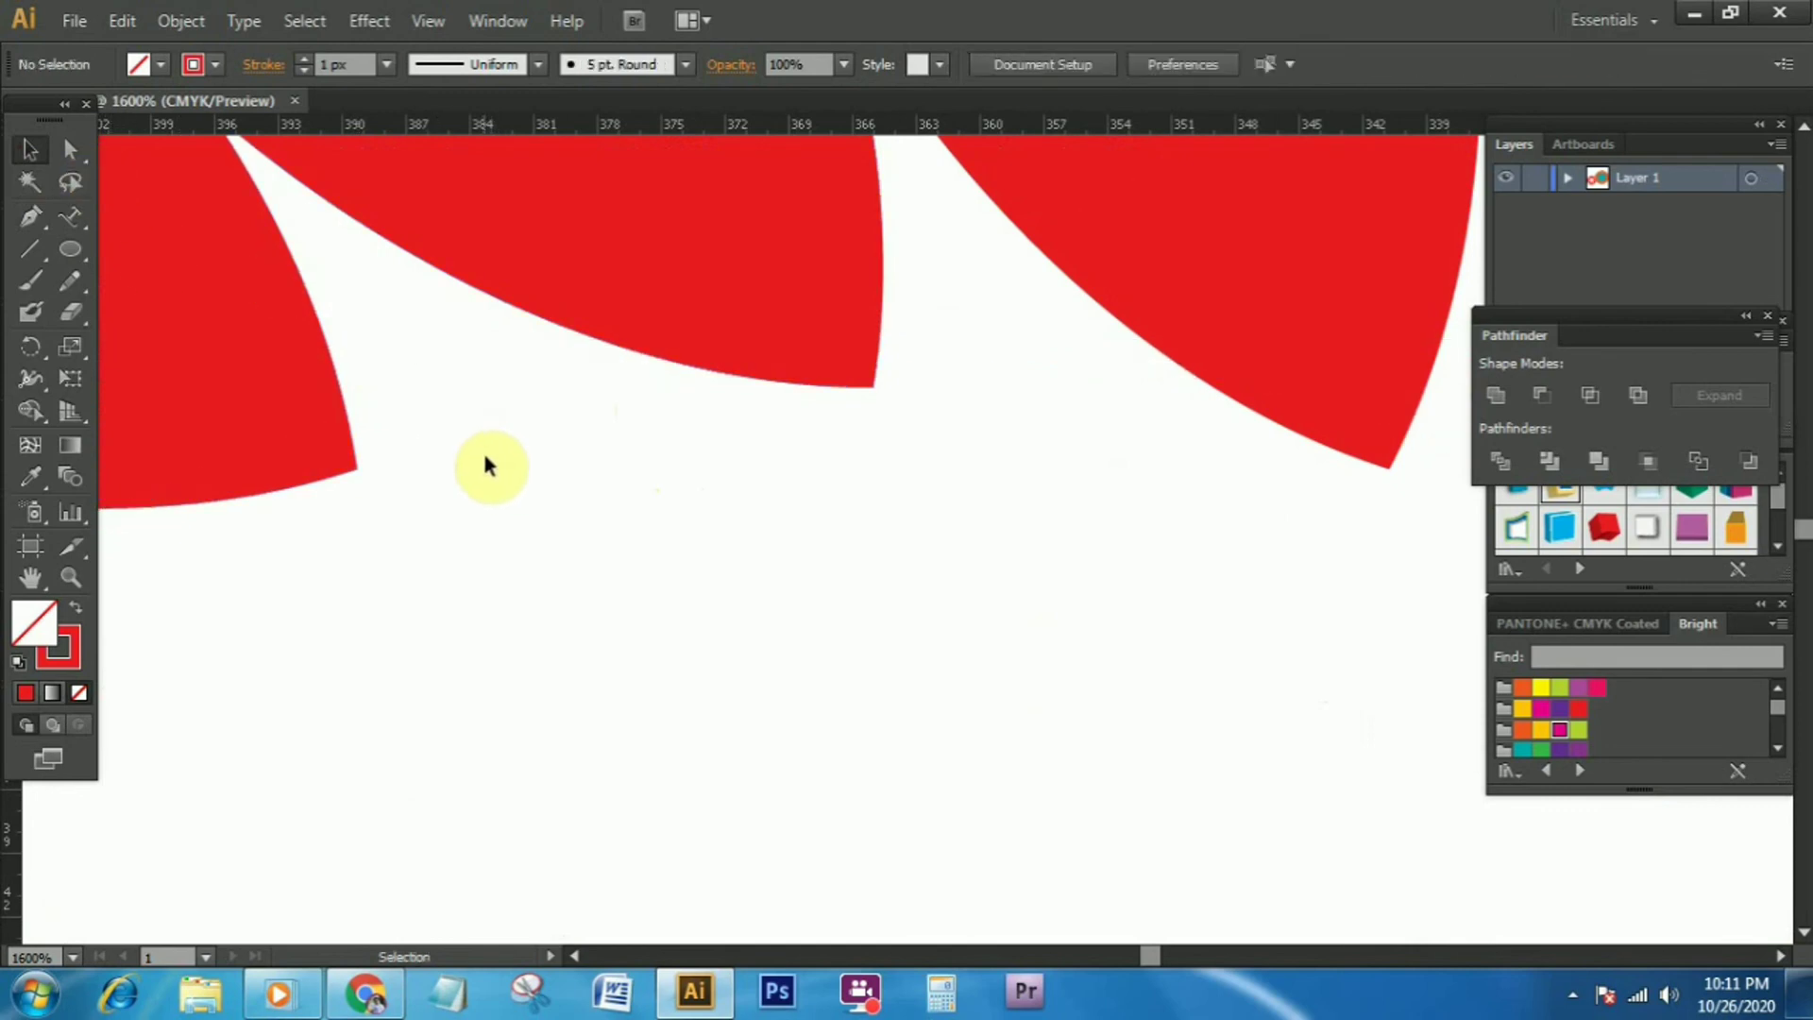
key("ctrl+1")
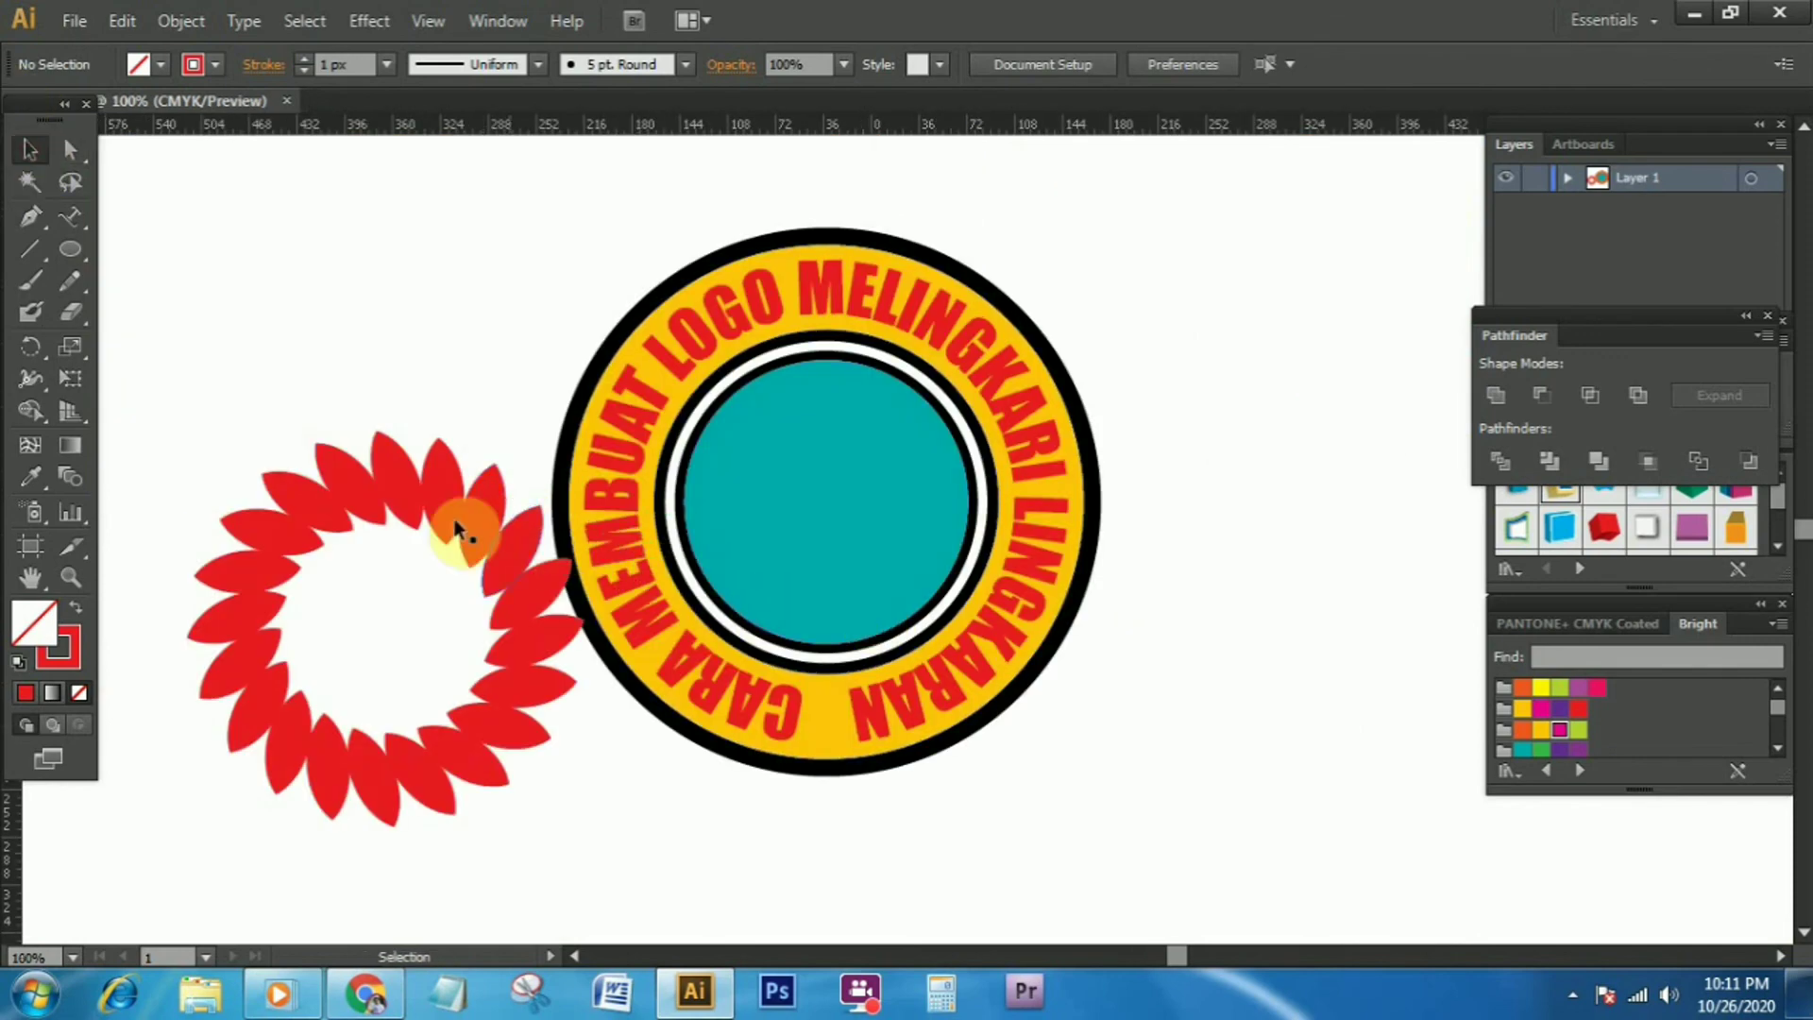
Group all the red petals into one object with Object > Group
left_click_drag(393, 658, 549, 829)
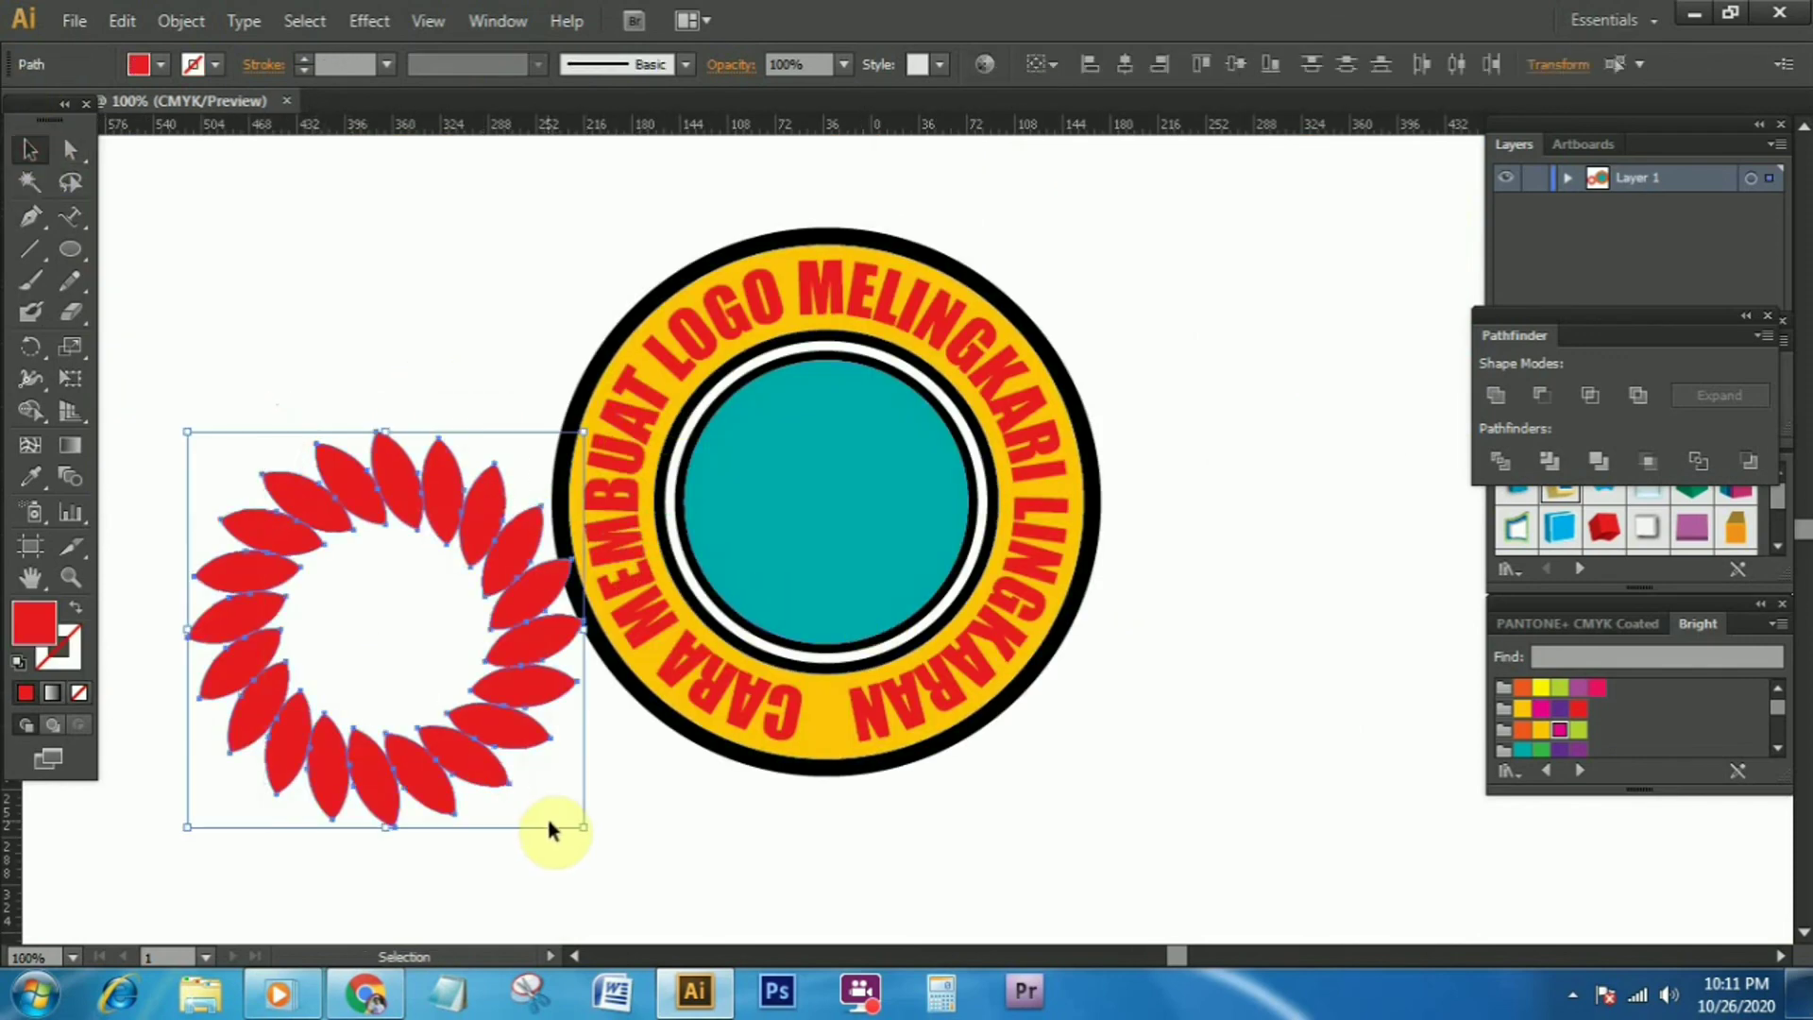
left_click(180, 21)
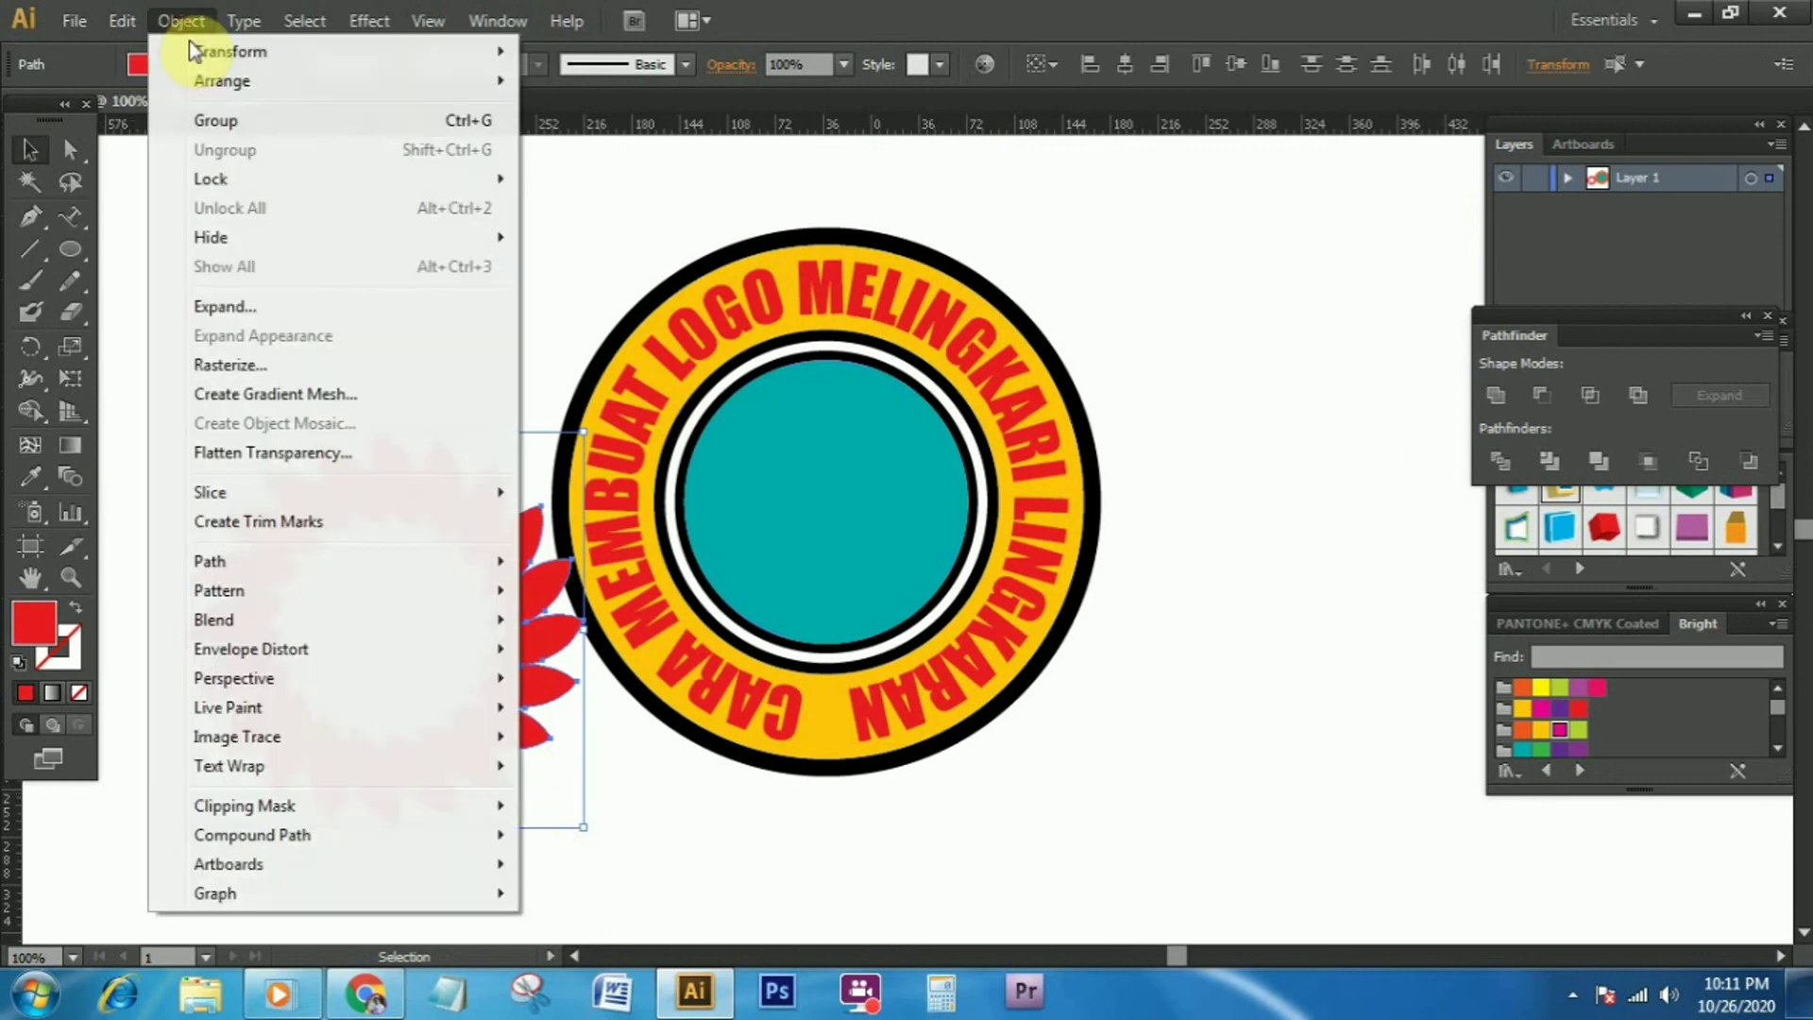
left_click(261, 122)
Centre the petal group on the teal disk, shrink it to fit, and colour it yellow
mouse_move(534, 719)
left_mouse_down()
mouse_move(970, 525)
mouse_move(970, 588)
left_mouse_up()
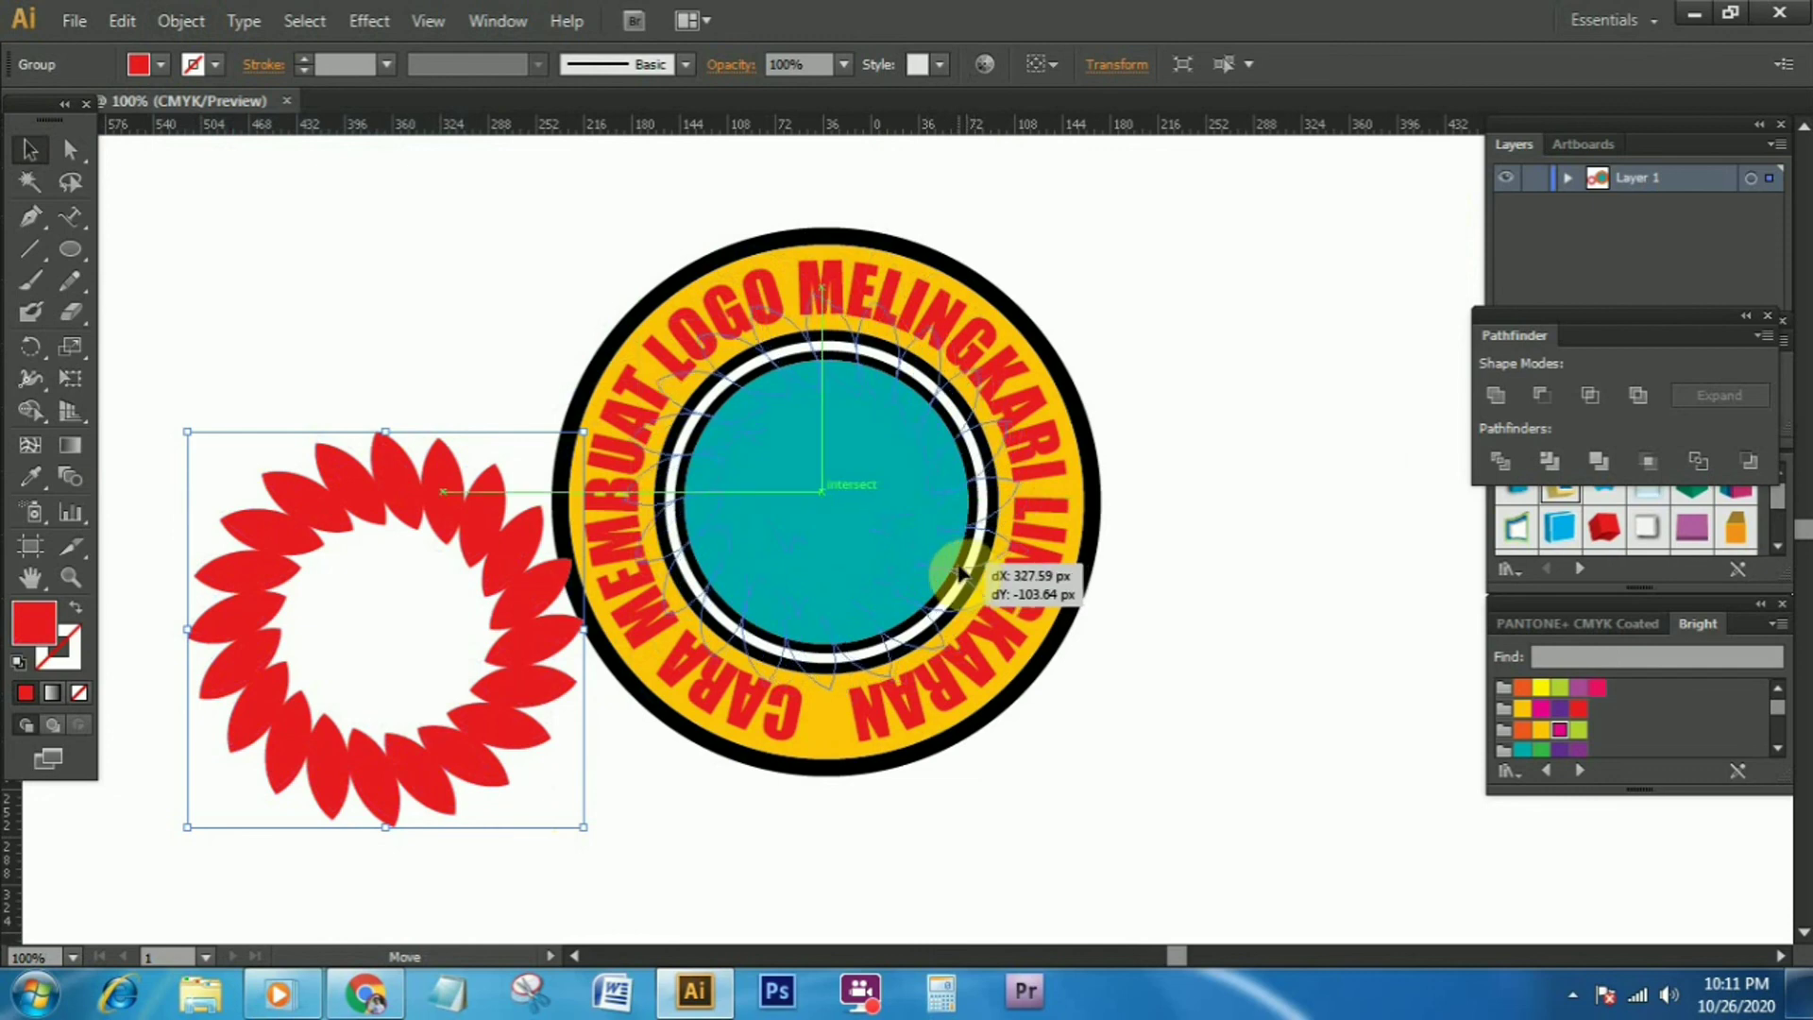
left_click_drag(969, 587, 959, 582)
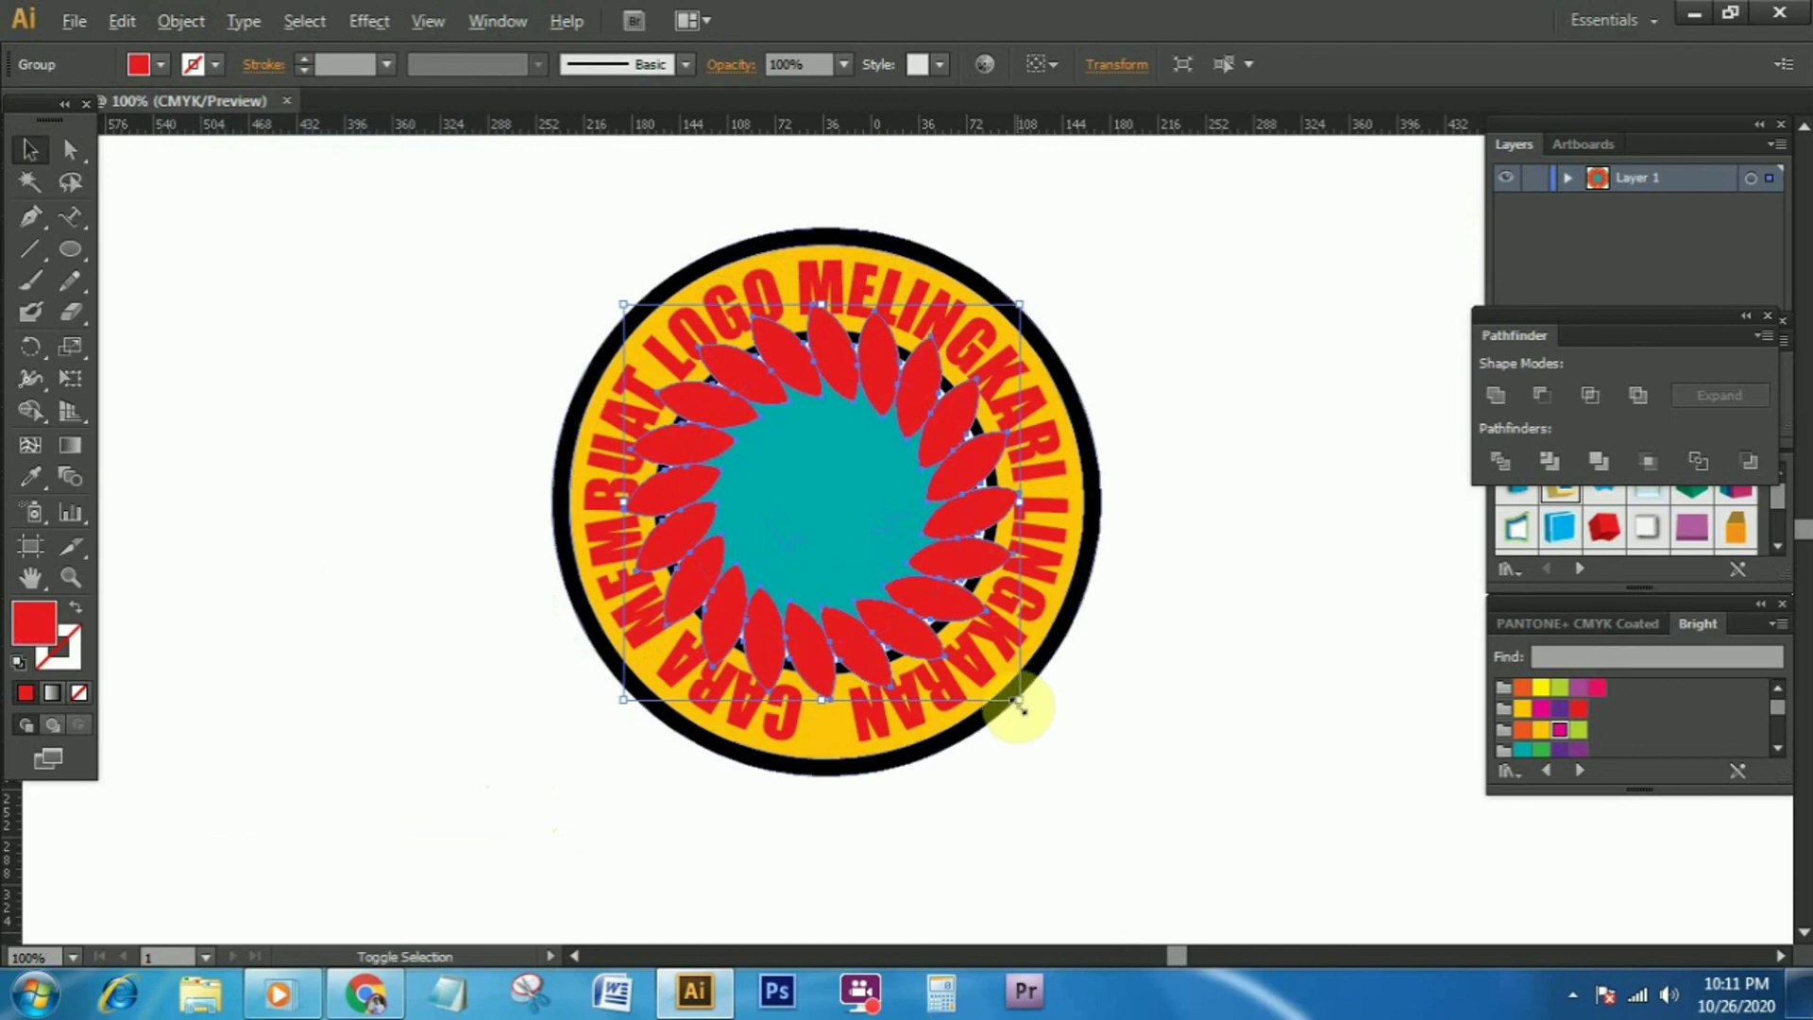
left_click_drag(1018, 699, 953, 642)
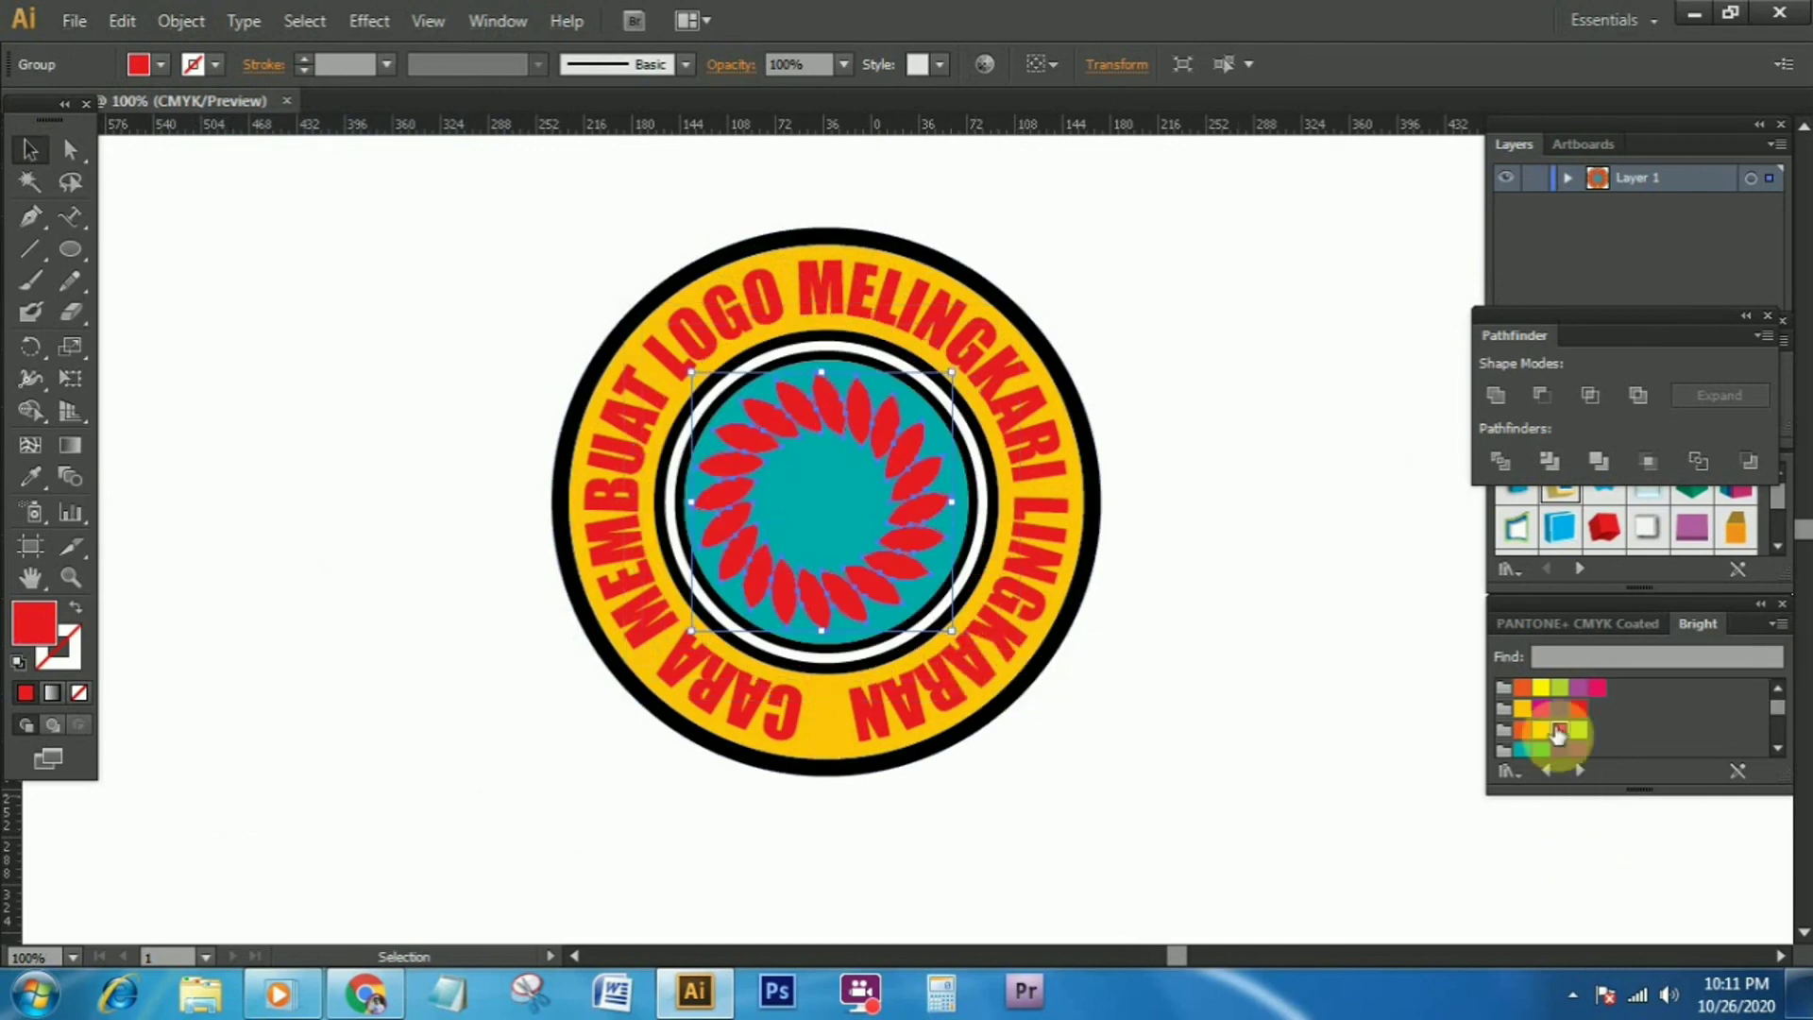
left_click(1543, 689)
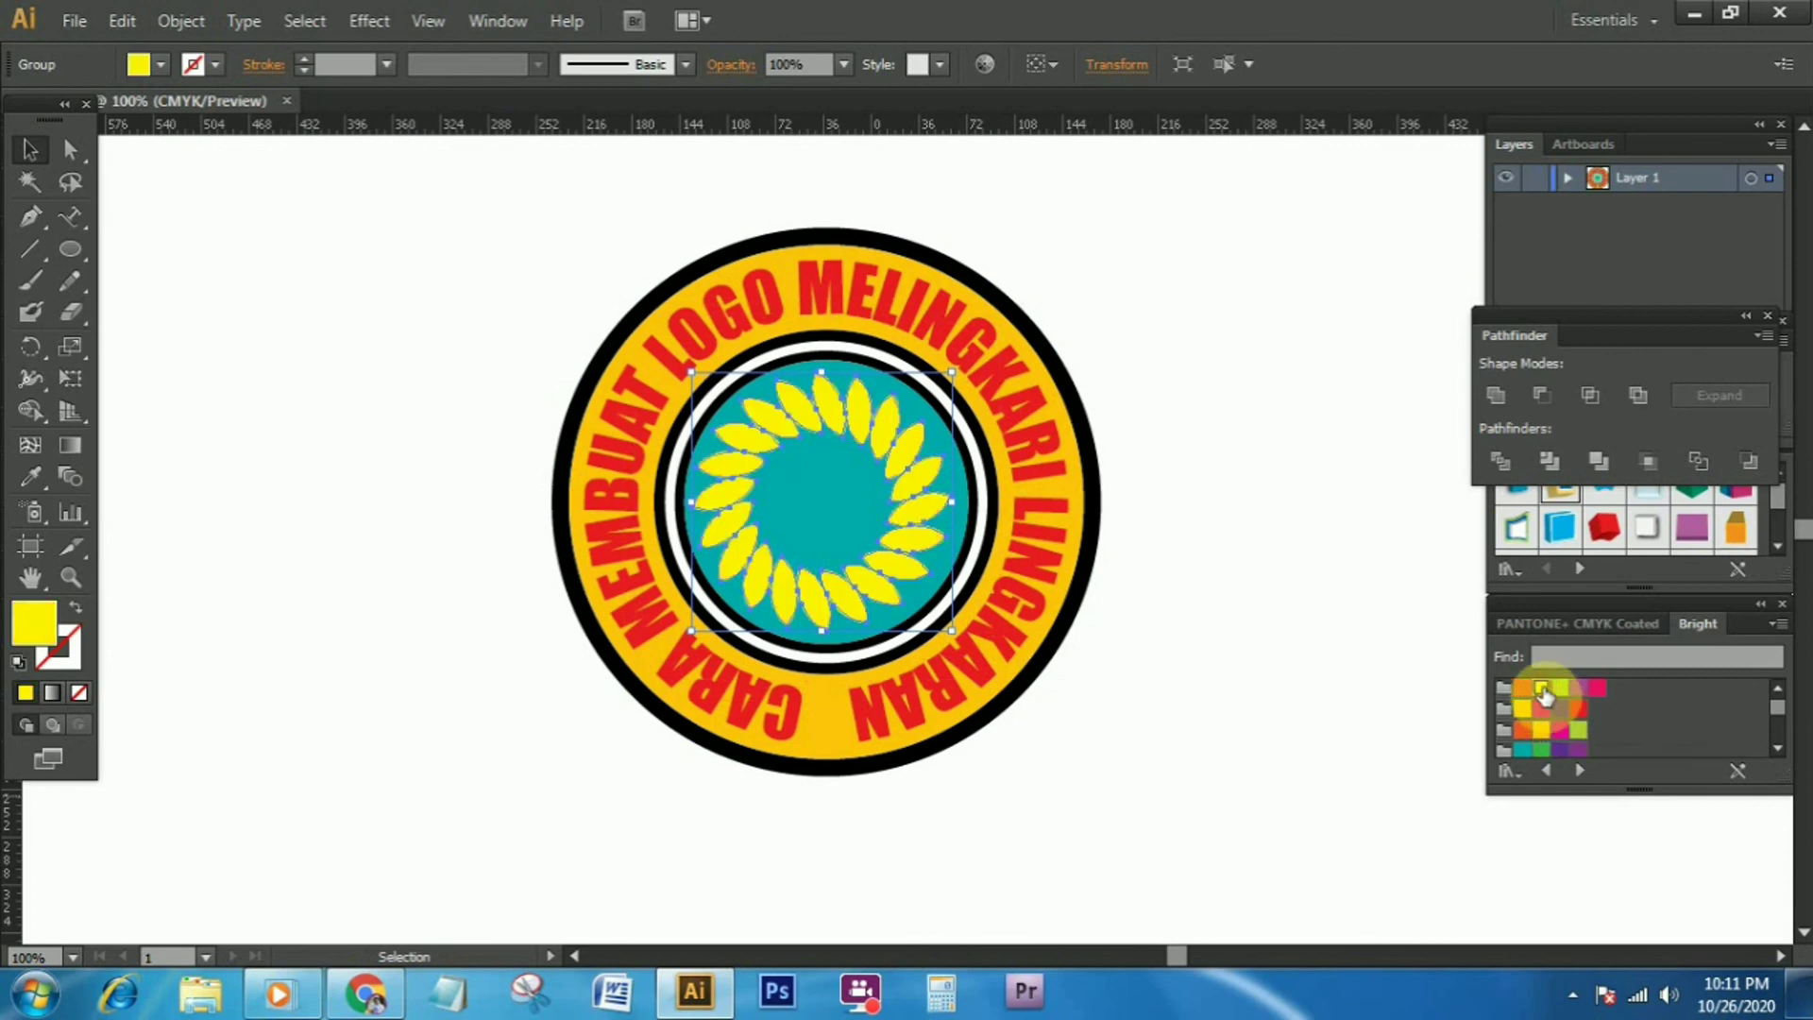
left_click(1194, 485)
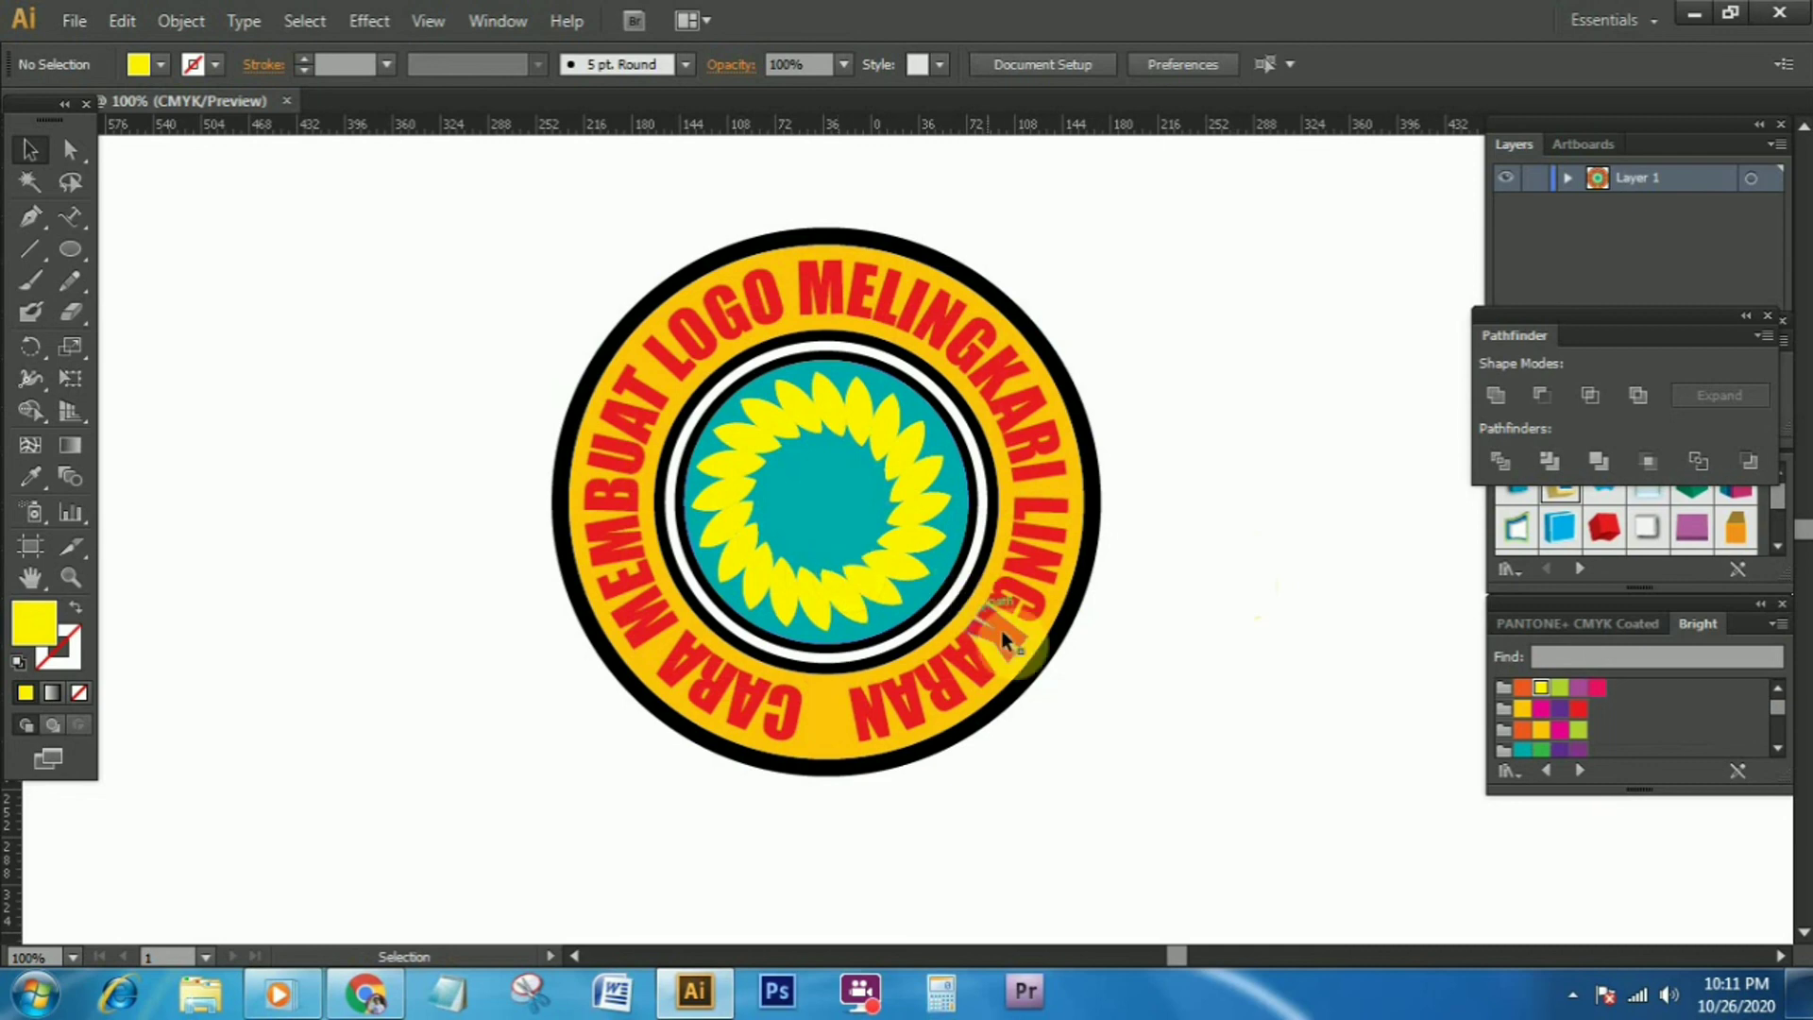
left_click(1017, 640)
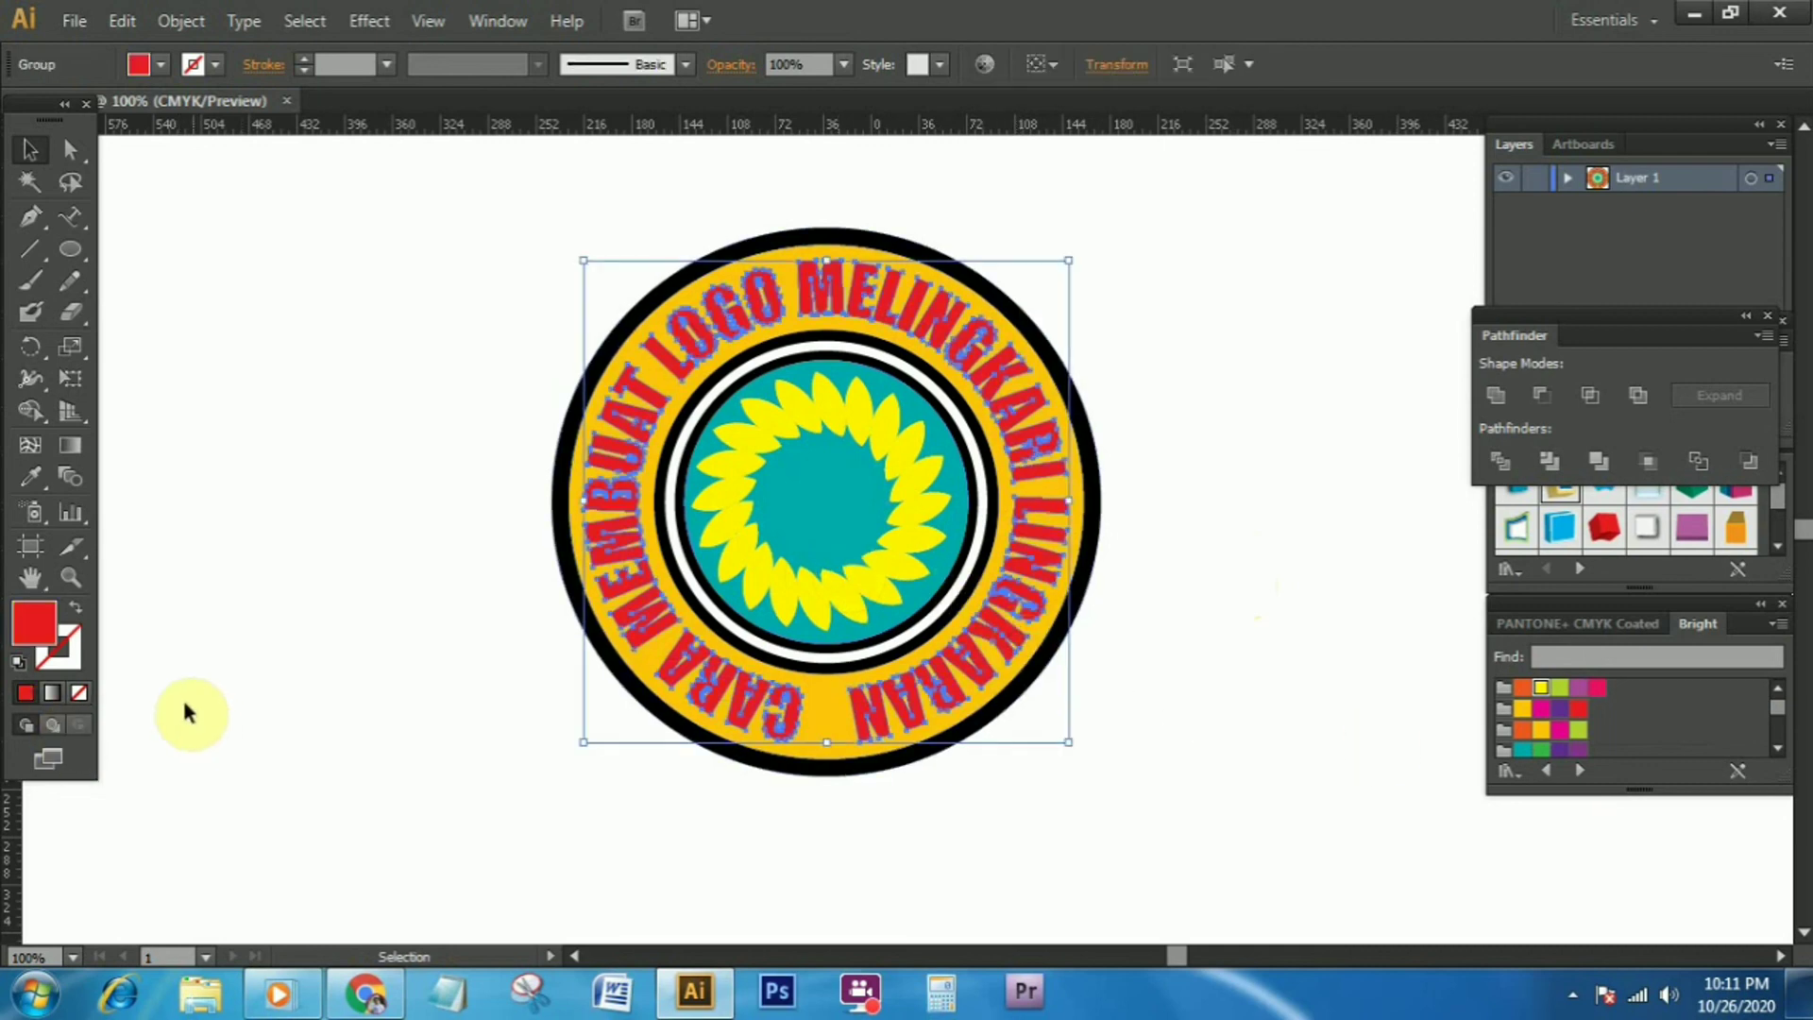
Make the curved text white by sampling the white ring with the Eyedropper
left_click(28, 483)
left_click(123, 480)
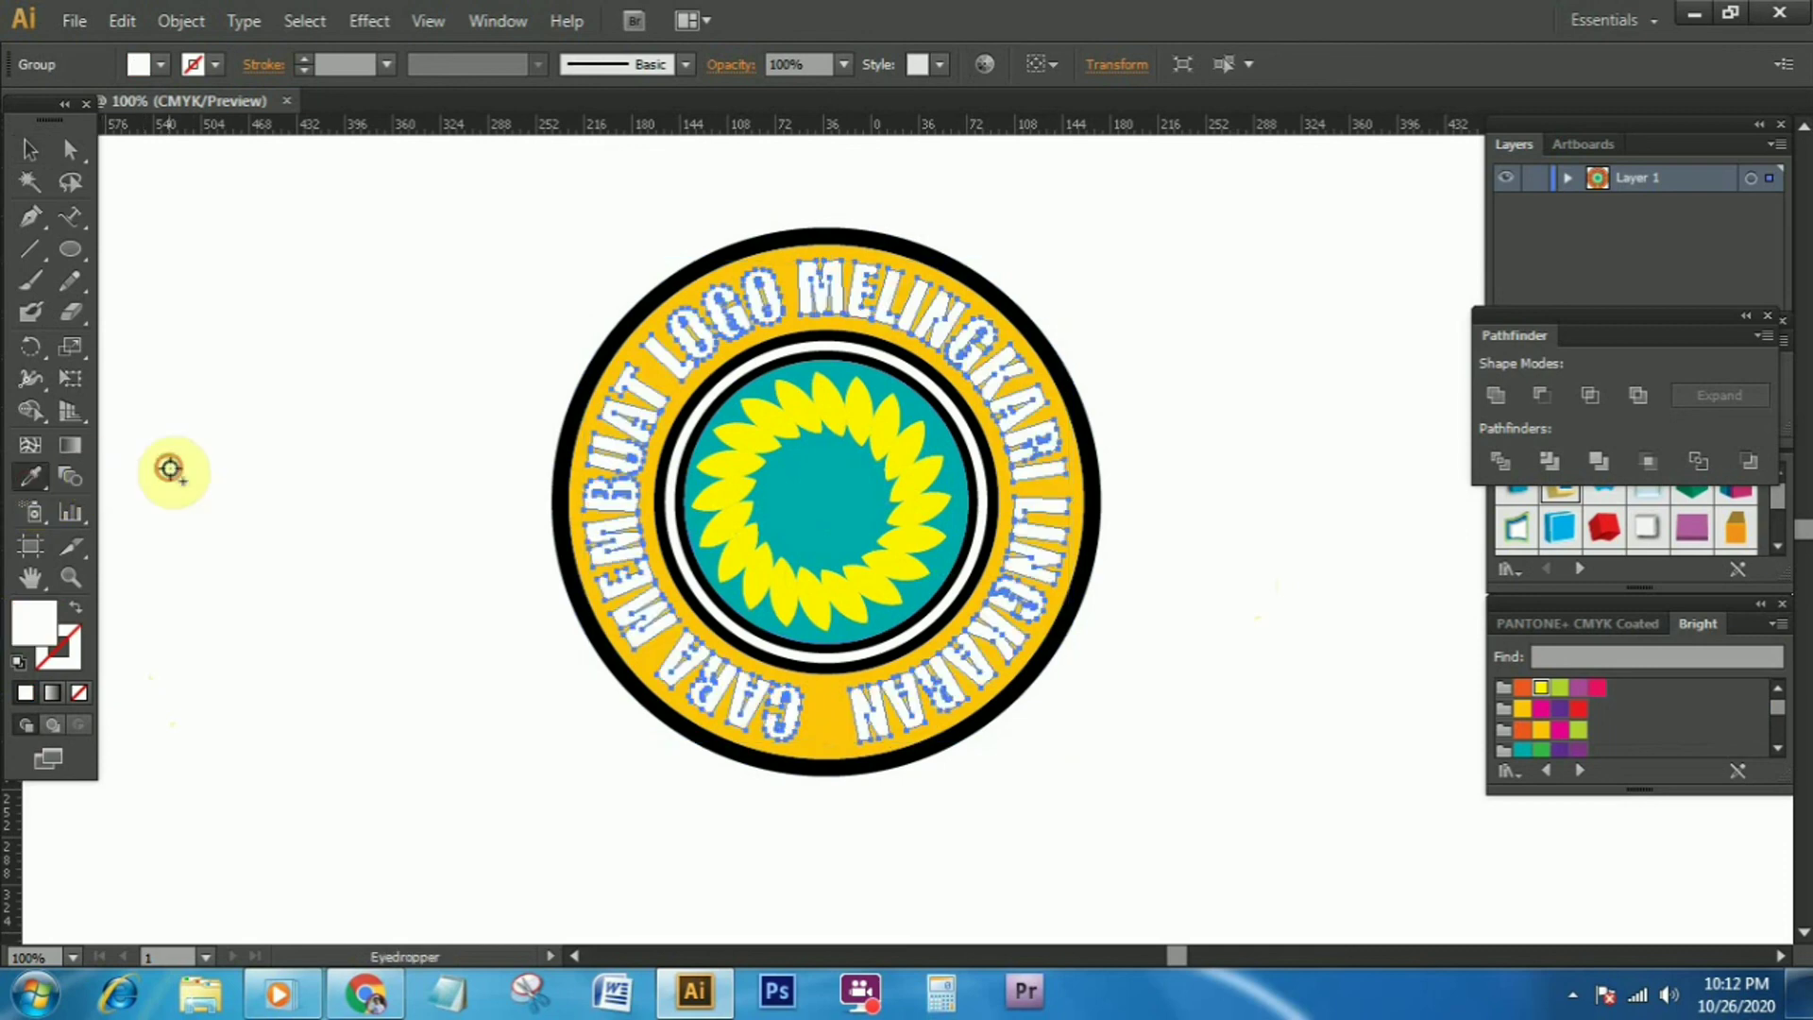
left_click(38, 153)
left_click(369, 207)
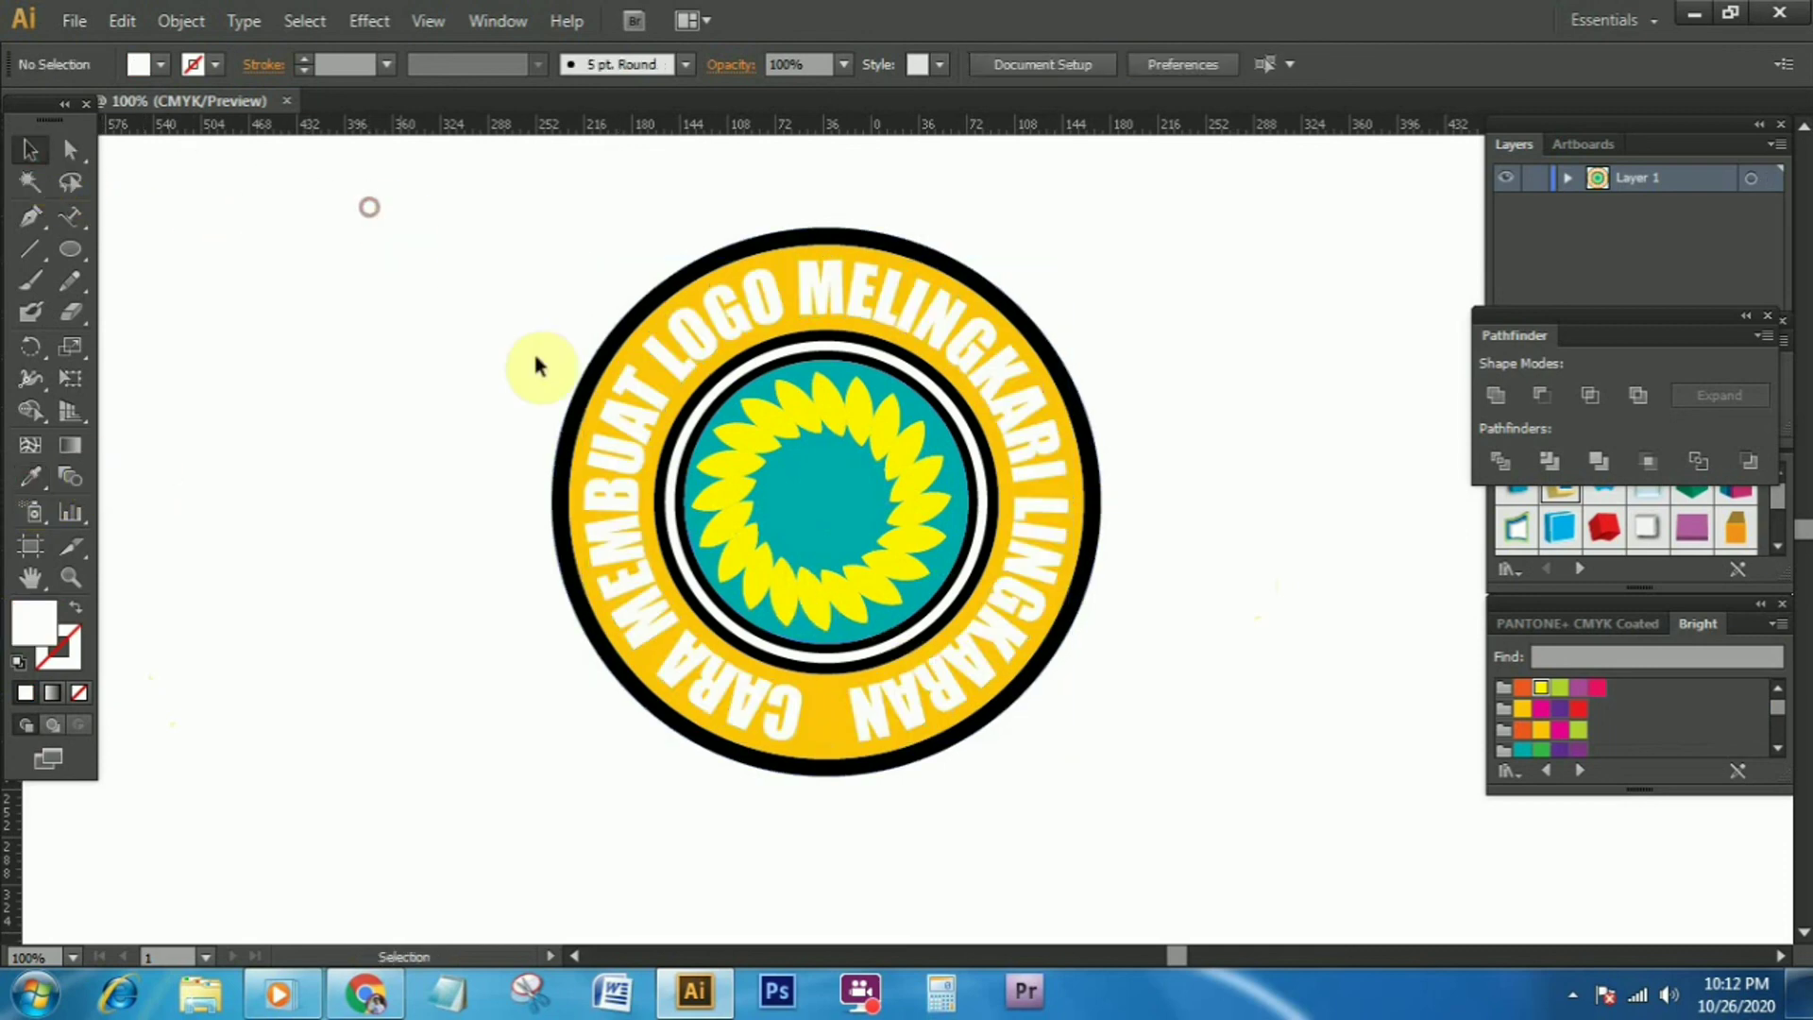
Fill the ring behind the text with red and the centre circle with purple
left_click(1050, 393)
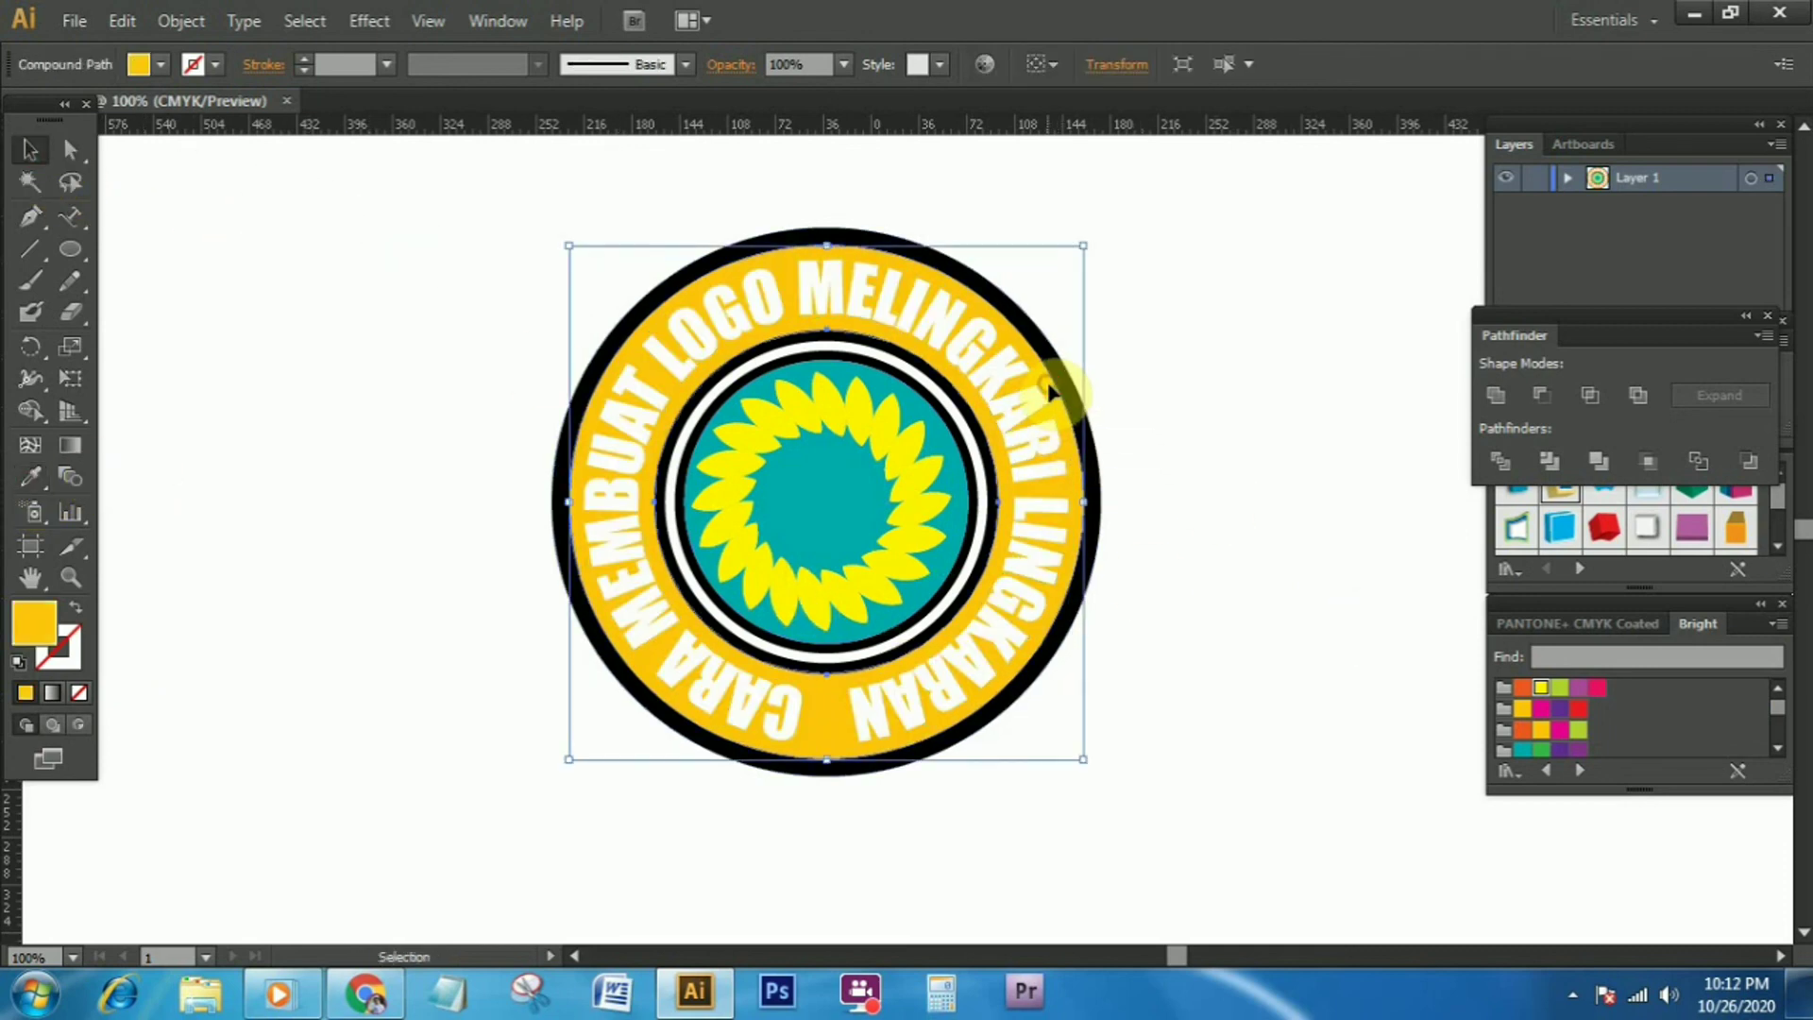
left_click(1583, 718)
left_click(1295, 538)
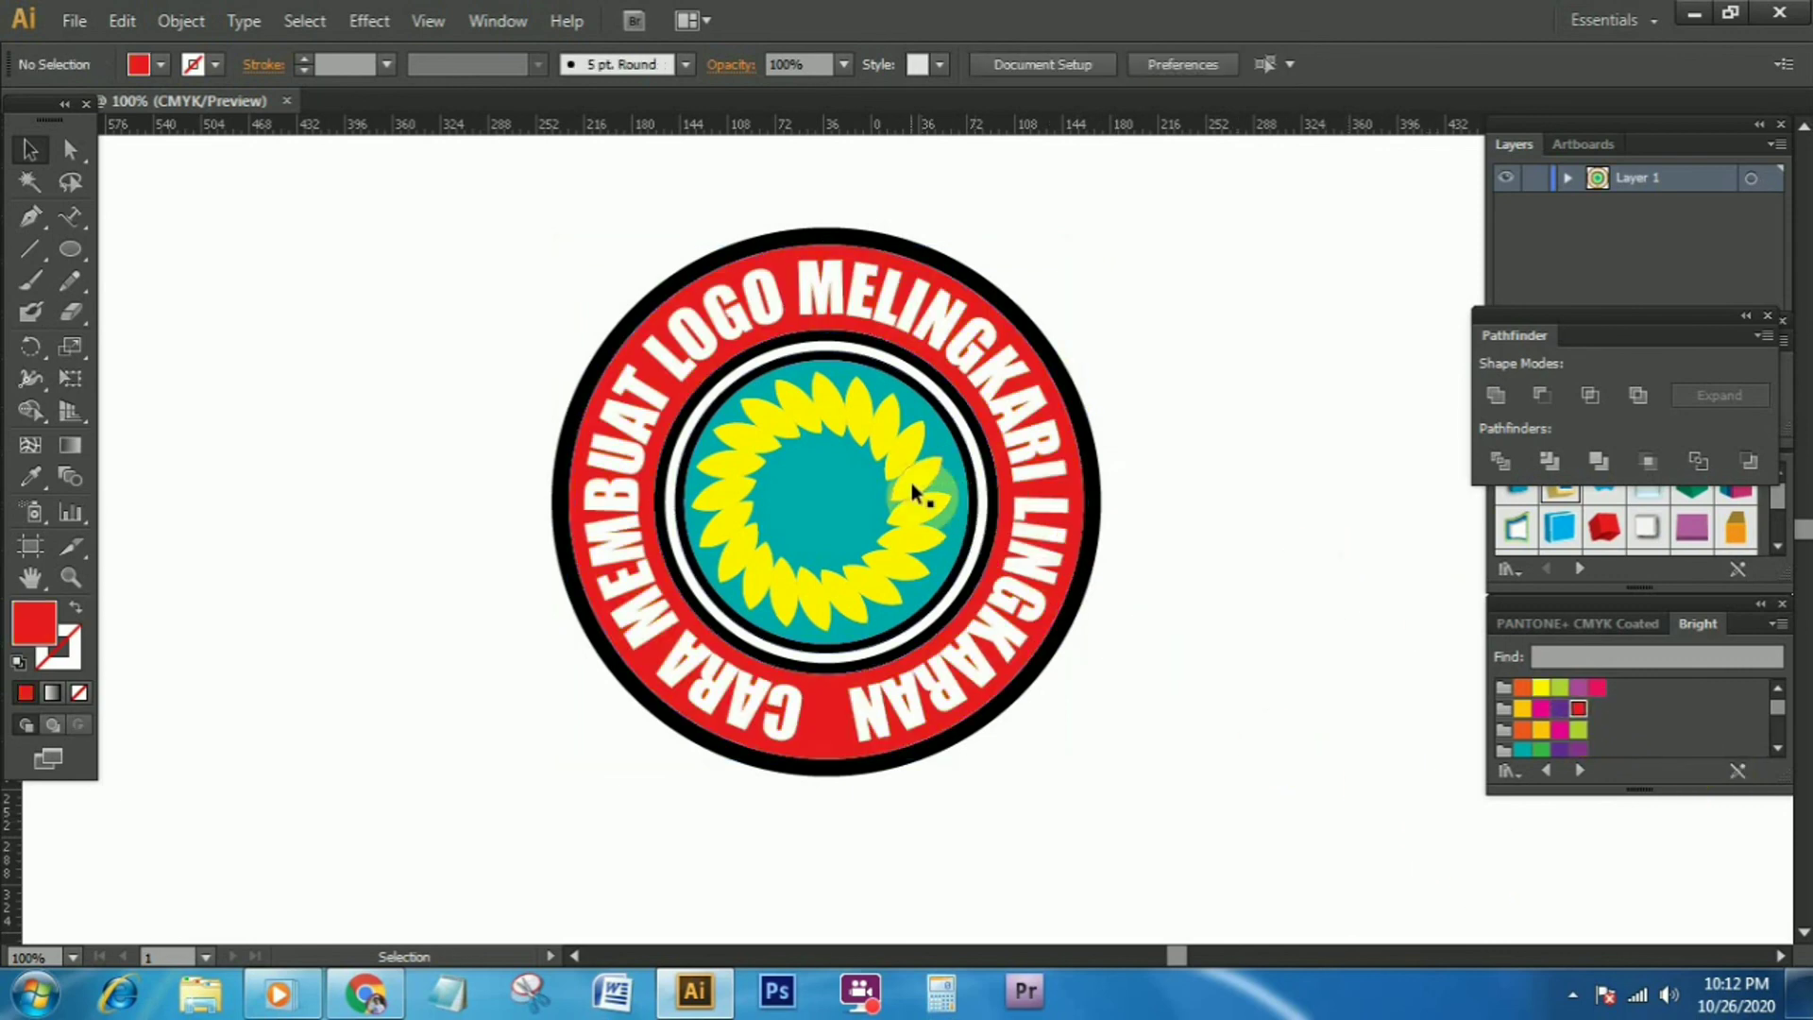
left_click(860, 496)
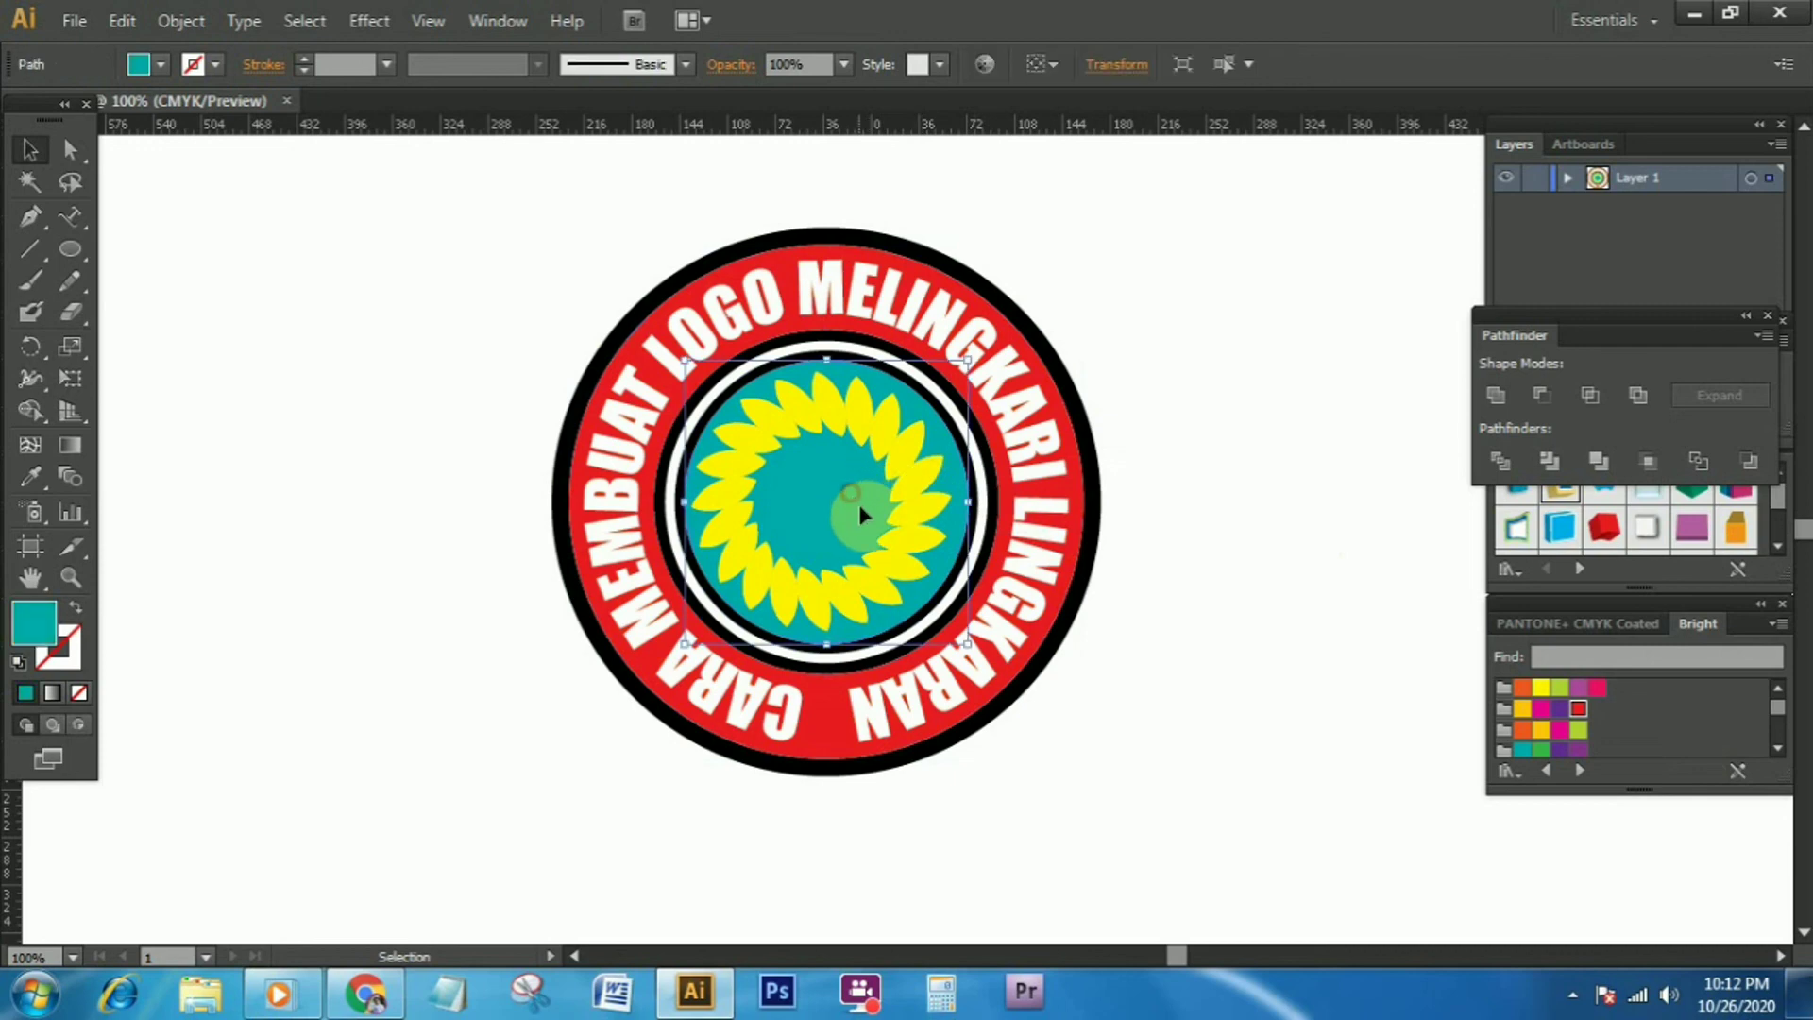
left_click(1561, 751)
left_click(1191, 569)
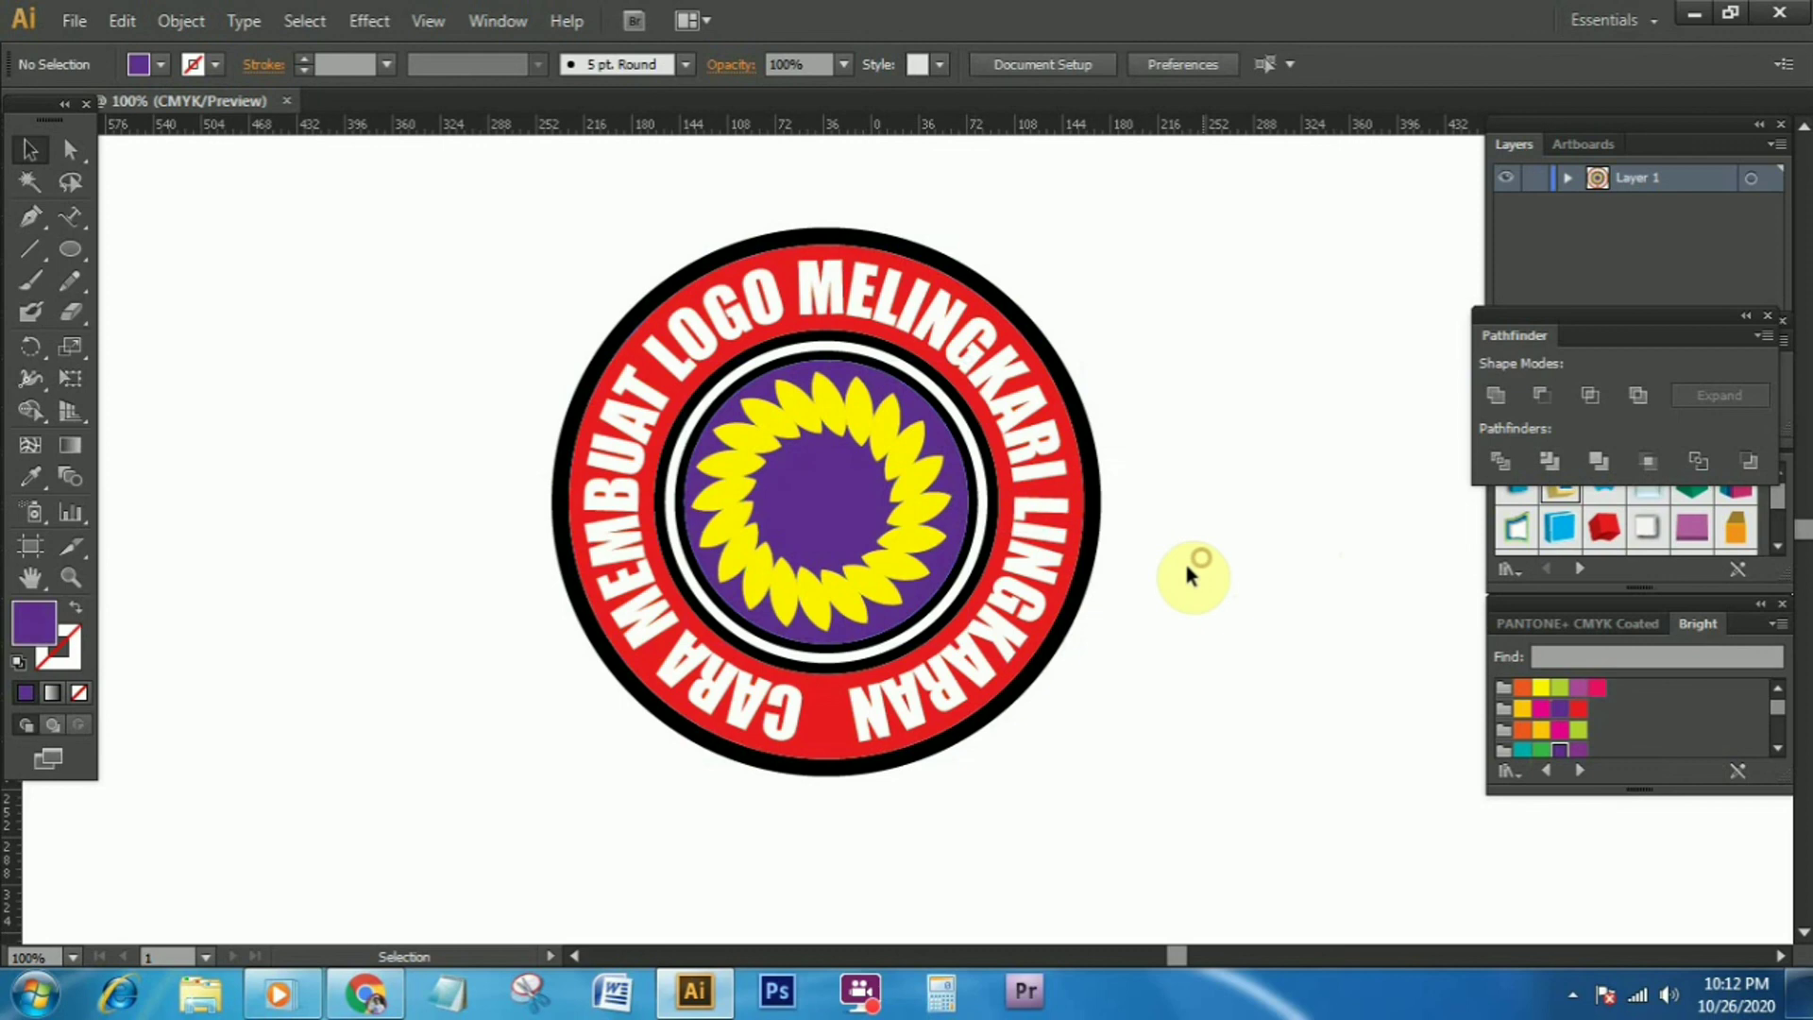
Colour the petal group golden orange, then check the curved text
left_click(904, 464)
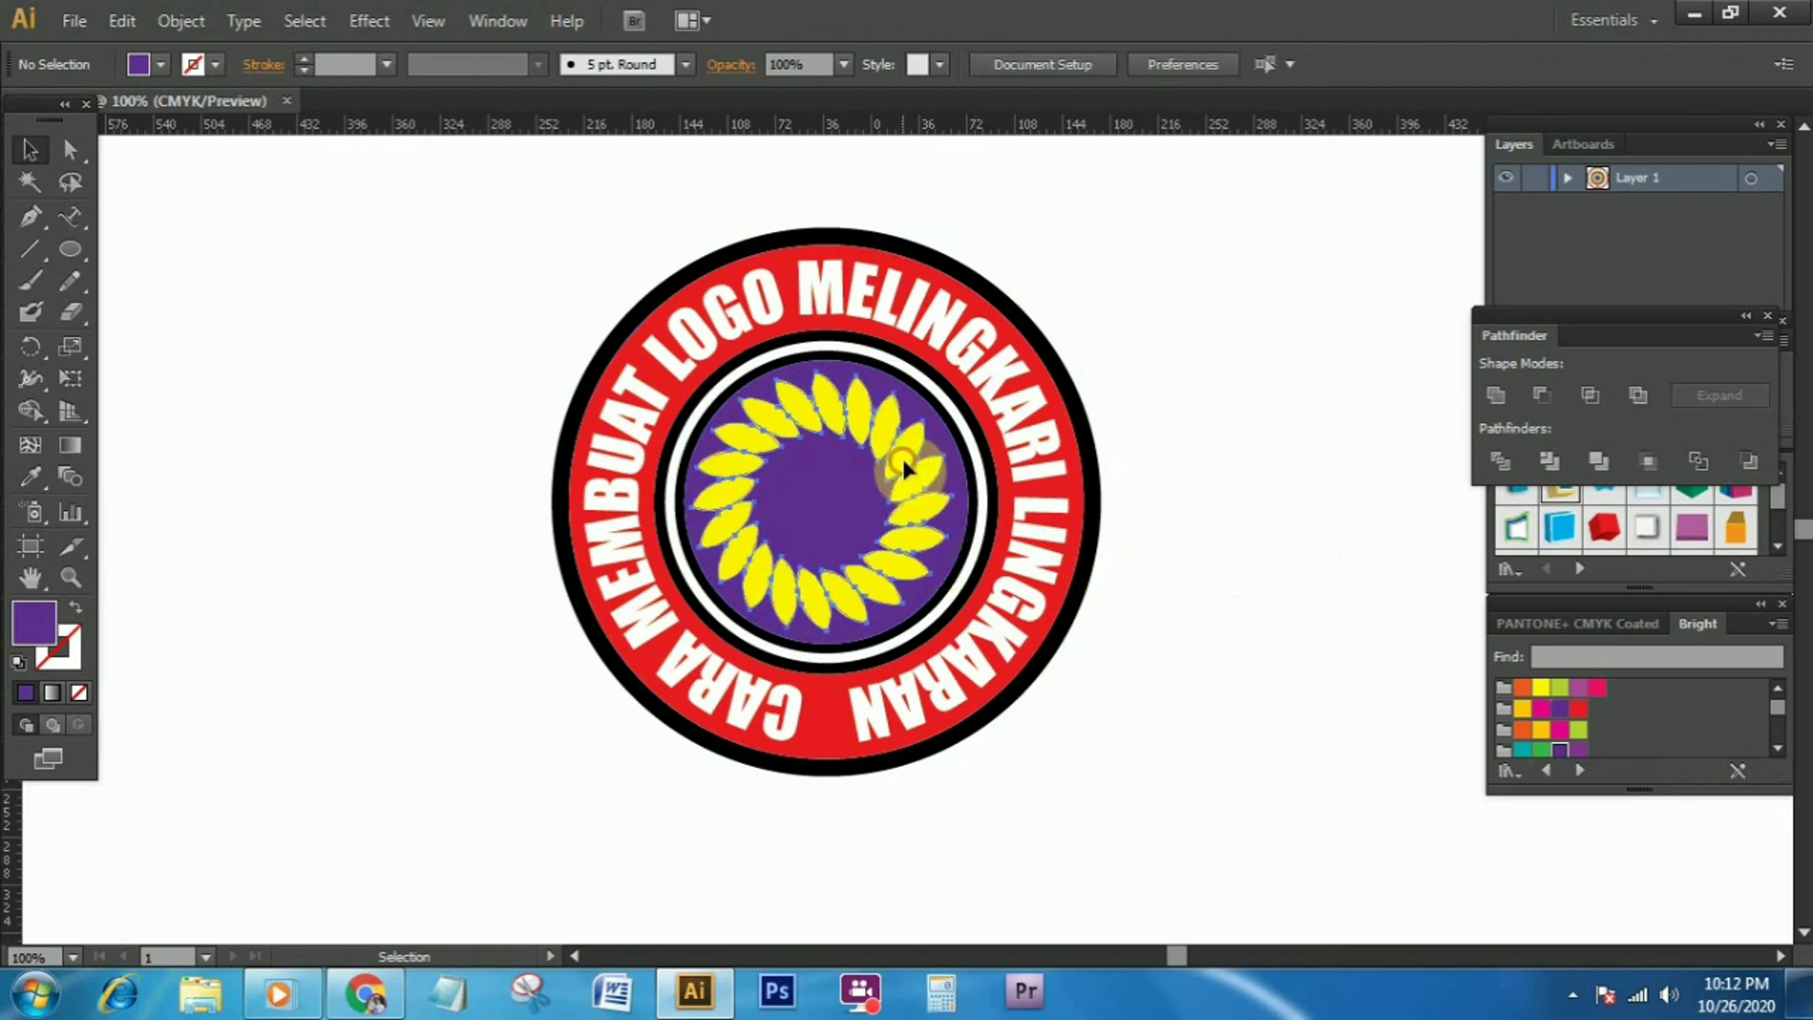
left_click(1520, 710)
left_click(1299, 649)
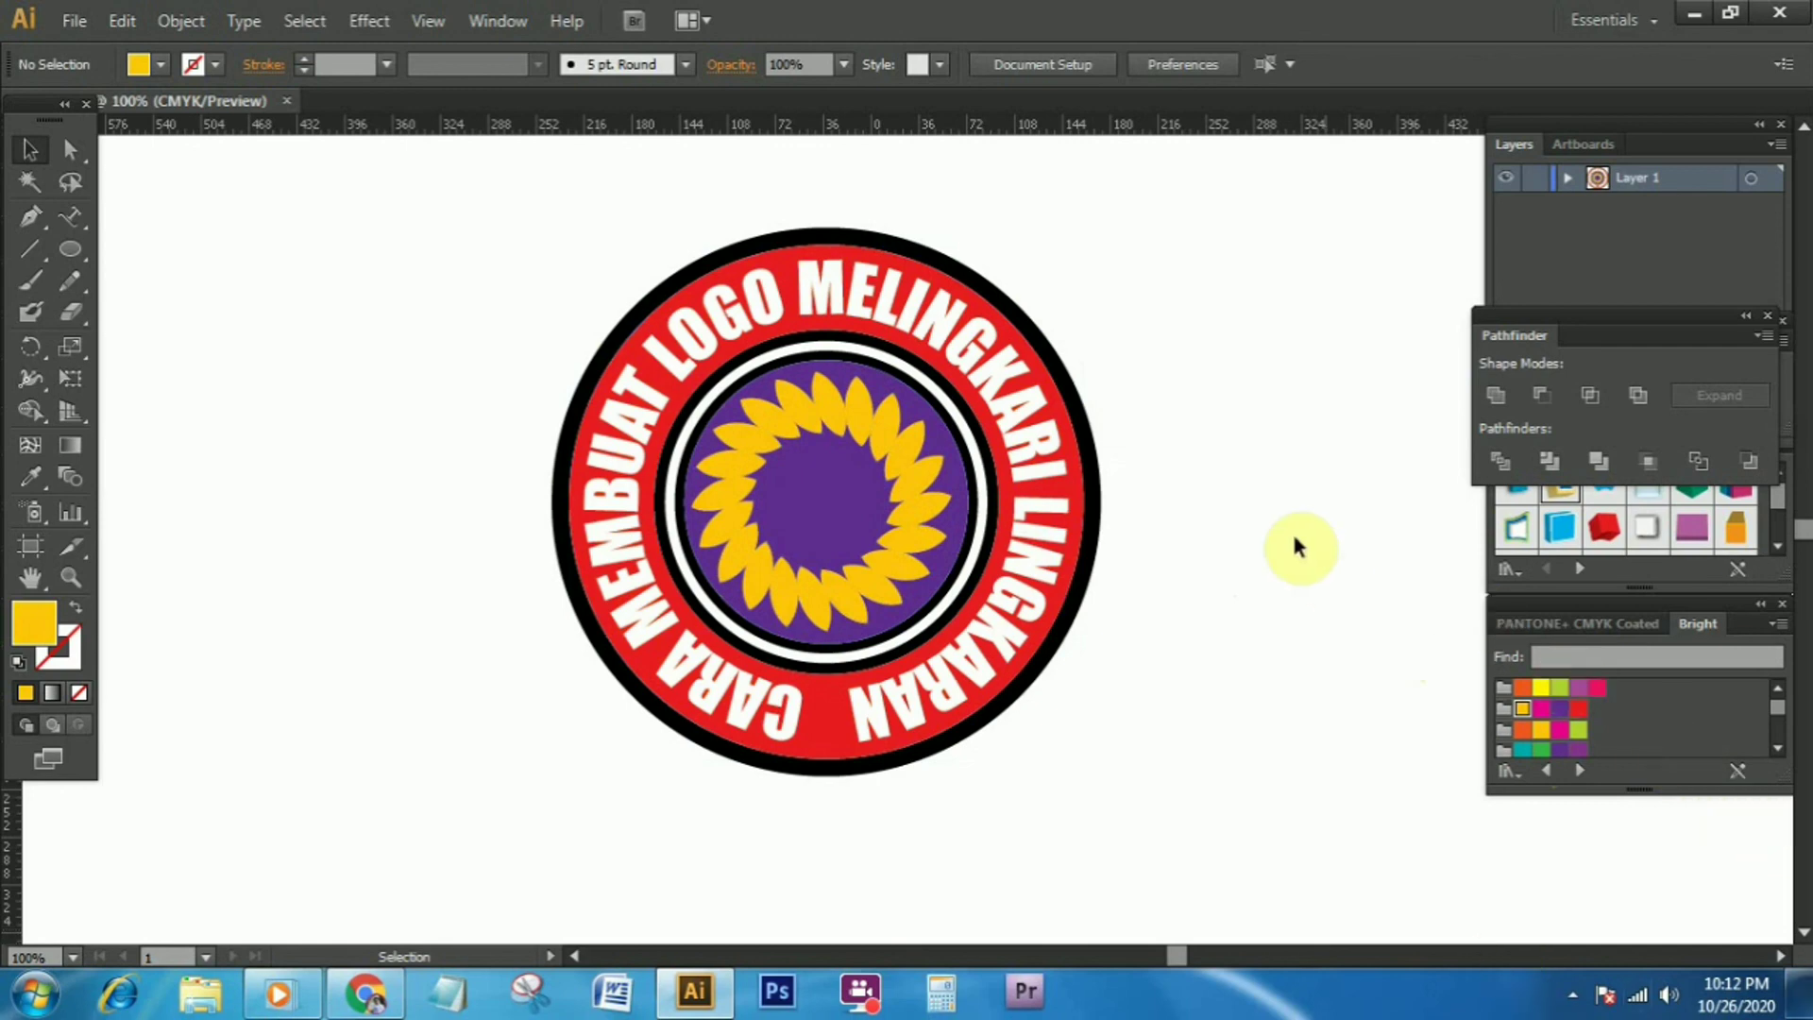
left_click(1001, 378)
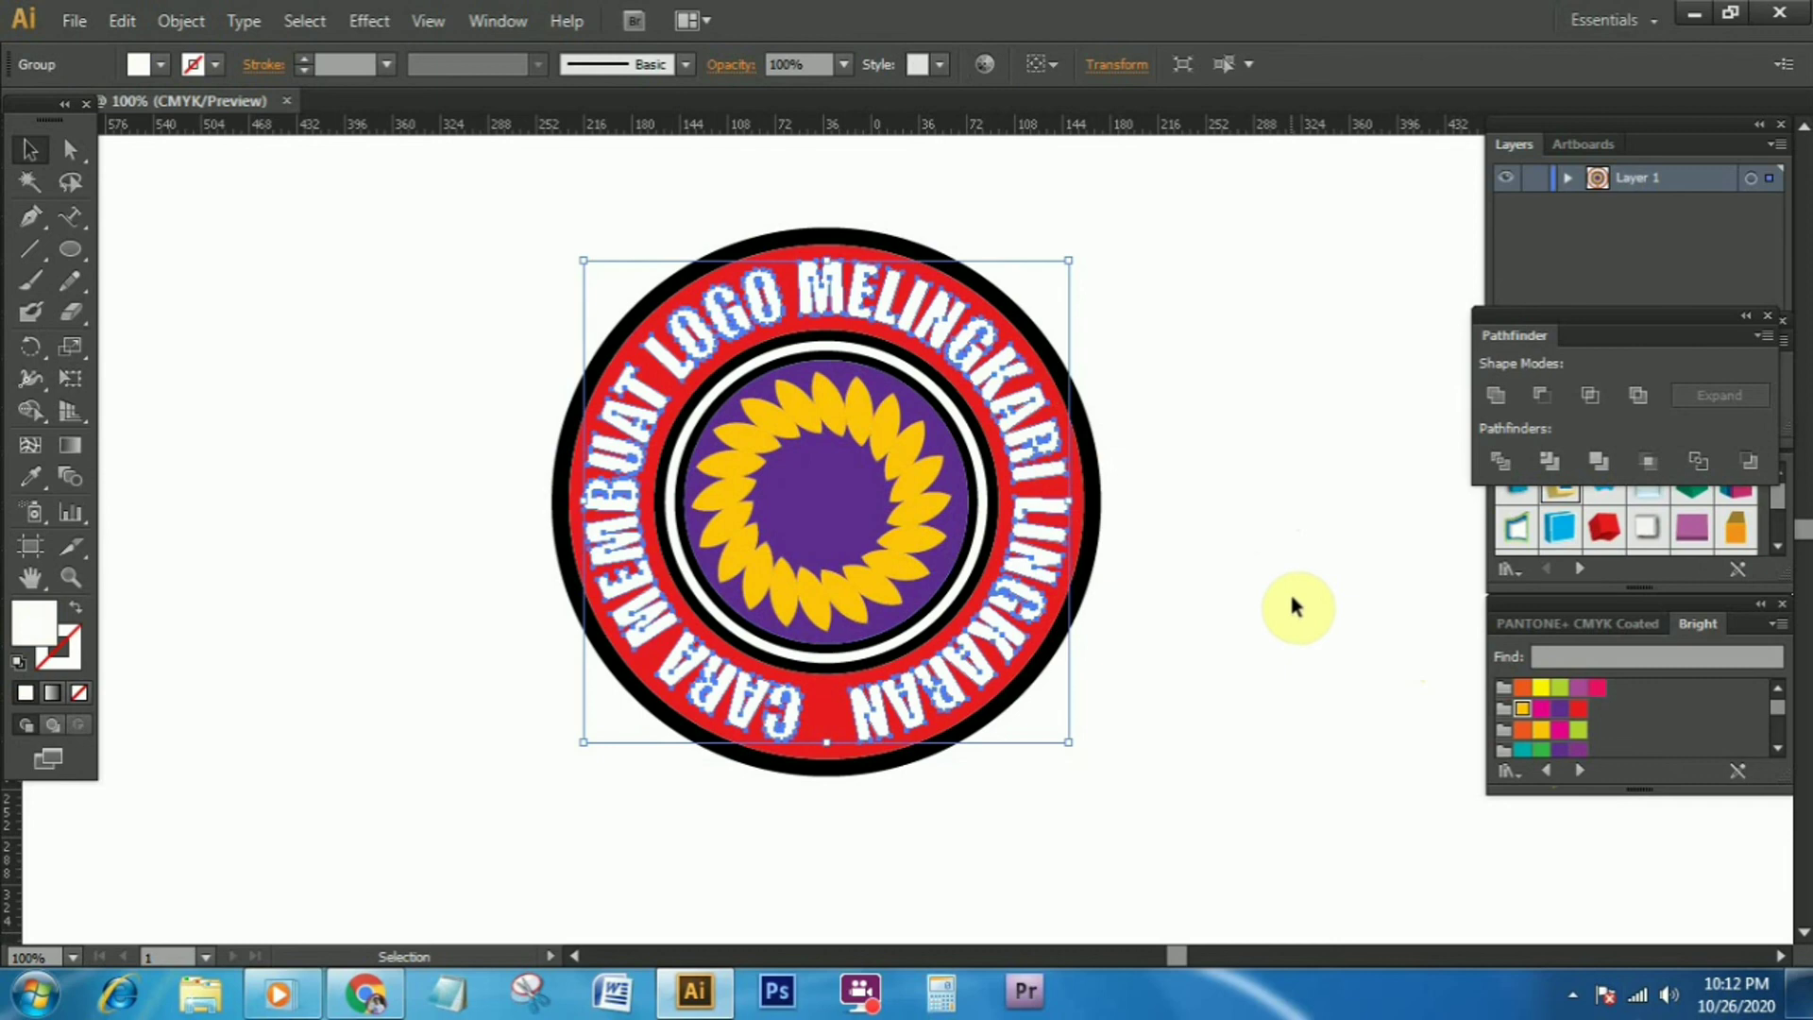
left_click(1359, 576)
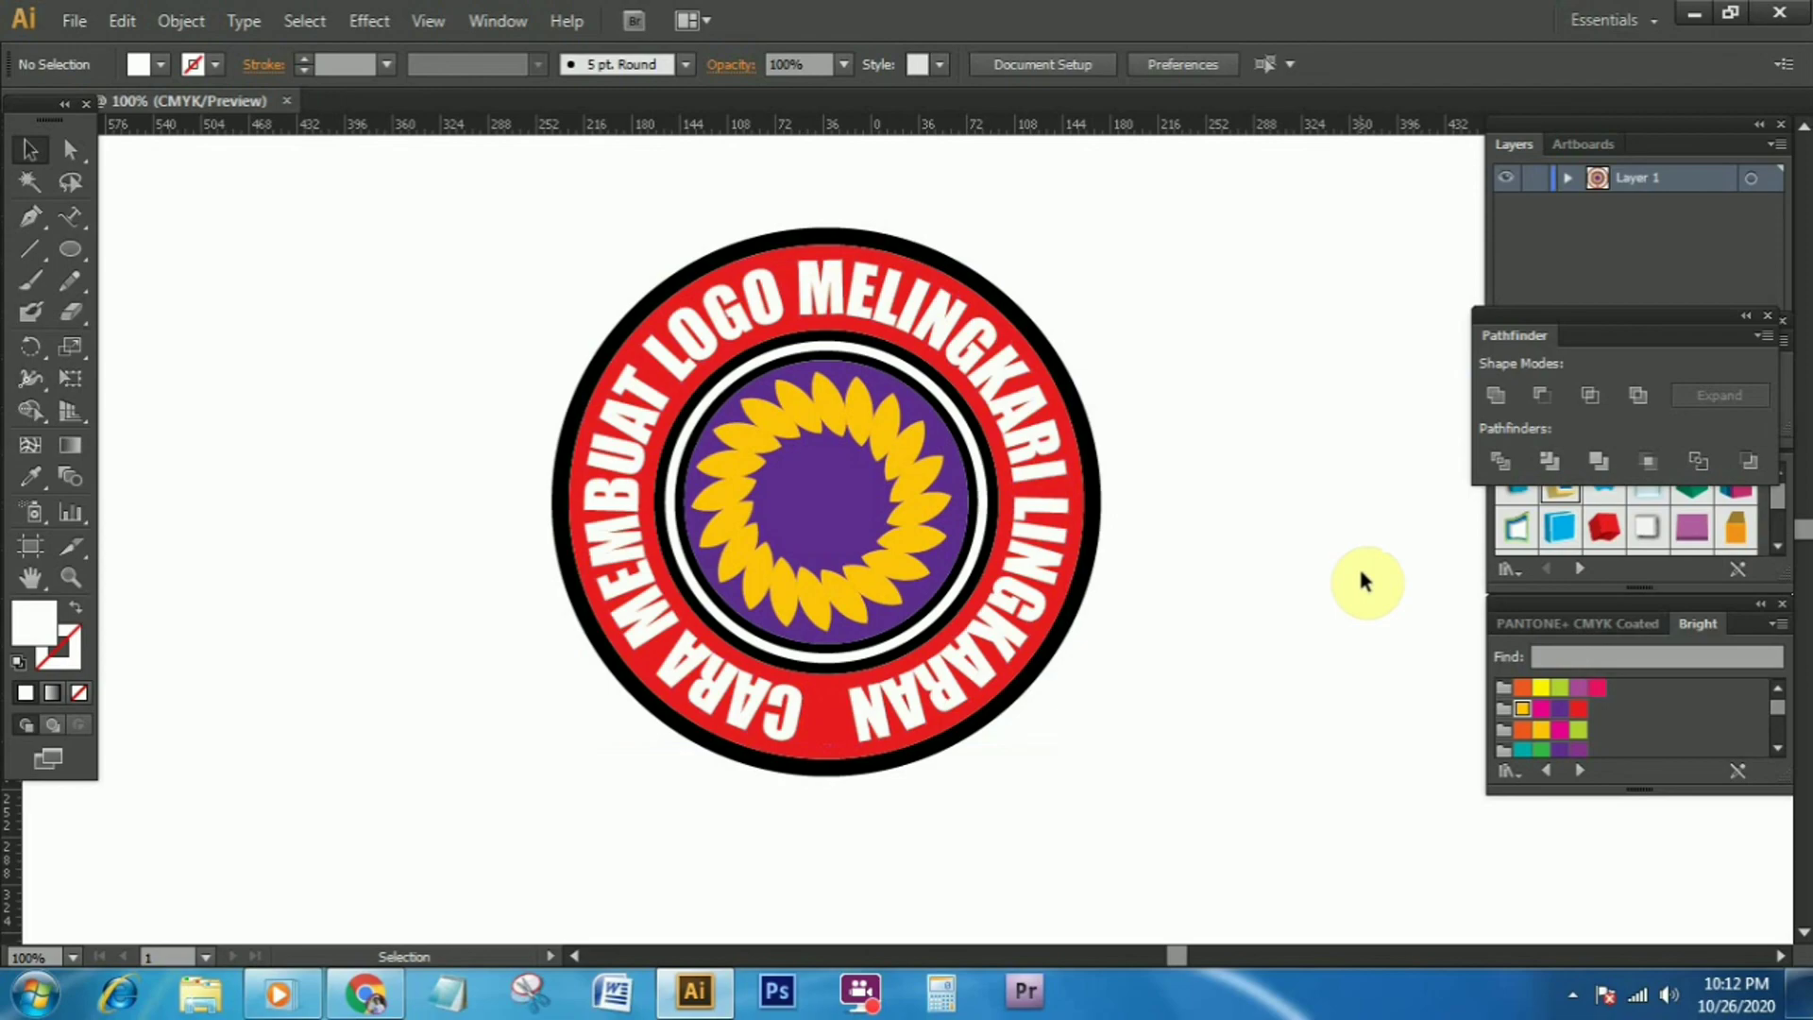
key("ctrl")
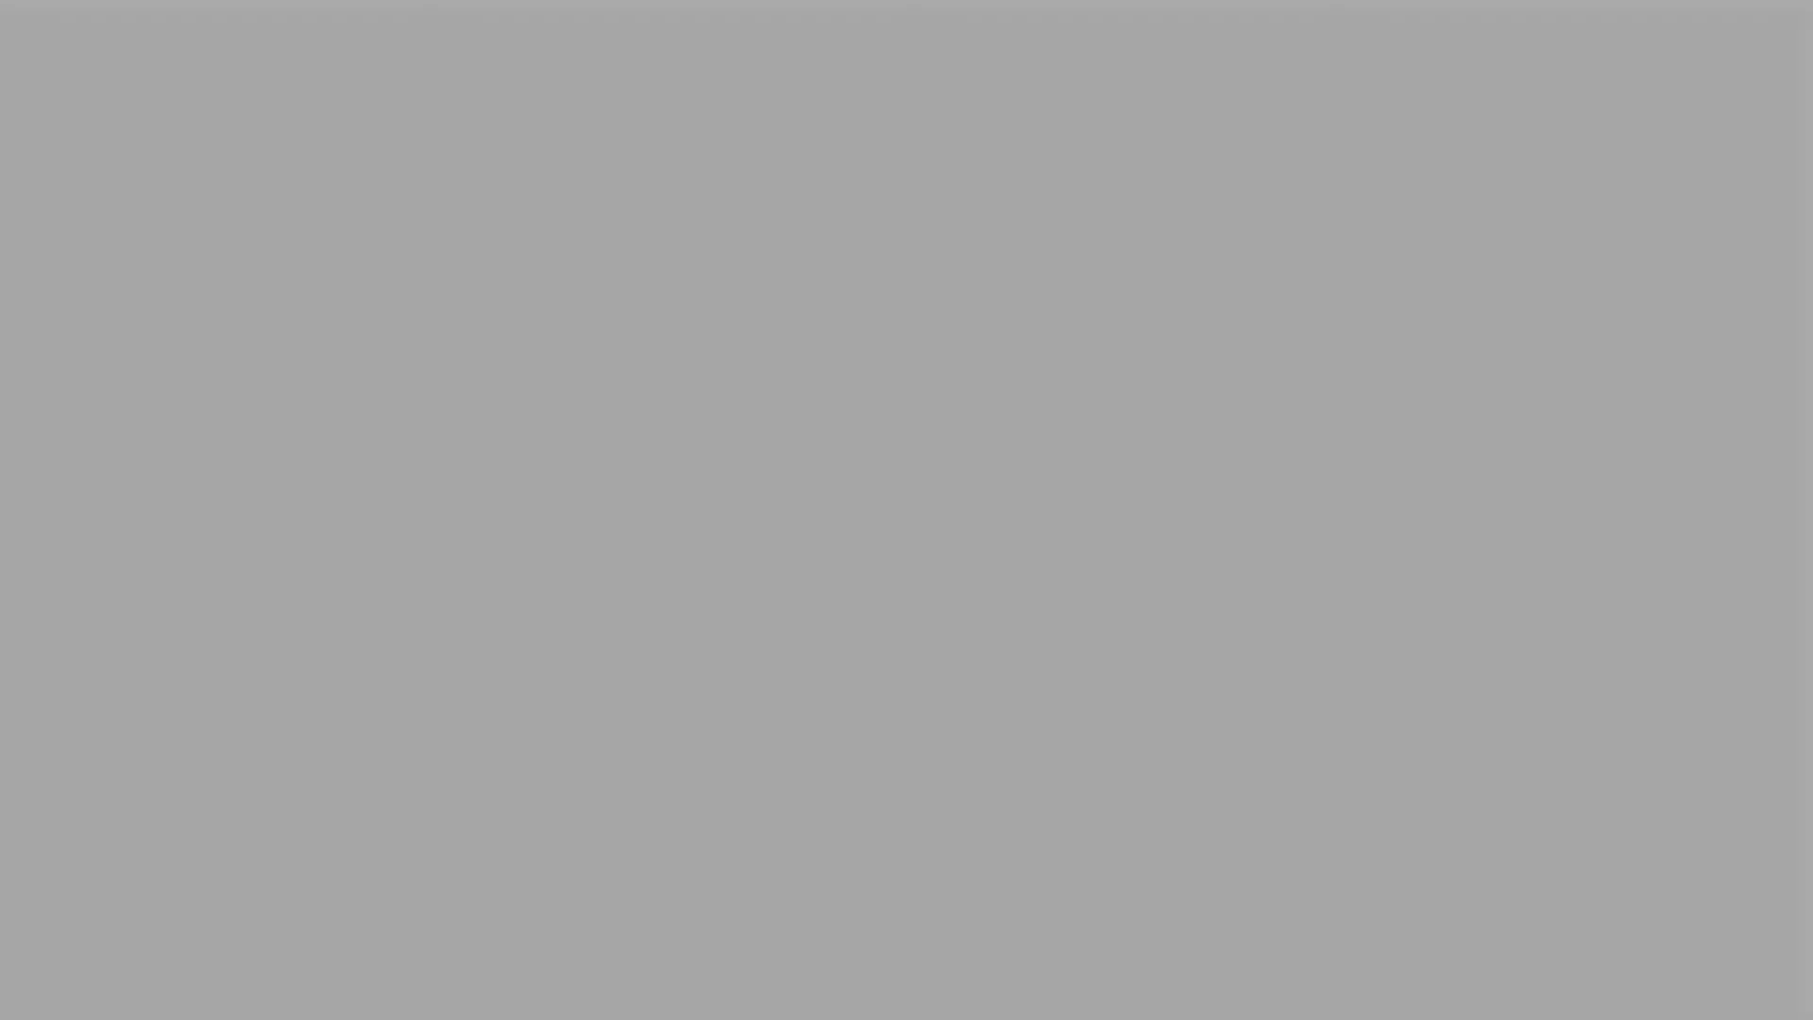